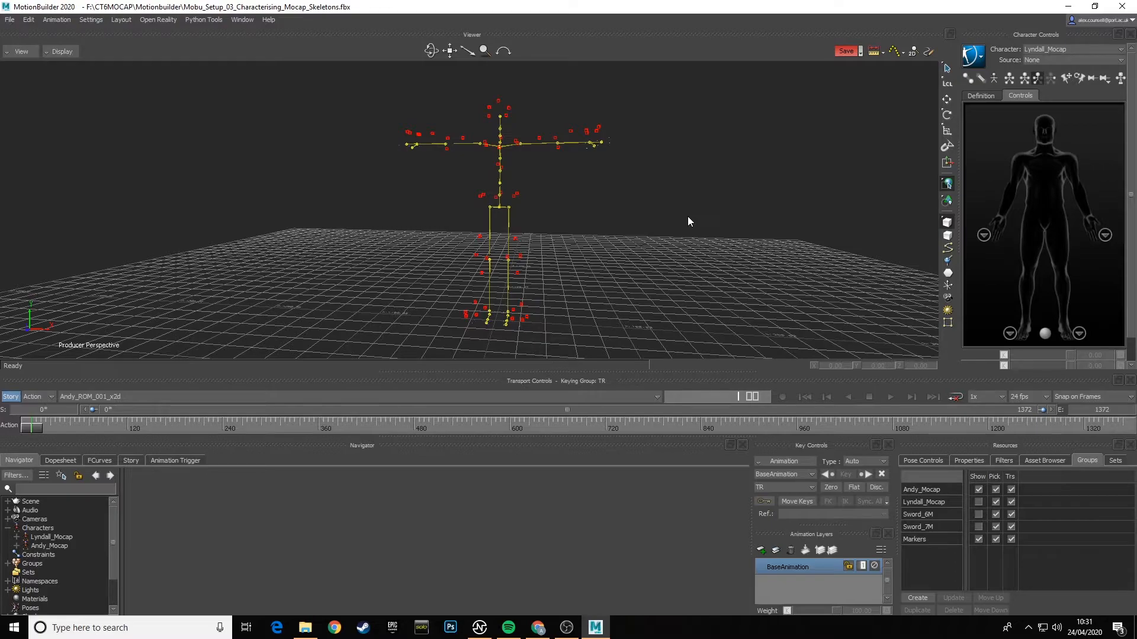
- Show the asset library in the resources area and collapse its Templates branch
mouse_move(593, 233)
left_mouse_down("ctrl+shift")
mouse_move(495, 236)
mouse_move(619, 243)
mouse_move(592, 238)
left_mouse_up("ctrl+shift")
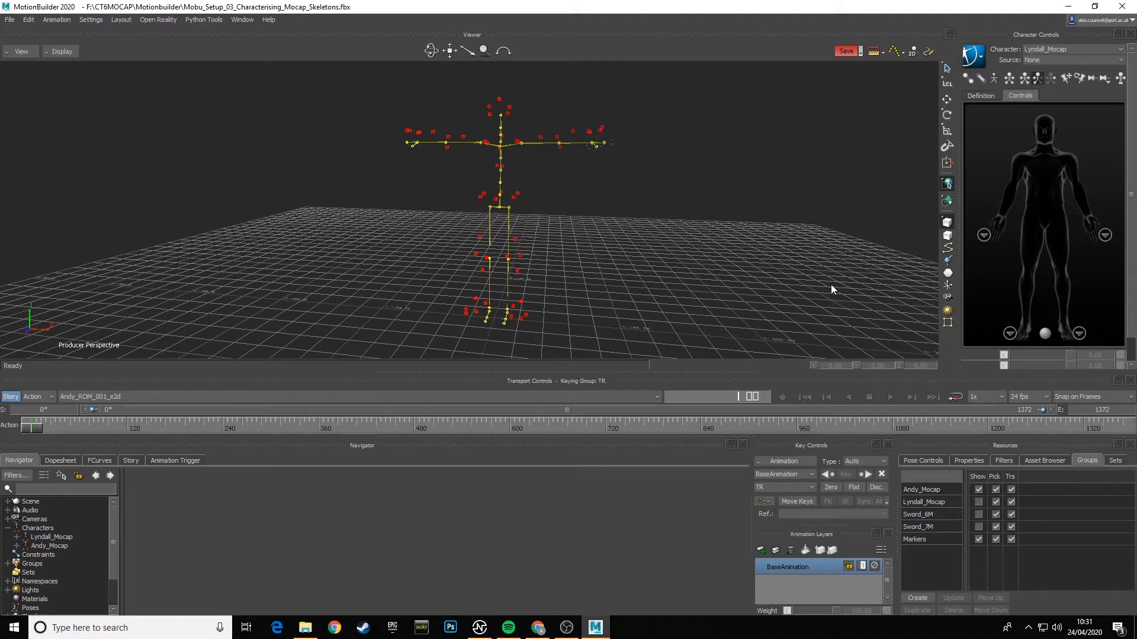
left_click_drag(831, 285, 691, 307, "ctrl+shift")
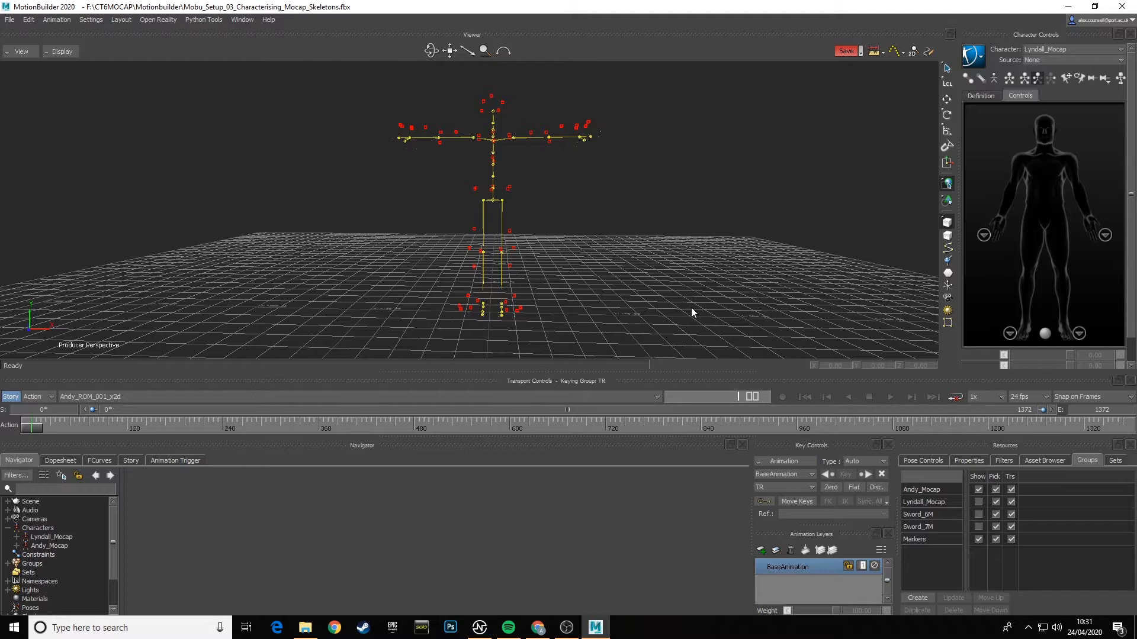
left_click(1044, 462)
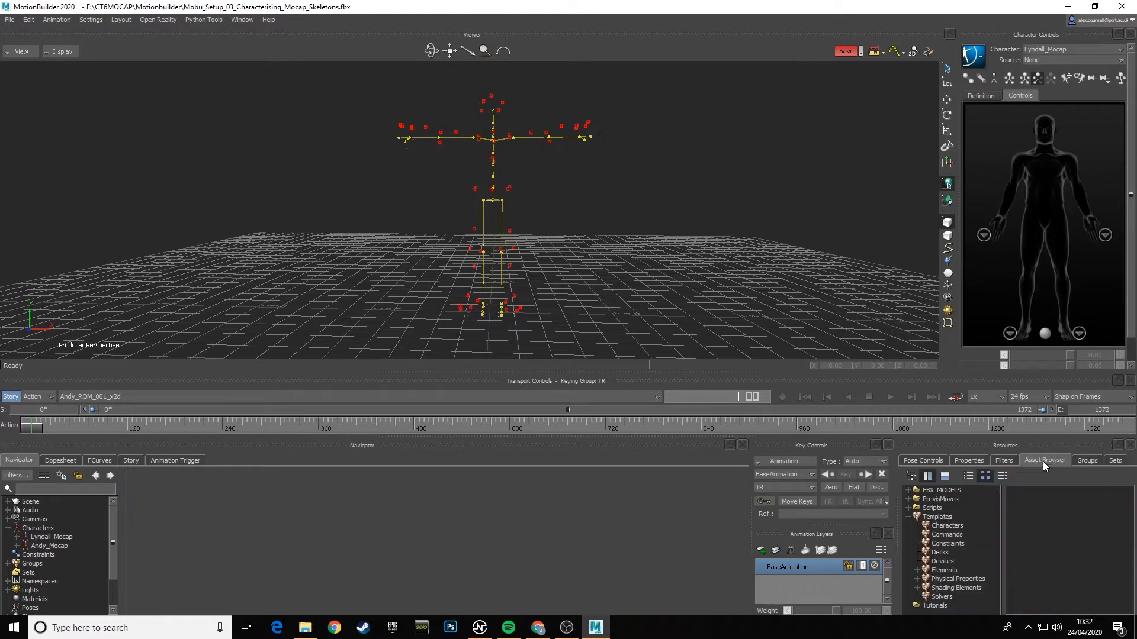
left_click(909, 517)
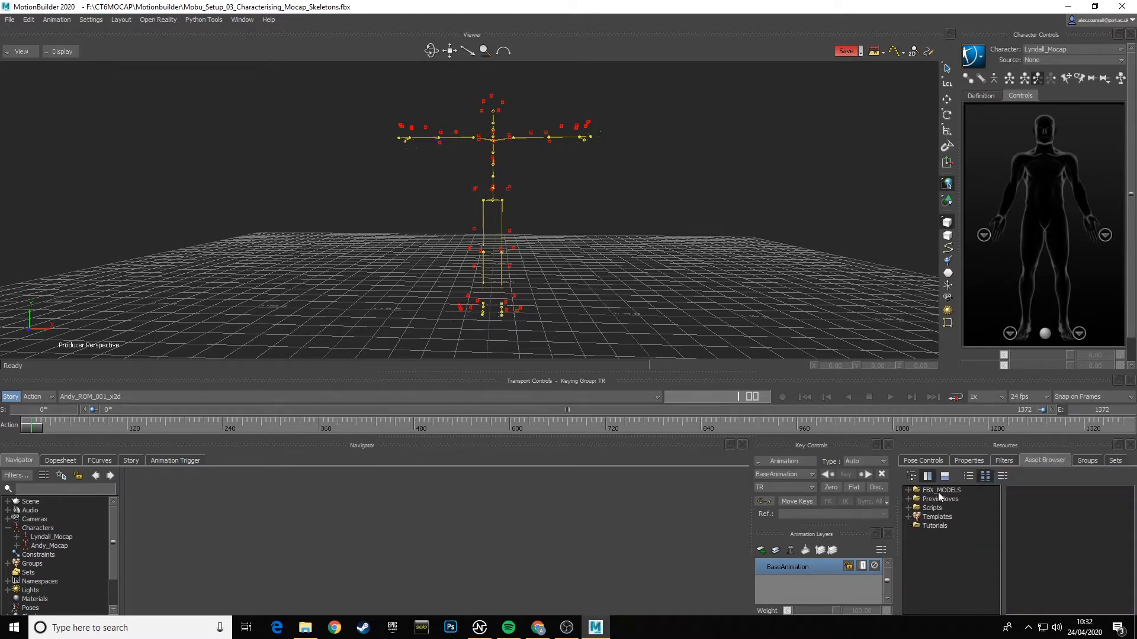
right_click(945, 556)
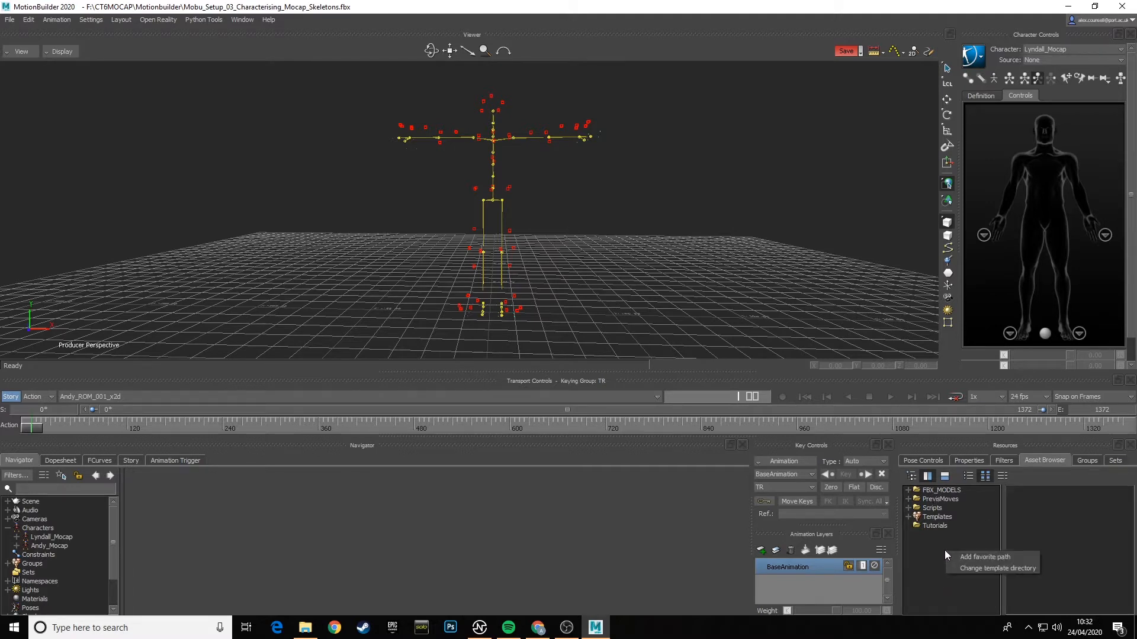
left_click(982, 557)
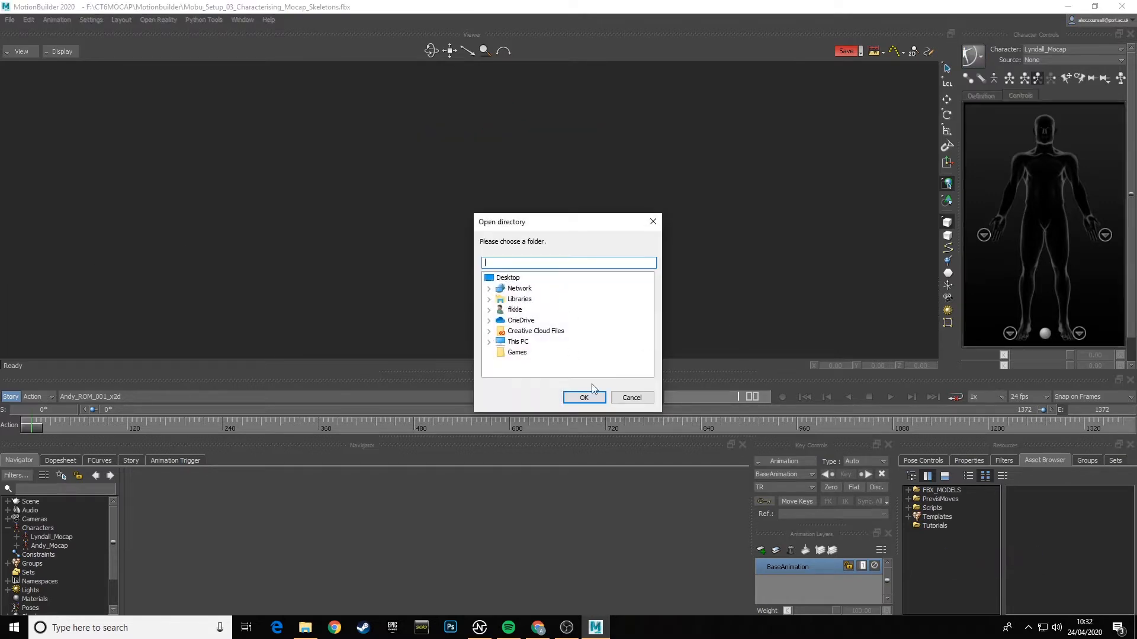
left_click(644, 400)
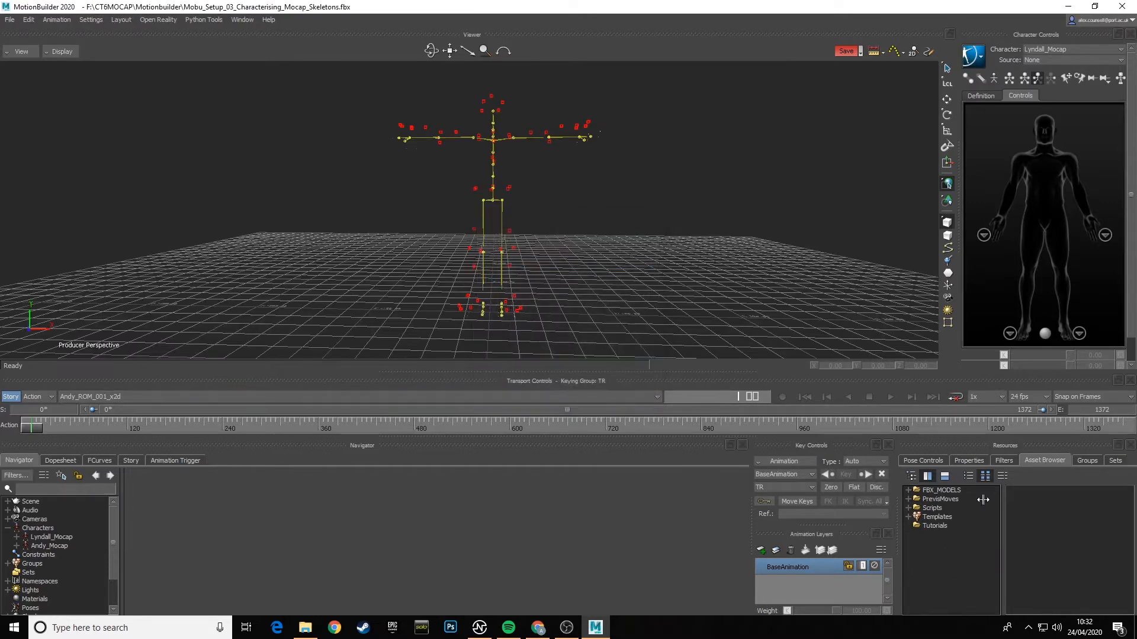
- Show the contents of the FBX_MODELS asset folder in List Mode
left_click(935, 491)
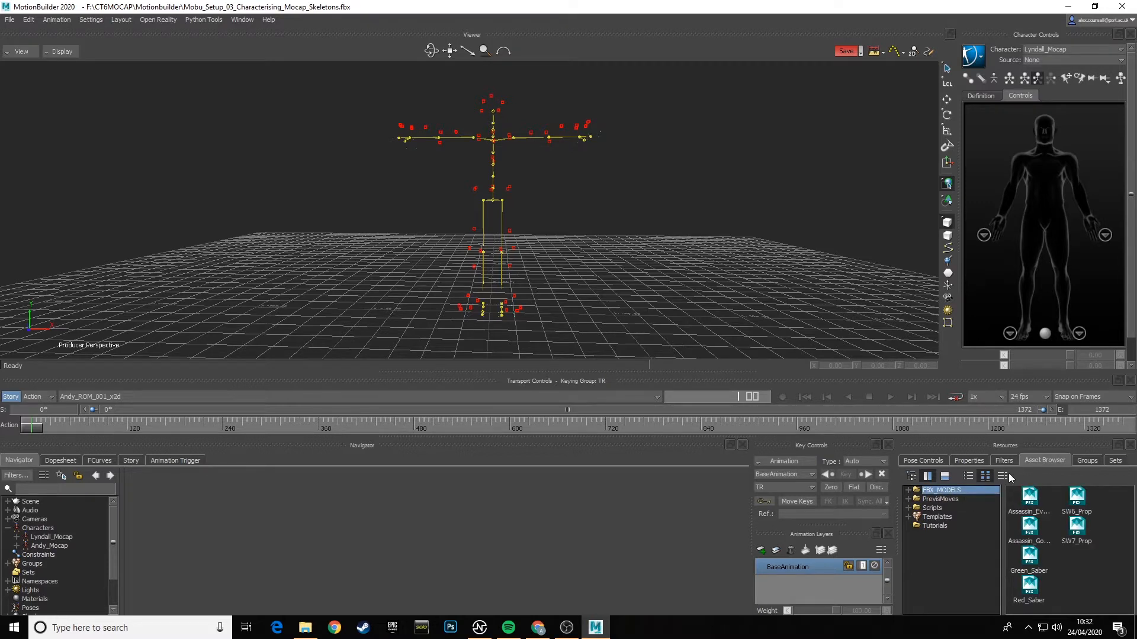
left_click(968, 476)
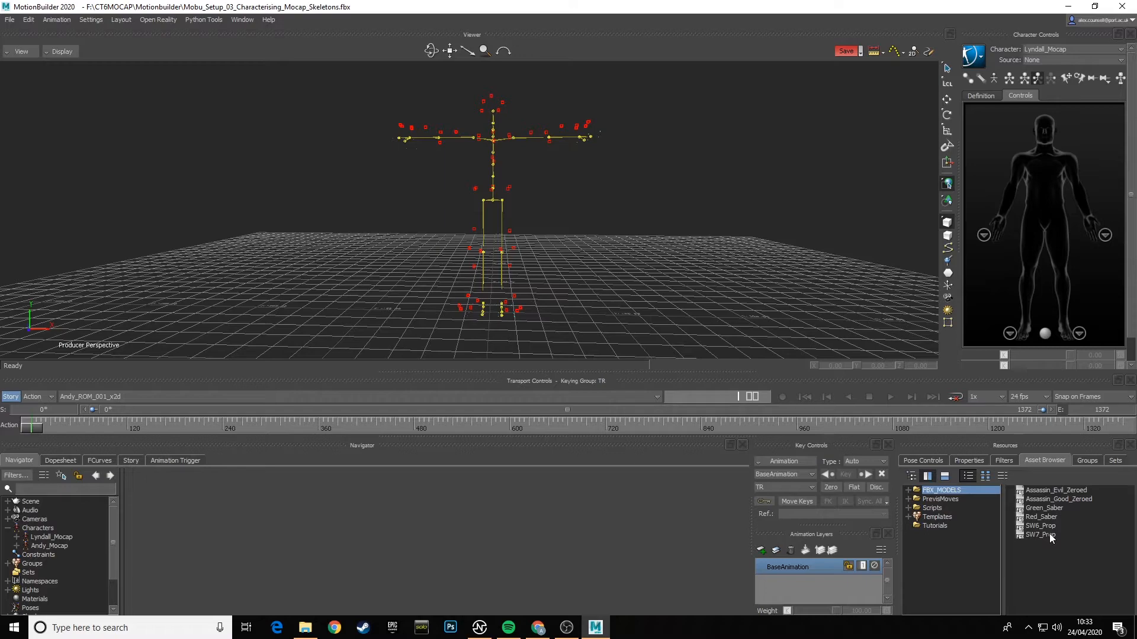
left_click_drag(643, 301, 611, 281, "ctrl+shift")
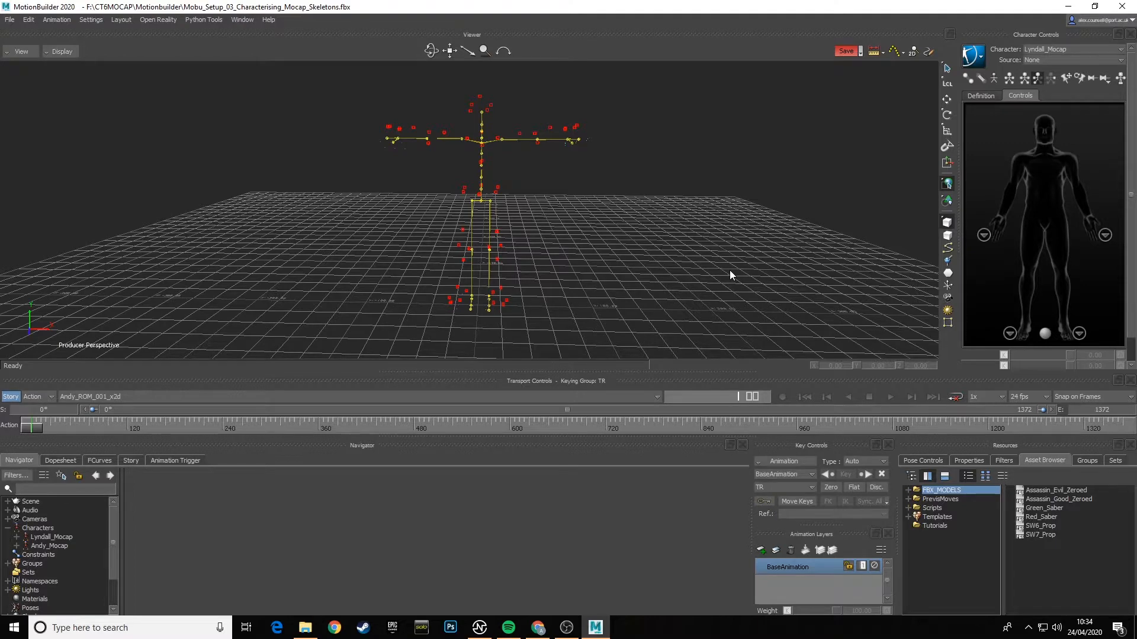
left_click_drag(648, 255, 653, 237, "ctrl+shift")
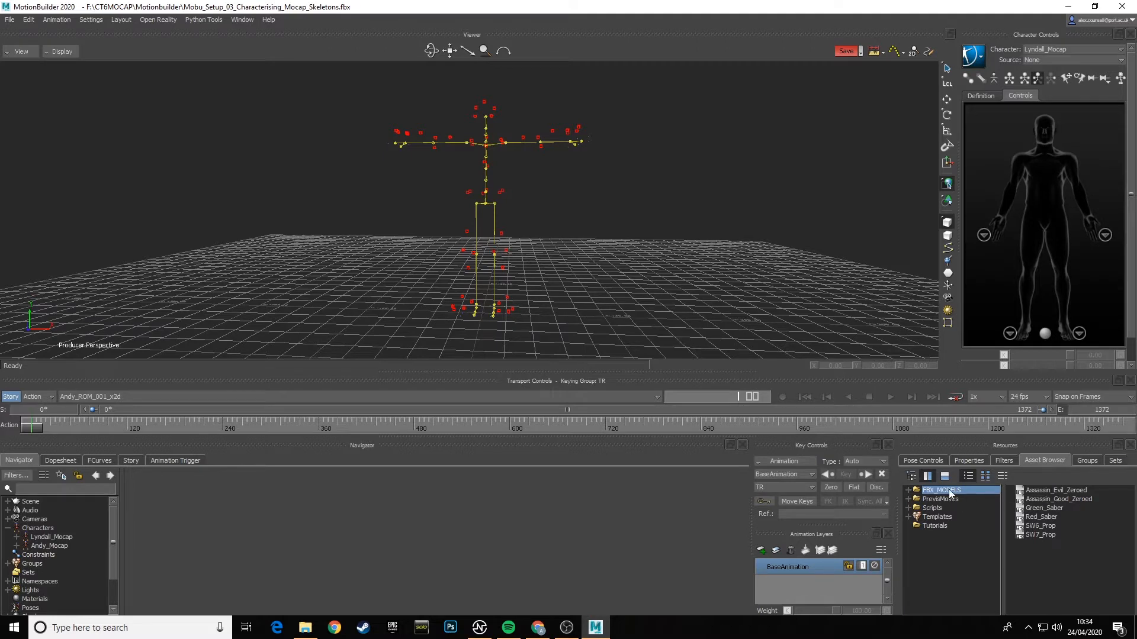
- Merge the Assassin_Good_Zeroed model from FBX_MODELS into the scene with No Animation
double_click(916, 518)
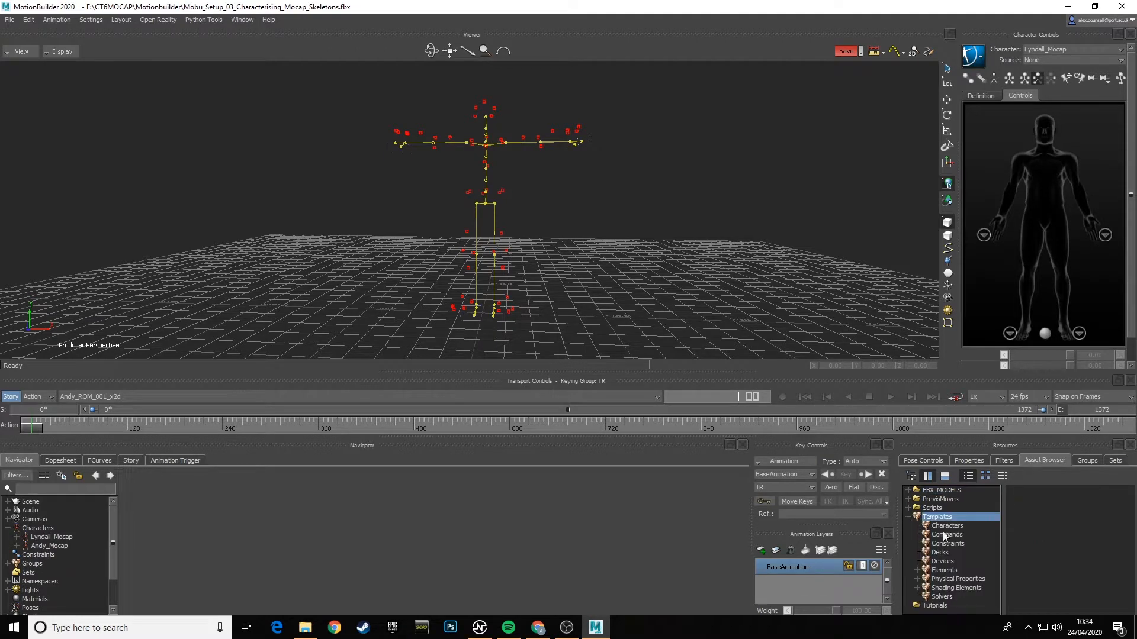
left_click(941, 492)
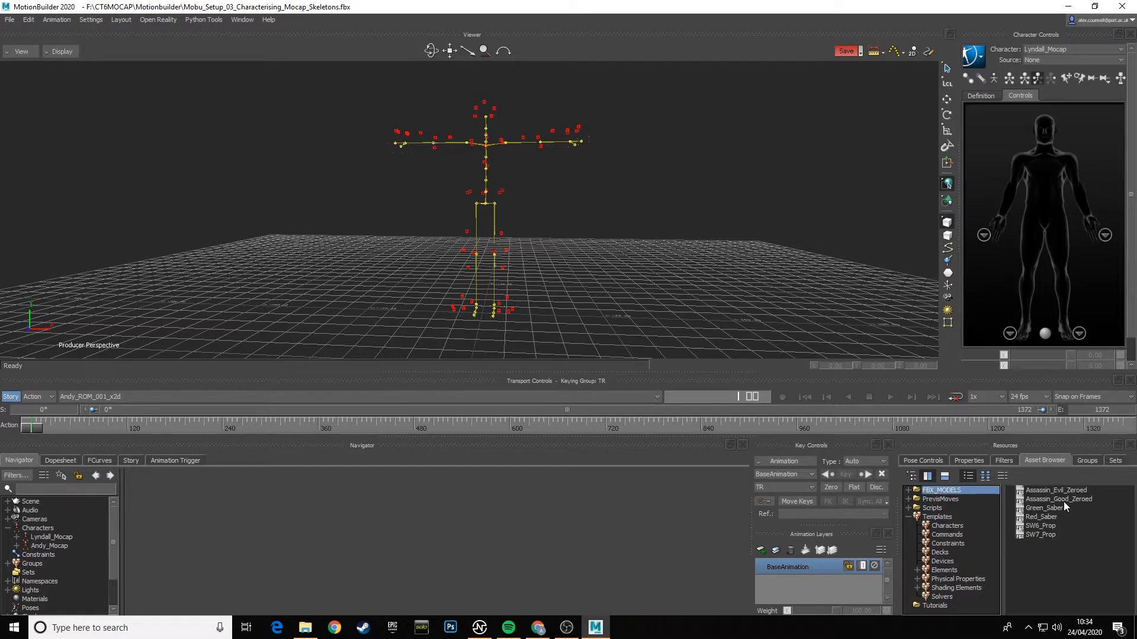
left_click_drag(1080, 500, 653, 325)
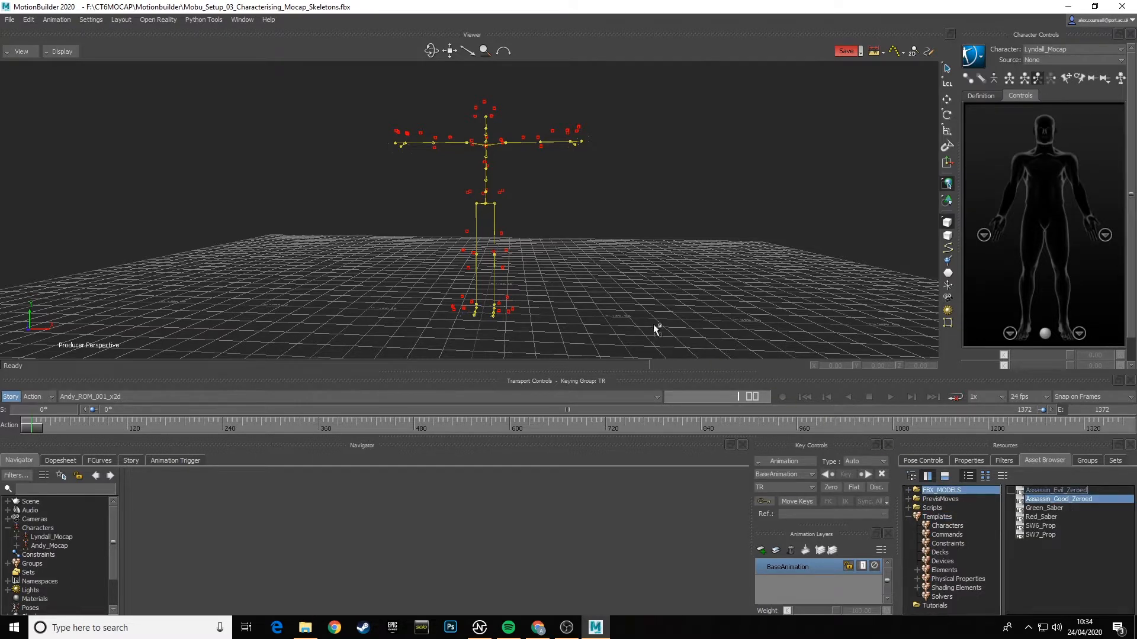
left_click_drag(564, 251, 564, 251)
mouse_move(591, 249)
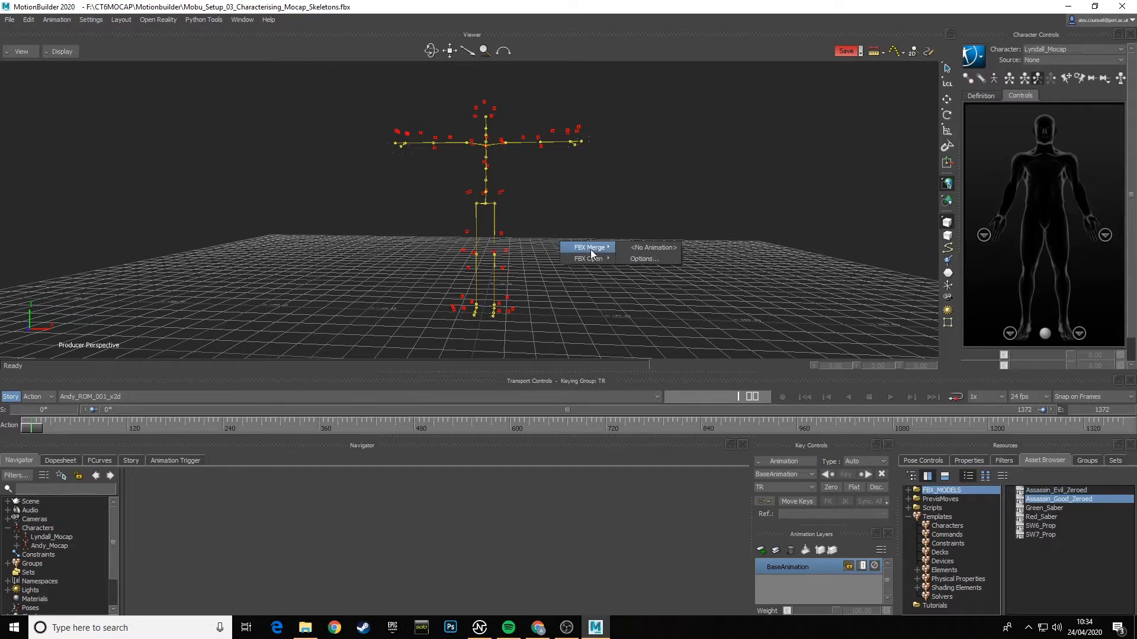
left_click(654, 247)
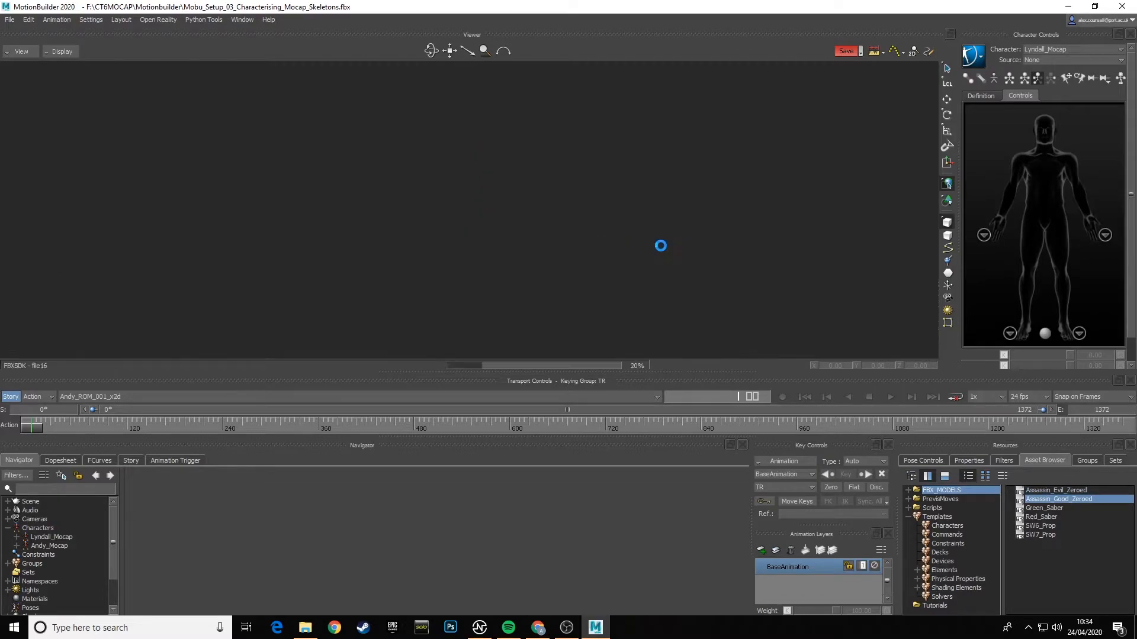
- Preview the merged assassin character in X-Ray display and return the viewer to Normal display
left_click_drag(573, 279, 593, 296, "ctrl+shift")
left_click_drag(598, 271, 552, 198, "shift")
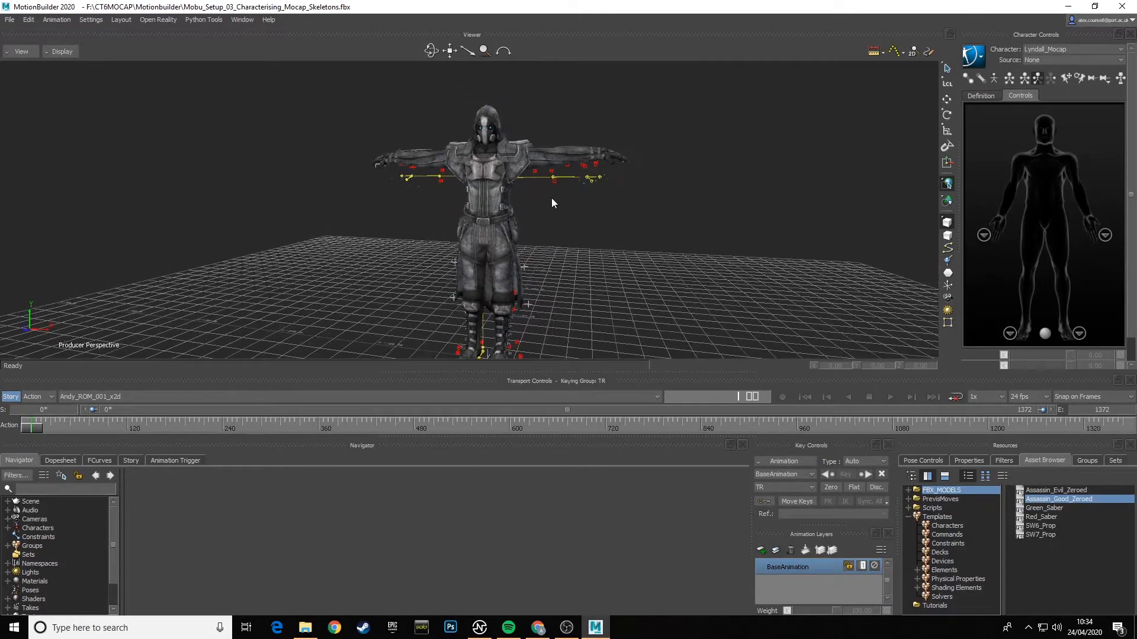
left_click(54, 51)
left_click(65, 75)
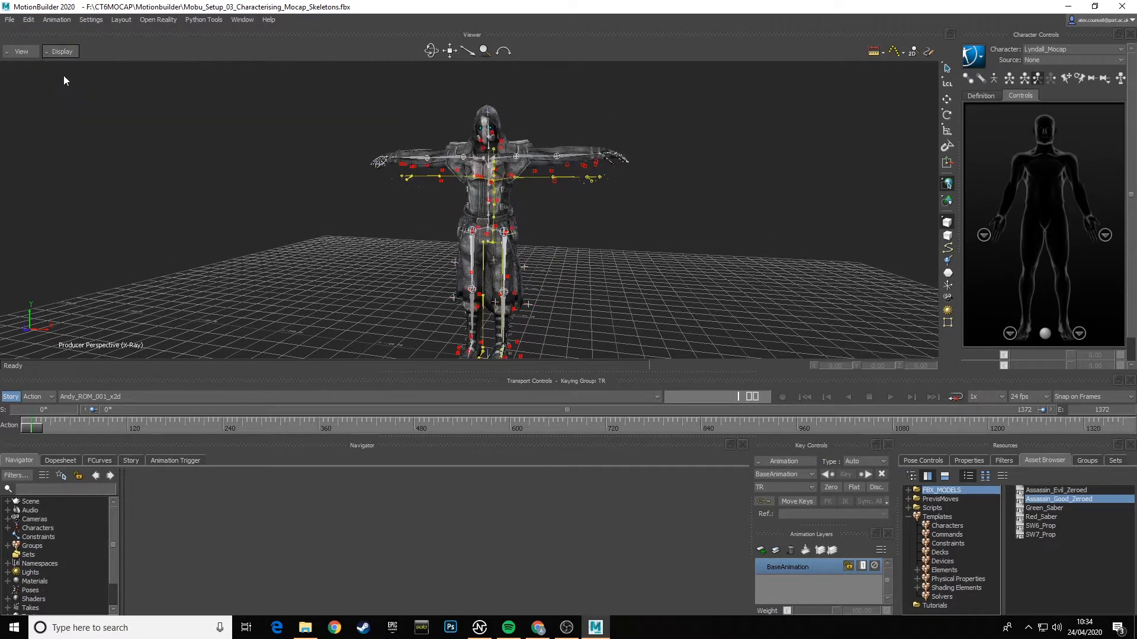
mouse_move(575, 272)
left_mouse_down("ctrl+shift")
mouse_move(402, 266)
mouse_move(586, 266)
mouse_move(562, 265)
left_mouse_up("ctrl+shift")
left_click(61, 52)
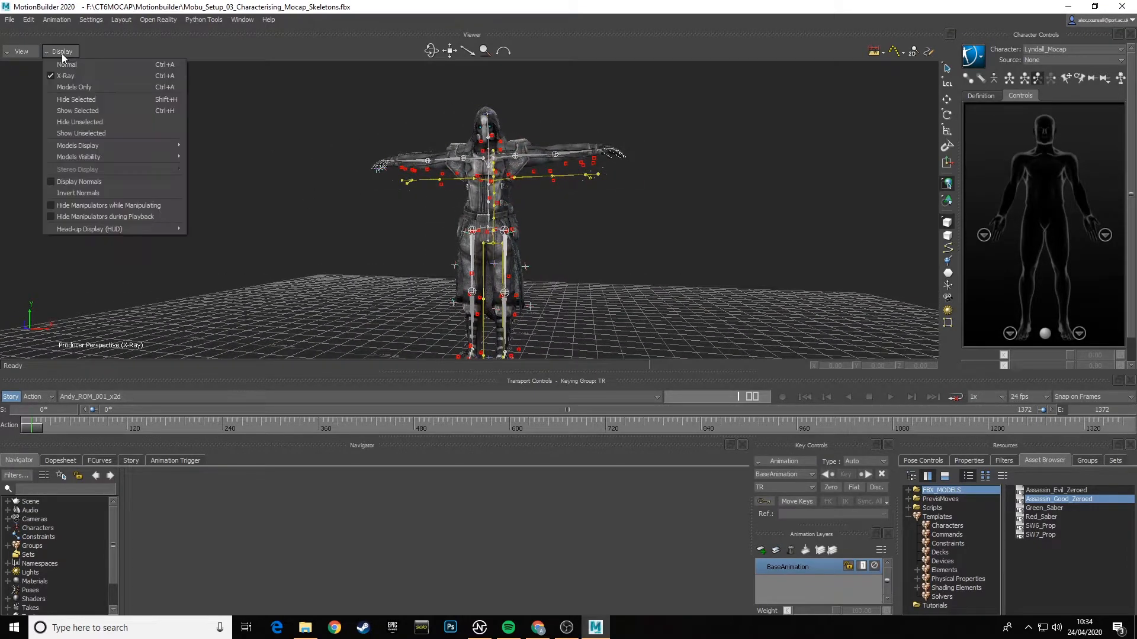
left_click(69, 66)
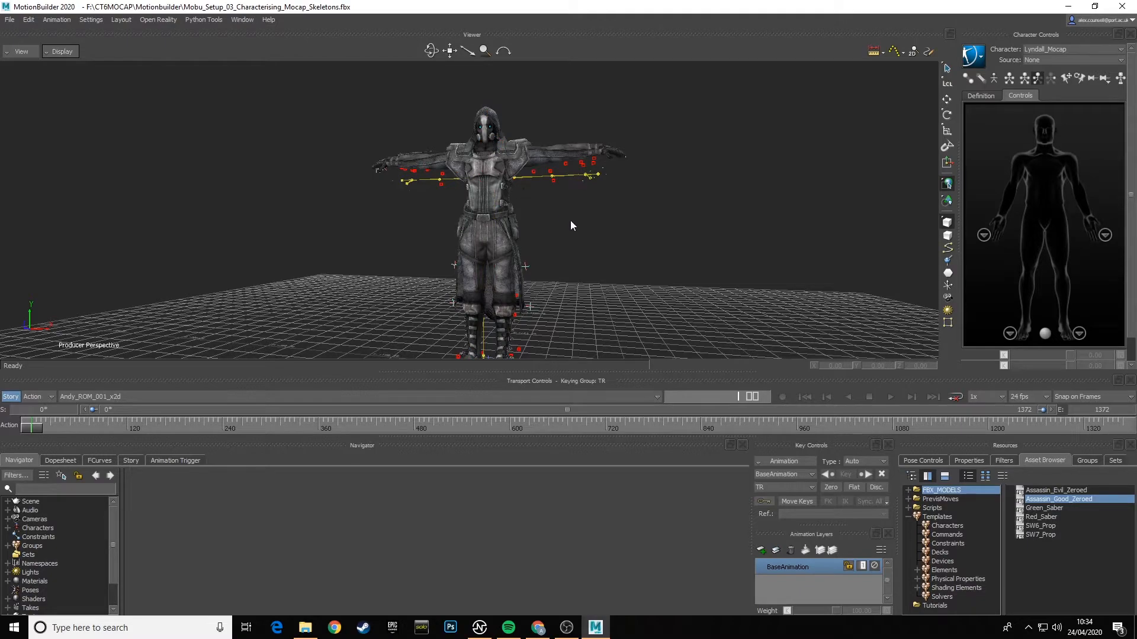
- Inspect the assassin in Normal display, switch to X-Ray and finally view it in Models Only display
left_click_drag(571, 222, 421, 235, "ctrl+shift")
left_click_drag(433, 239, 573, 222)
left_click(72, 53)
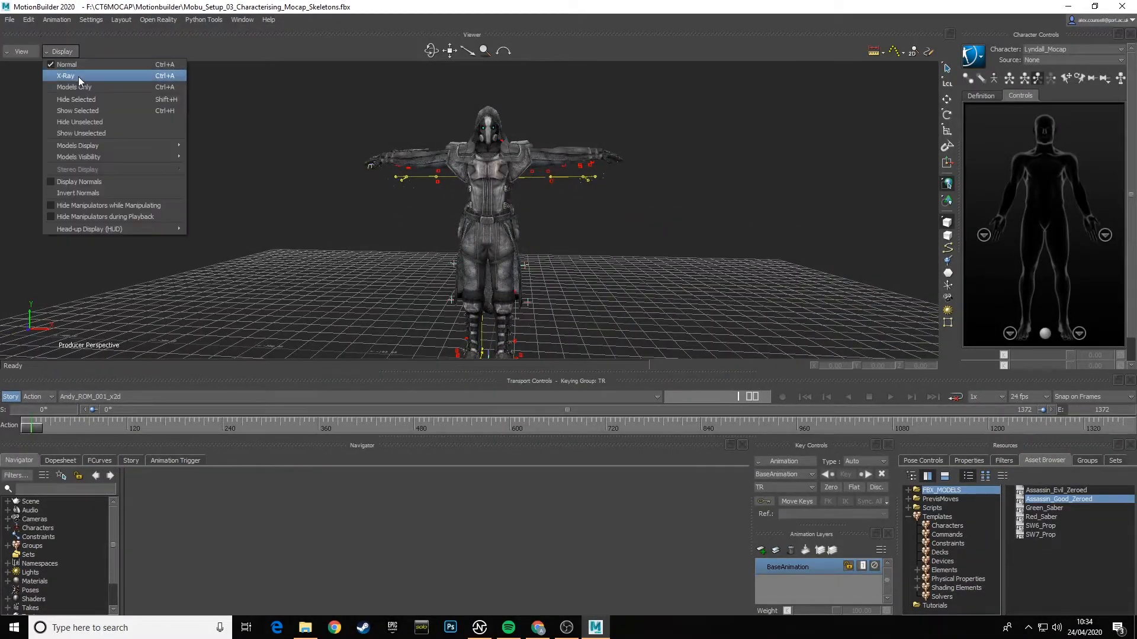
left_click(79, 77)
mouse_move(595, 262)
left_mouse_down()
mouse_move(424, 261)
mouse_move(595, 263)
left_mouse_up()
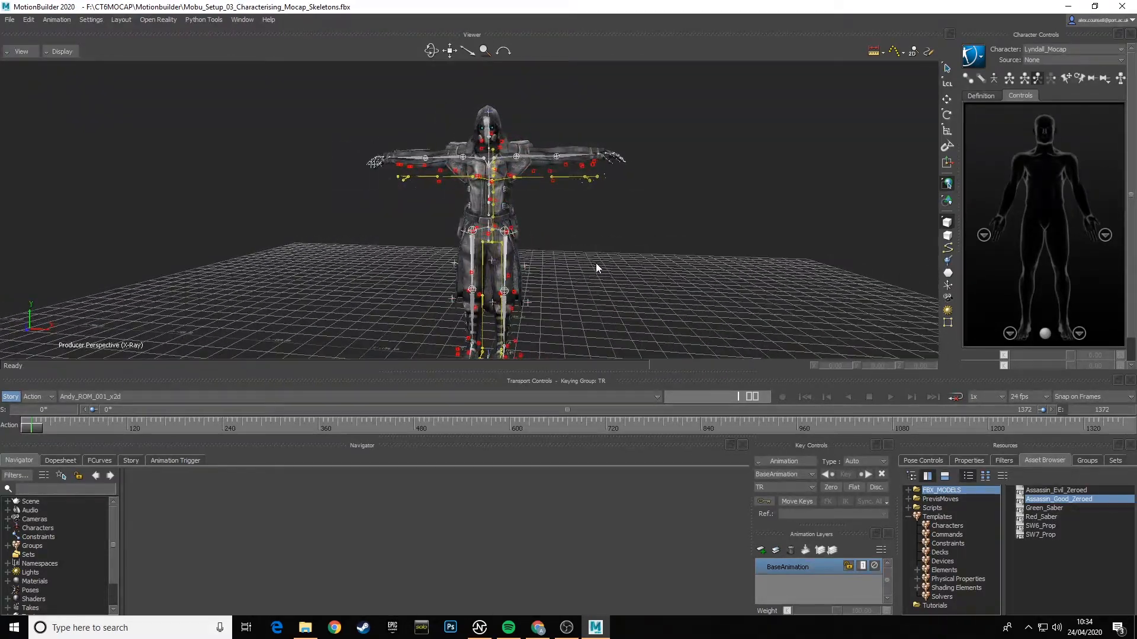
left_click(52, 53)
left_click(75, 87)
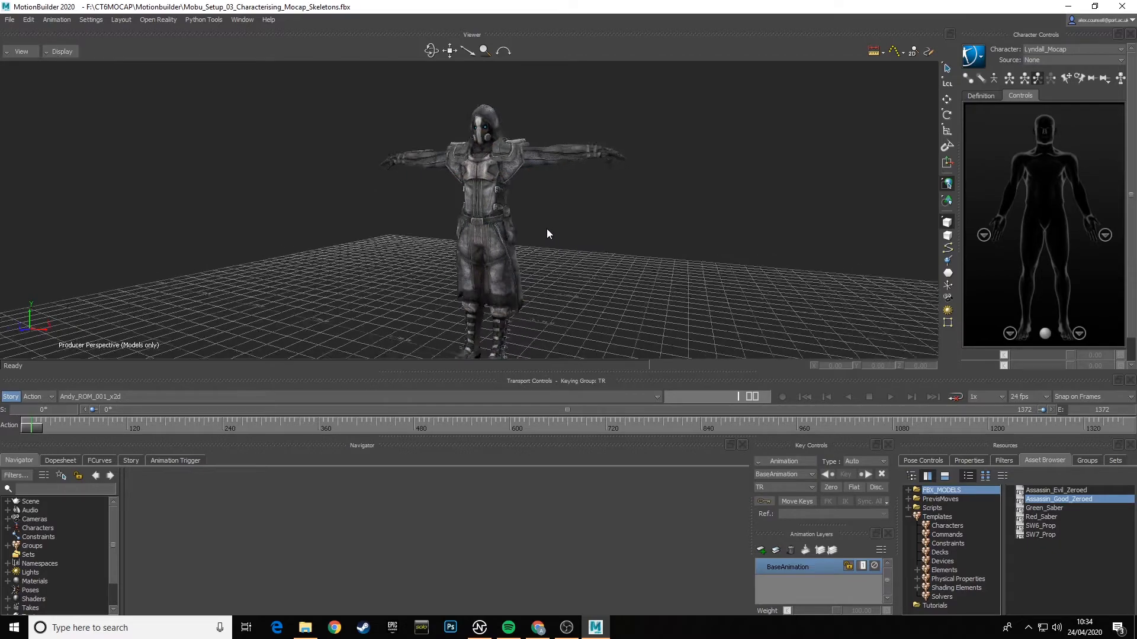
left_click_drag(546, 229, 574, 232)
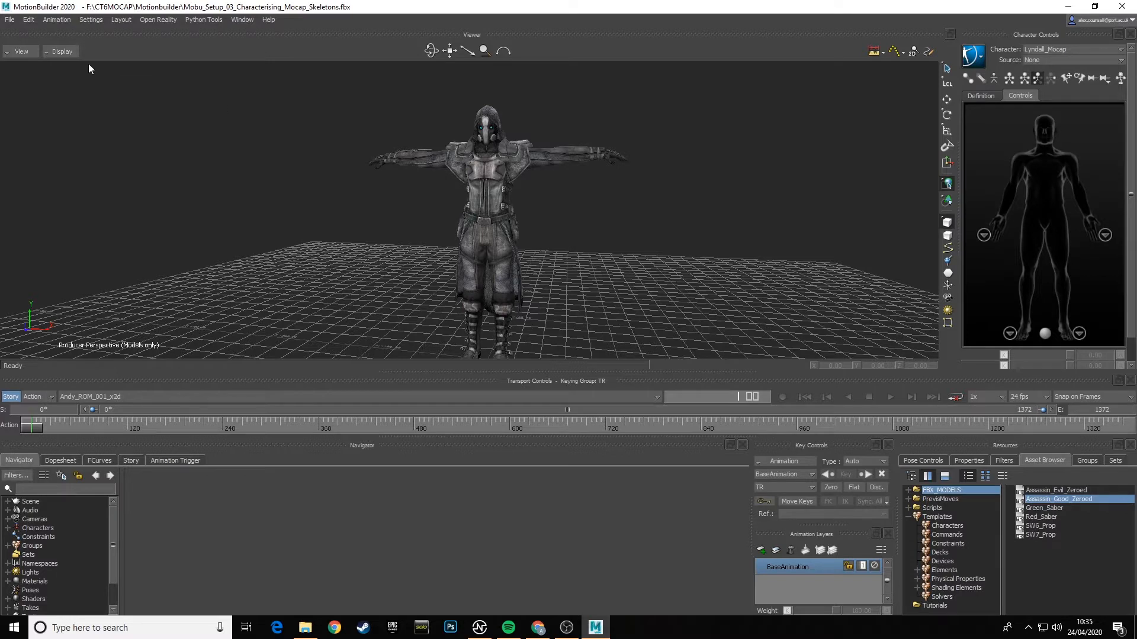
- Set the viewer to X-Ray display so the skeletons show through the mesh
left_click(70, 52)
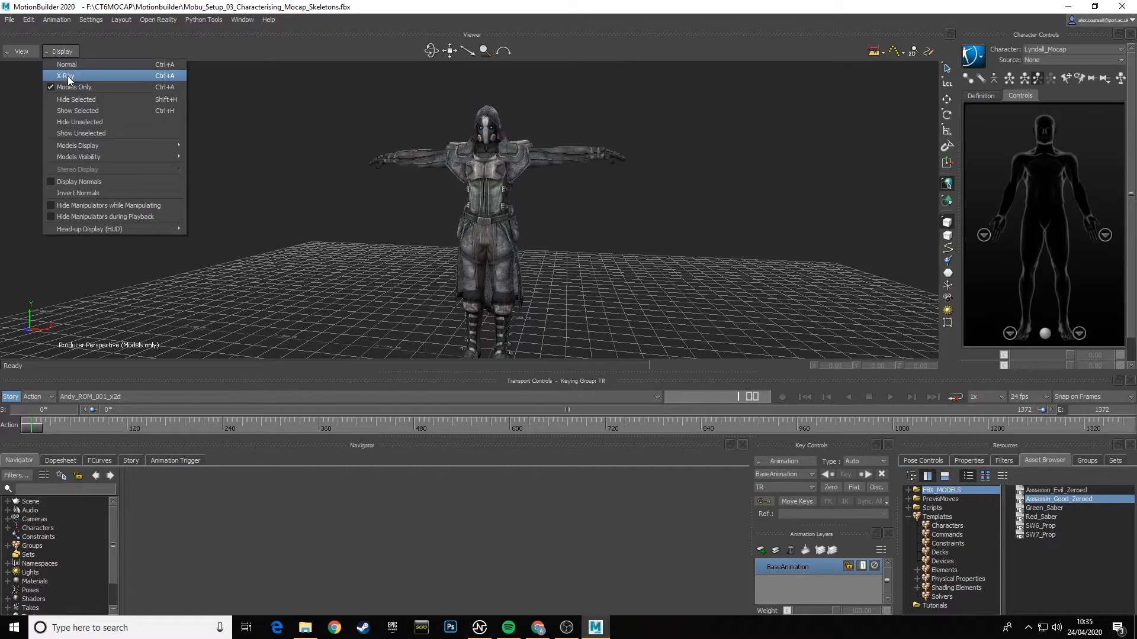
left_click(67, 75)
mouse_move(541, 230)
left_mouse_down("ctrl+shift")
mouse_move(336, 233)
mouse_move(557, 228)
left_mouse_up("ctrl+shift")
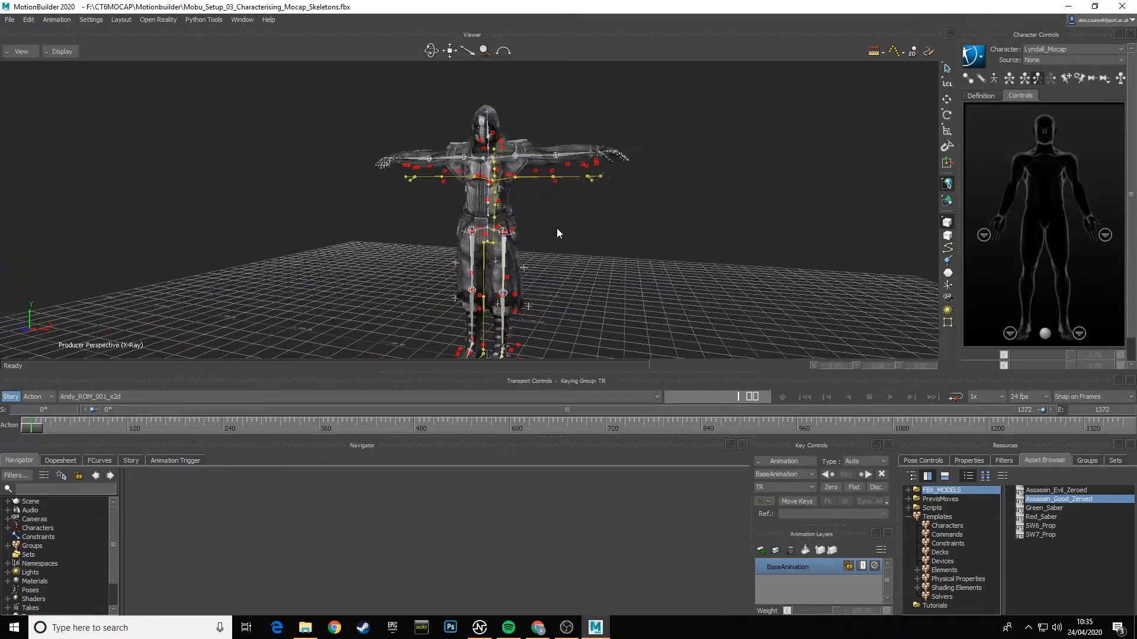
- Enlarge the Navigator area and its tree, expand the scene down to Assassin_Good:Ref and select that node
left_click(7, 502)
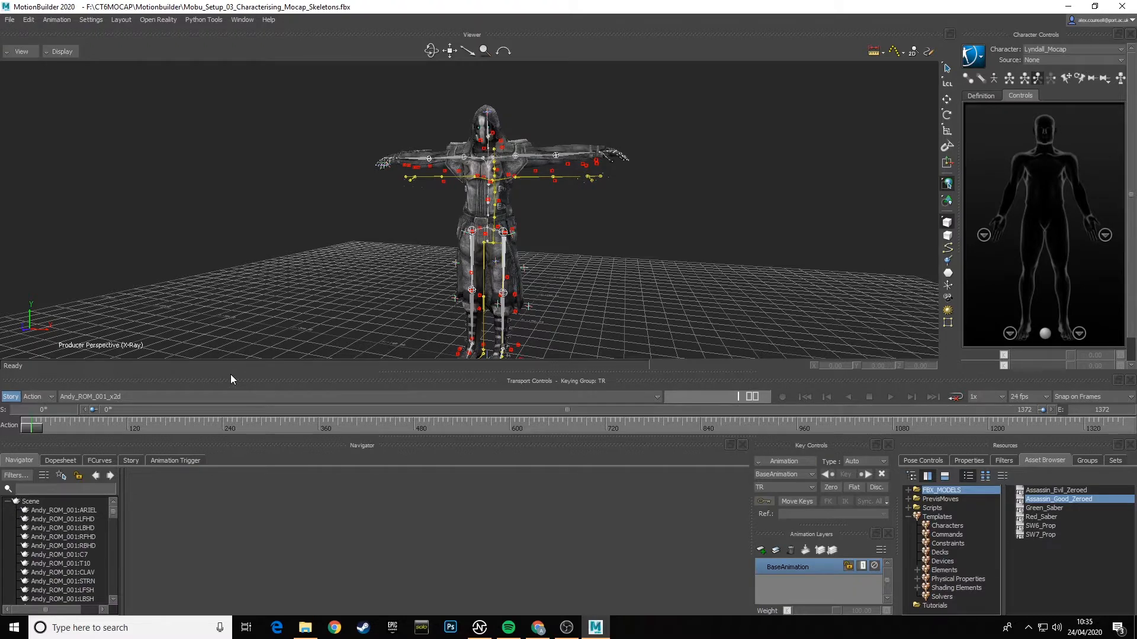
left_click_drag(229, 374, 230, 201)
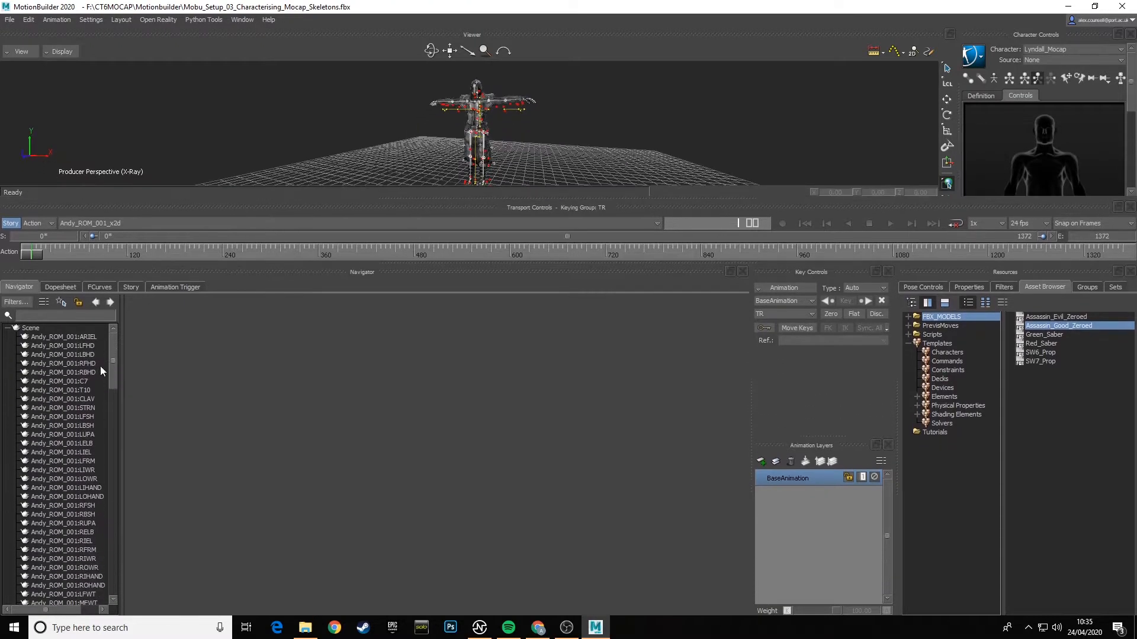
left_click_drag(118, 342, 113, 540)
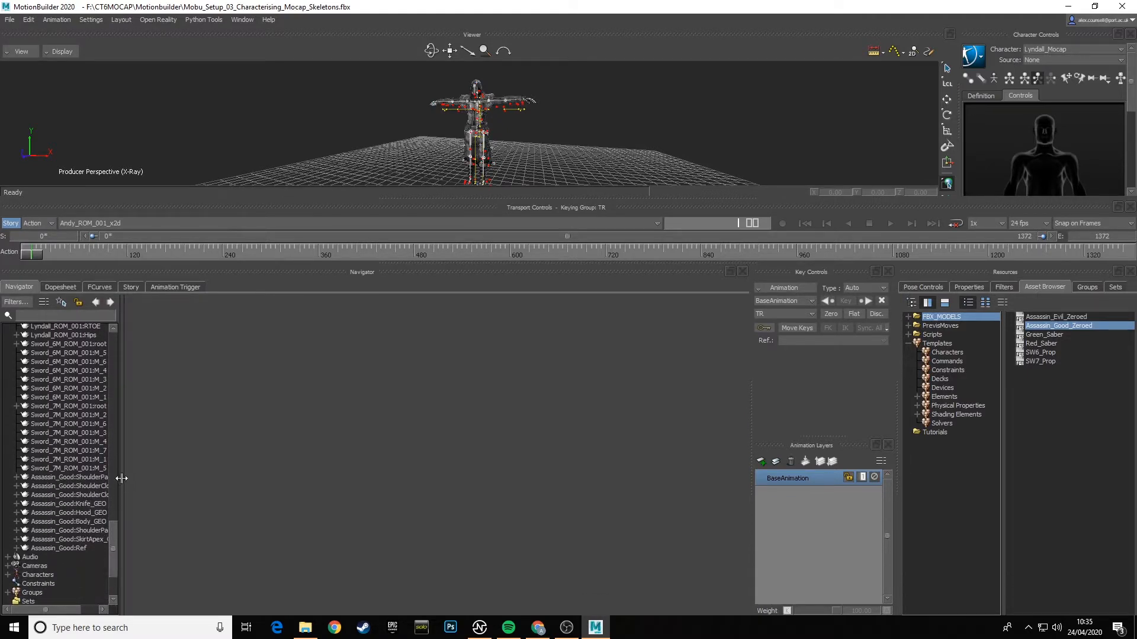
left_click_drag(120, 478, 170, 478)
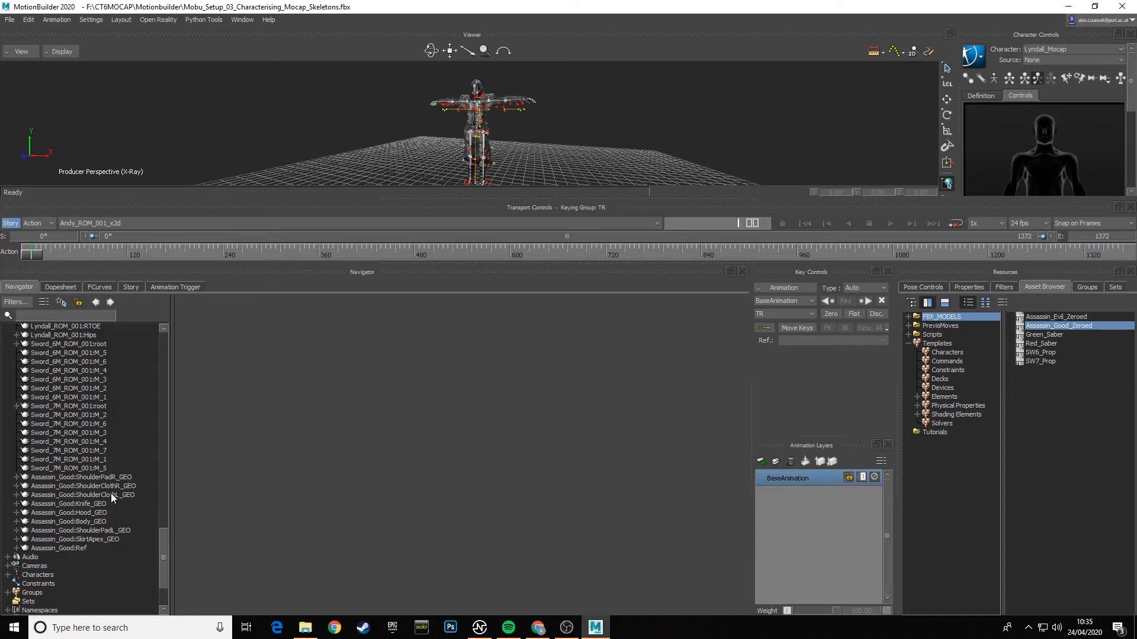
left_click(16, 548)
left_click(72, 548)
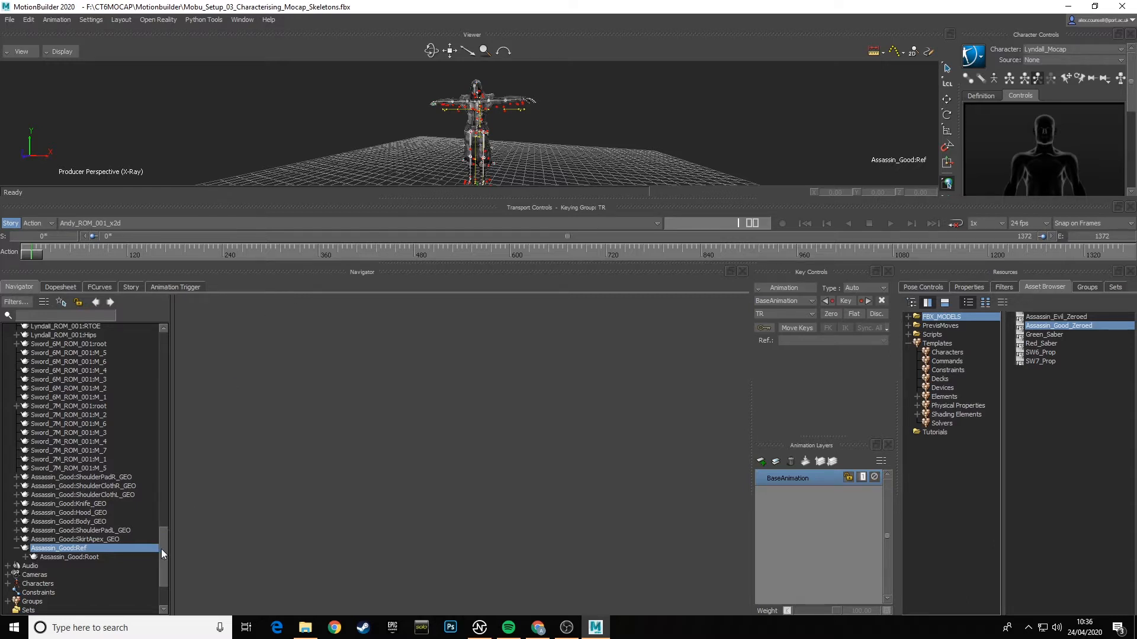
- Expand the Characters branch and select each of the two mocap characters in turn, ending with the second
left_click(7, 584)
left_click_drag(165, 557, 162, 581)
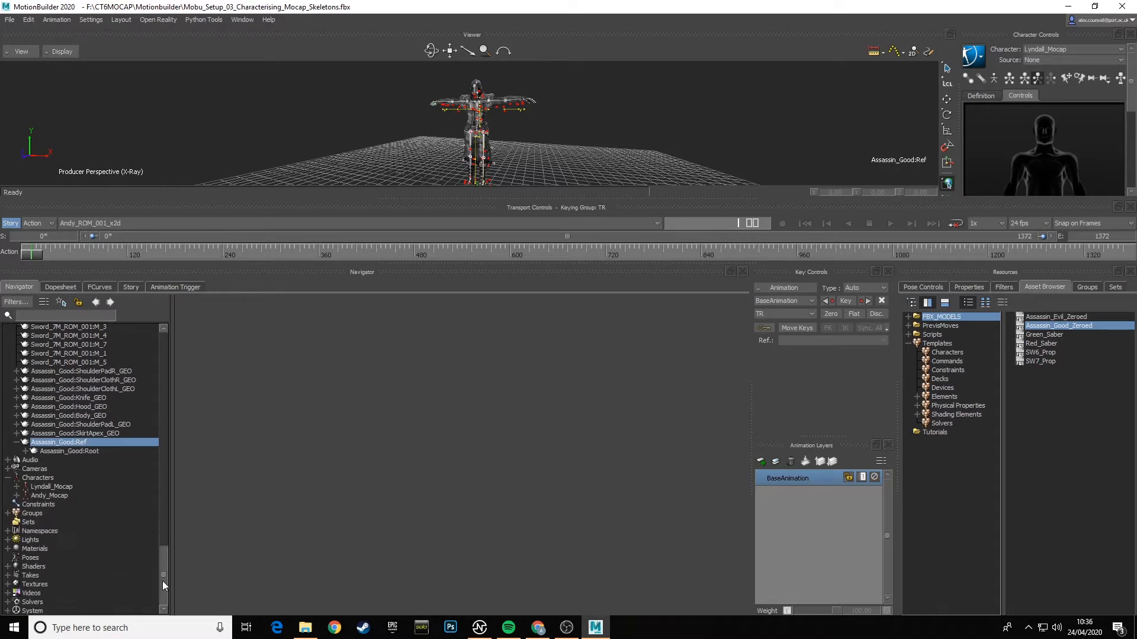
left_click(58, 488)
left_click(55, 495)
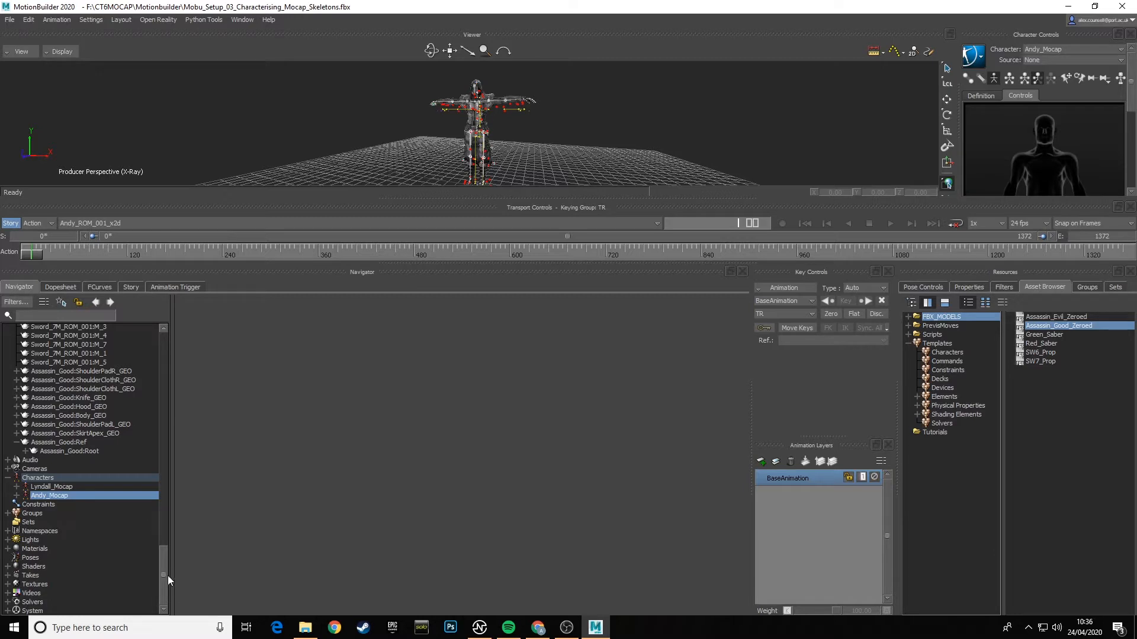
left_click_drag(165, 575, 127, 550)
left_click_drag(165, 574, 165, 562)
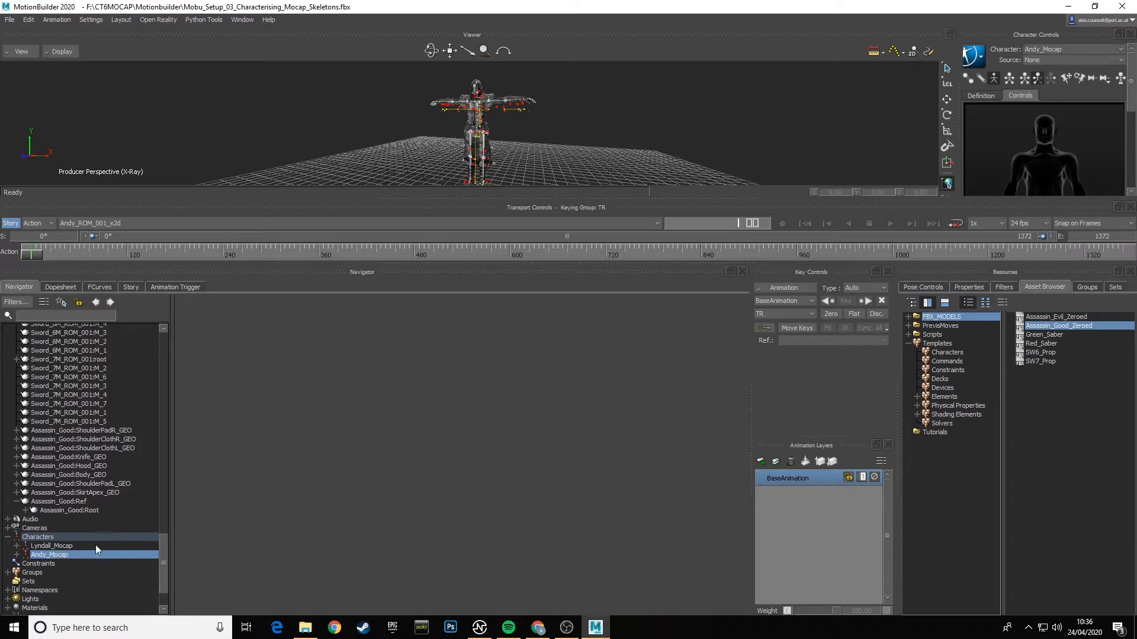
left_click_drag(169, 560, 170, 496)
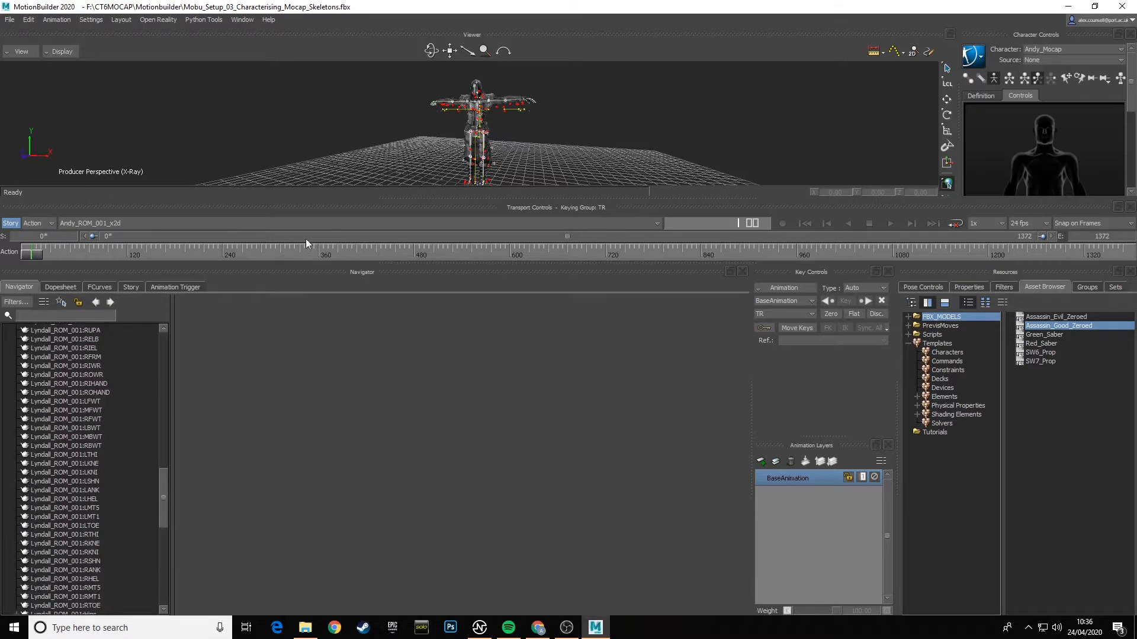
- Enlarge the viewer area again and bring the Assassin_Good nodes back into view in the Navigator tree
left_click_drag(355, 198, 354, 372)
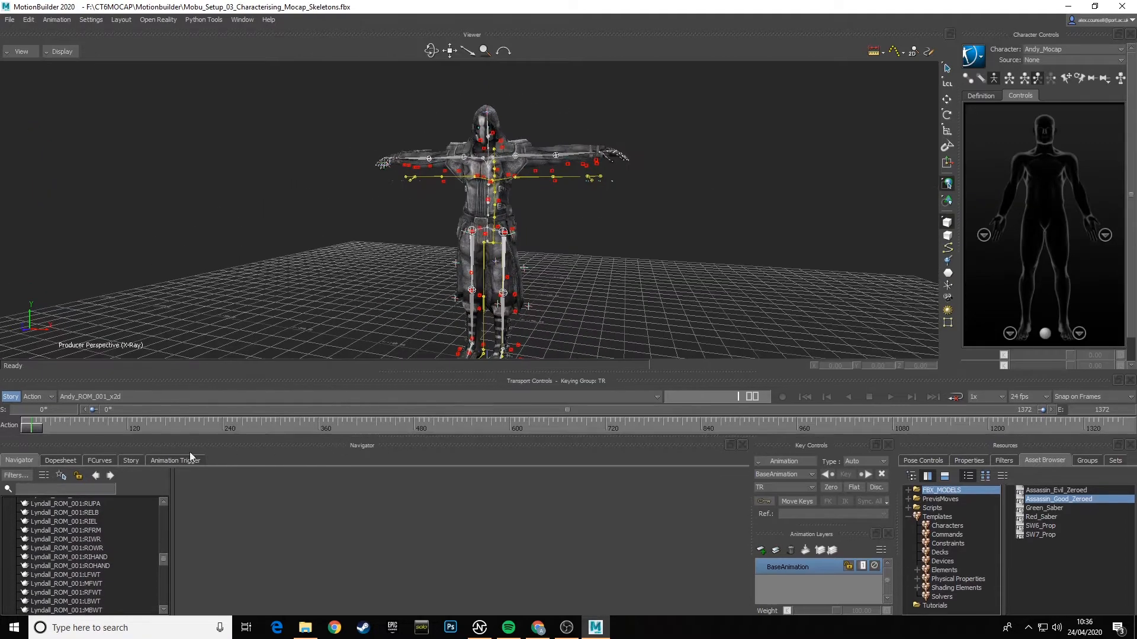
scroll(87, 562, "down", 10)
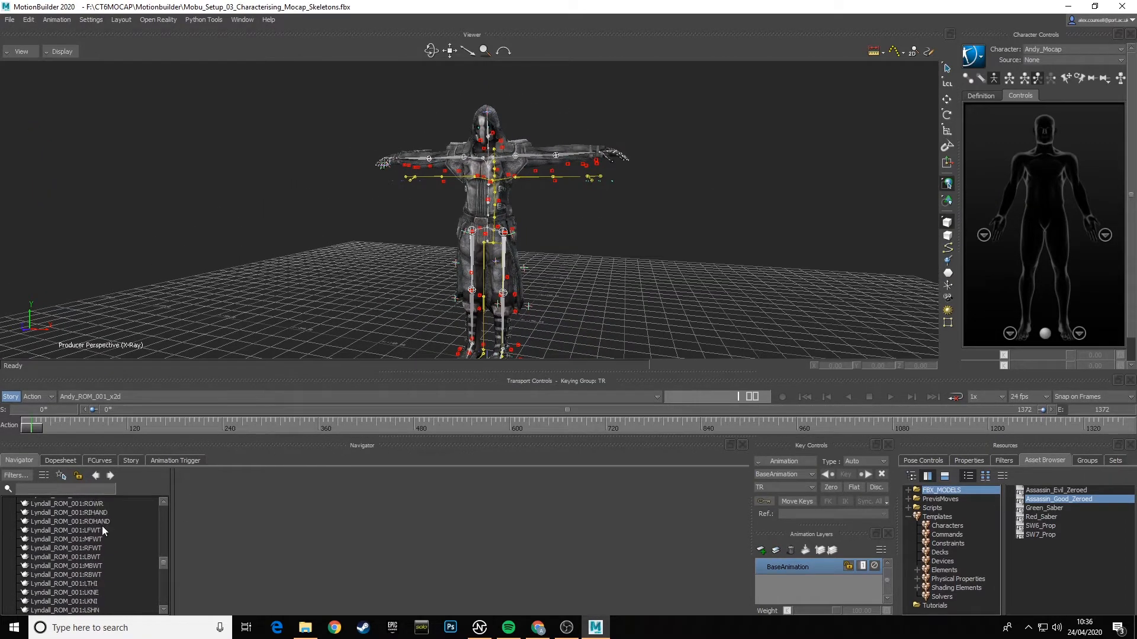
scroll(81, 561, "down", 3)
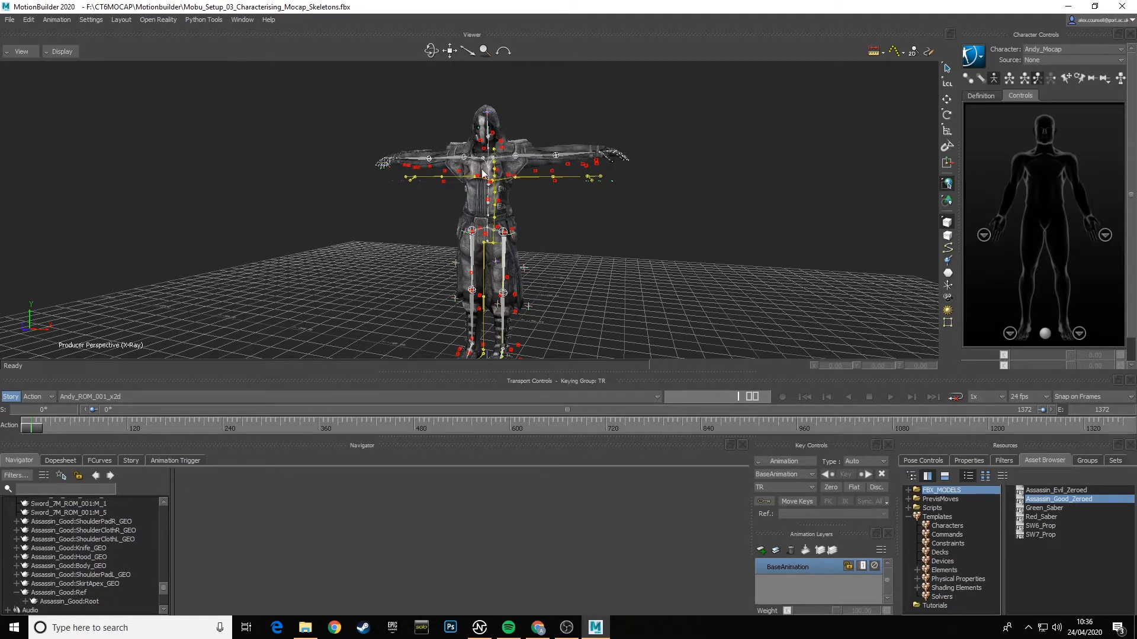
- Review the scene's namespaces in Select By Namespace, highlight Assassin_Good, and close the dialog without applying the selection
left_click(29, 22)
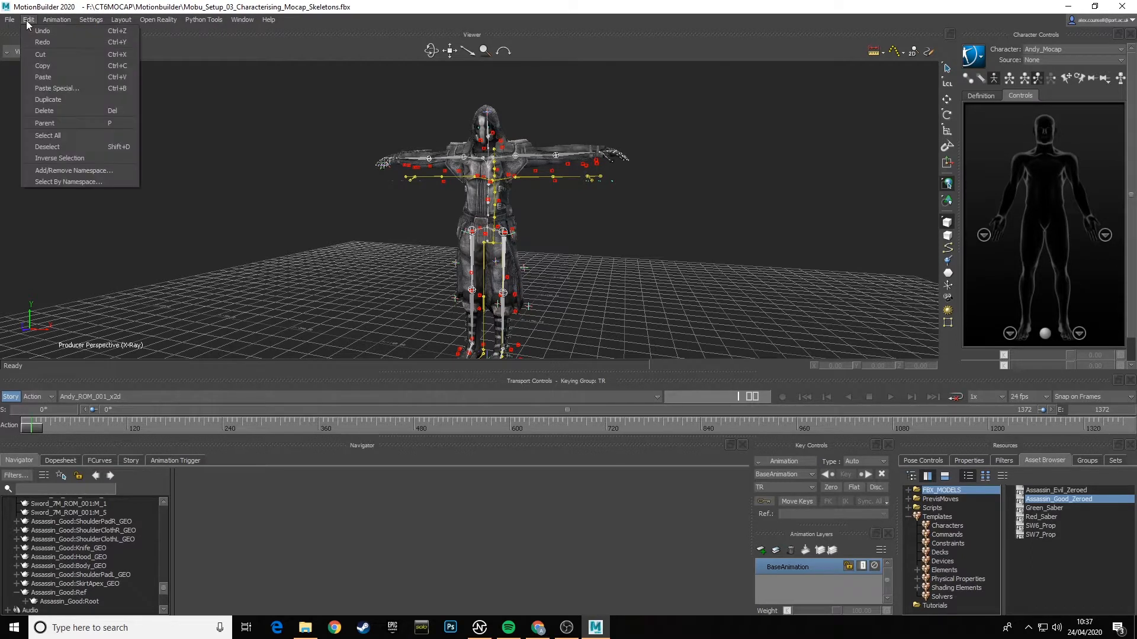
left_click(69, 183)
left_click(523, 302)
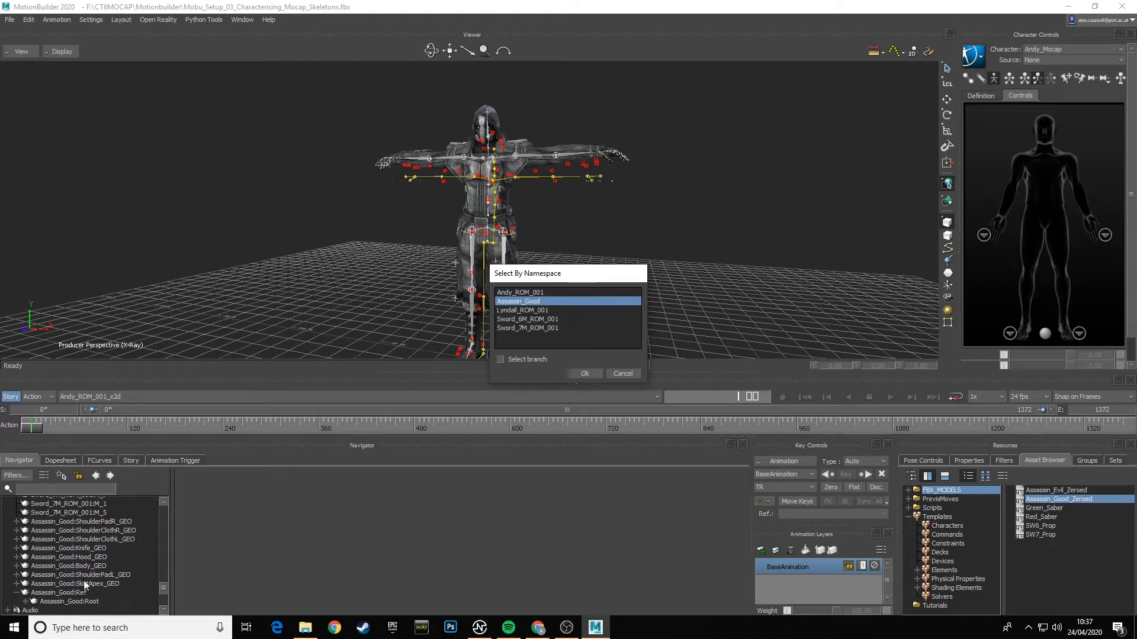
left_click(626, 374)
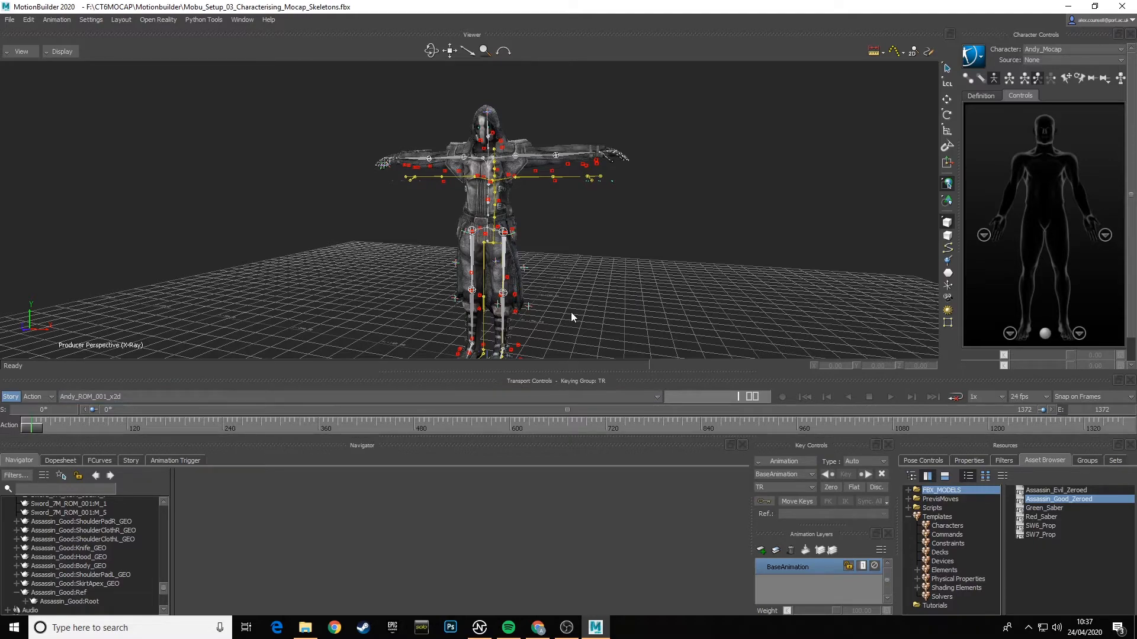
- Inspect the assassin against the mocap skeletons from the front and at an angle, checking the pose at the start of the timeline
mouse_move(571, 312)
left_mouse_down("ctrl+shift")
mouse_move(598, 306)
mouse_move(602, 282)
mouse_move(607, 311)
mouse_move(584, 305)
left_mouse_up("ctrl+shift")
scroll(584, 305, "up", 5)
scroll(584, 305, "down", 5)
left_click_drag(575, 253, 573, 279, "ctrl+shift")
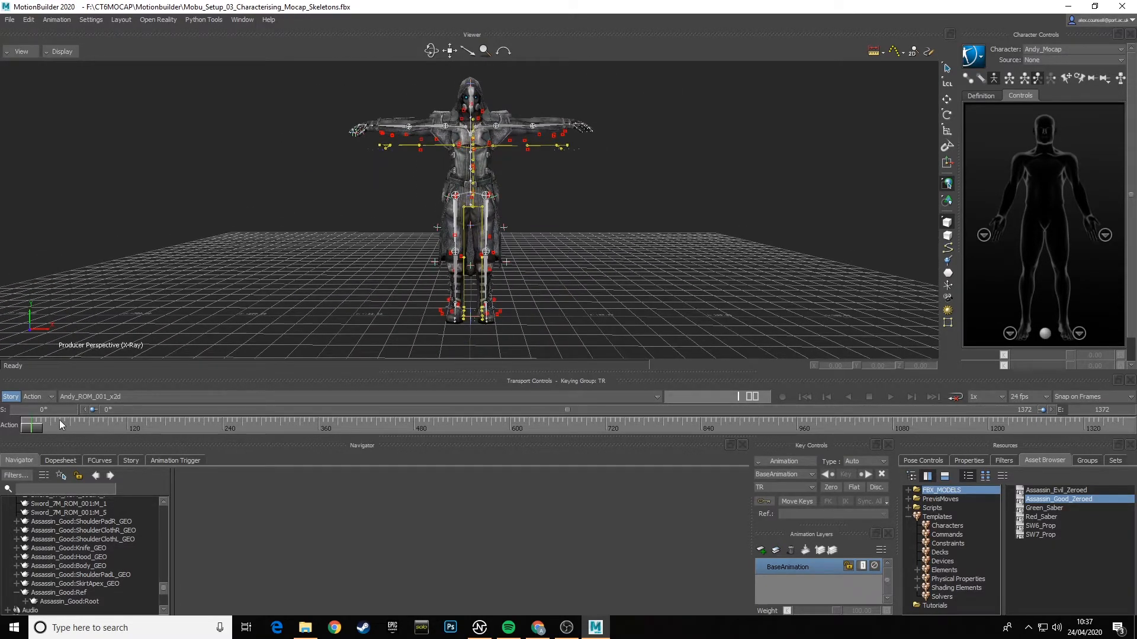
mouse_move(34, 431)
left_mouse_down()
mouse_move(287, 429)
mouse_move(184, 444)
mouse_move(22, 442)
left_mouse_up()
middle_click_drag(648, 236, 594, 240)
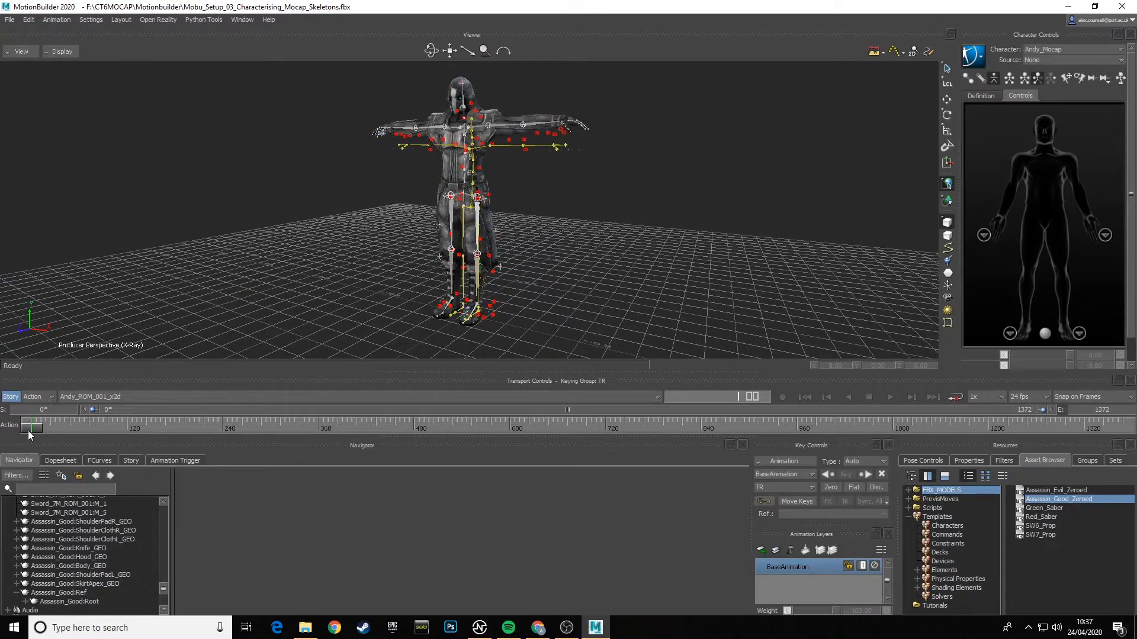
left_click_drag(29, 431, 29, 456)
middle_click_drag(322, 328, 584, 282)
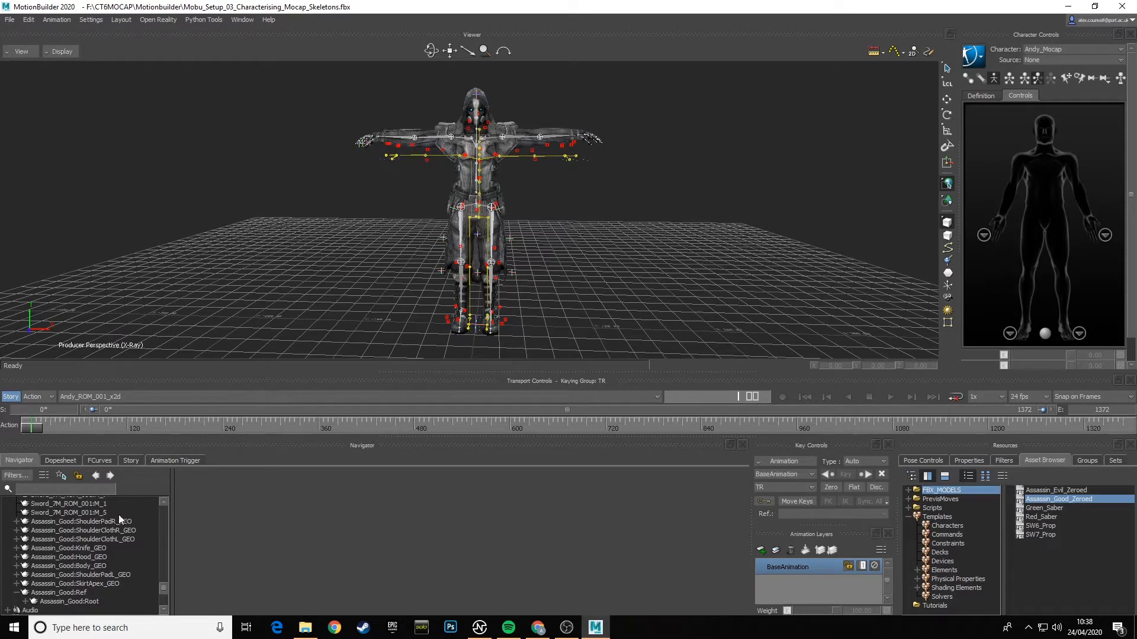
- Select Assassin_Good:Ref, switch to the Producer Front orthographic view, and translate the node along X to about 2.19
left_click(73, 594)
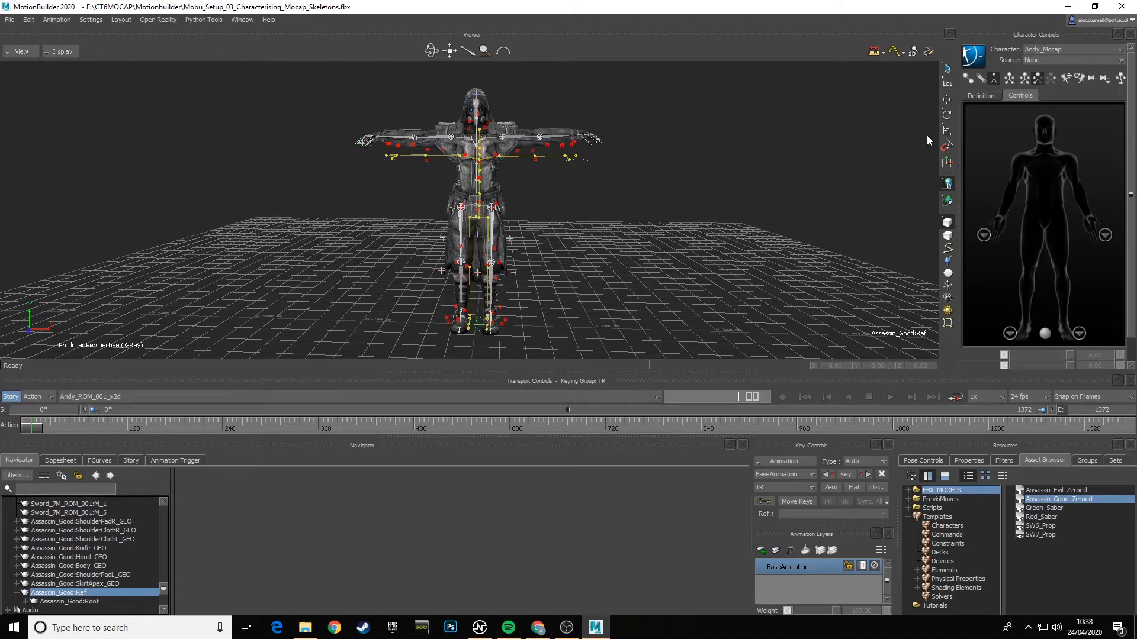
left_click(947, 99)
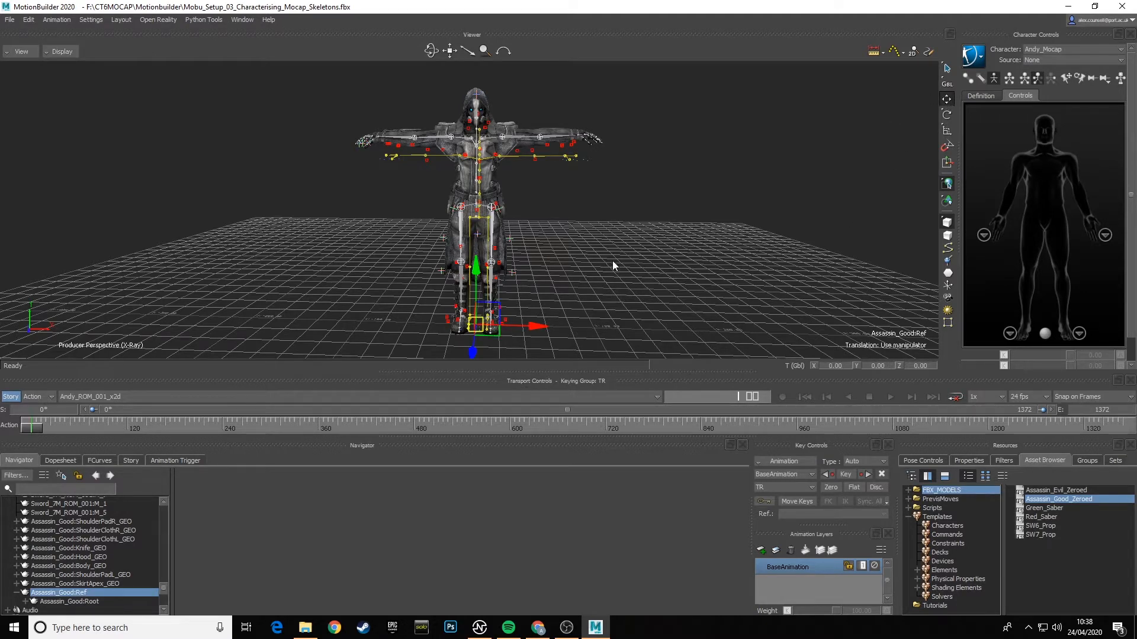
left_click(21, 51)
mouse_move(60, 100)
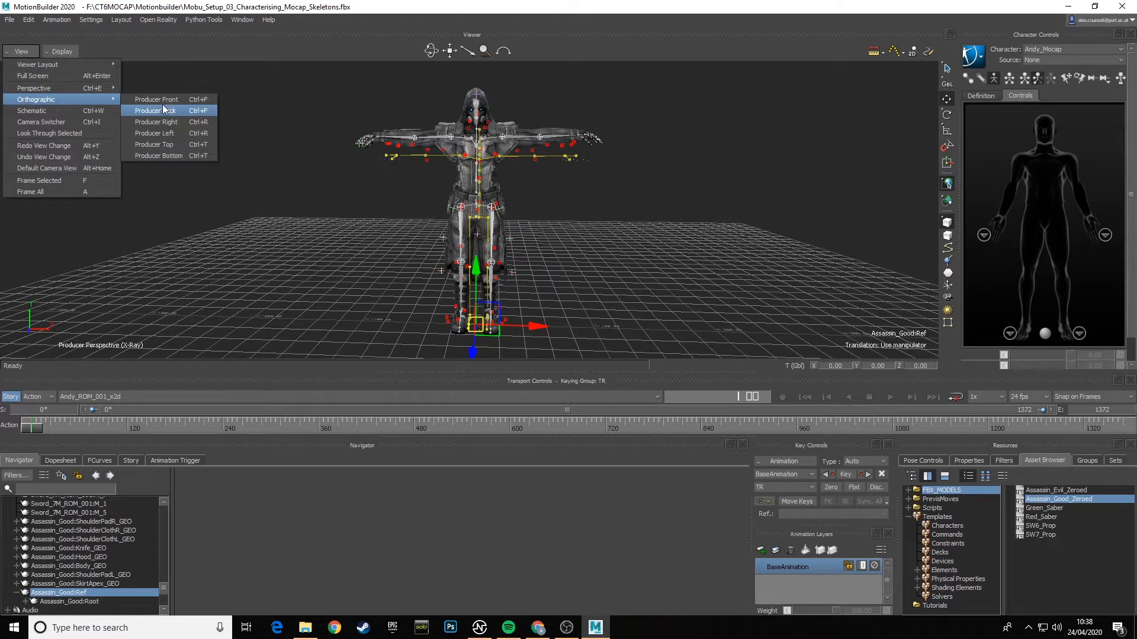
left_click(166, 99)
scroll(554, 268, "up", 5)
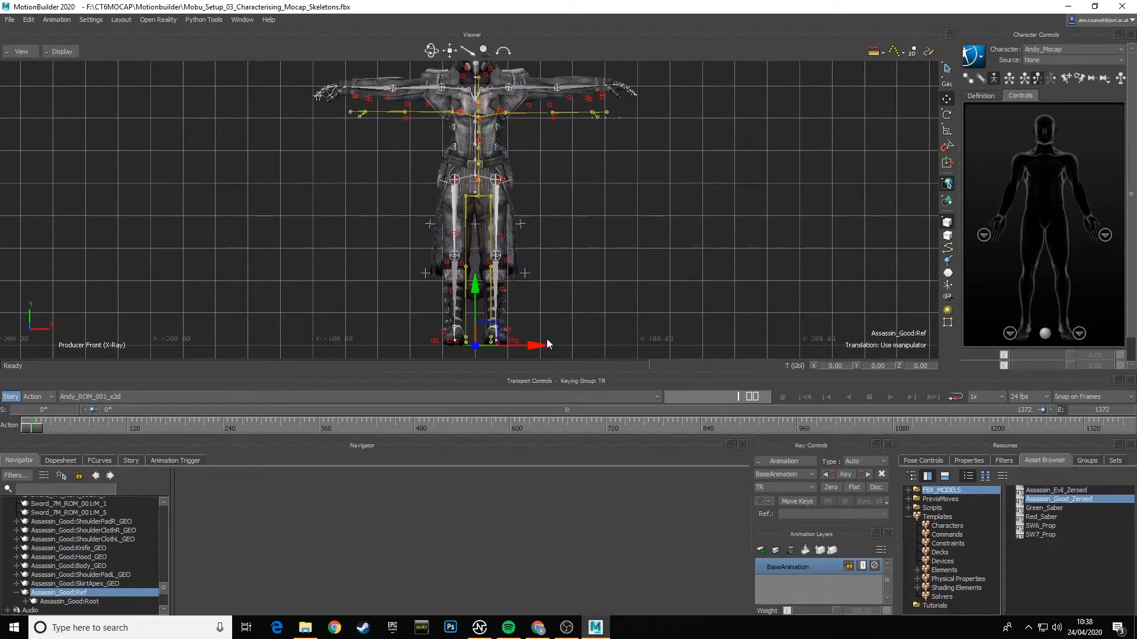
left_click_drag(533, 345, 537, 347)
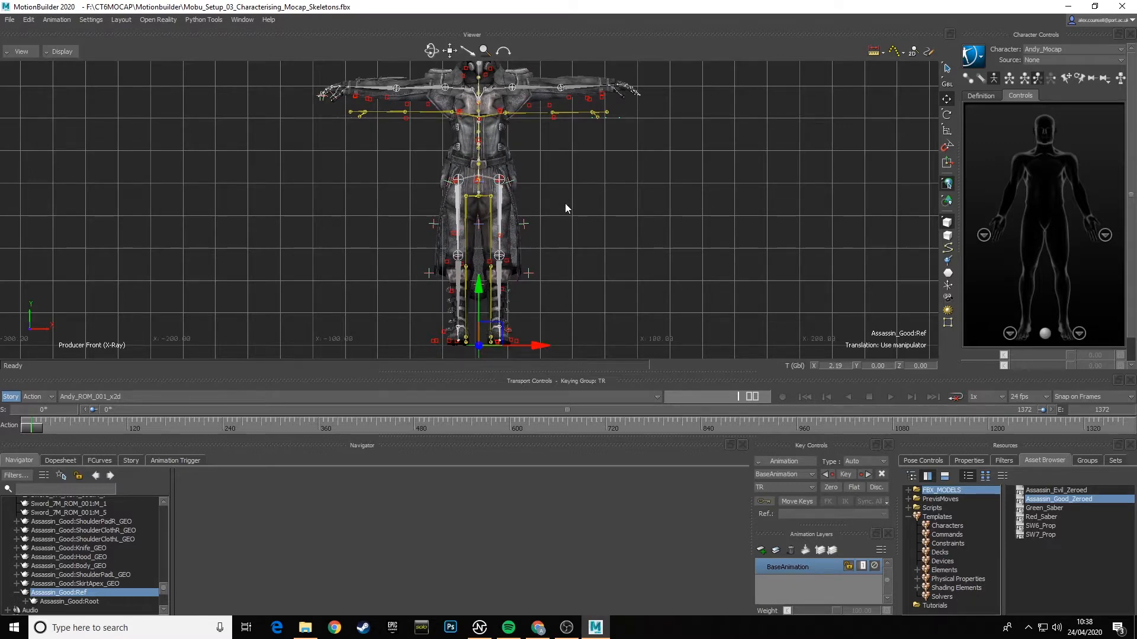
- Check the centring over the legs and torso, and scale Assassin_Good:Ref uniformly to about 0.89 to fit the mocap skeleton
scroll(556, 219, "up", 2)
scroll(566, 230, "up", 5)
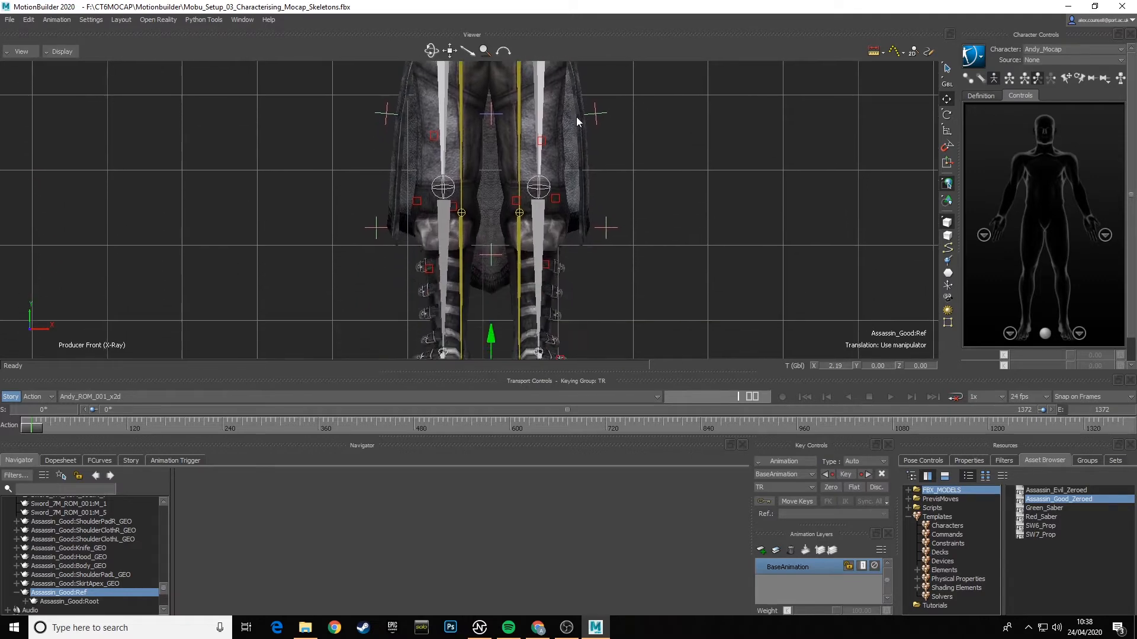
middle_click_drag(579, 78, 578, 267)
middle_click_drag(590, 227, 596, 203)
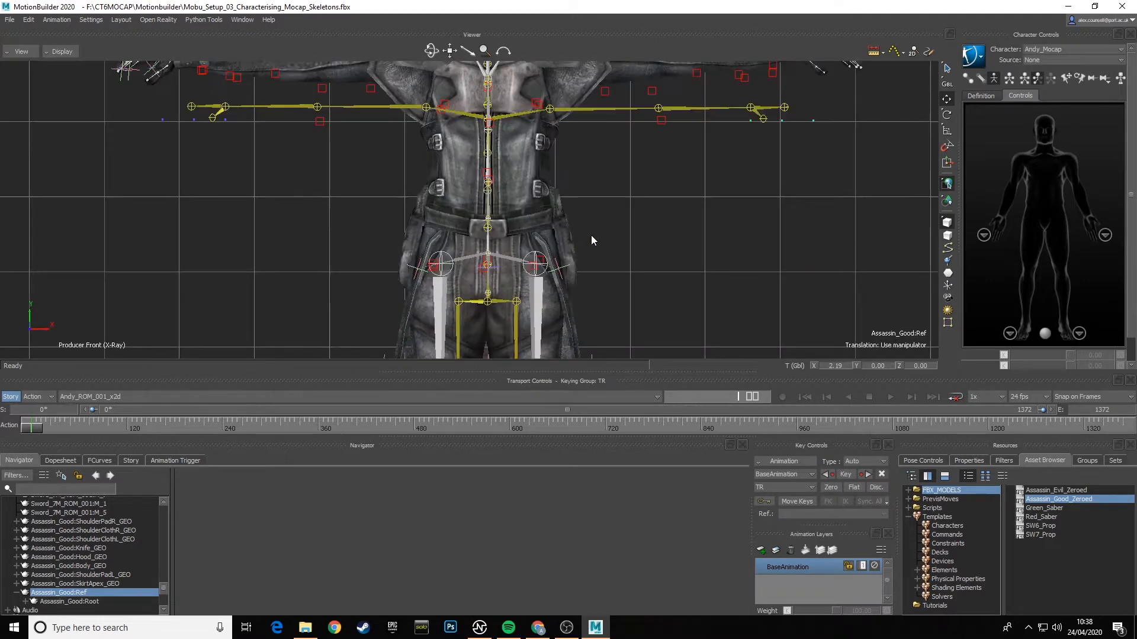
left_click_drag(620, 257, 639, 186, "ctrl")
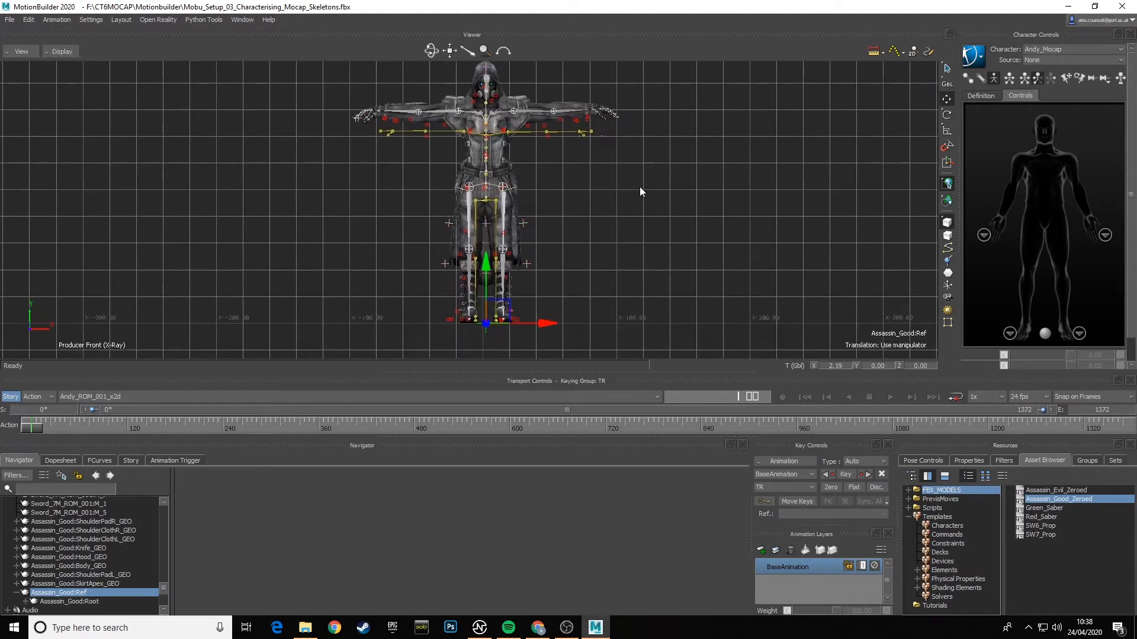
left_click(947, 131)
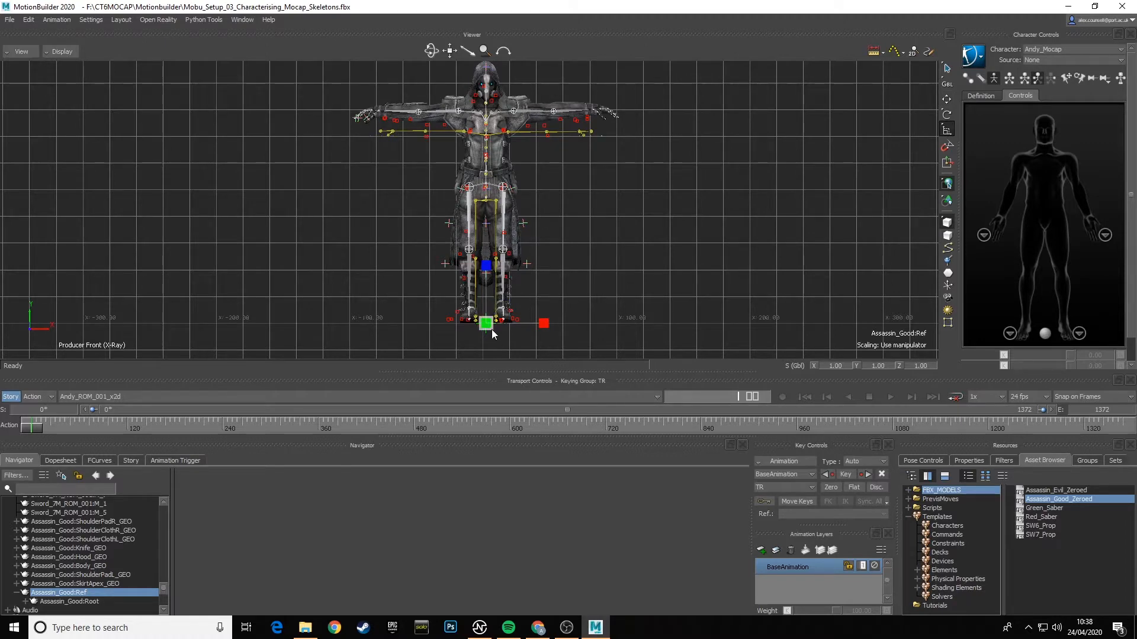
left_click_drag(492, 329, 400, 351)
mouse_move(486, 325)
left_mouse_down()
mouse_move(478, 333)
mouse_move(501, 323)
left_mouse_up()
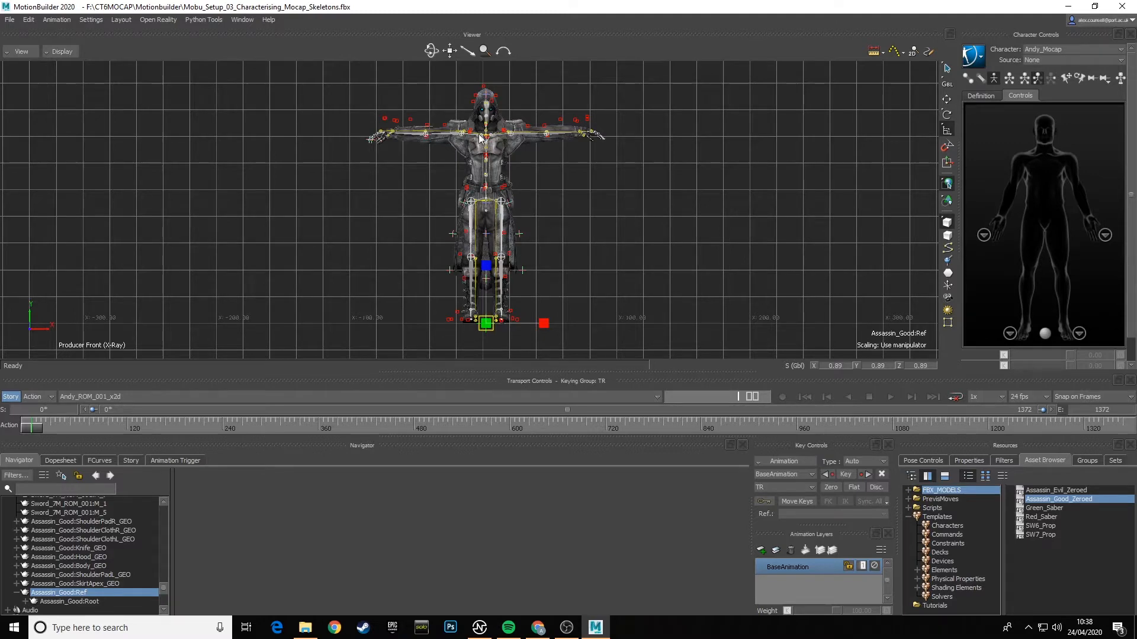
- Compare the arm, spine and hip joints with the mocap skeleton, and fine-tune the Assassin_Good:Ref uniform scale to about 0.89
scroll(573, 162, "down", 1)
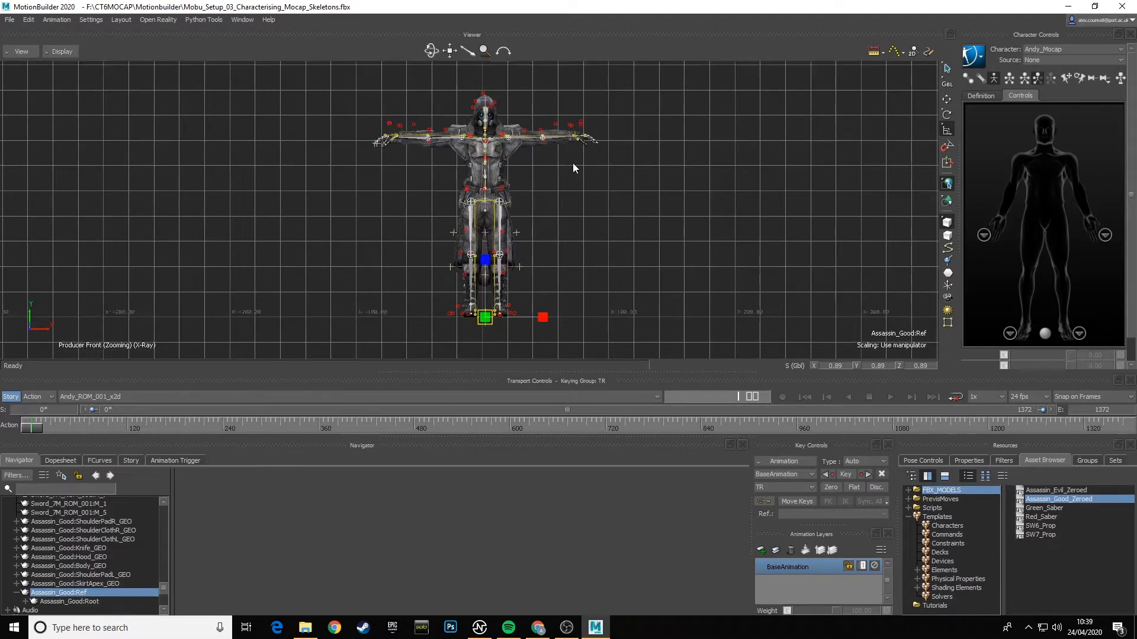
left_click_drag(573, 163, 534, 306, "ctrl")
left_click_drag(614, 179, 513, 302, "shift")
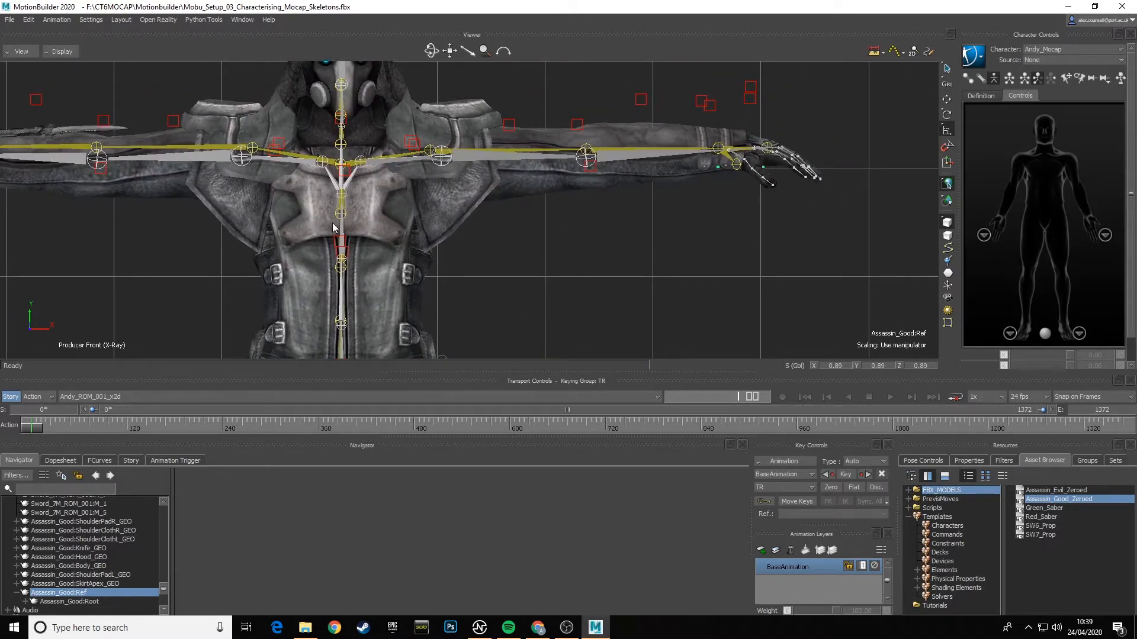
left_click_drag(333, 223, 603, 221, "shift")
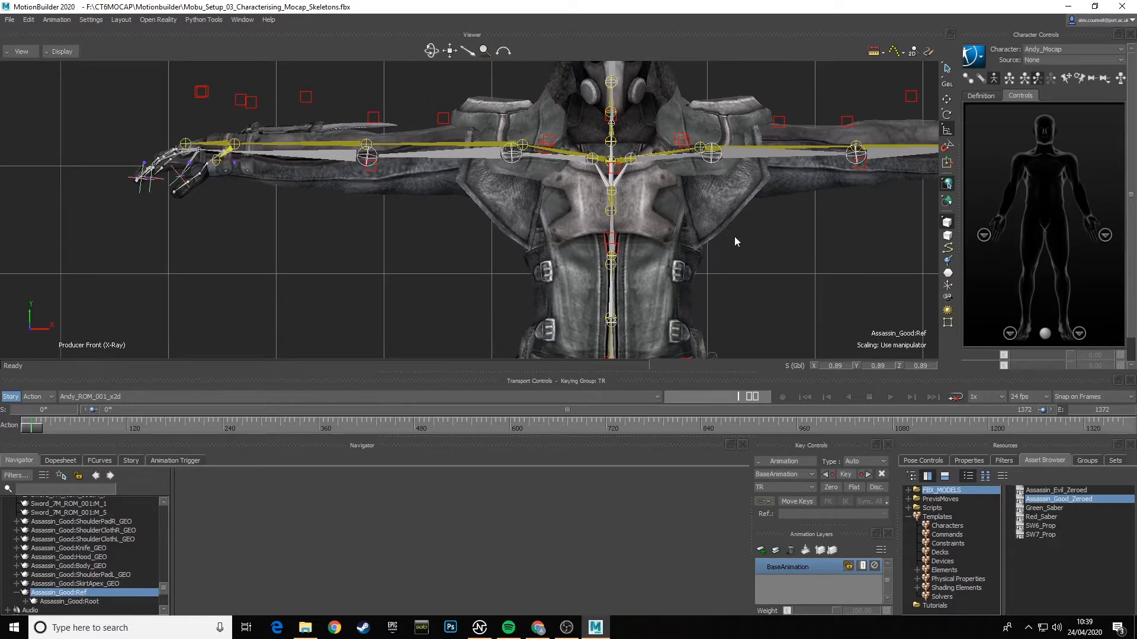
left_click_drag(735, 237, 682, 213, "shift")
left_click_drag(679, 276, 649, 199, "shift")
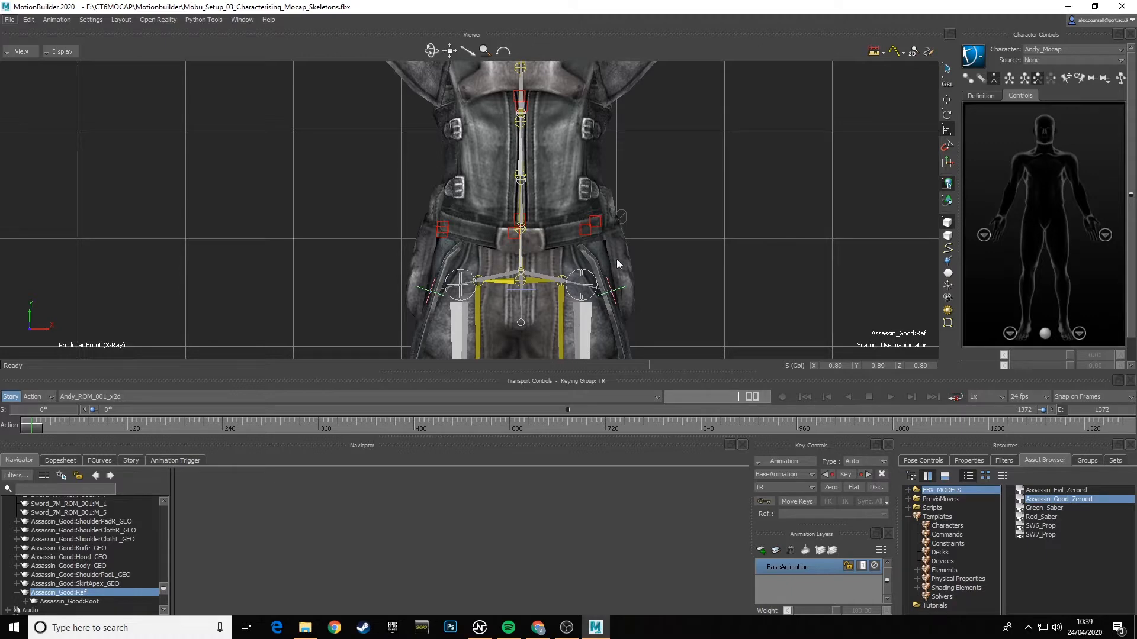
left_click_drag(634, 194, 669, 152, "ctrl")
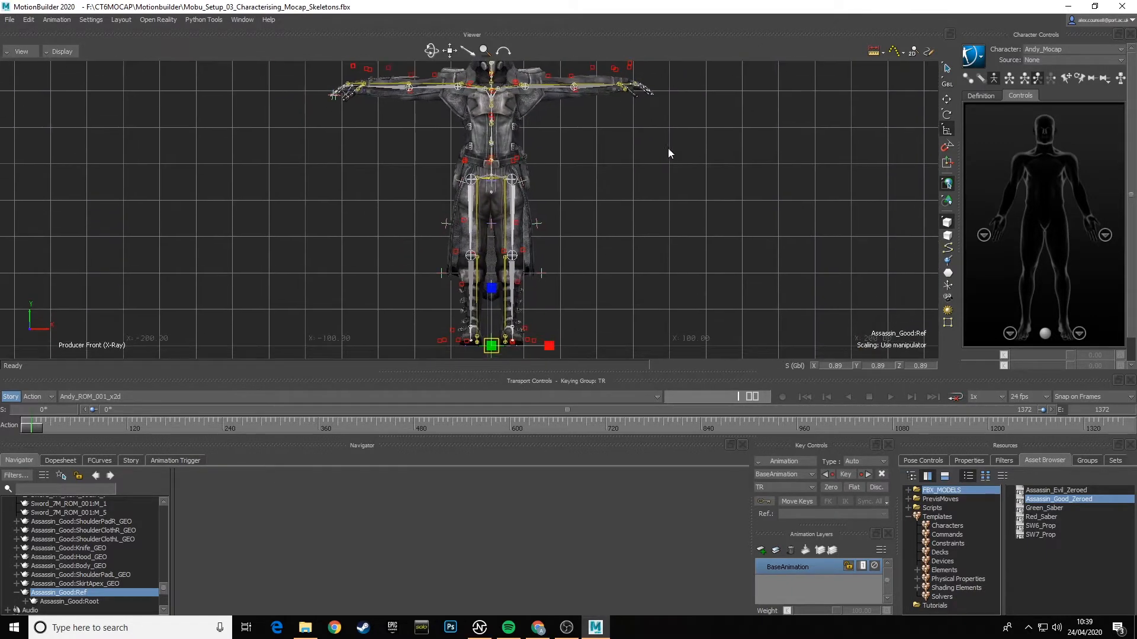
left_click_drag(491, 346, 497, 353)
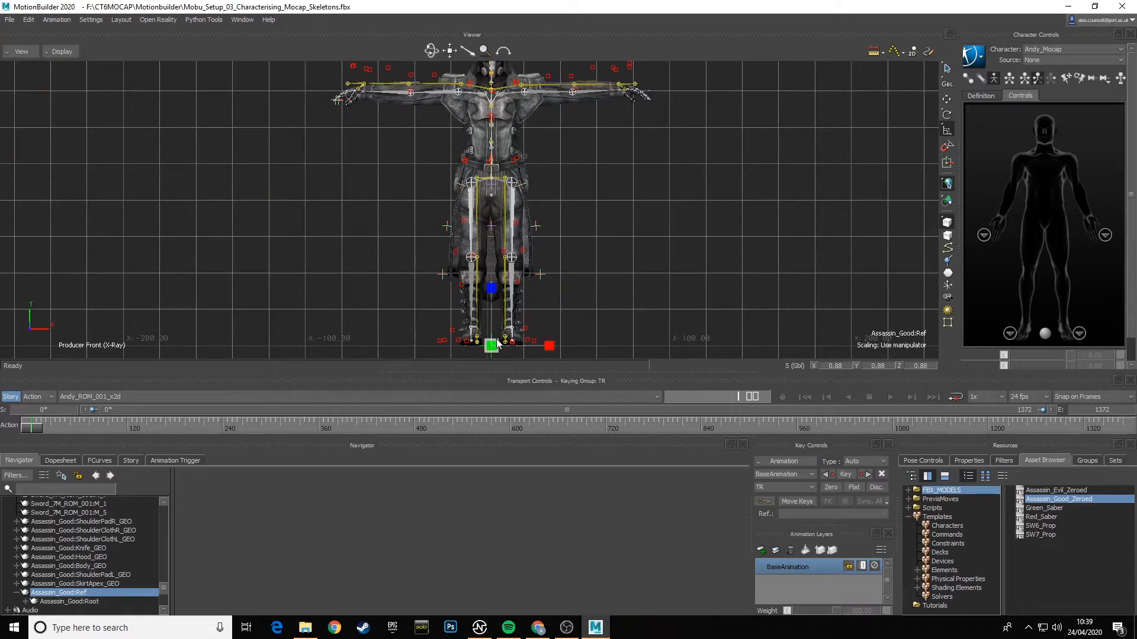
left_click_drag(497, 343, 500, 342)
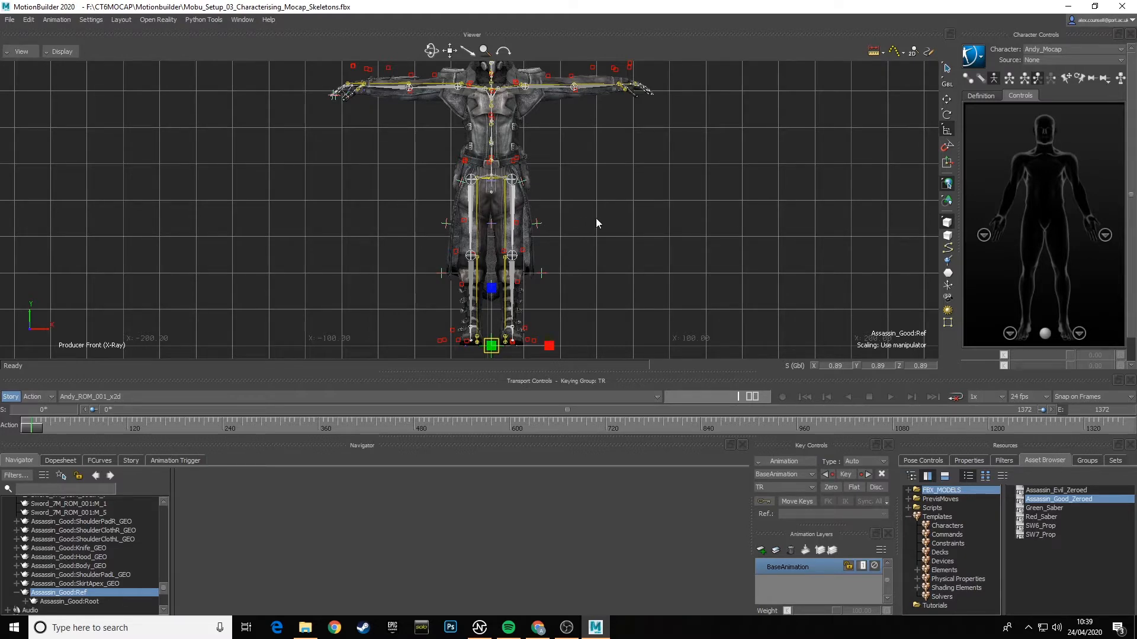
- Examine the left arm up close, selecting the assassin's LeftHand joint and the mocap skeleton's LeftHand joint to compare wrist positions
scroll(598, 174, "up", 5)
left_click_drag(607, 190, 619, 217, "shift")
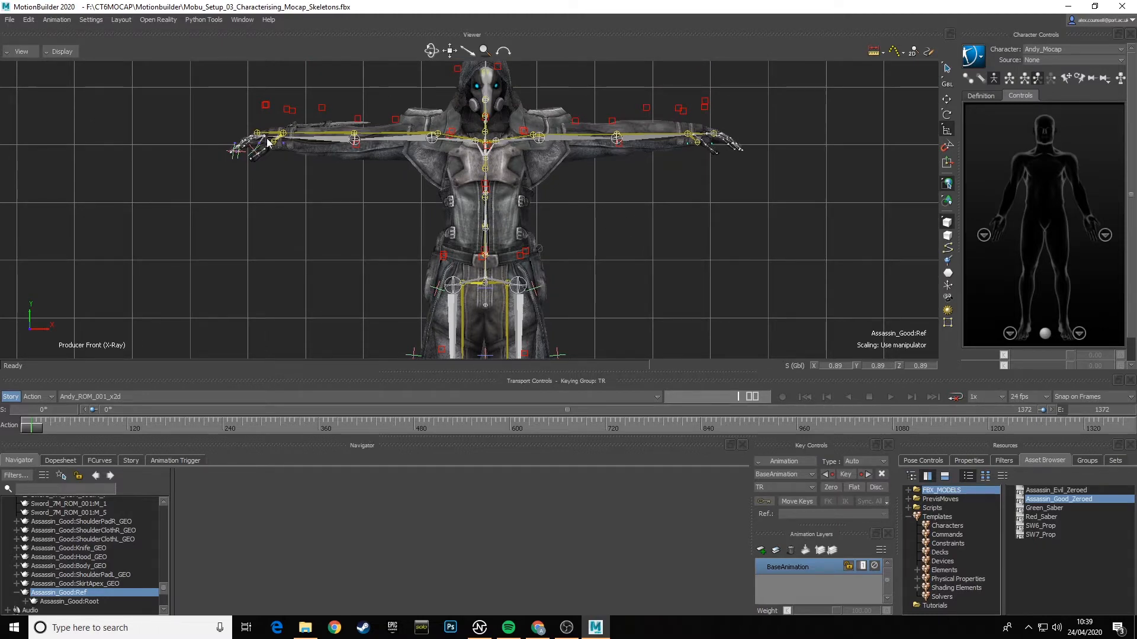
left_click_drag(686, 147, 625, 245, "ctrl")
left_click_drag(768, 204, 507, 251, "shift")
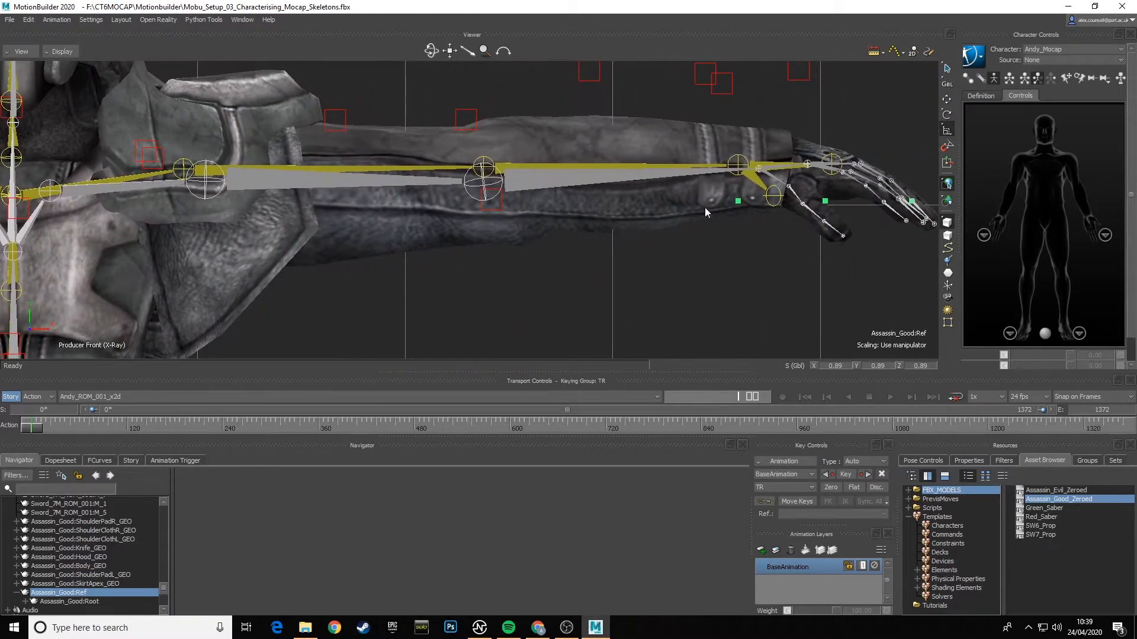
left_click(759, 171)
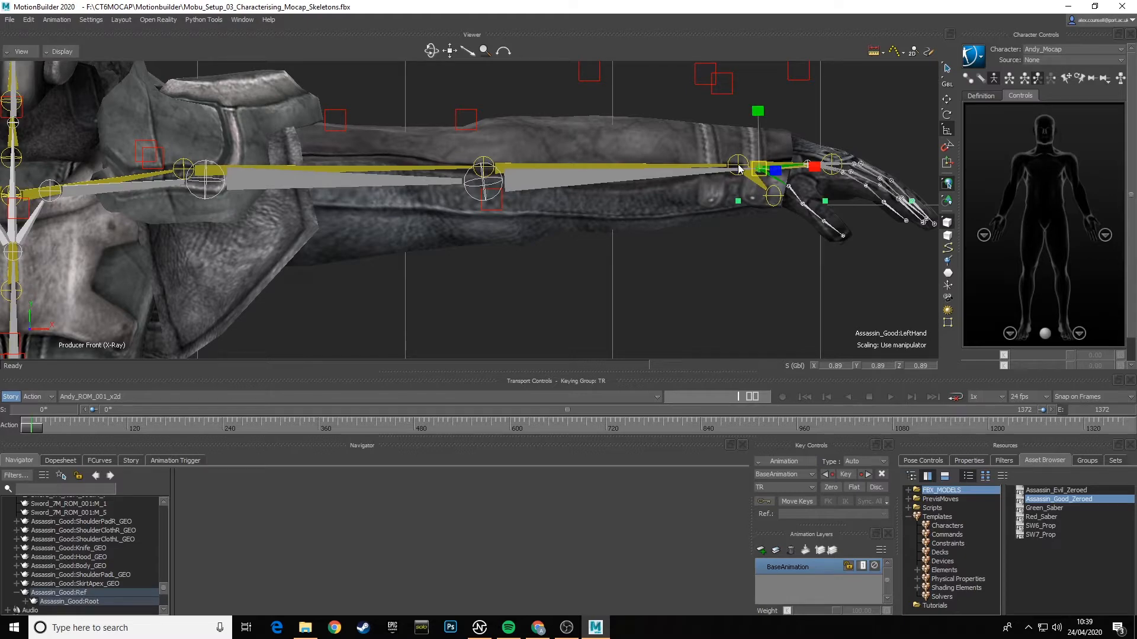
left_click(737, 168)
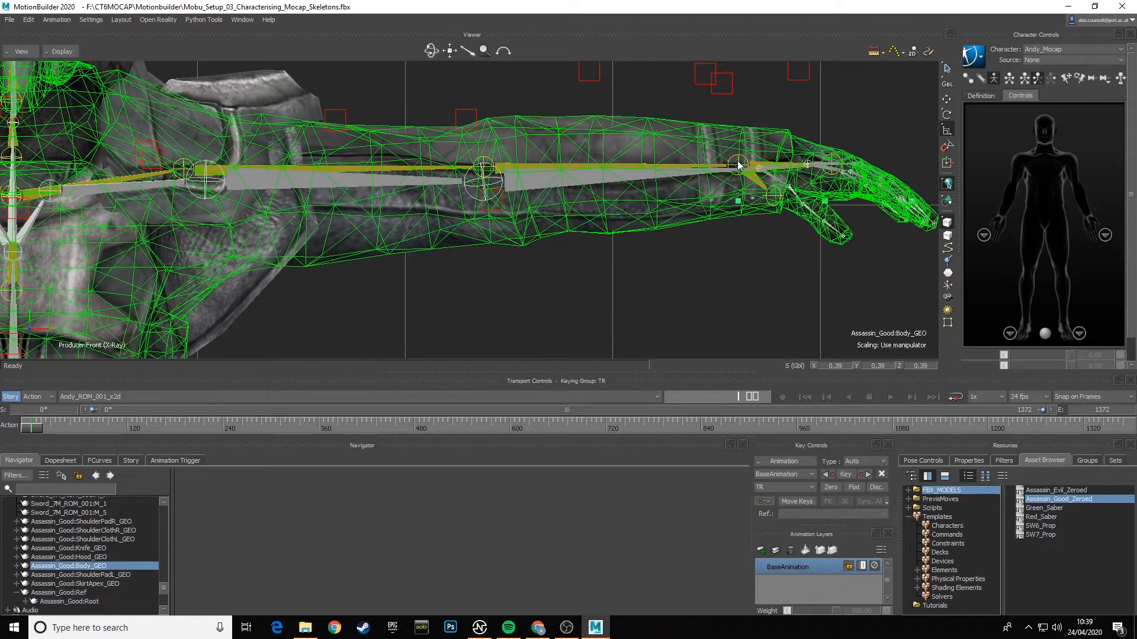
left_click(735, 163)
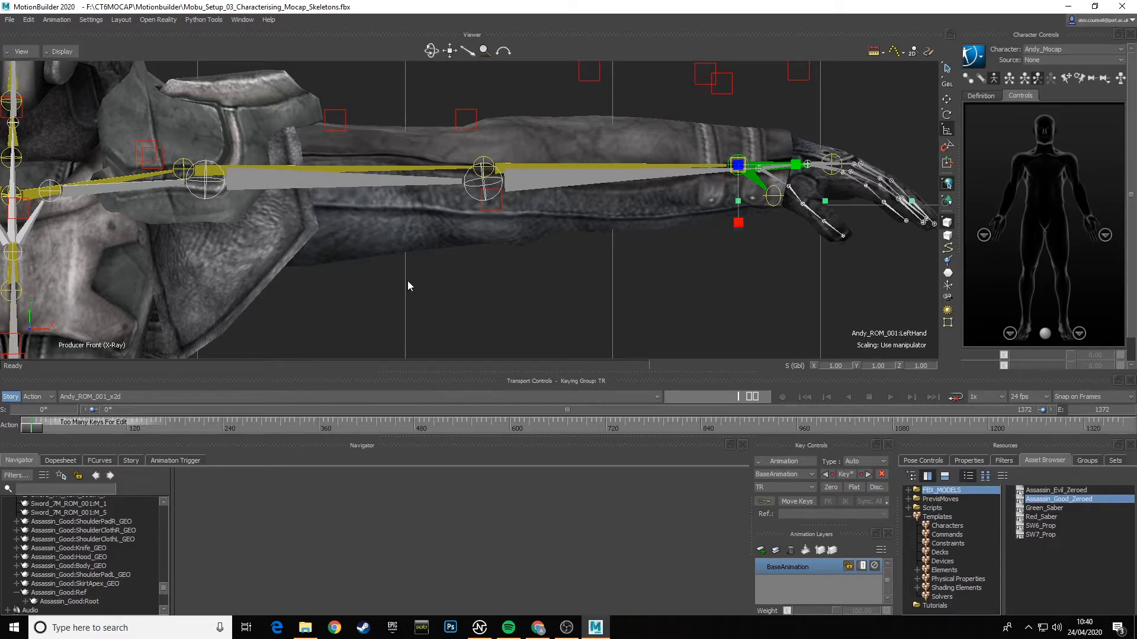
- Select Assassin_Good:RightFoot and rotate it in local space to about X -170.63, Y 3.80, Z -65.77
left_click_drag(386, 285, 645, 15, "shift")
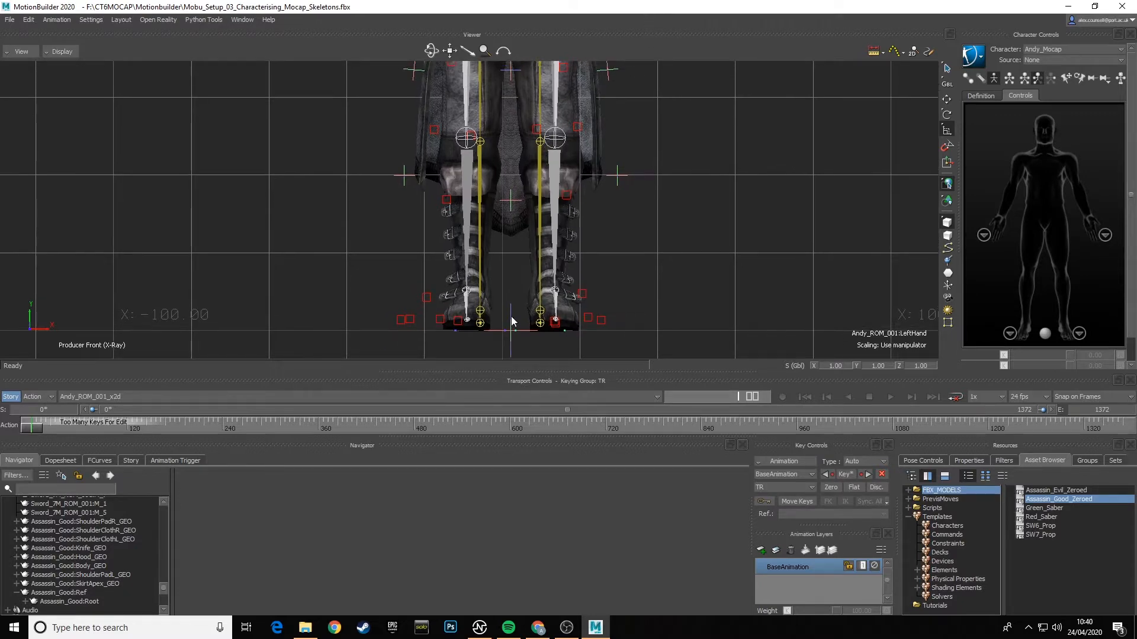
left_click_drag(508, 324, 511, 129, "shift")
left_click(431, 215)
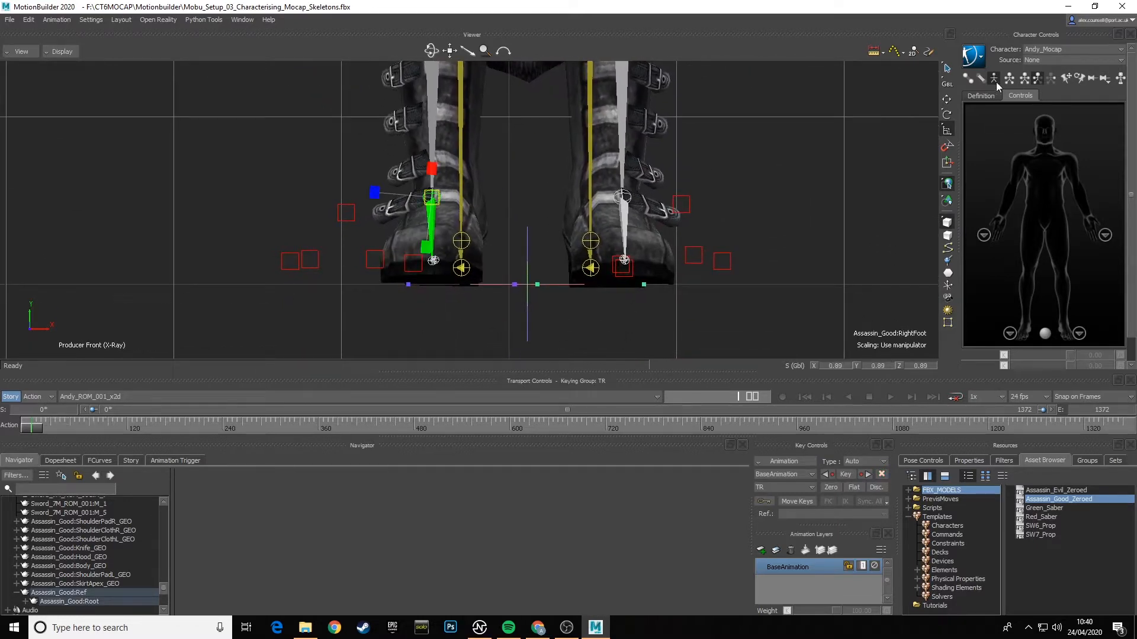
left_click(947, 114)
left_click(946, 84)
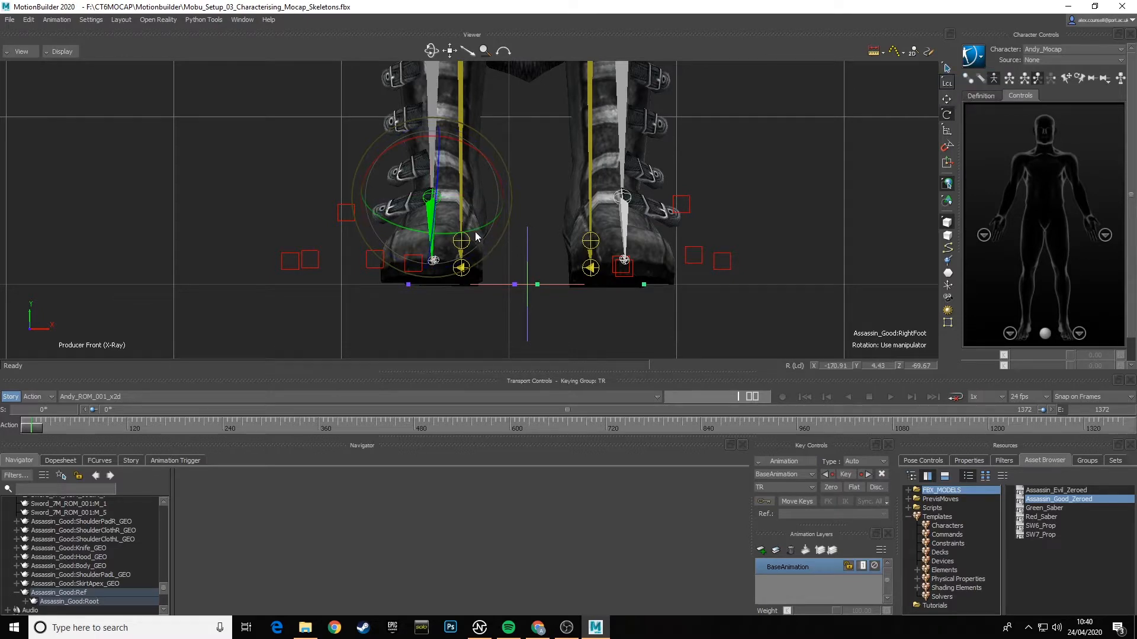
left_click_drag(439, 166, 438, 172)
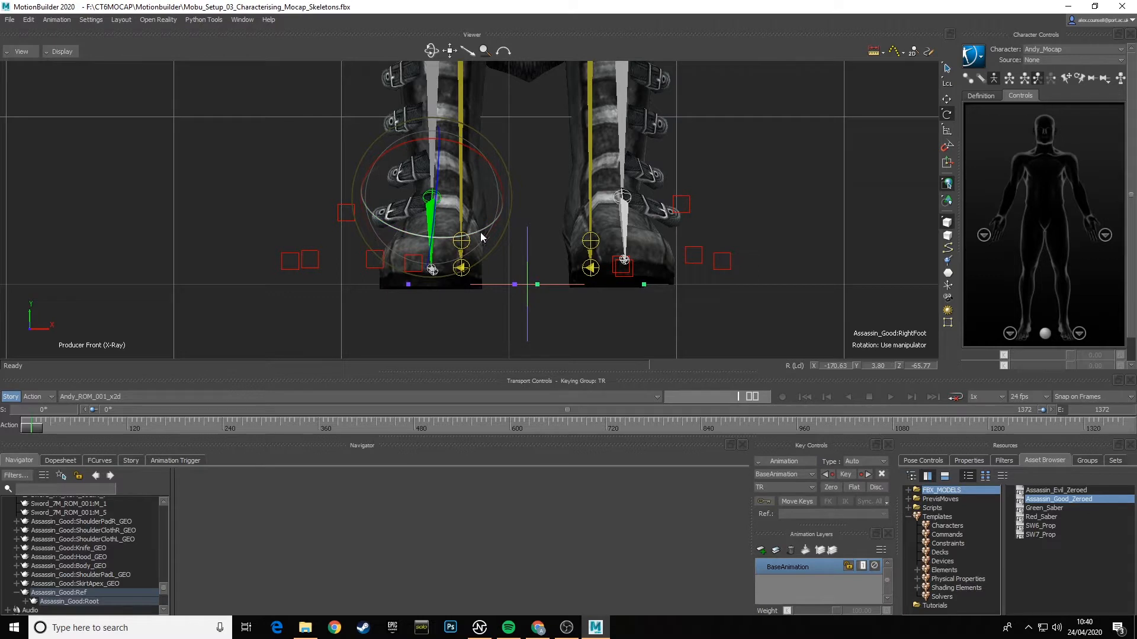
- Rotate the assassin's LeftFoot in local space to about Y 4.22, Z -65.98, and fine-tune RightFoot to about X -170.62, Y 4.17, Z -65.71
left_click(621, 208)
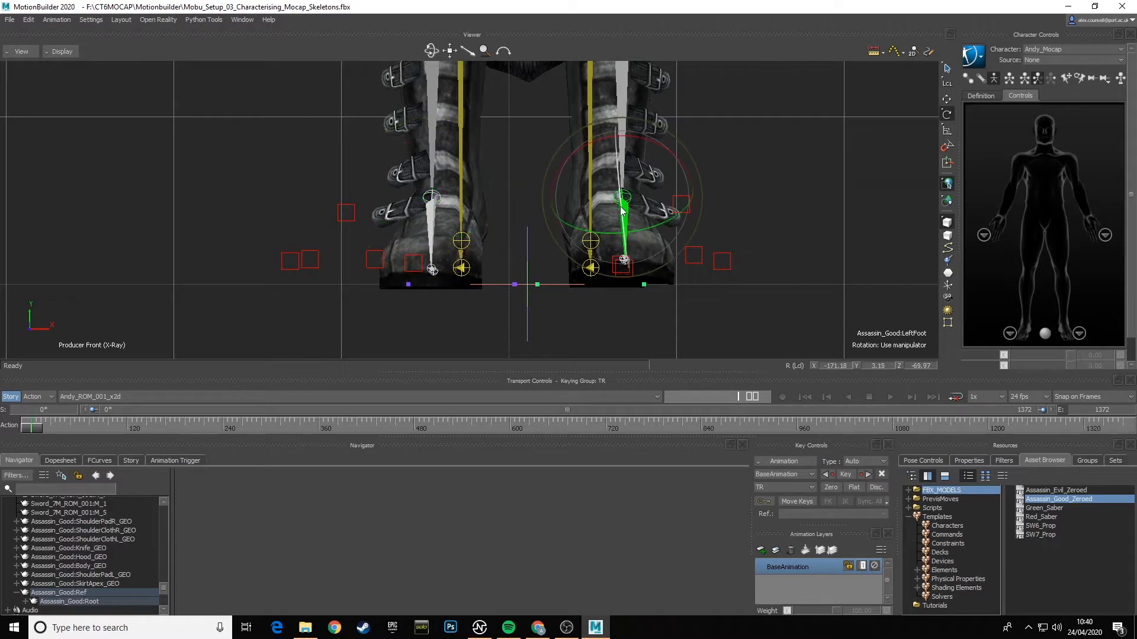
left_click_drag(621, 207, 621, 214)
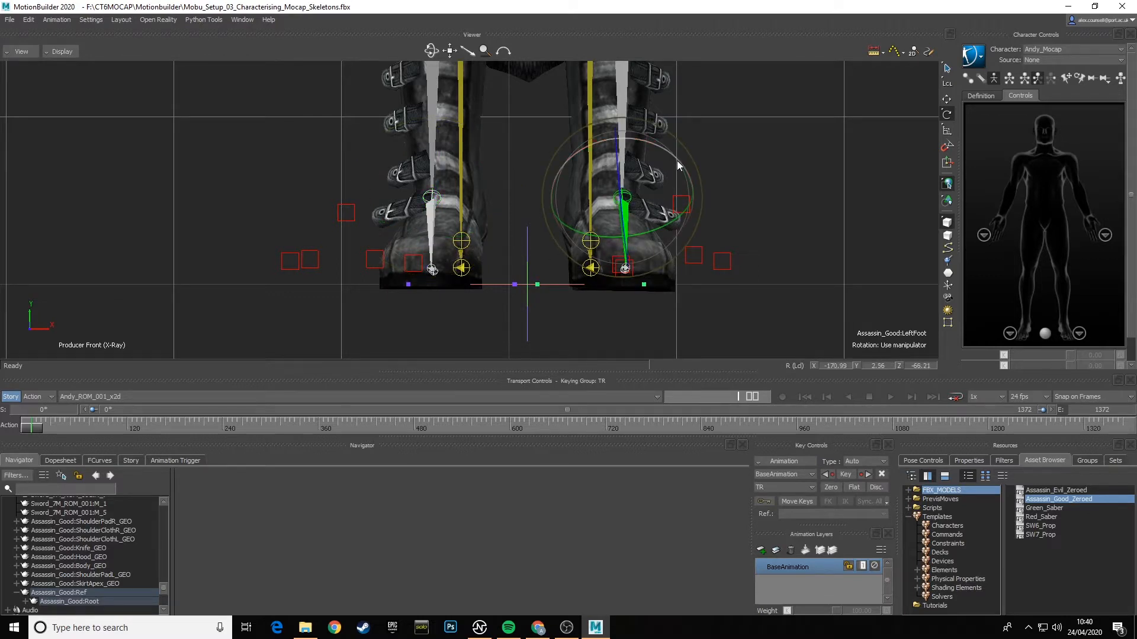
left_click_drag(679, 163, 648, 228)
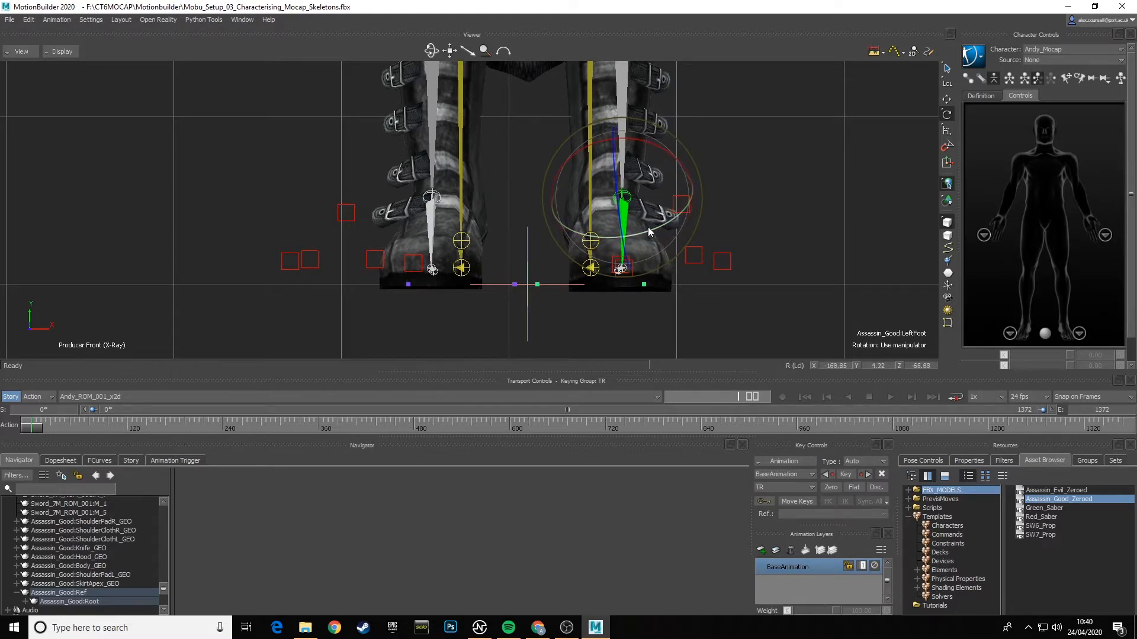
left_click(435, 236)
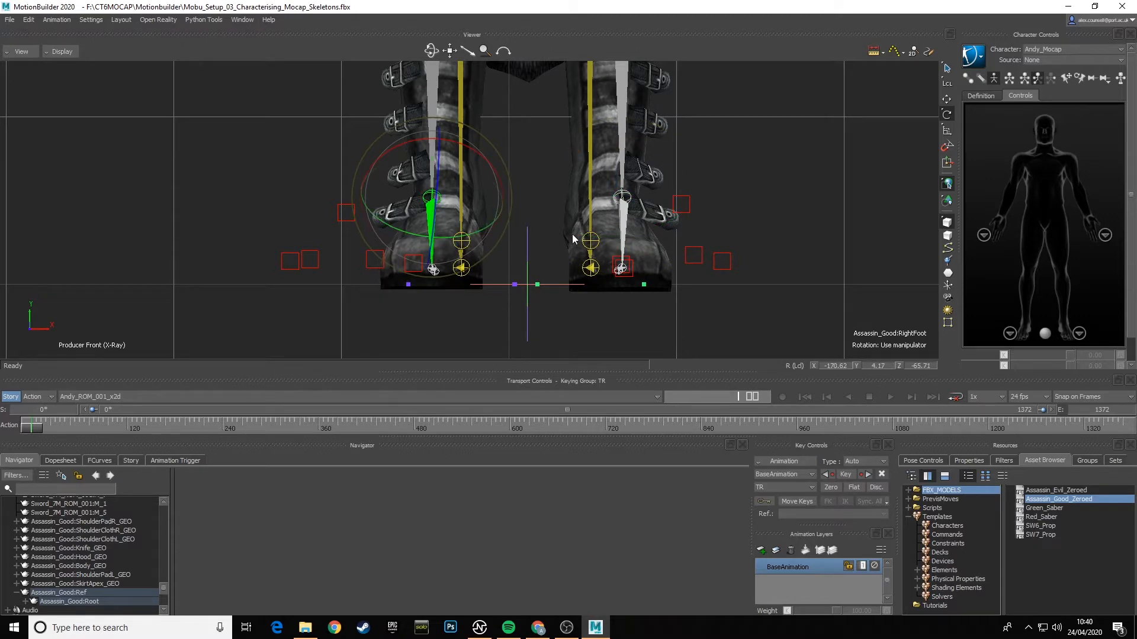
left_click(539, 169)
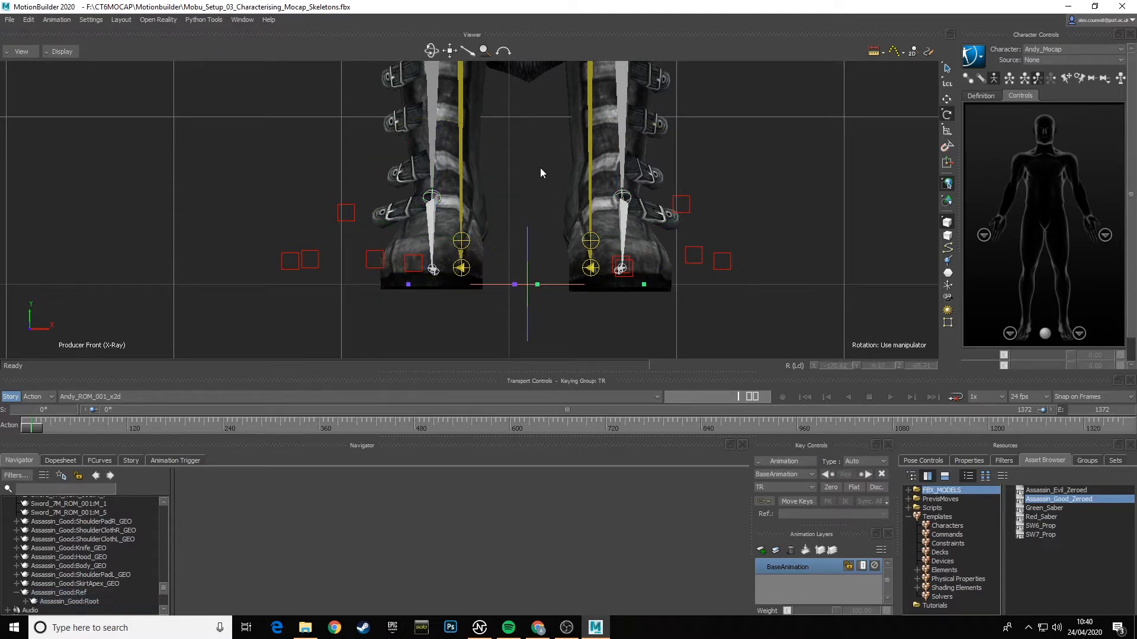
- Examine the knee, hip, spine and shoulder joints from the front, comparing them with the mocap skeleton
left_click_drag(540, 170, 528, 299, "ctrl")
left_click_drag(553, 187, 556, 260, "shift")
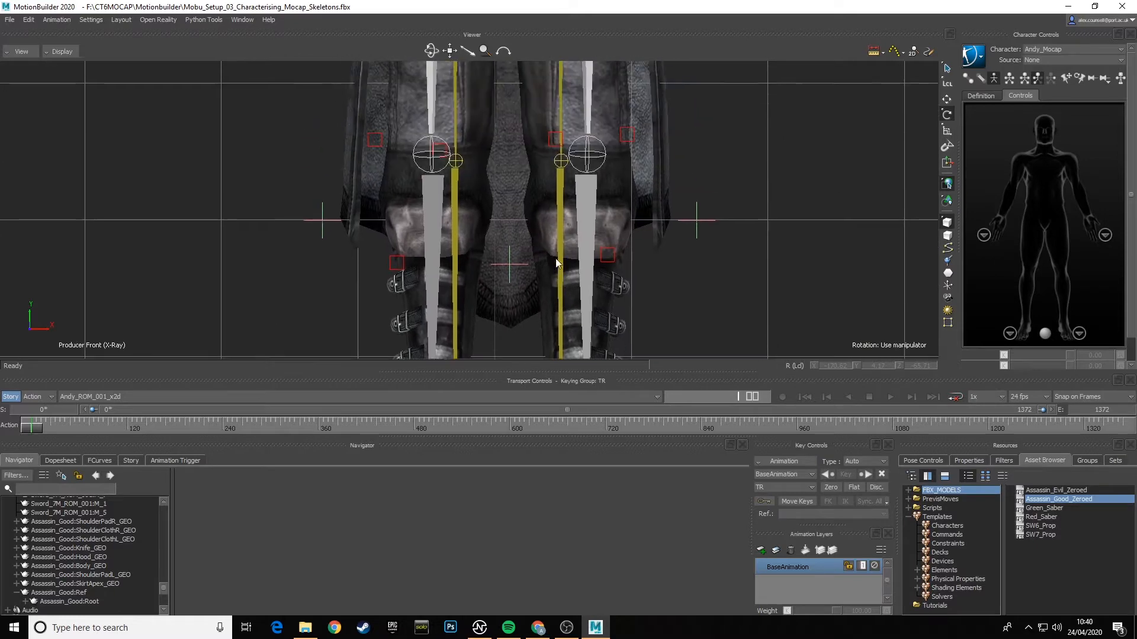
left_click_drag(560, 164, 560, 261, "shift")
left_click_drag(567, 165, 567, 249, "shift")
left_click_drag(566, 201, 567, 259, "shift")
mouse_move(575, 179)
left_mouse_down("shift")
mouse_move(578, 247)
mouse_move(574, 234)
left_mouse_up("shift")
left_click_drag(573, 191, 576, 249, "shift")
left_click_drag(577, 189, 580, 225, "shift")
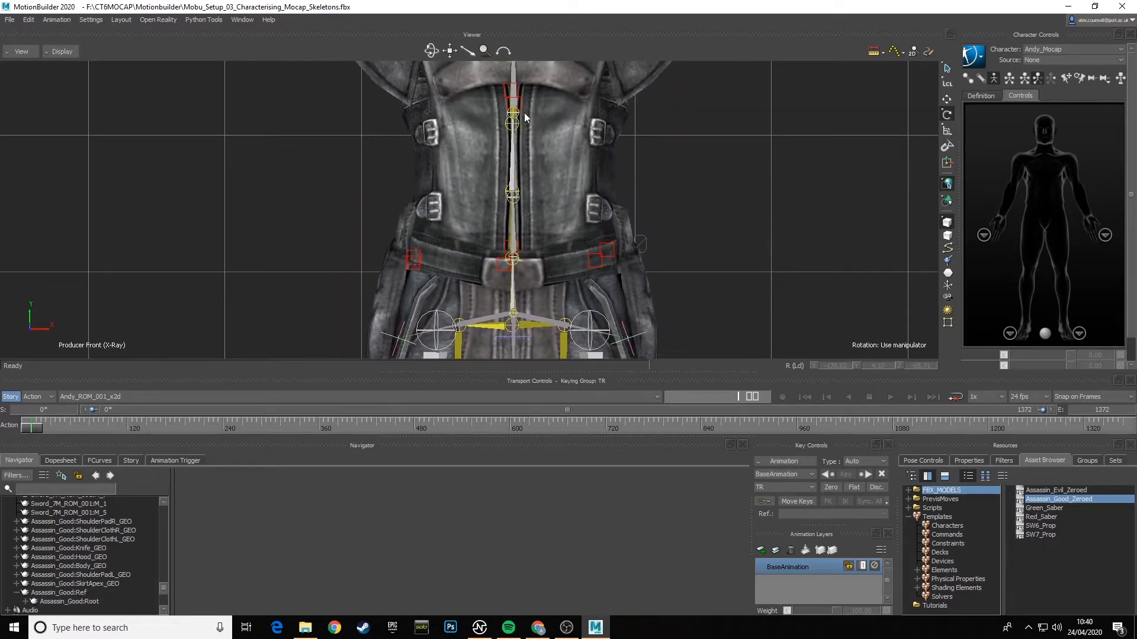
left_click_drag(524, 112, 523, 212, "shift")
left_click_drag(563, 148, 566, 202, "shift")
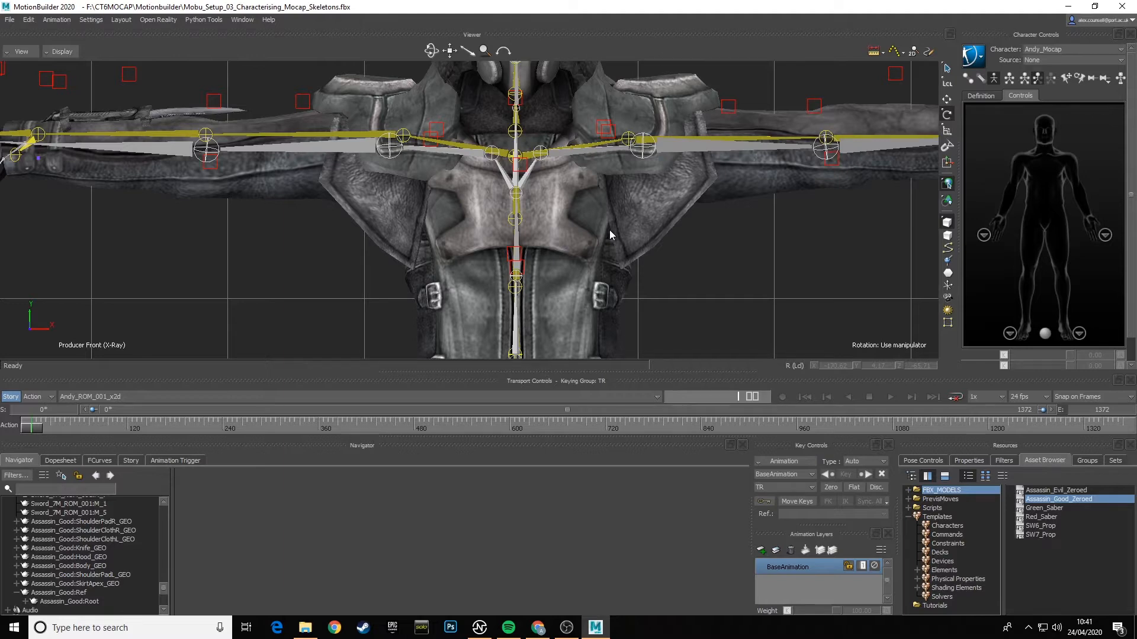
right_click_drag(562, 205, 600, 208, "alt")
middle_click_drag(601, 208, 570, 244, "alt")
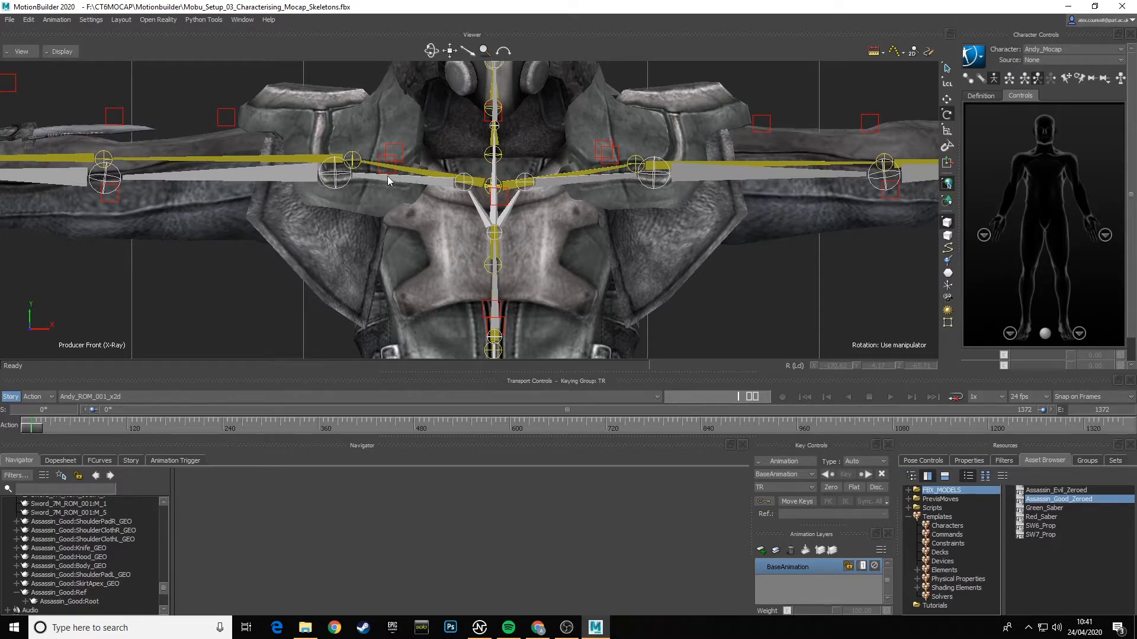
- Rotate the assassin's LeftShoulder to about Y 5.87 and RightShoulder to about Y 7.27 to line up with the mocap shoulders
left_click(583, 180)
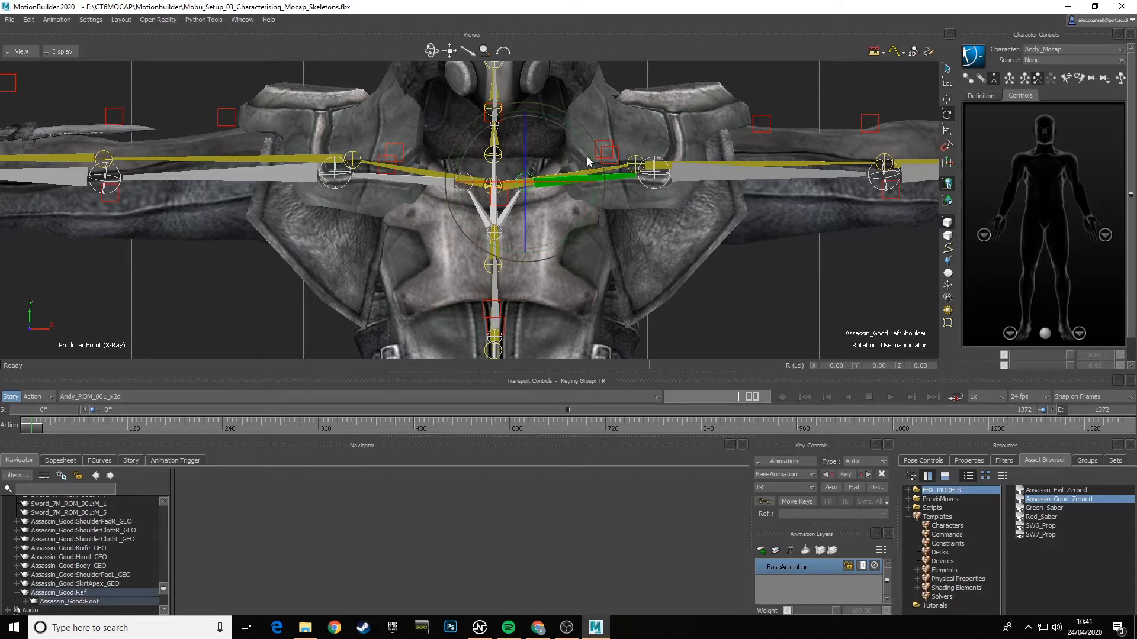
left_click_drag(588, 148, 587, 143)
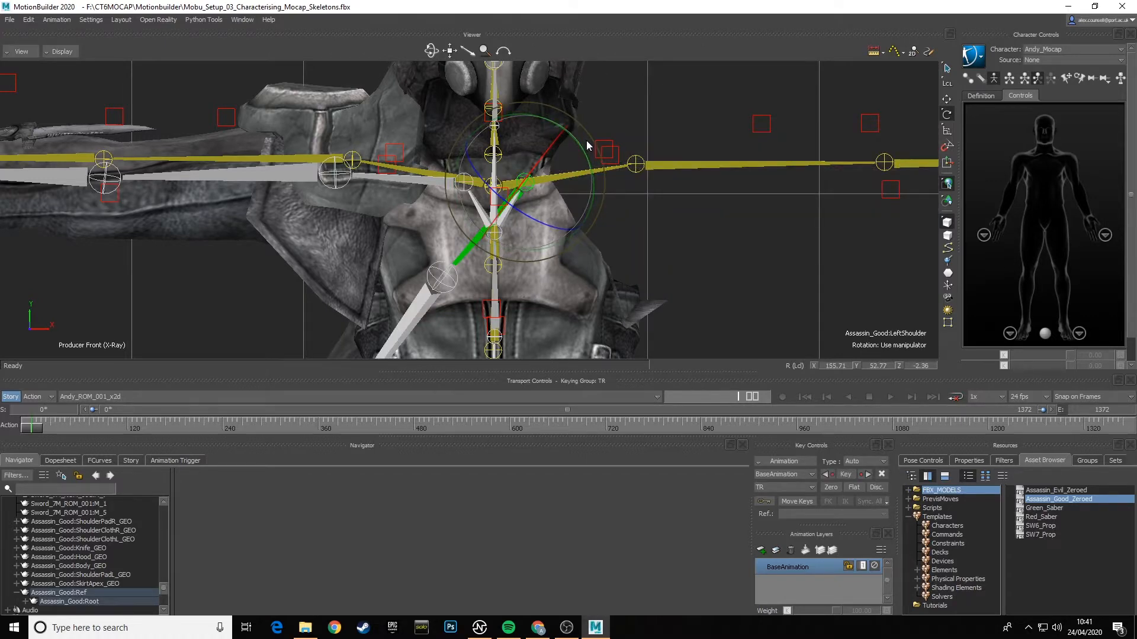
key("ctrl+z")
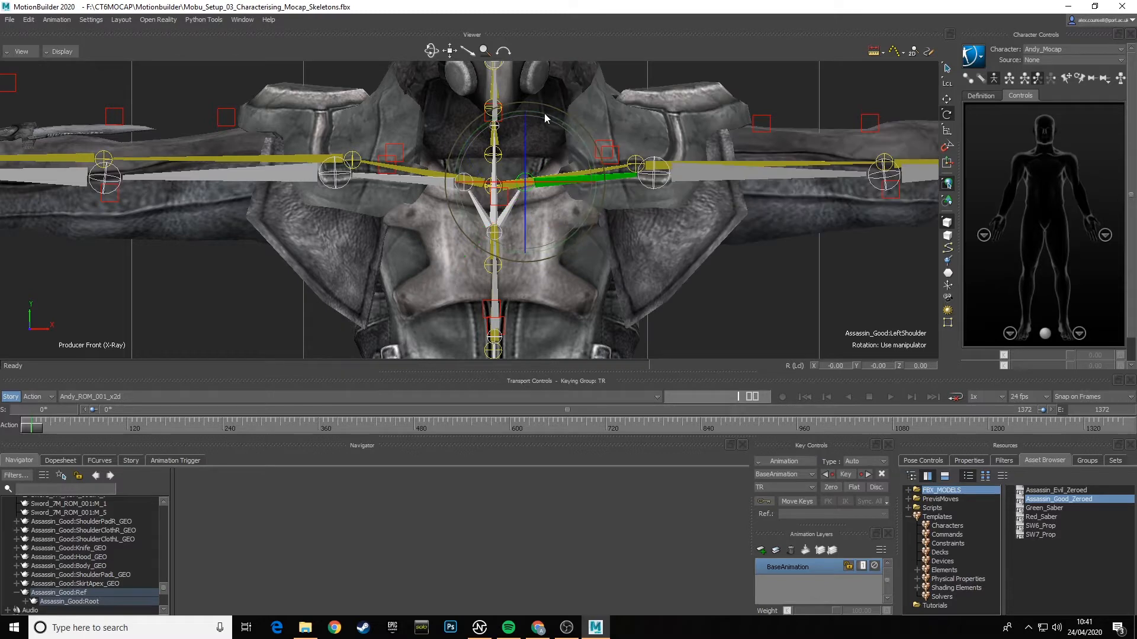
left_click_drag(545, 112, 545, 104)
left_click_drag(527, 40, 526, 43)
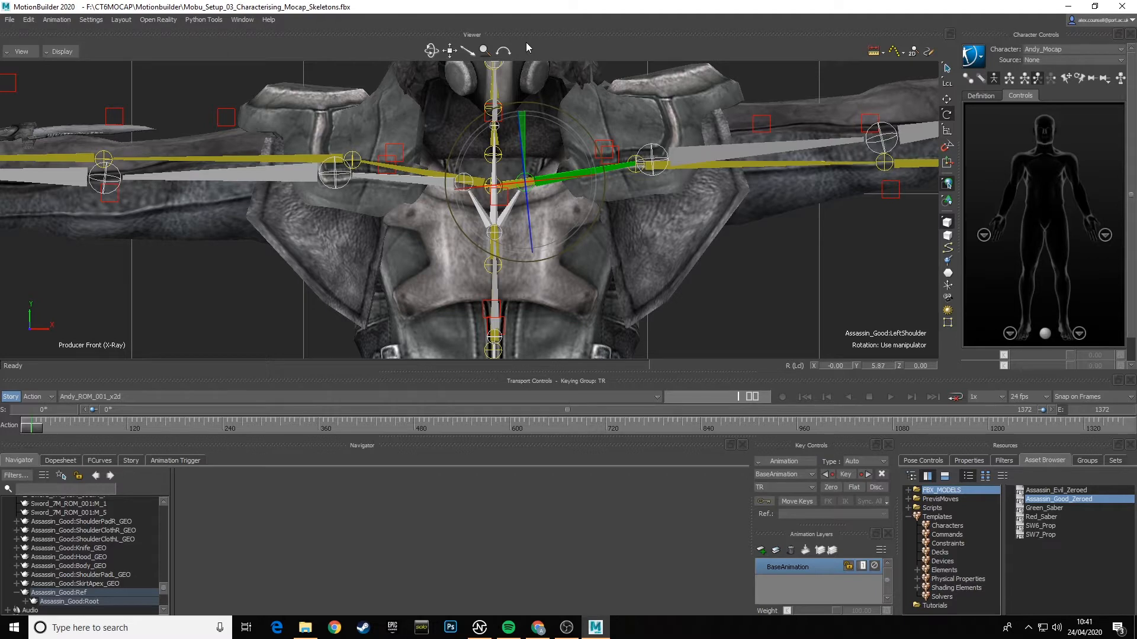
left_click(408, 176)
left_click_drag(413, 130, 417, 66)
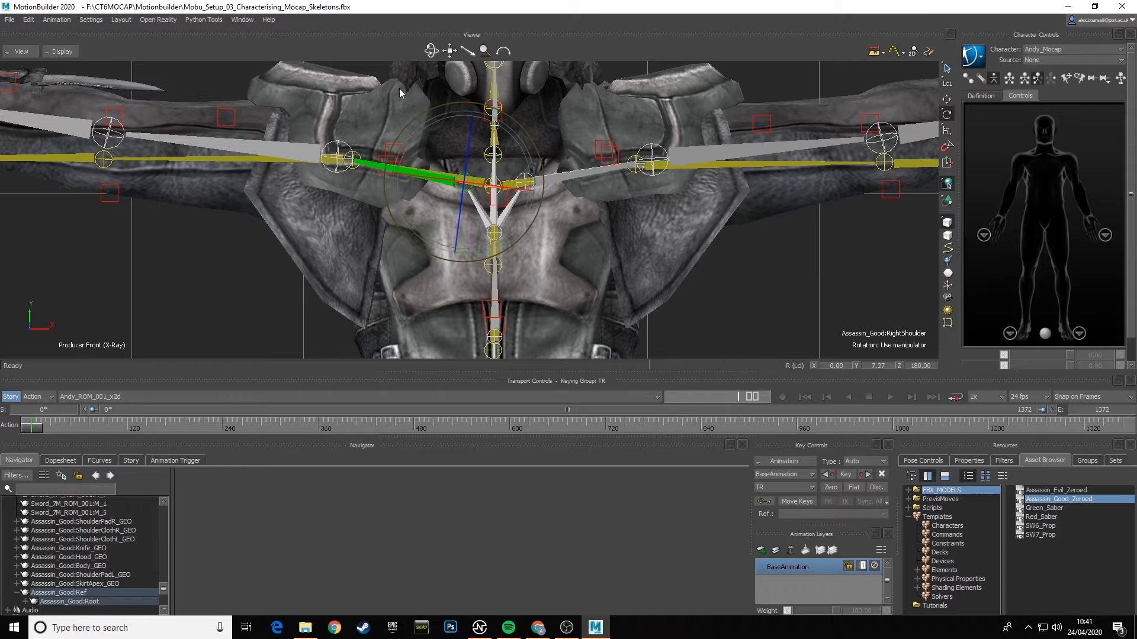
- Level both upper arms with the mocap arms, rotating RightArm to about 75.73, -79.88, -160.49 and LeftArm to about 74.24, -80.81, -159.02
left_click(300, 152)
left_click_drag(283, 109, 278, 168)
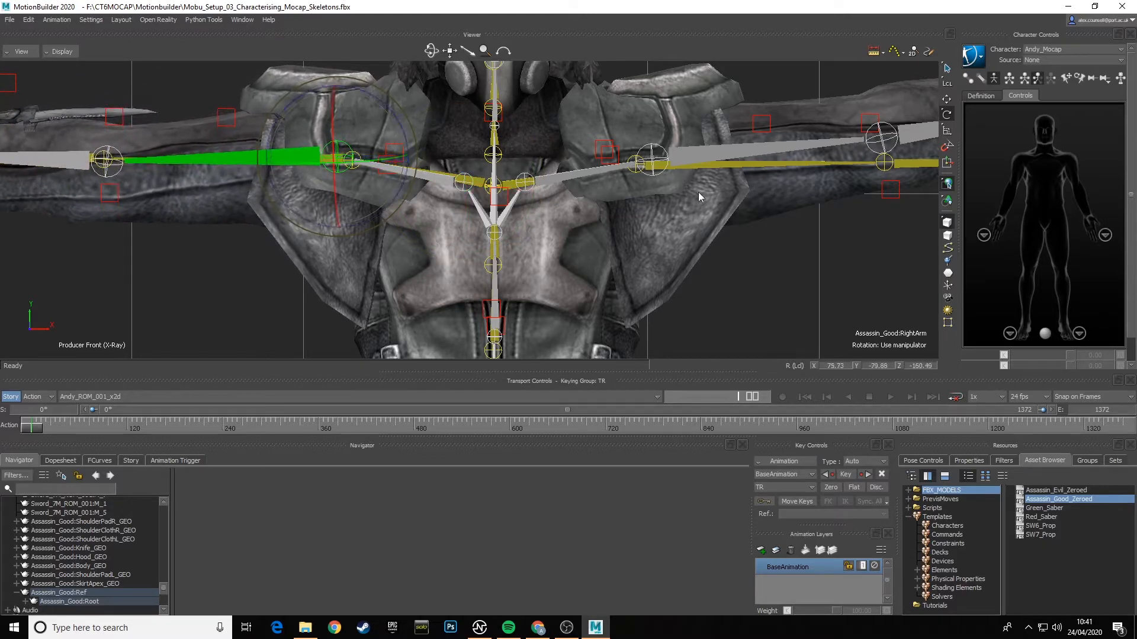
left_click(791, 144)
left_click_drag(716, 126, 723, 172)
left_click_drag(809, 211, 457, 206, "shift")
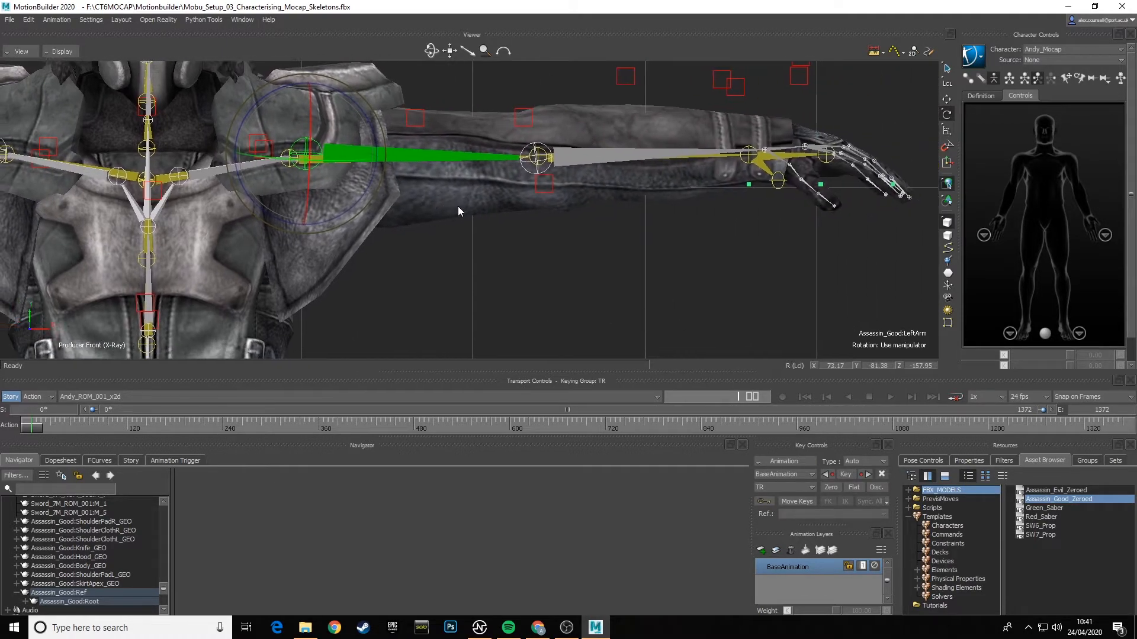
left_click_drag(366, 116, 367, 122)
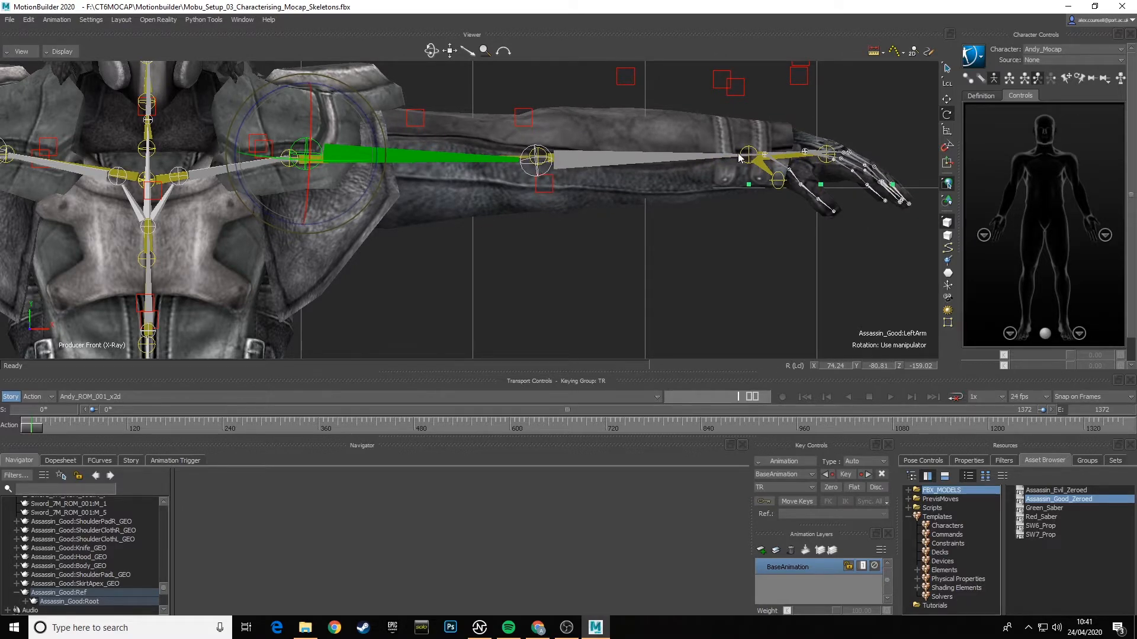
- Fine-tune the assassin's RightArm rotation to about X 76.54, Y -79.28, Z -161.31 so its wrist meets the mocap wrist
left_click_drag(302, 249, 752, 240, "shift")
left_click_drag(357, 219, 473, 217, "shift")
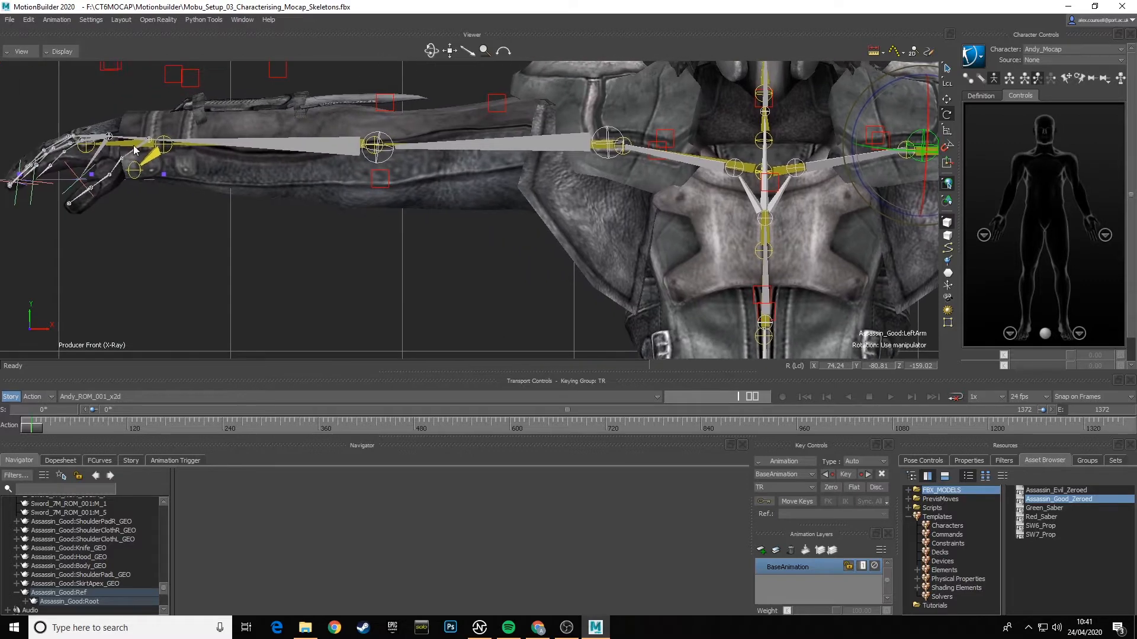
left_click(540, 145)
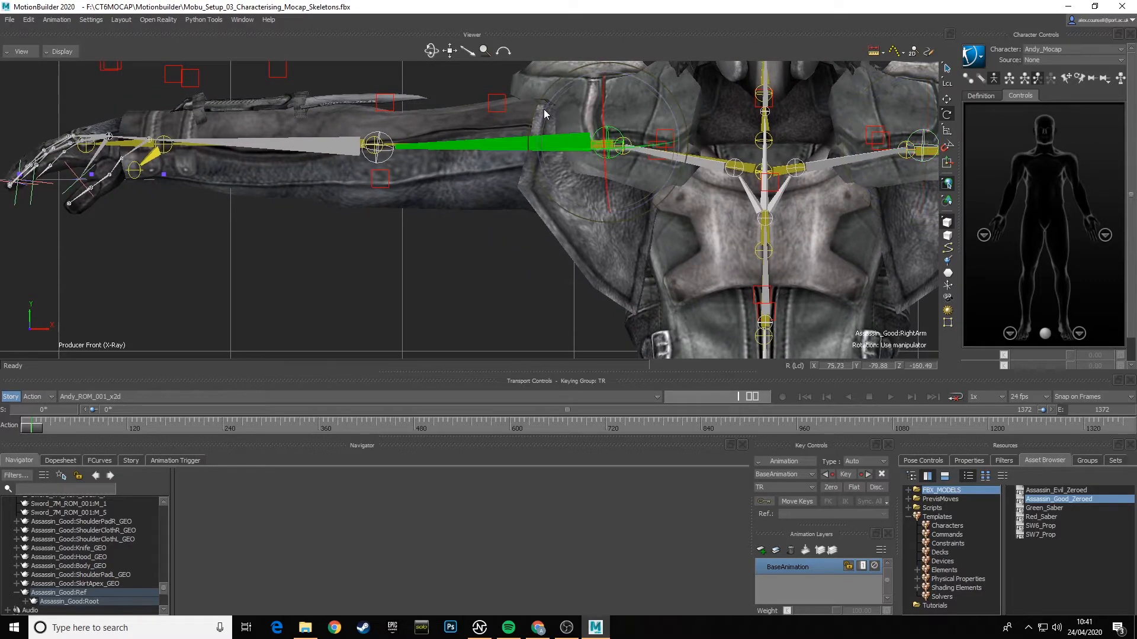
left_click_drag(545, 114, 542, 114)
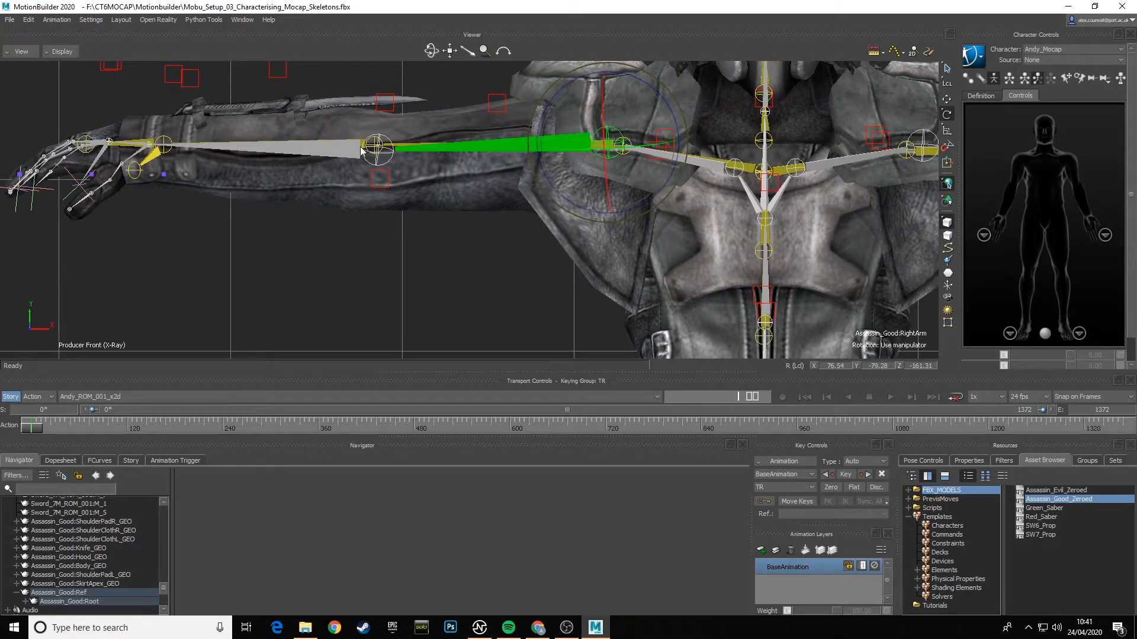
- In the Producer Top view, move Assassin_Good:Ref to about Z -7.36 so its arms overlap the mocap arms
left_click_drag(809, 267, 560, 198, "shift")
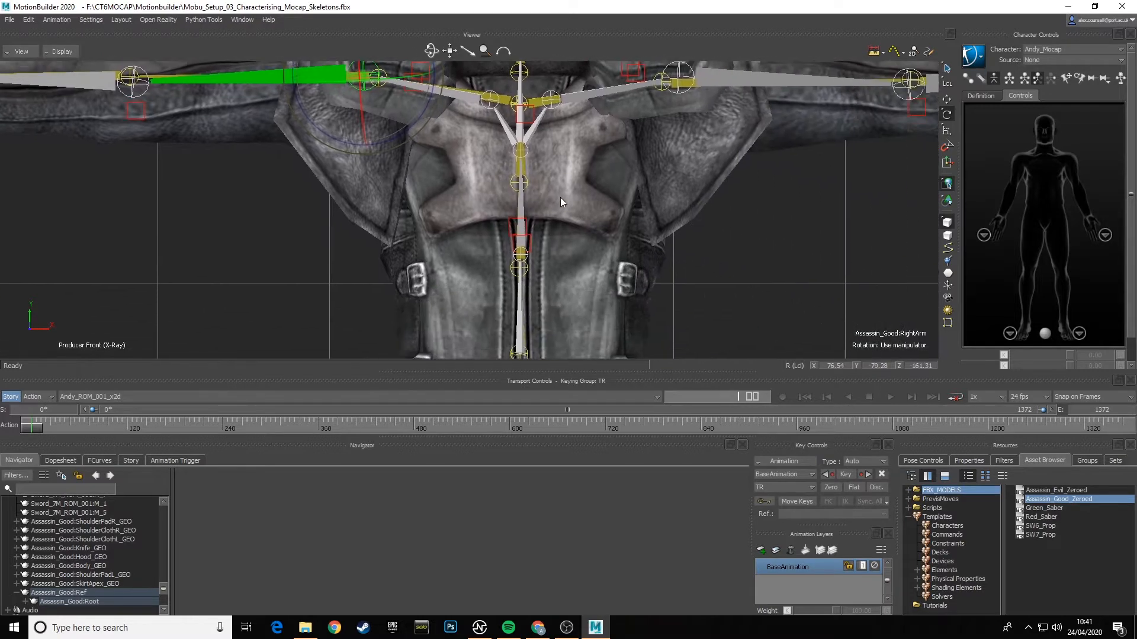
left_click_drag(641, 258, 698, 193, "ctrl")
left_click_drag(697, 243, 705, 213, "shift")
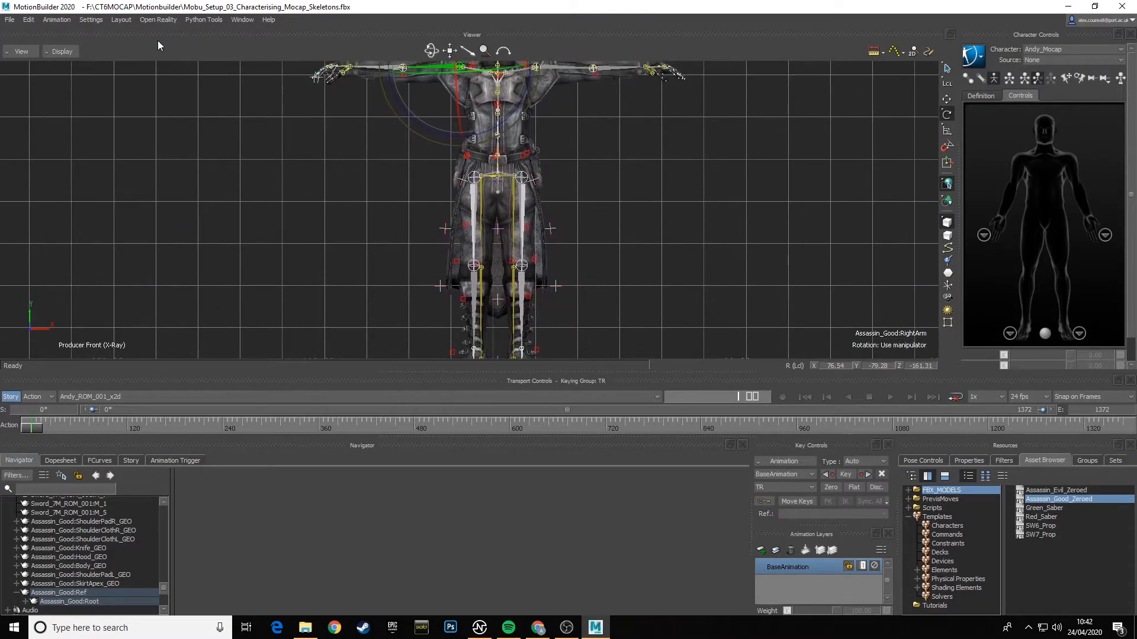
left_click(22, 52)
mouse_move(48, 97)
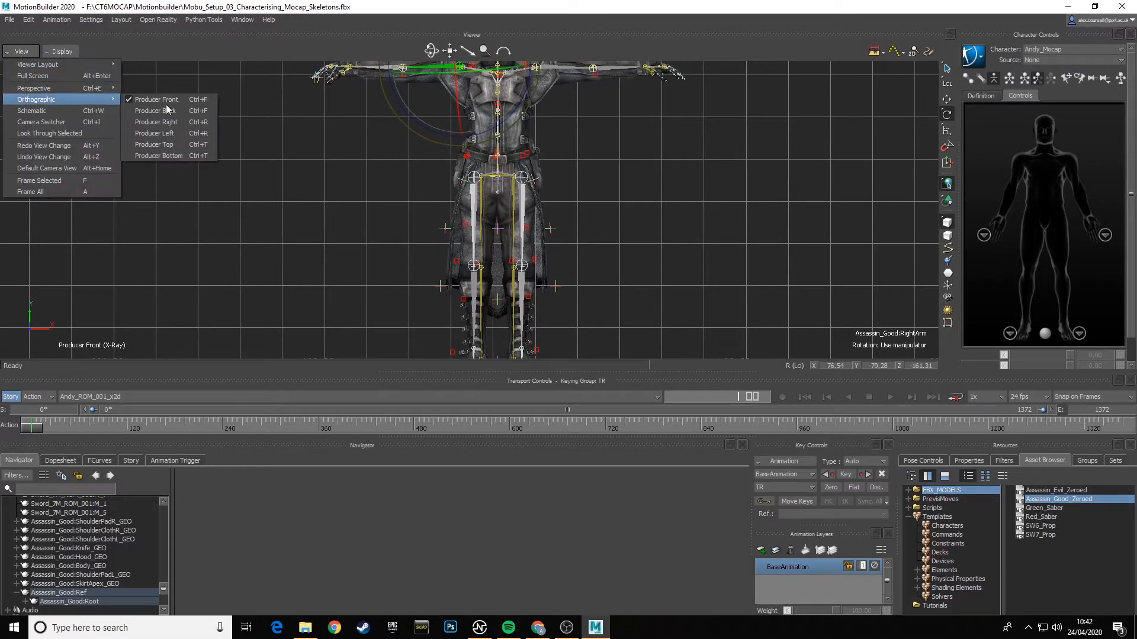
left_click(175, 145)
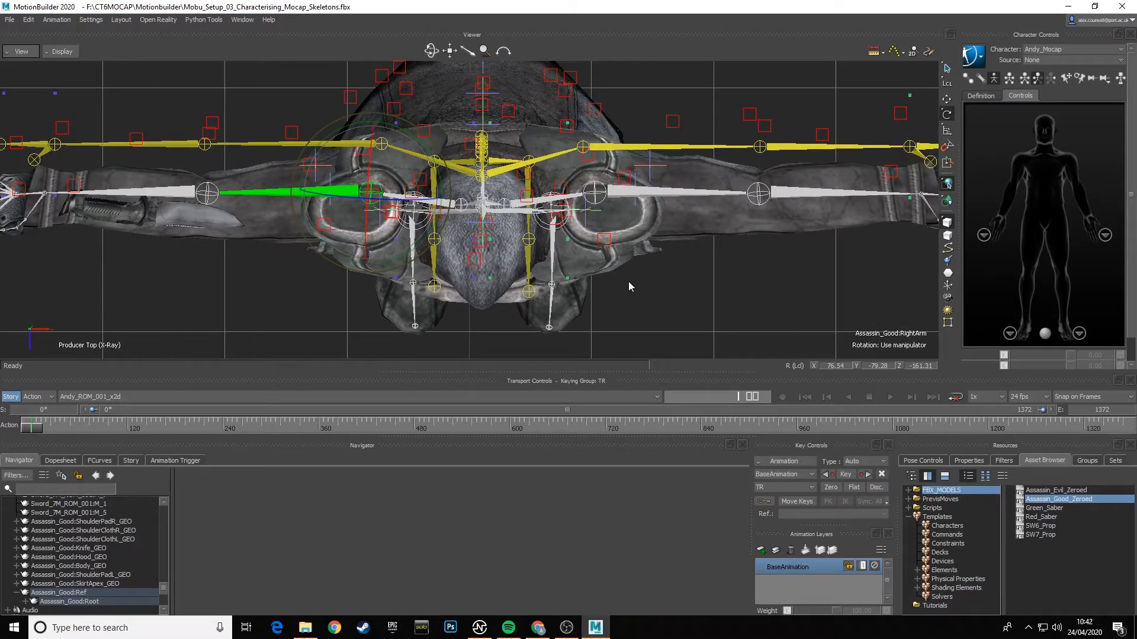
left_click(98, 593)
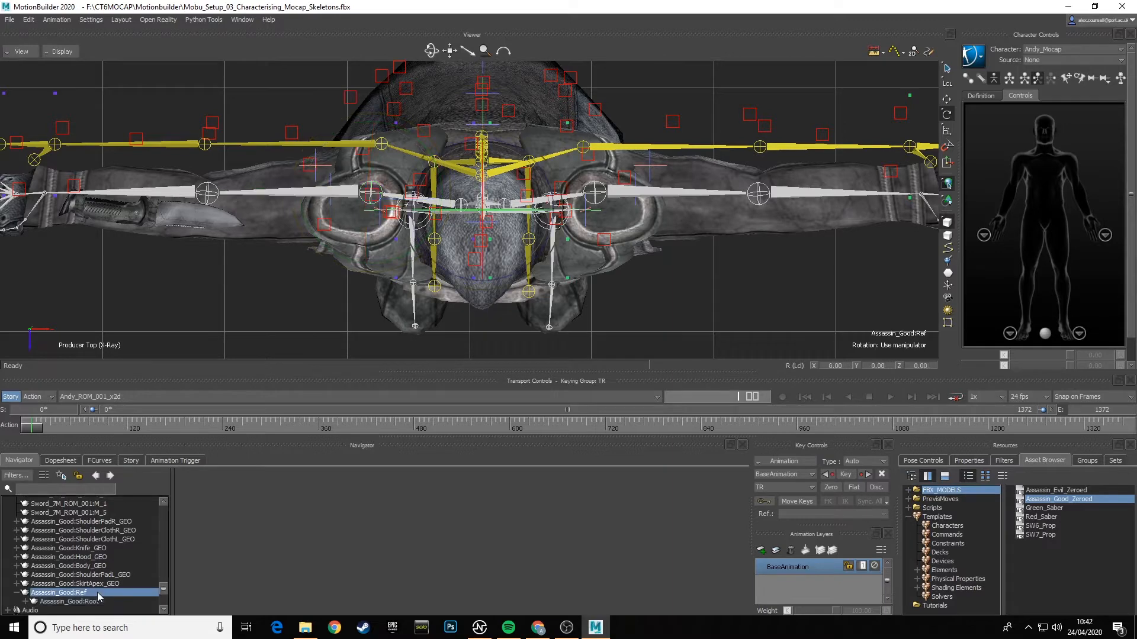
left_click(947, 99)
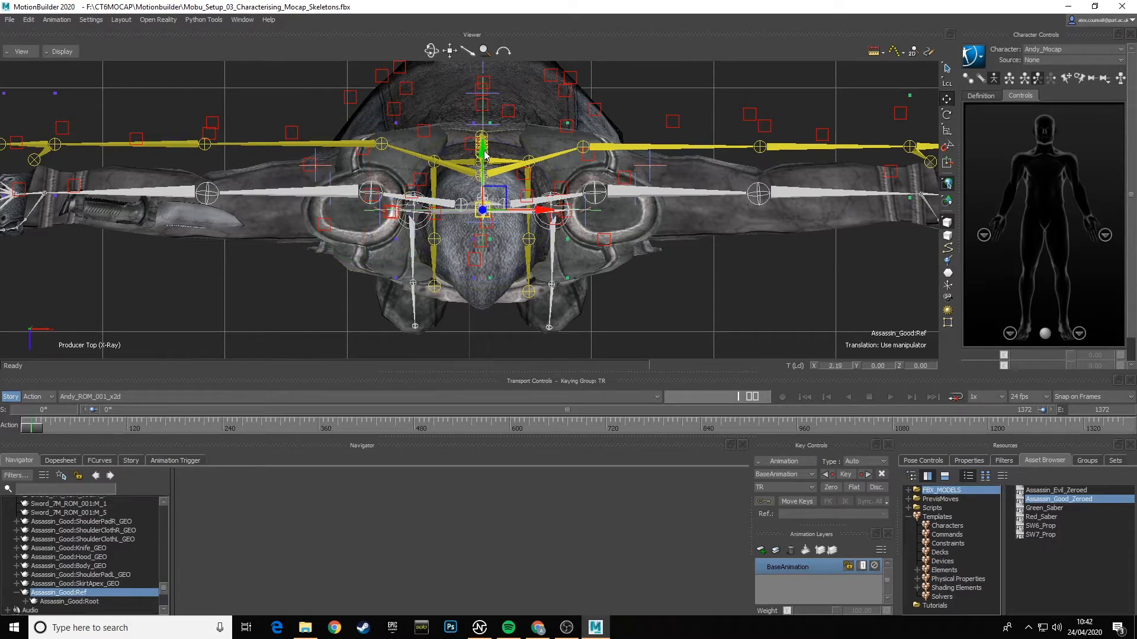
left_click_drag(484, 155, 482, 118)
- In the Producer Left view, fine-tune the position of Assassin_Good:Ref to about Z -7.84
left_click(20, 51)
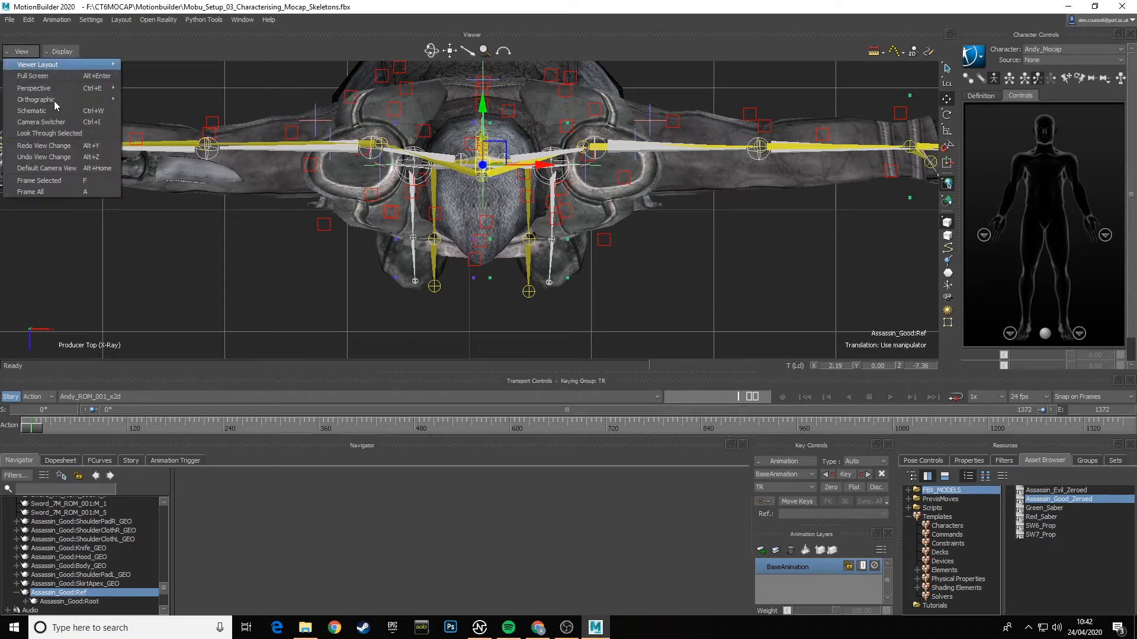
mouse_move(89, 99)
left_click(155, 133)
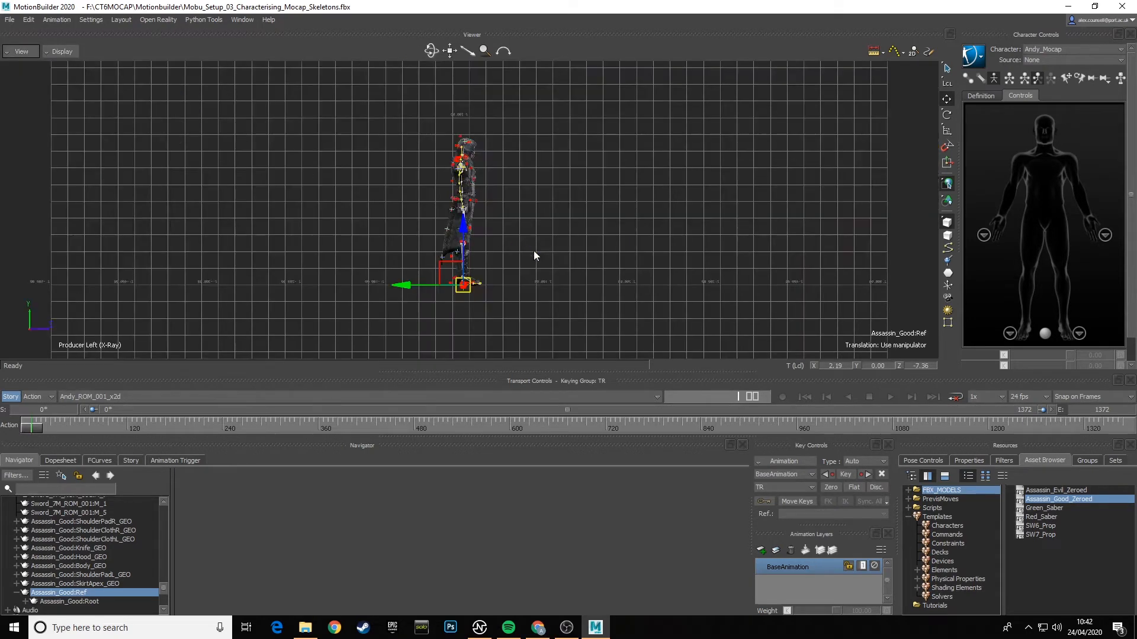
scroll(517, 232, "up", 10)
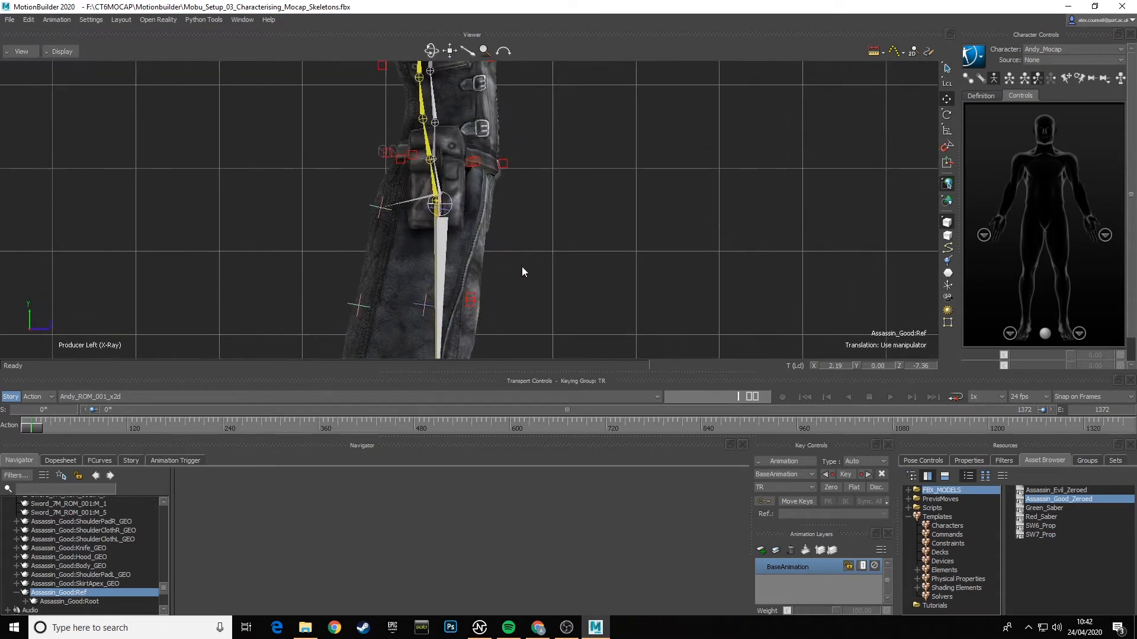
left_click_drag(521, 267, 578, 197, "ctrl")
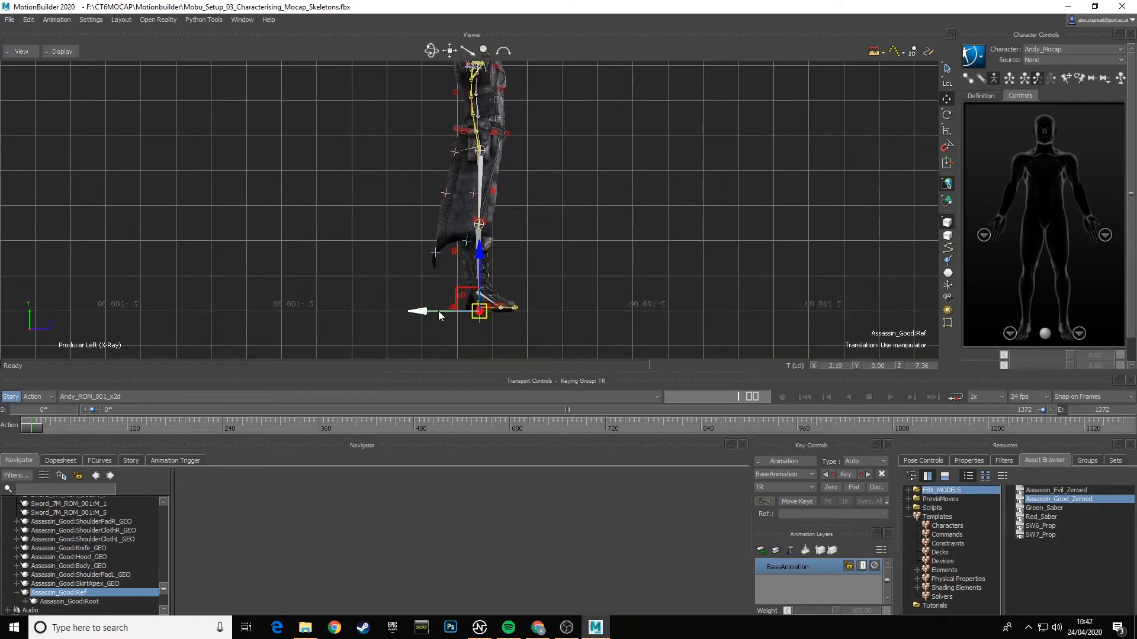
left_click_drag(438, 311, 430, 314)
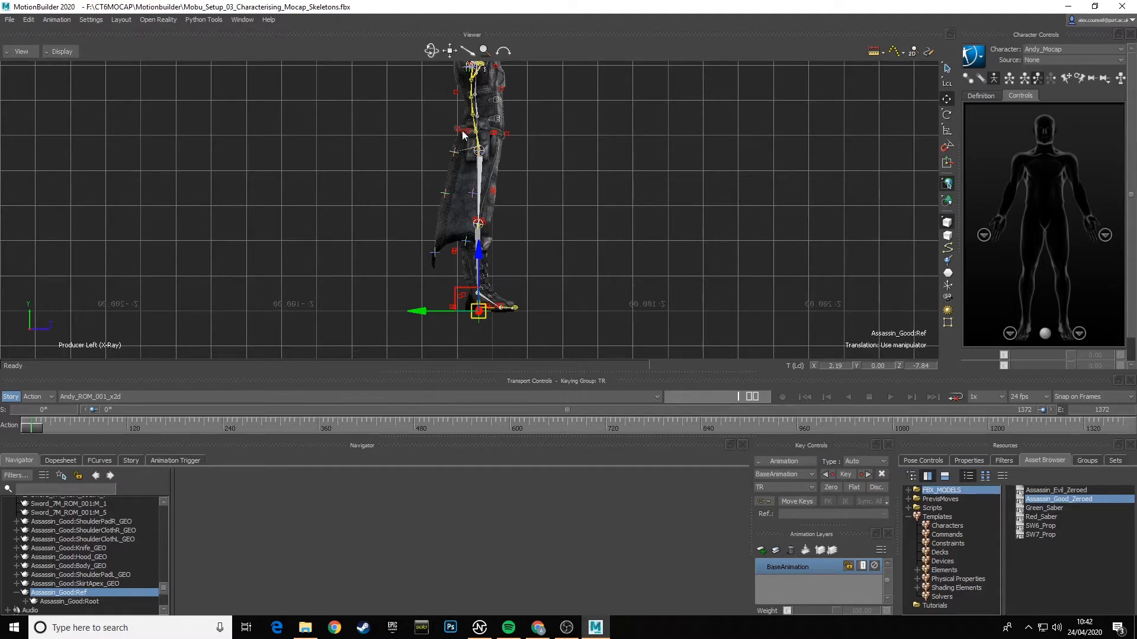
- In the Producer Perspective view, rotate the assassin's Head joint to about Z 1.89 so it lines up with the mocap head
left_click(21, 52)
mouse_move(68, 88)
left_click(172, 89)
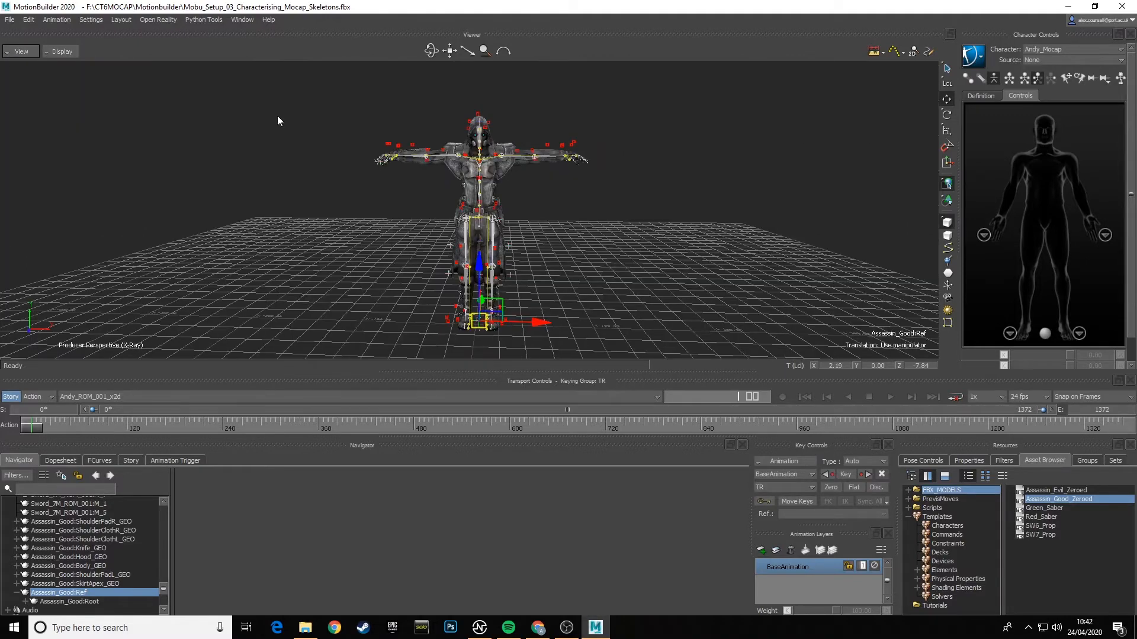
left_click_drag(388, 157, 522, 215, "ctrl+shift")
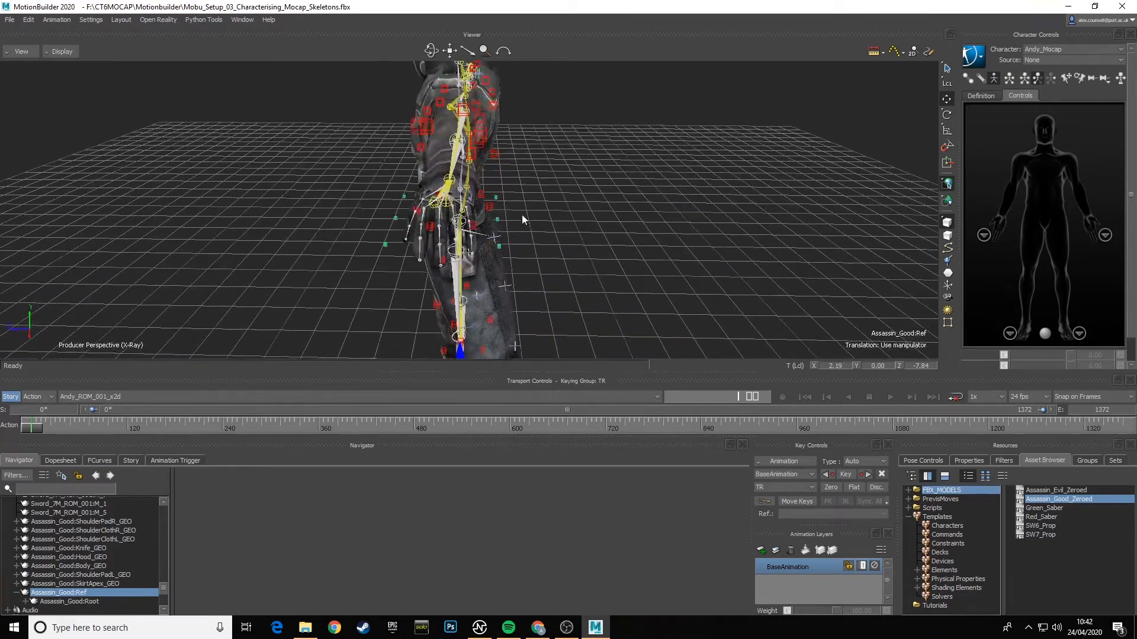
left_click_drag(515, 138, 439, 216, "ctrl+shift")
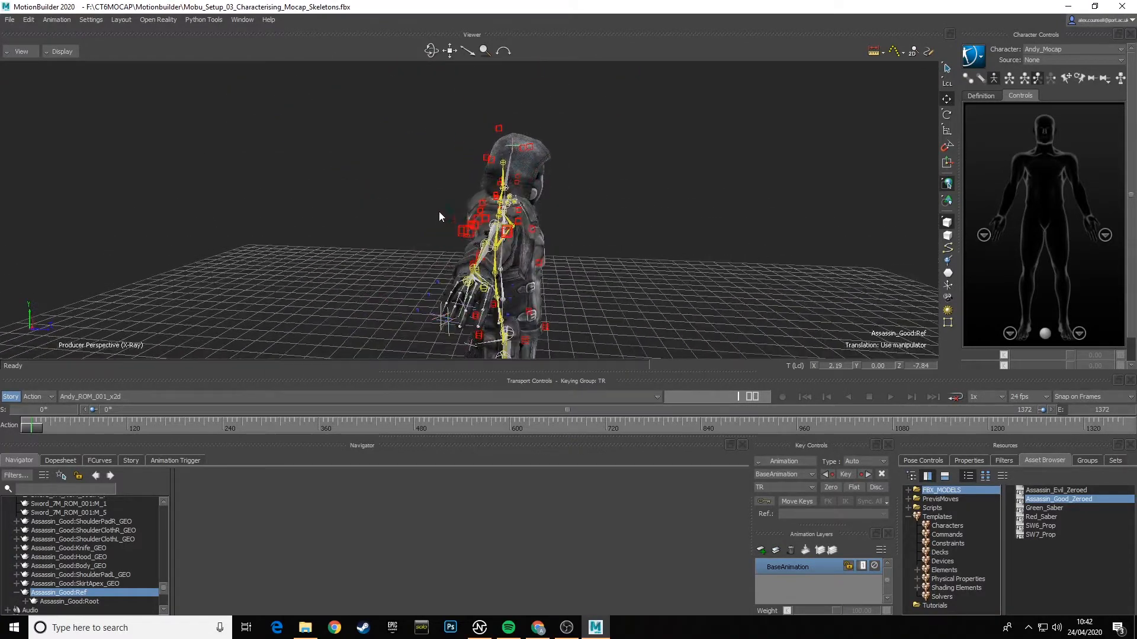
left_click(507, 179)
left_click(947, 115)
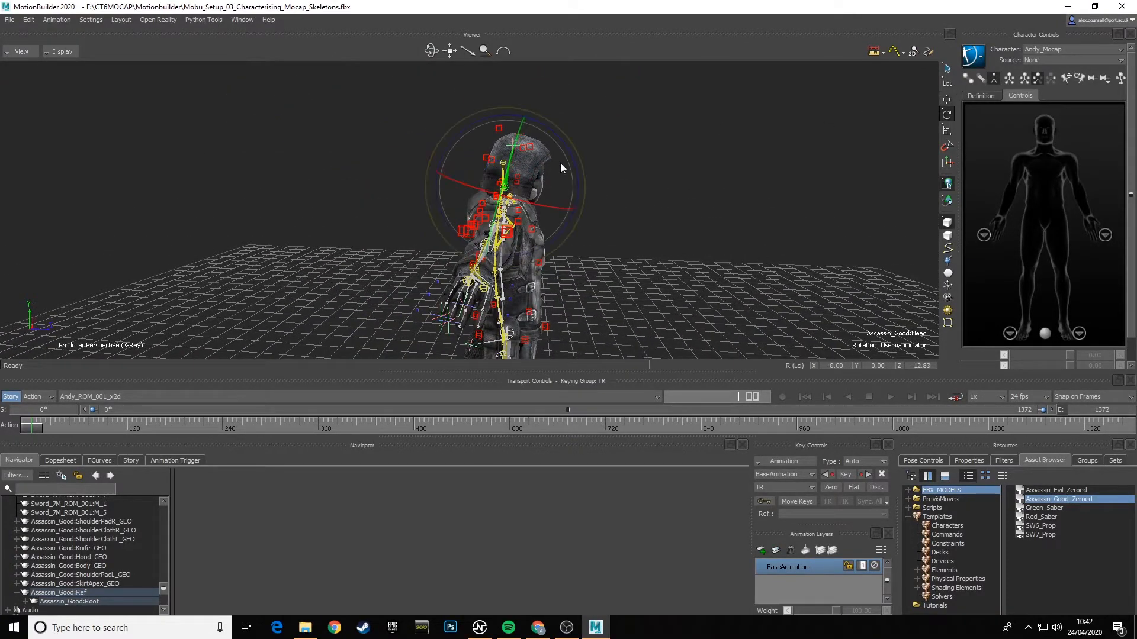
left_click_drag(574, 161, 538, 80)
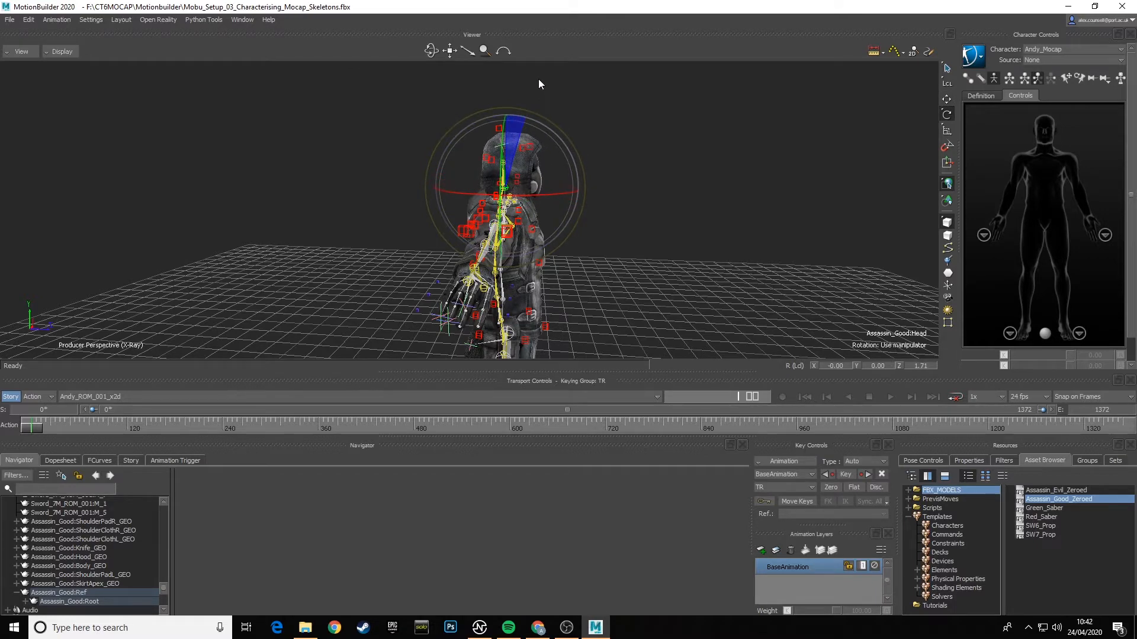
- Select the assassin's right-hand finger base joints and rotate them together, bringing RightHandIndex1 to about X 7.49, Y -12.71, Z -26.35
left_click_drag(667, 175, 435, 202, "ctrl+shift")
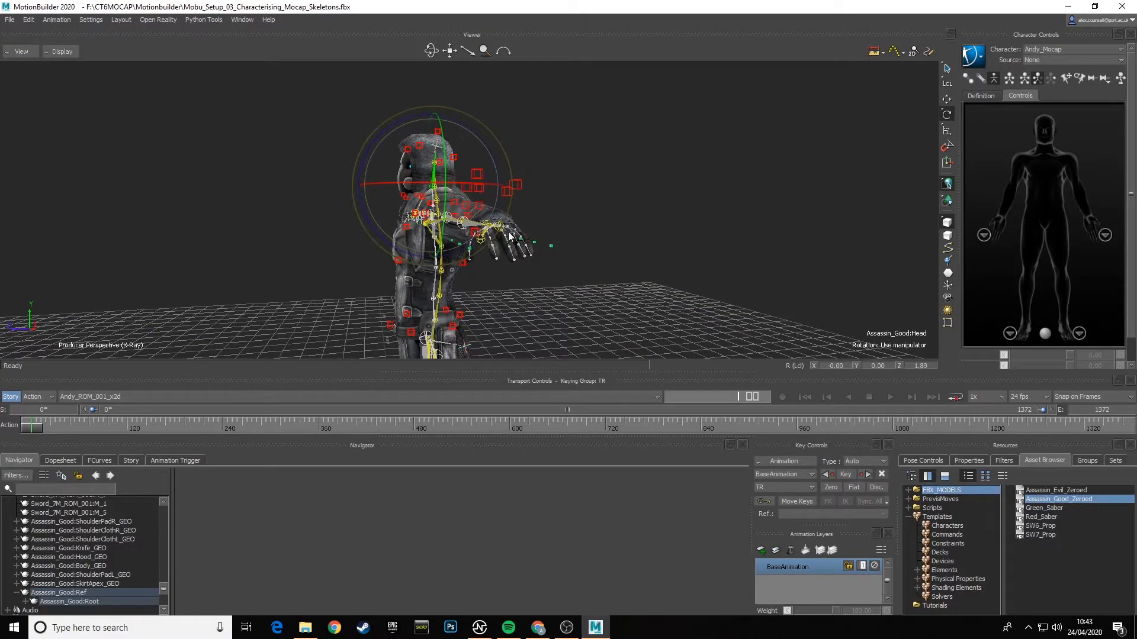
left_click_drag(538, 238, 513, 297, "ctrl+shift")
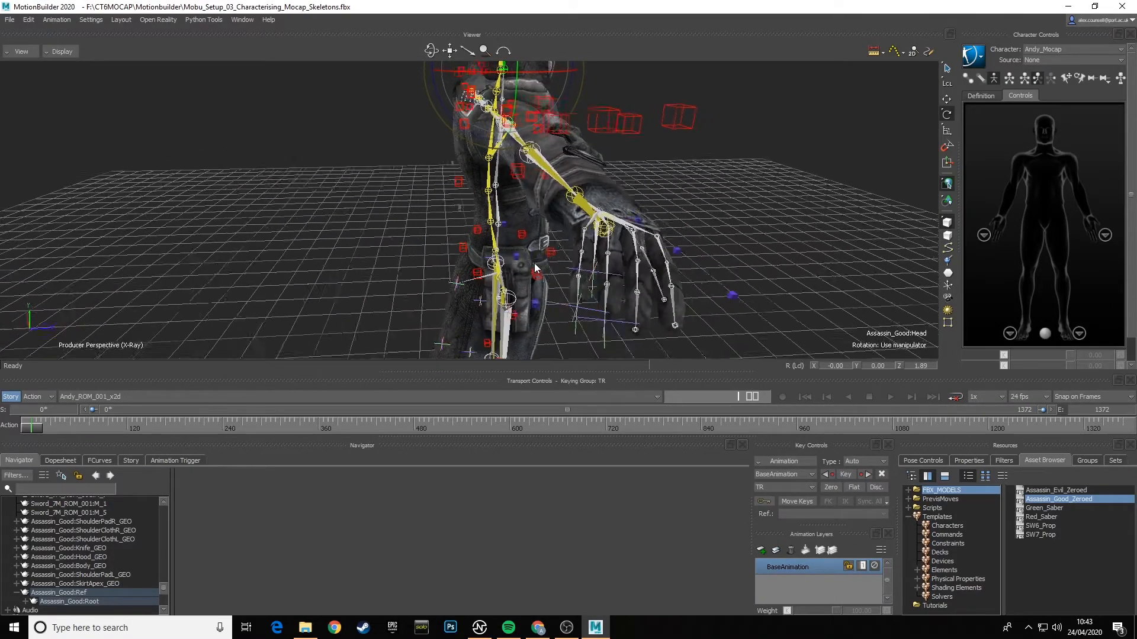
left_click(549, 247)
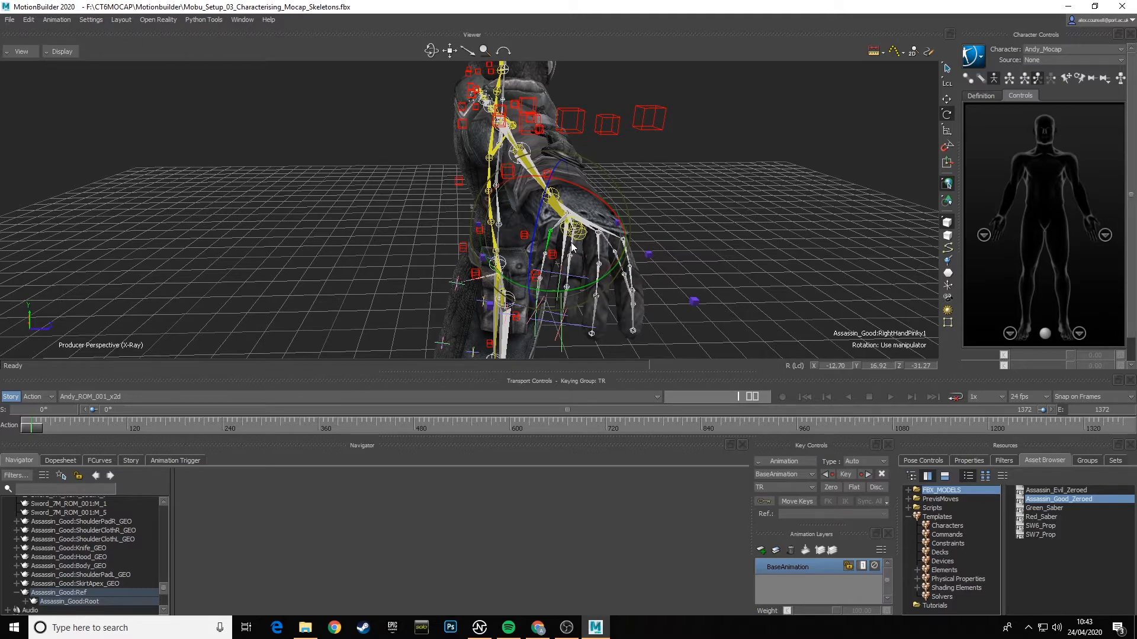
left_click(596, 250)
left_click(598, 246, "shift")
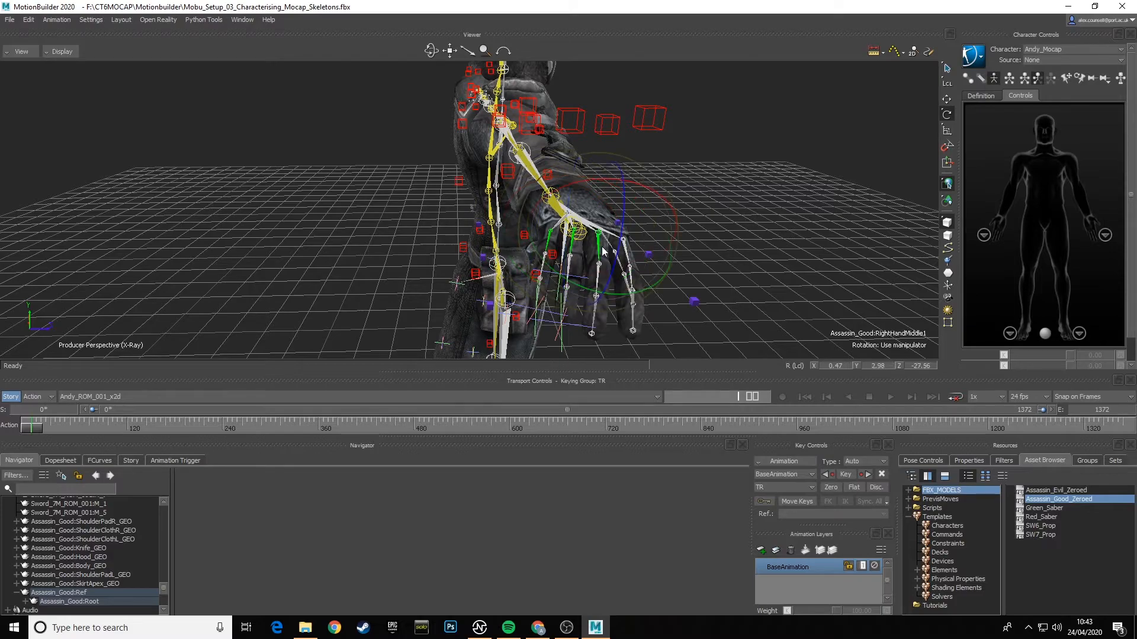
left_click_drag(654, 257, 487, 299, "ctrl+shift")
left_click(431, 299, "shift")
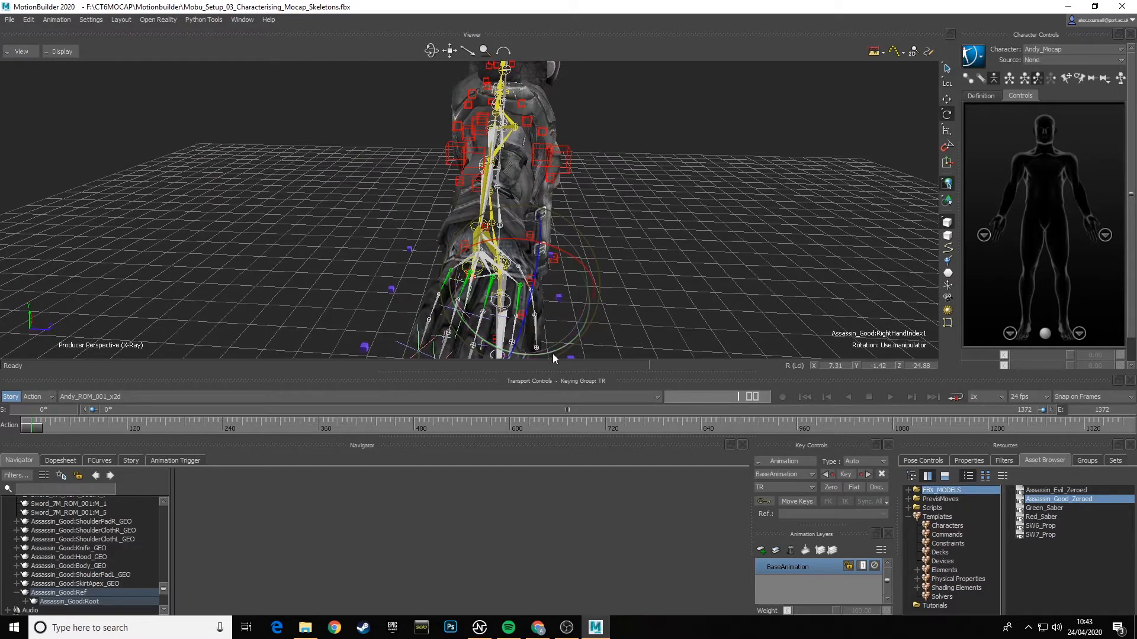
left_click_drag(553, 354, 560, 354)
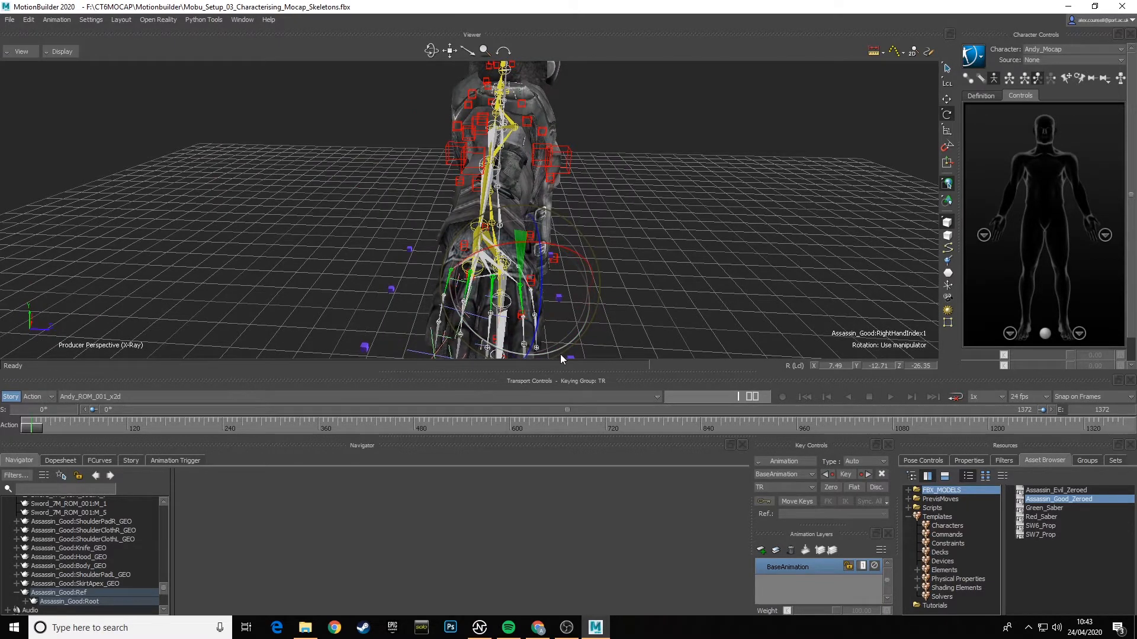
- Inspect the assassin's fitted pose in Models Only display, return to X-Ray display and check the whole figure against the skeleton
left_click_drag(635, 294, 557, 266, "ctrl+shift")
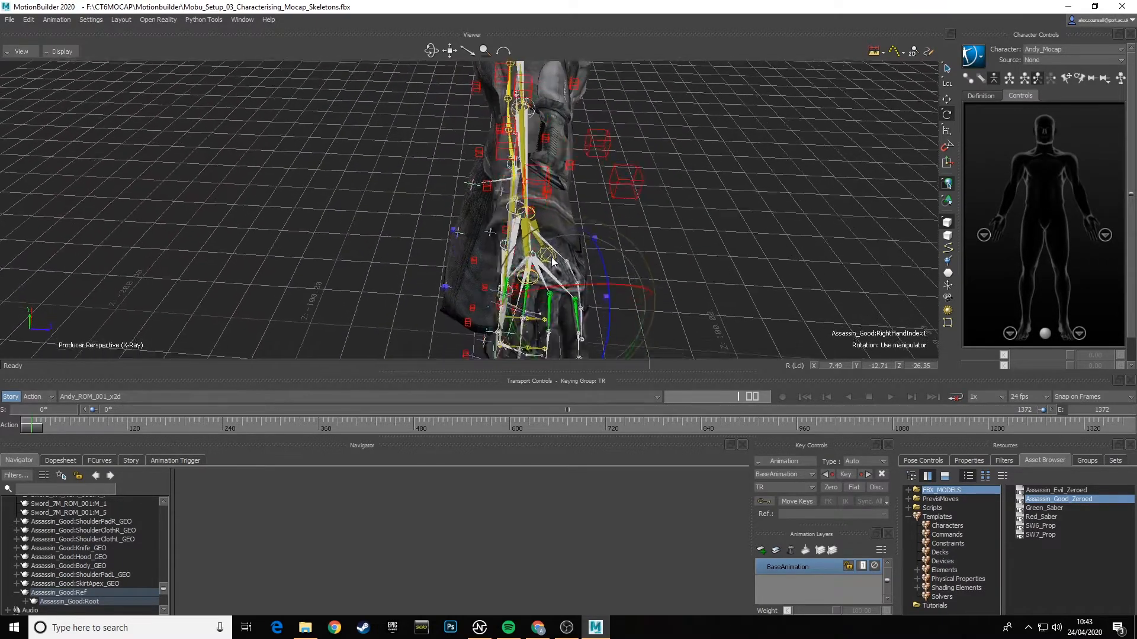
left_click_drag(548, 311, 414, 249, "ctrl+shift")
left_click(62, 52)
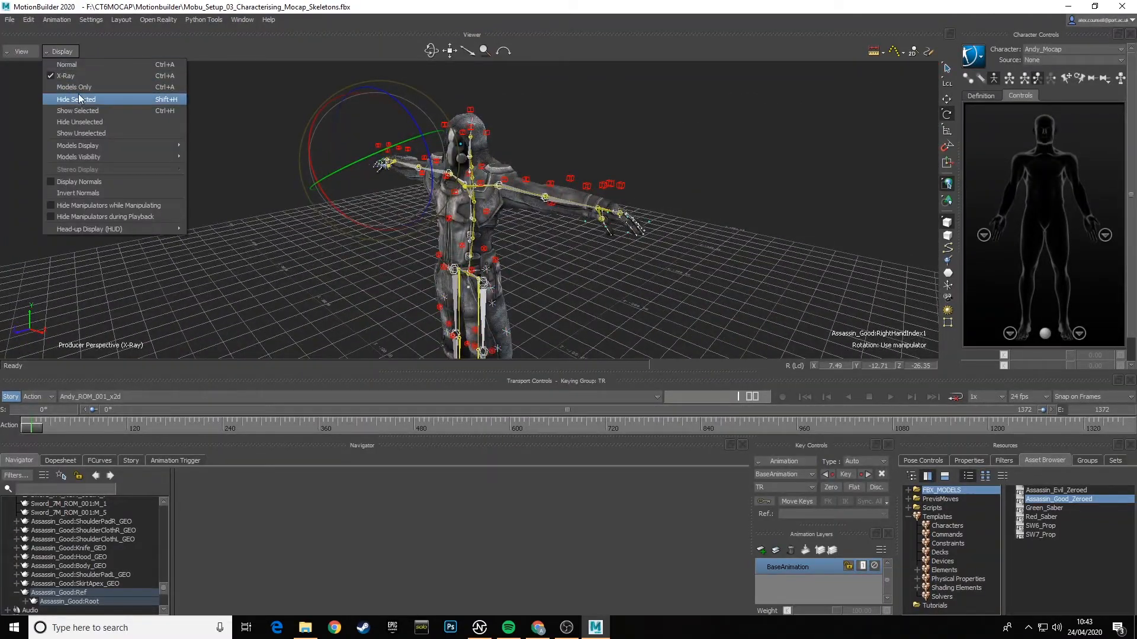
left_click(78, 94)
left_click_drag(228, 186, 314, 116, "ctrl+shift")
left_click(52, 51)
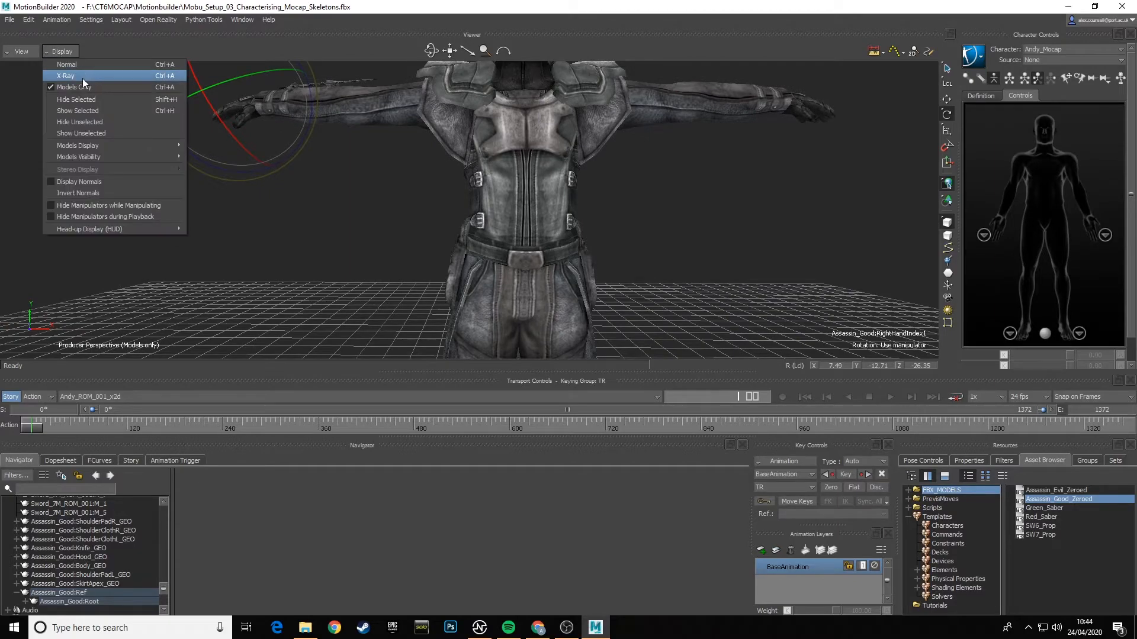
left_click(82, 79)
mouse_move(630, 244)
left_mouse_down("ctrl+shift")
mouse_move(556, 259)
mouse_move(611, 262)
mouse_move(589, 241)
mouse_move(611, 231)
left_mouse_up("ctrl+shift")
scroll(590, 238, "down", 6)
scroll(611, 232, "up", 3)
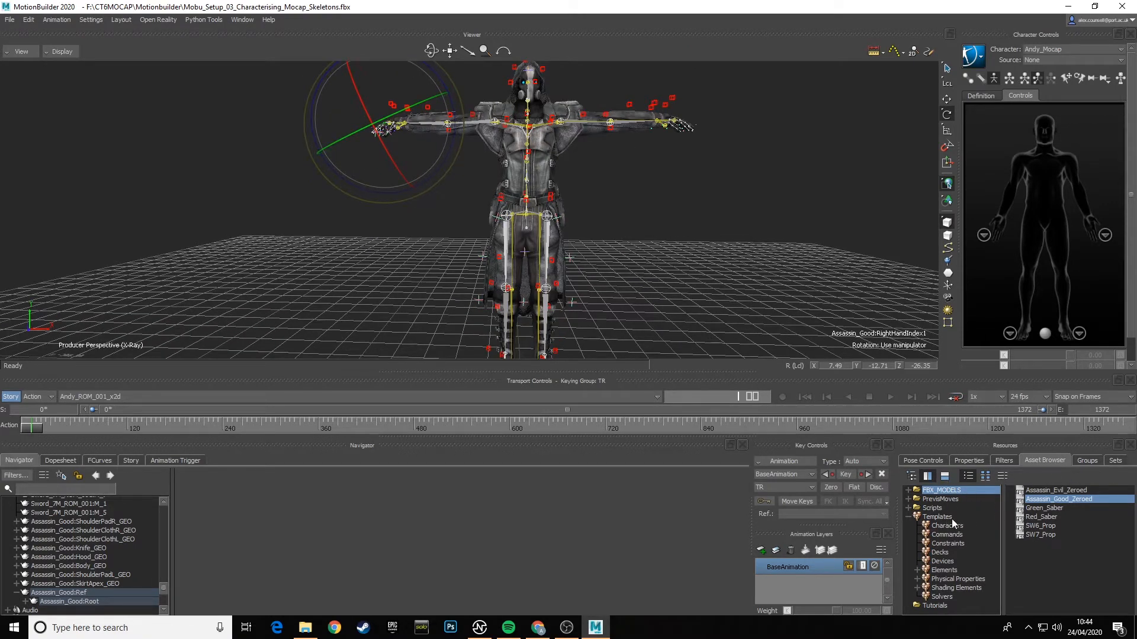
- Apply the Character template from the Characters templates to the assassin's LeftUpLeg joint and characterize the skeleton
left_click(965, 526)
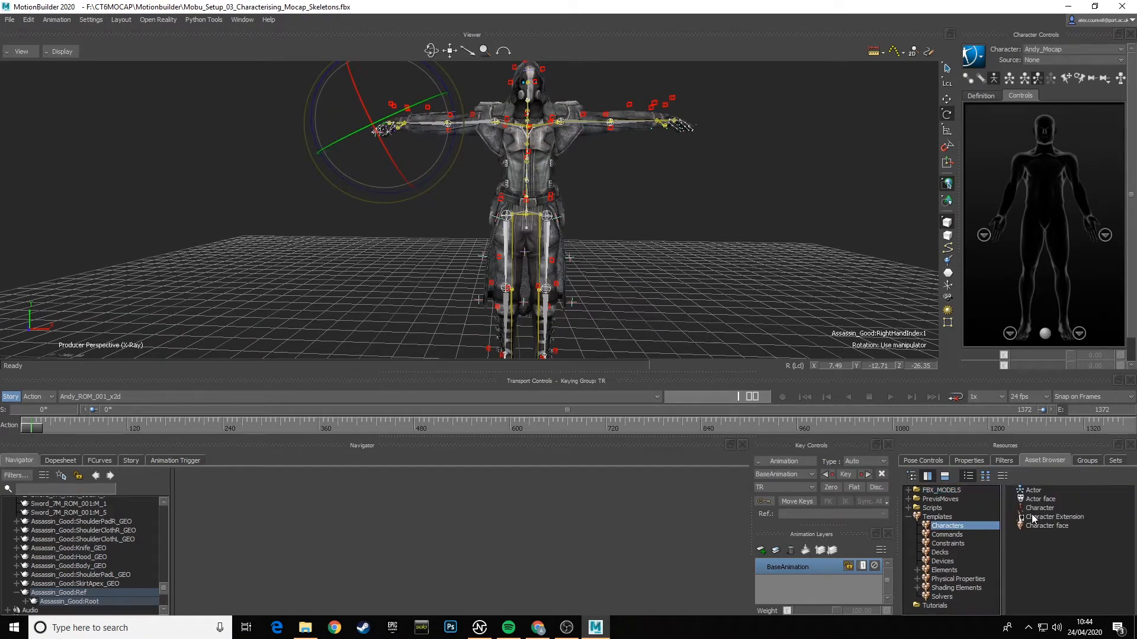
left_click(985, 476)
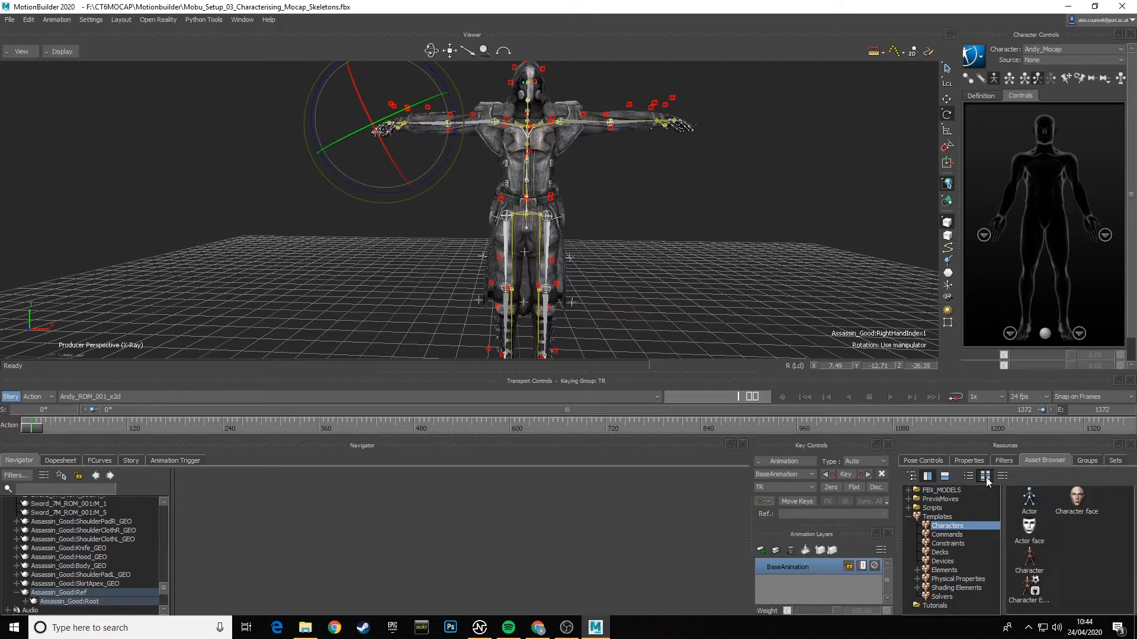
left_click(1031, 557)
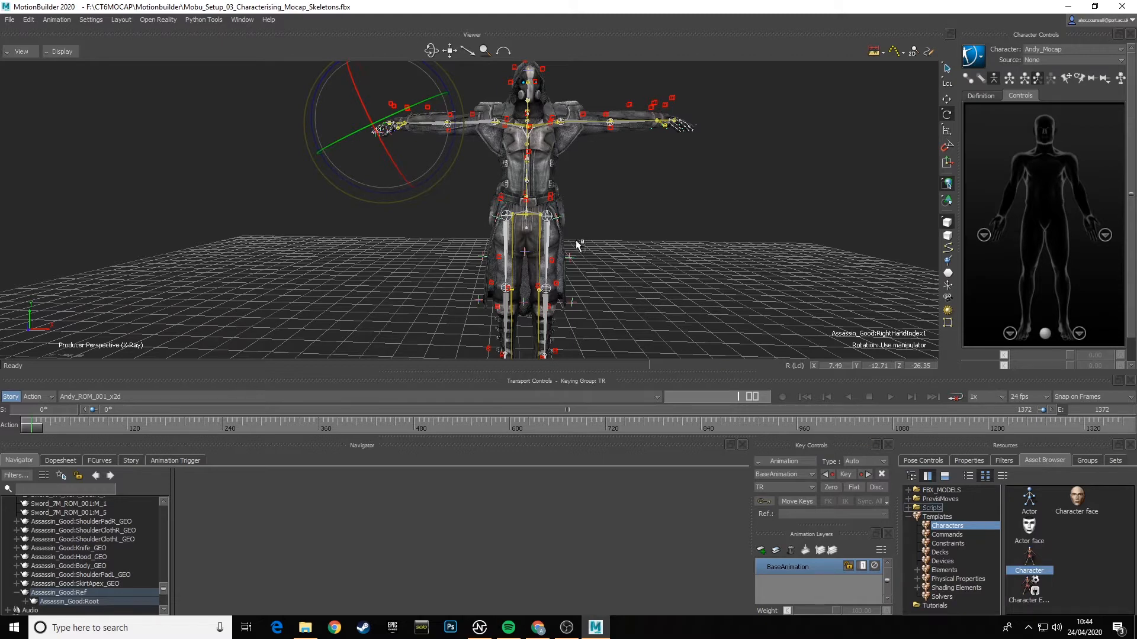
left_click(555, 237)
left_click(550, 237)
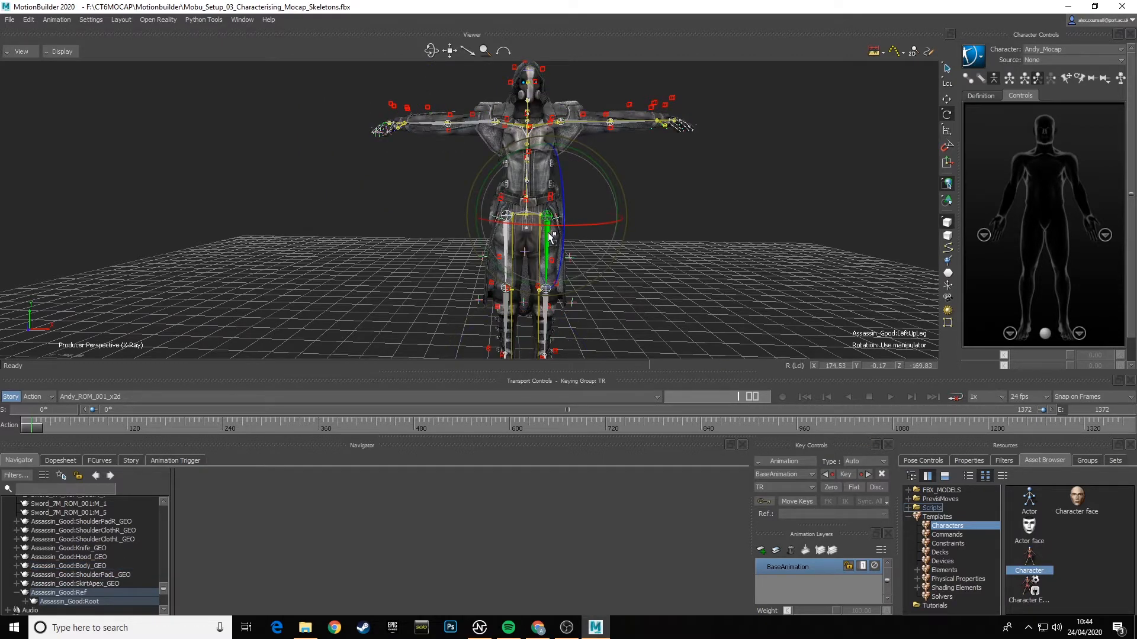
left_click(553, 232)
left_click(557, 244)
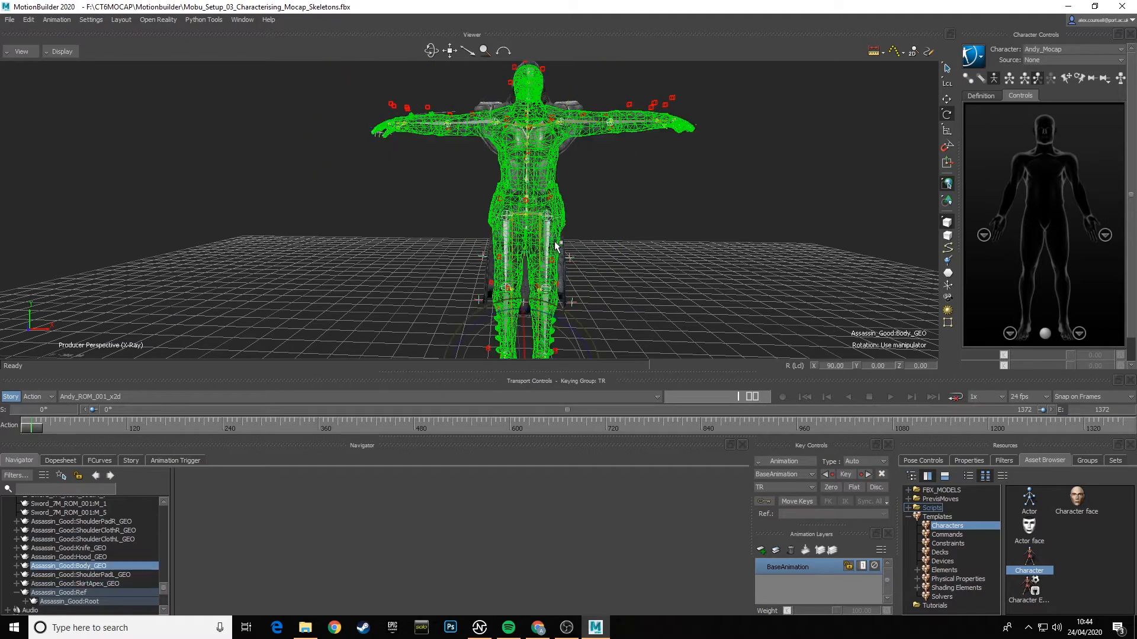
left_click(553, 242)
left_click(548, 236)
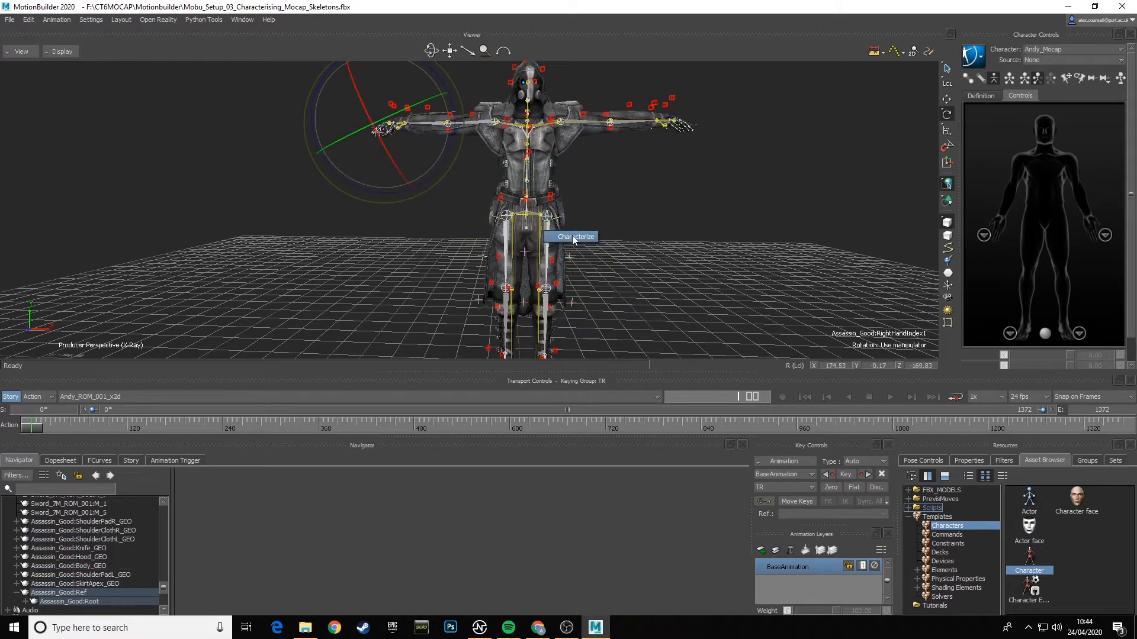
left_click(573, 236)
left_click(513, 349)
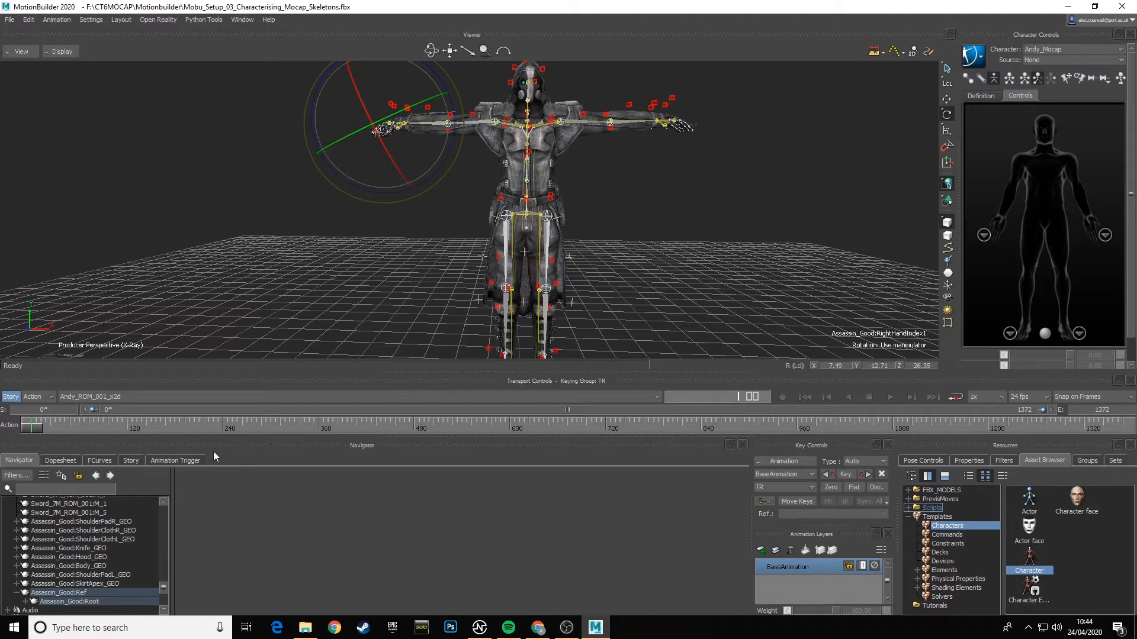
- Rename the new character in the Characters list as Assassin_Good
scroll(95, 548, "down", 4)
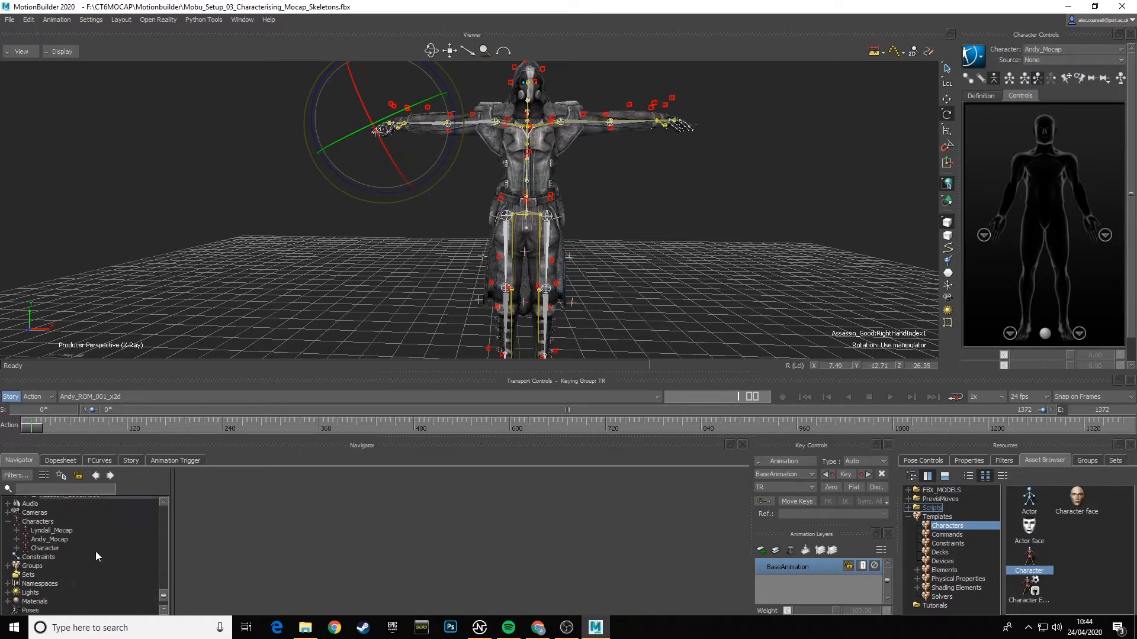
left_click(47, 547)
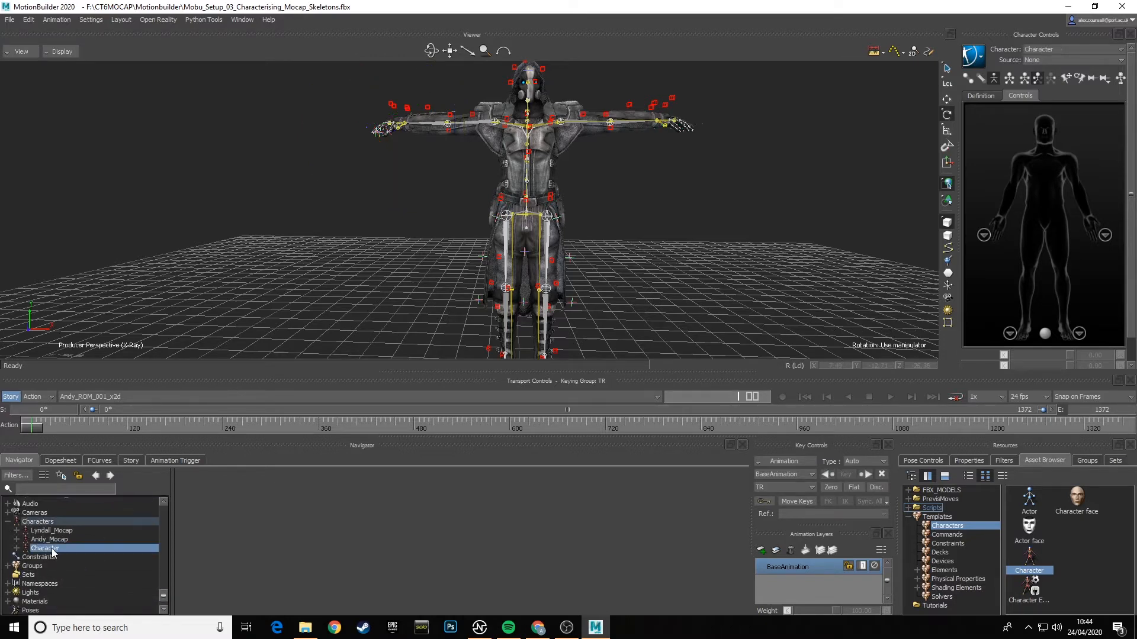
right_click(52, 552)
left_click(109, 488)
type("A")
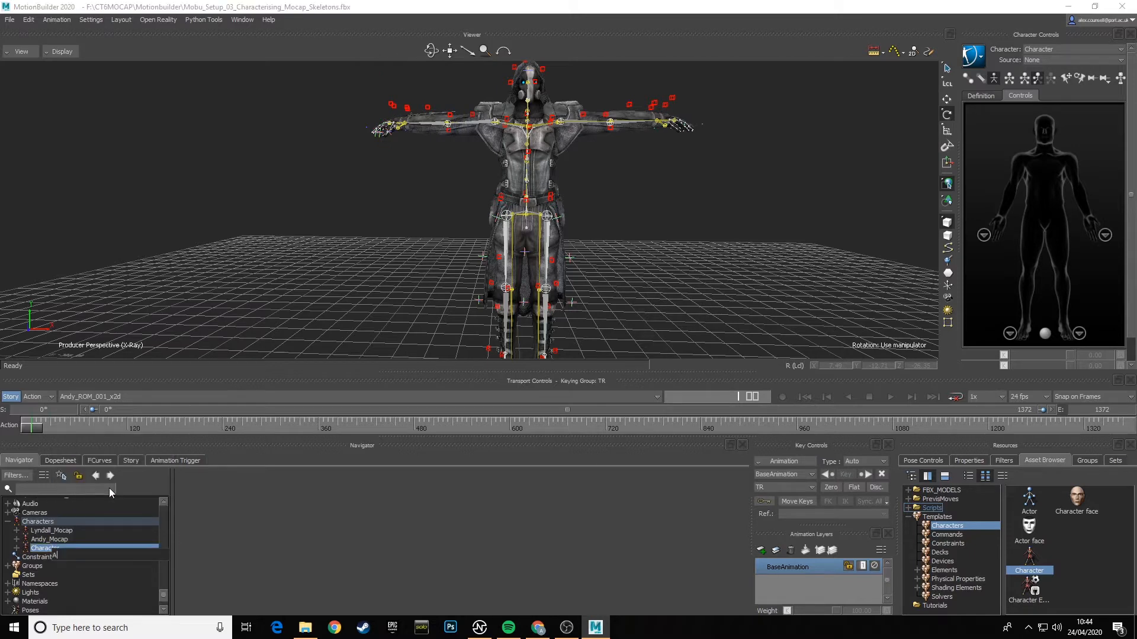
type("sassin")
type("_Good")
type("s")
key("Return")
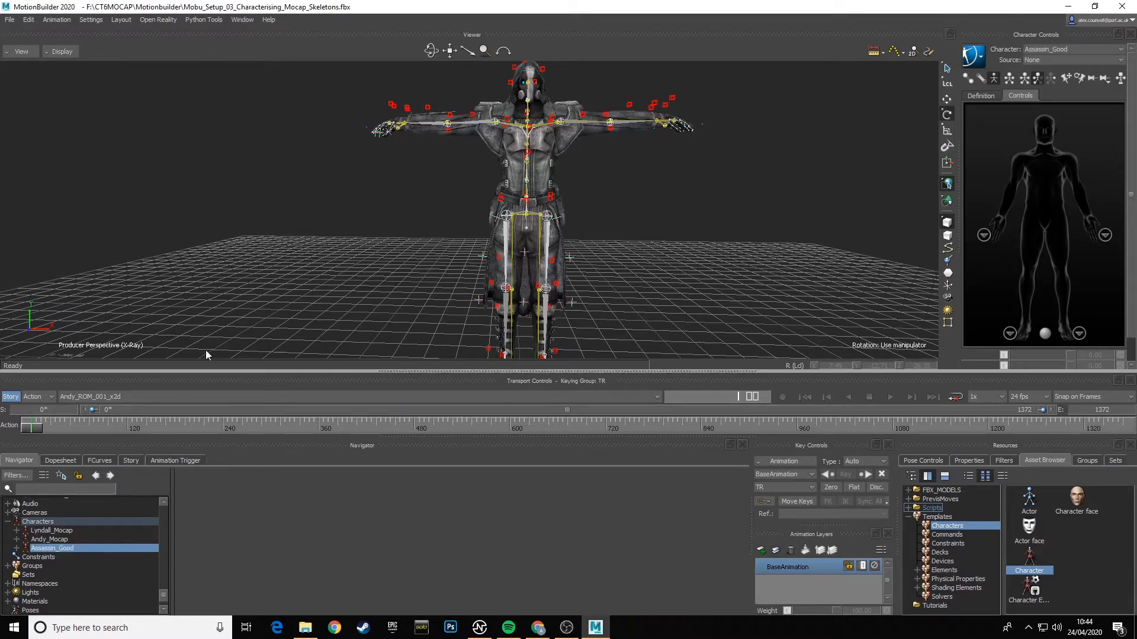
- Select the Assassin_Good namespace with Select branch enabled, and clear the selection
scroll(607, 219, "up", 5)
scroll(617, 236, "down", 6)
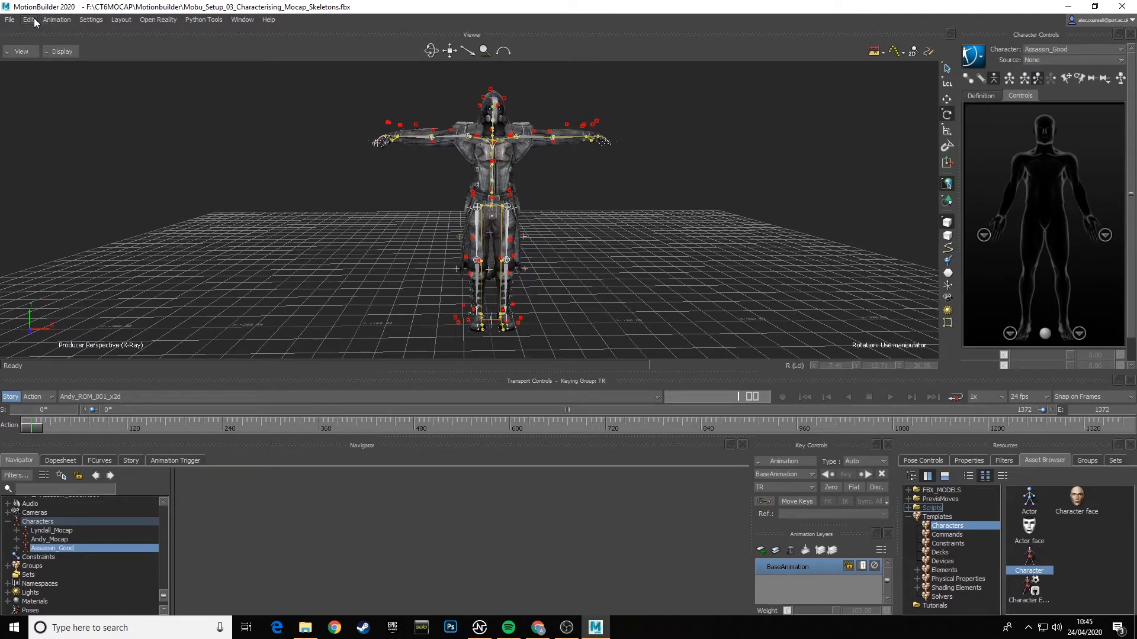
left_click(33, 21)
left_click(82, 182)
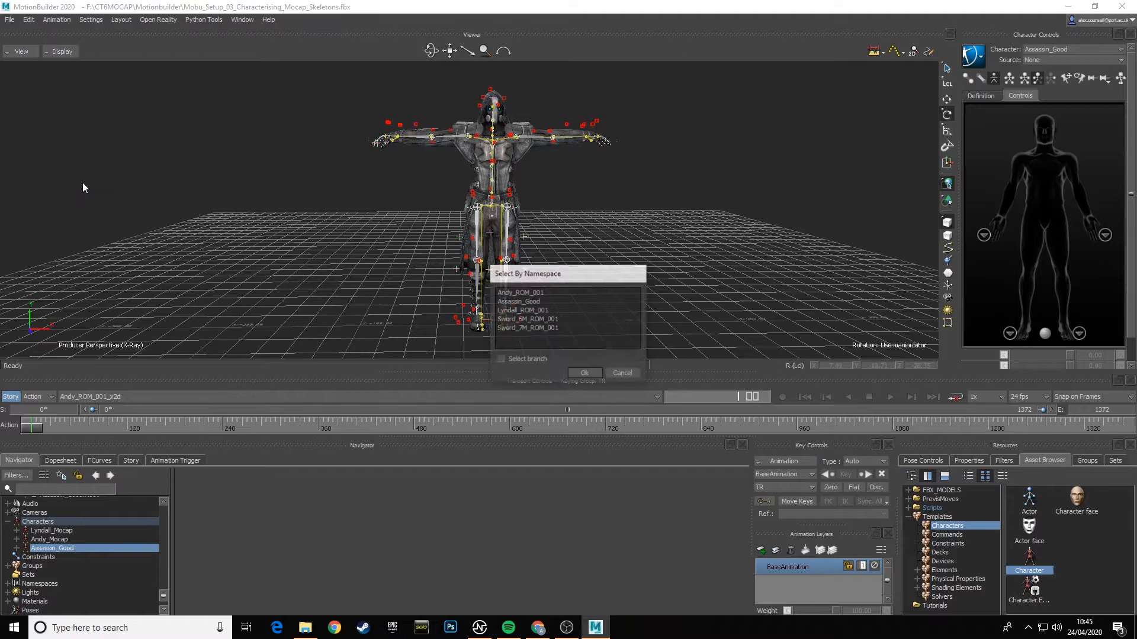
left_click(538, 302)
left_click(500, 360)
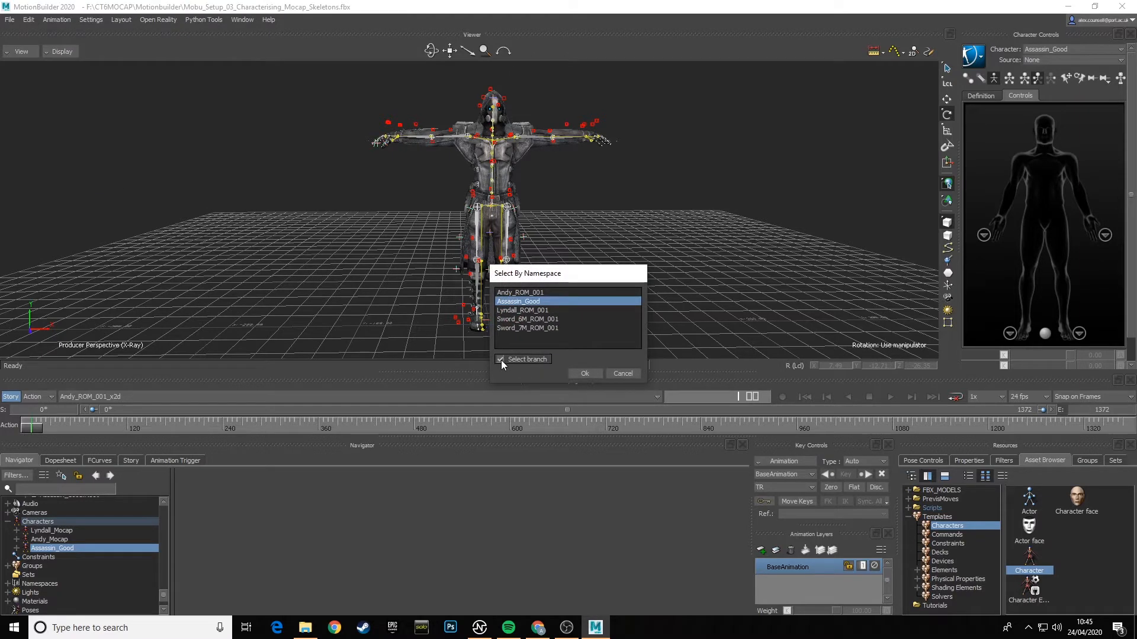
left_click(586, 372)
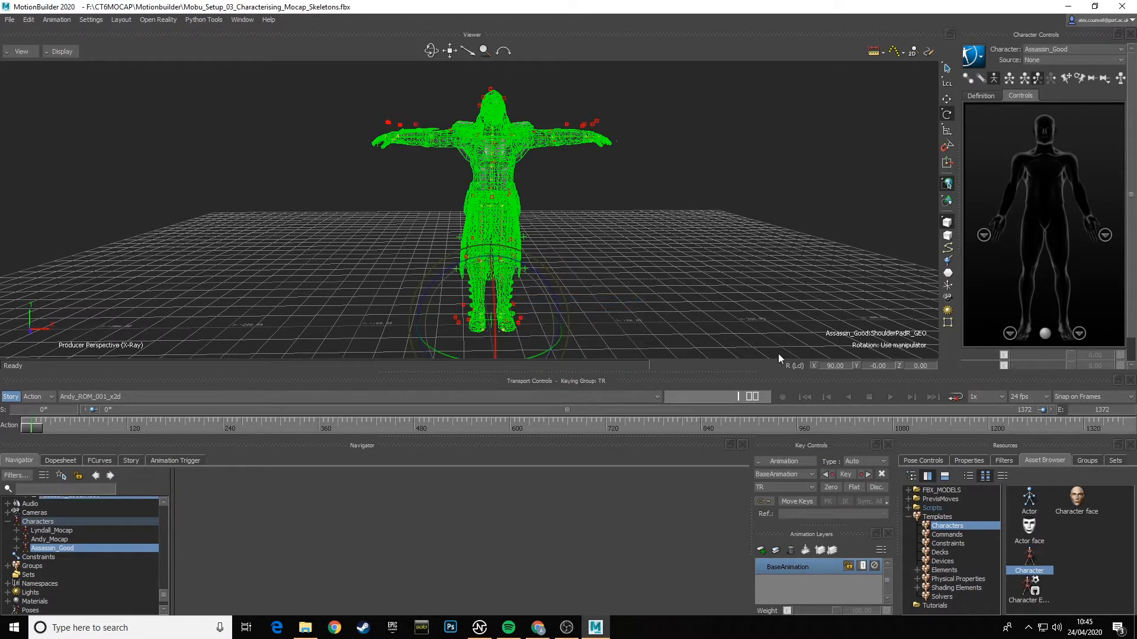
left_click(698, 207)
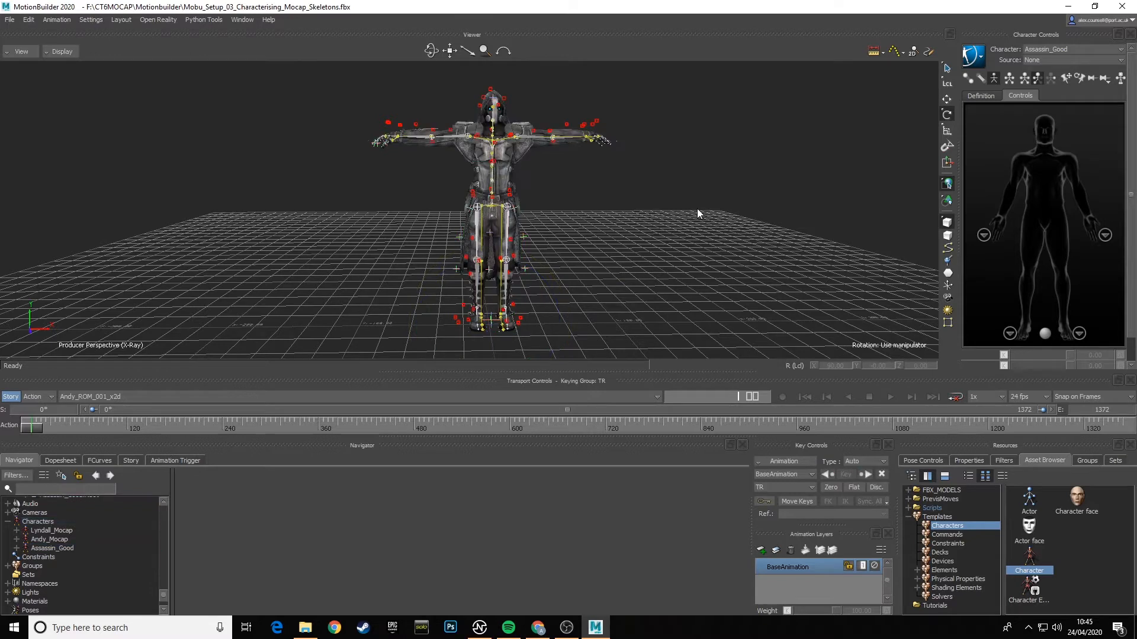
- Select everything in the Assassin_Good namespace, including its branch, and create a new group from the selection
left_click(29, 20)
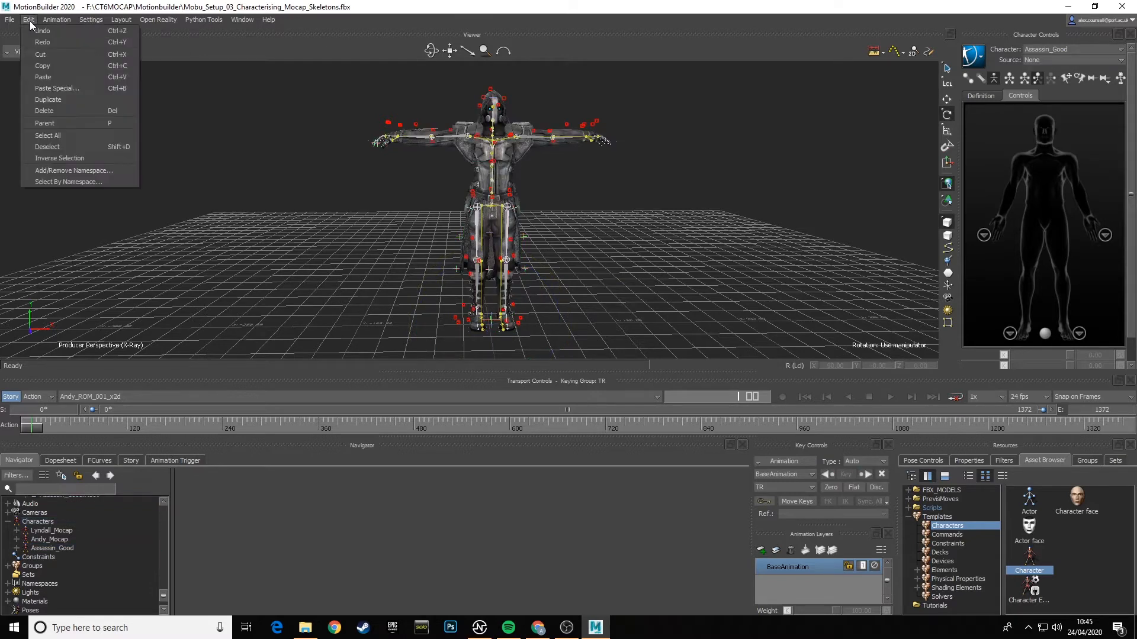
left_click(91, 182)
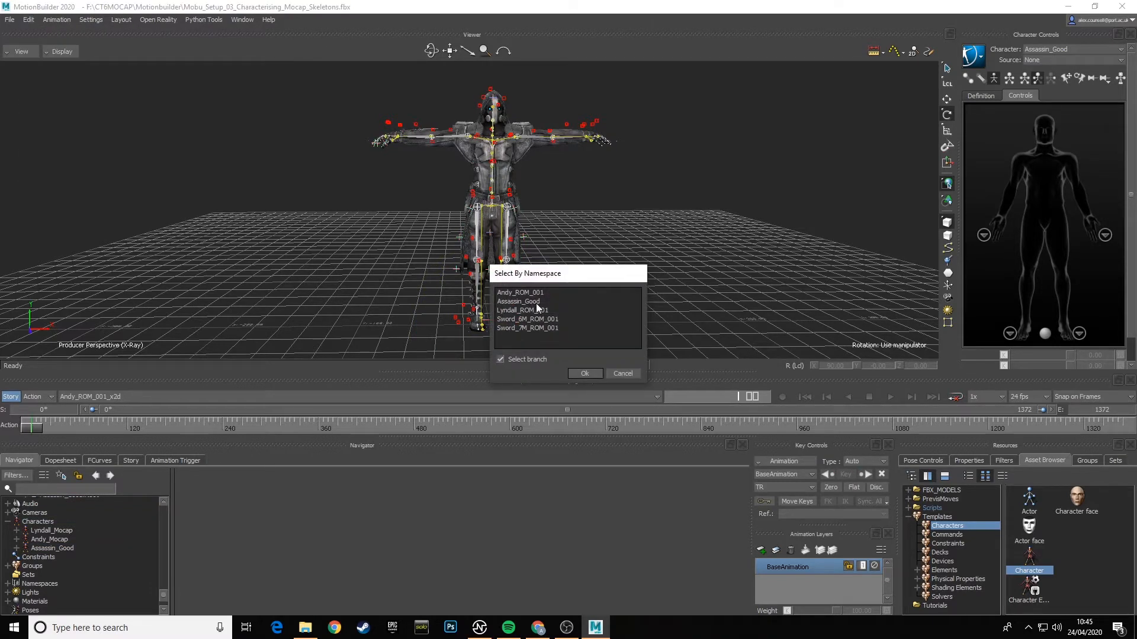
left_click(529, 302)
left_click(585, 374)
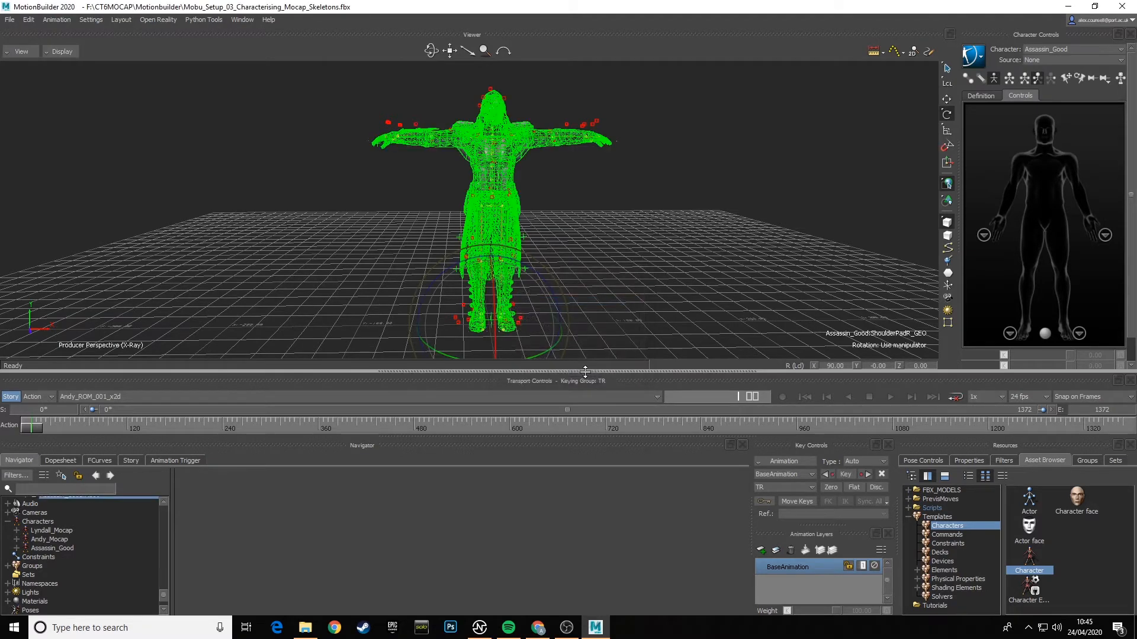
left_click(1086, 461)
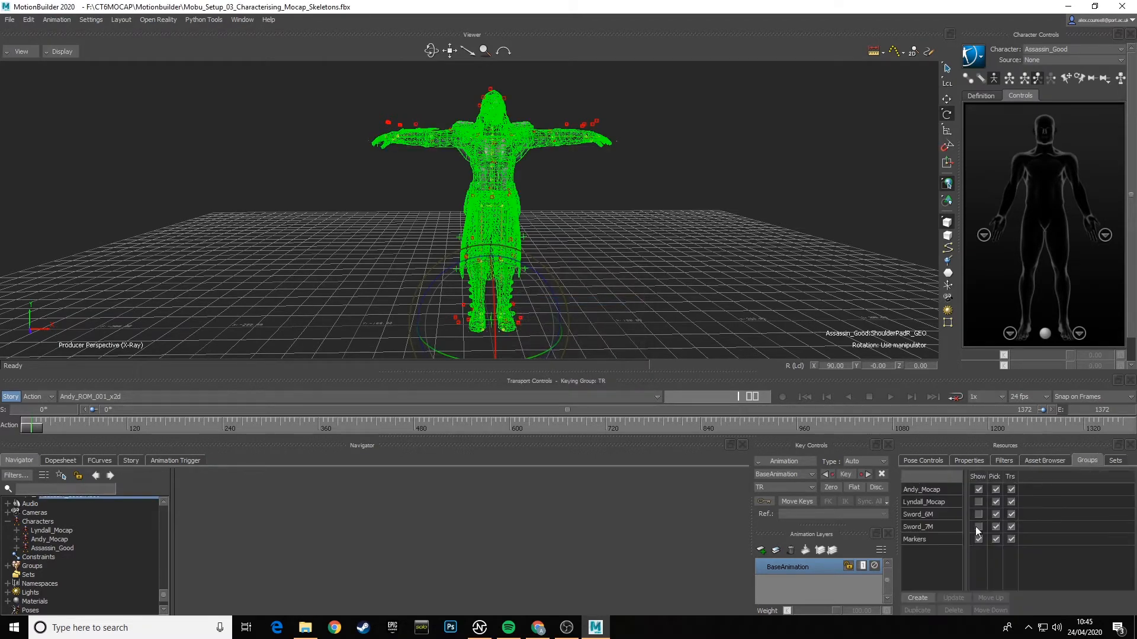
left_click(922, 596)
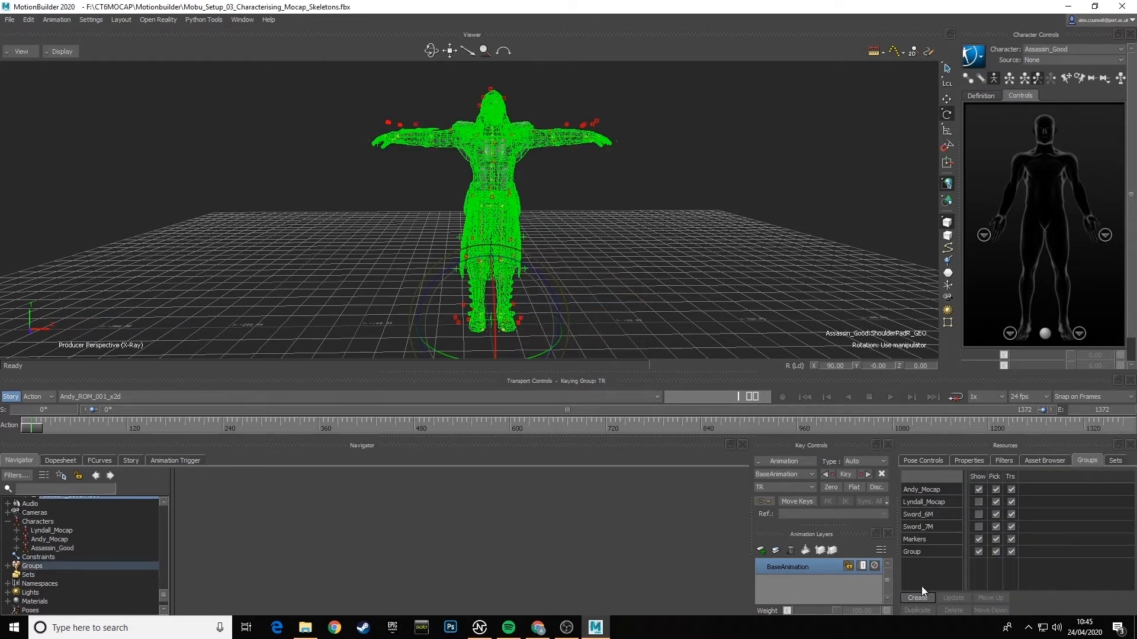
- Rename the new group as Assassin_Good and clear the selection
double_click(923, 553)
type("As")
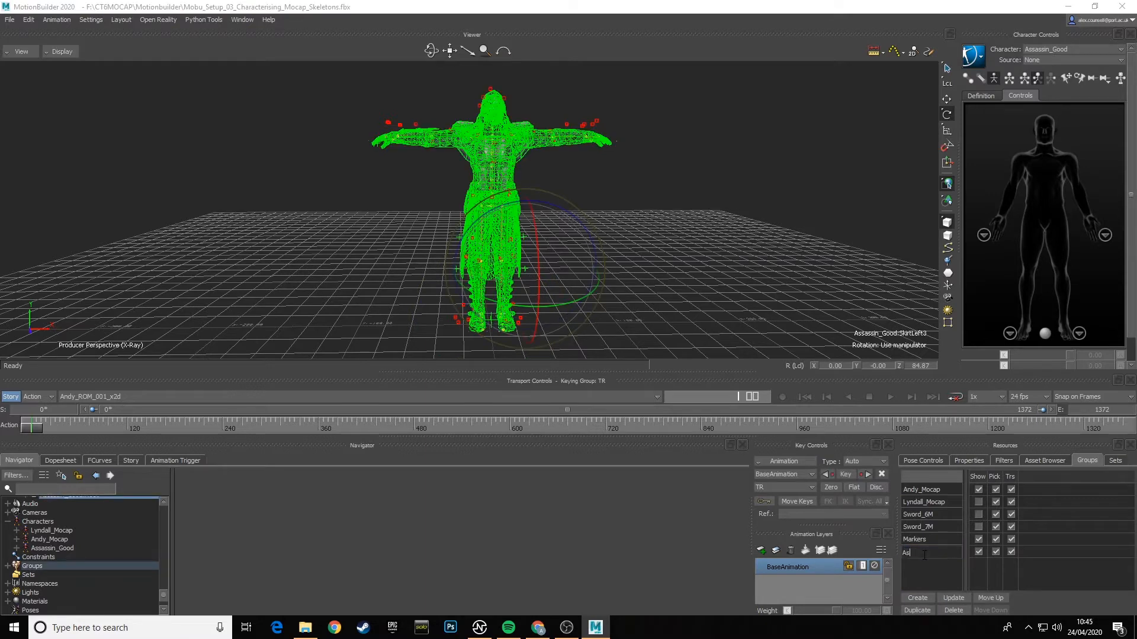
type("sassin_Good")
key("Return")
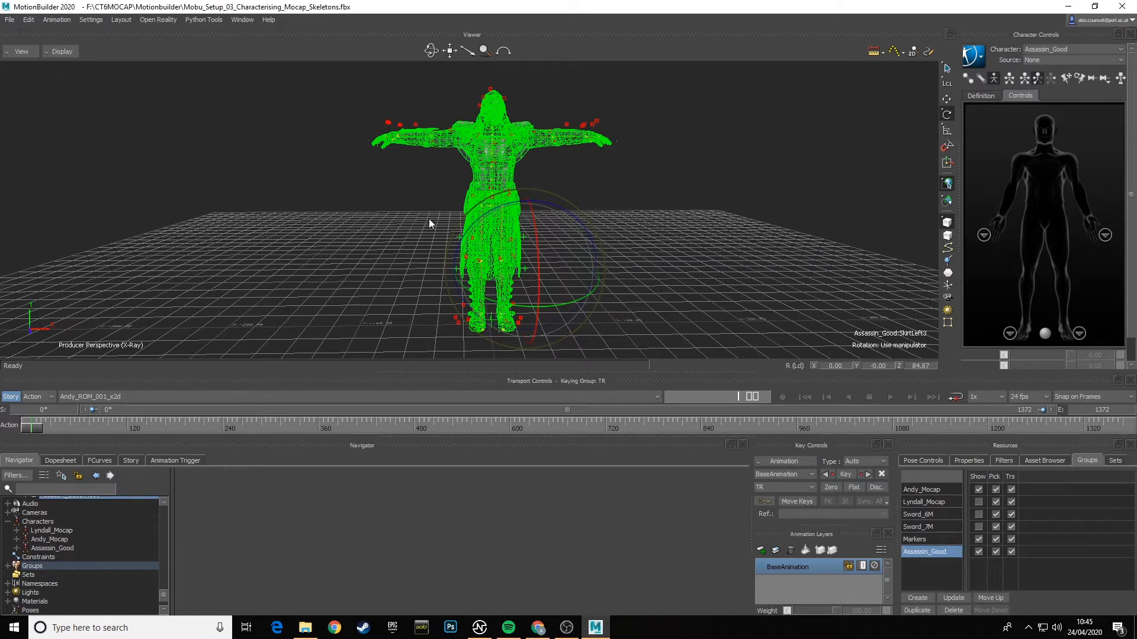
left_click(625, 224)
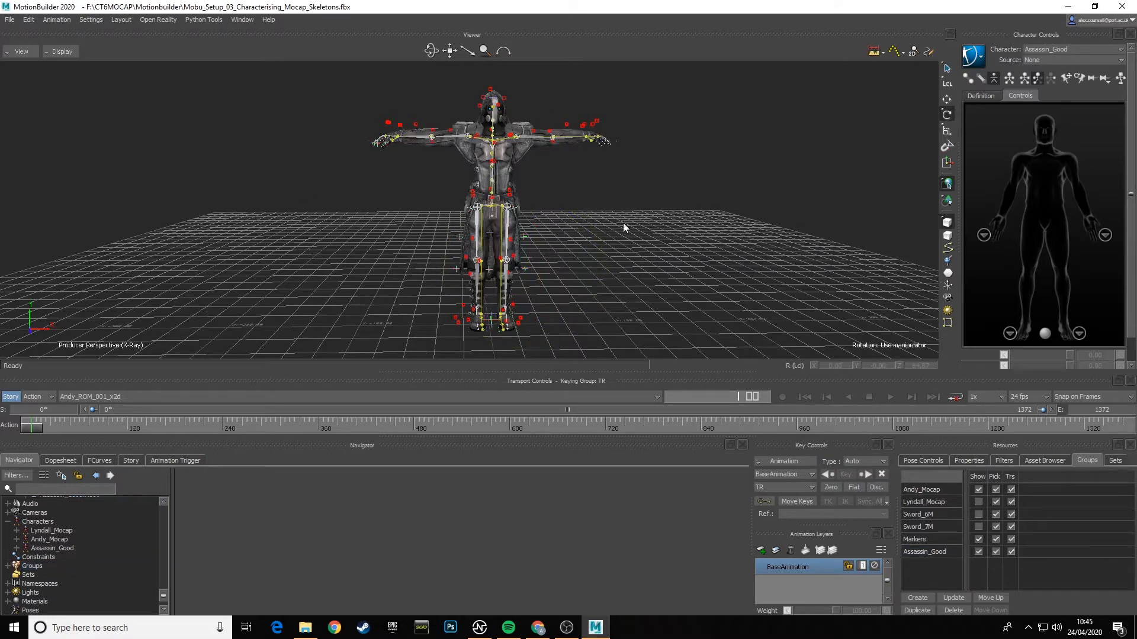
- Save the scene as Mobu_Setup_04_Characterising_FBX_Skeletons.fbx in the Motionbuilder folder with the default save options
left_click(9, 19)
left_click(35, 76)
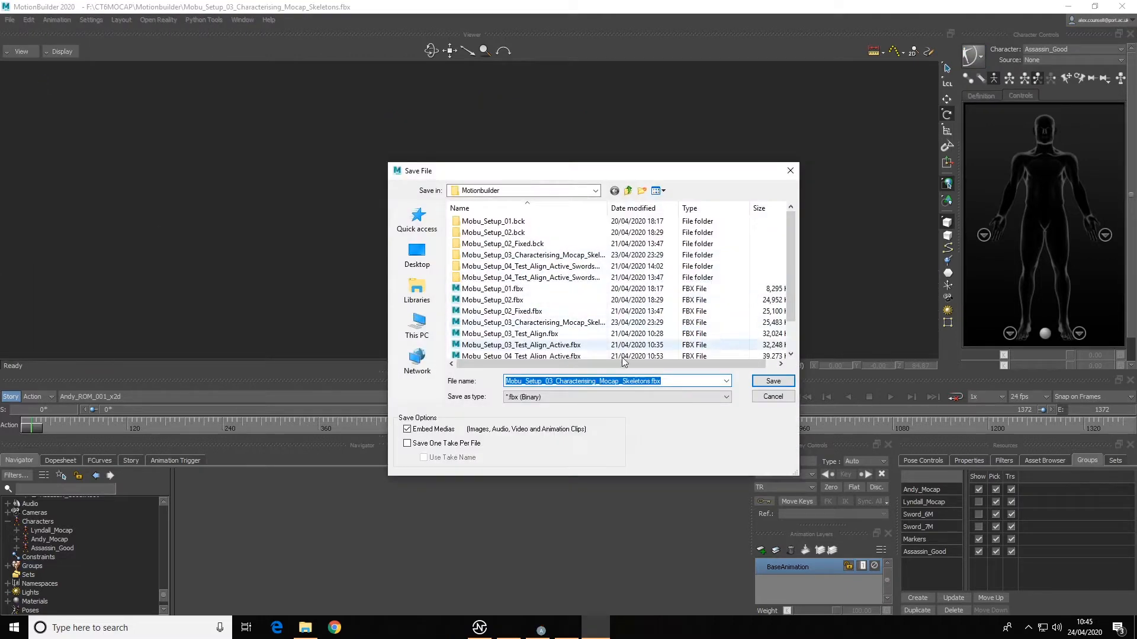
left_click(553, 382)
key("BackSpace")
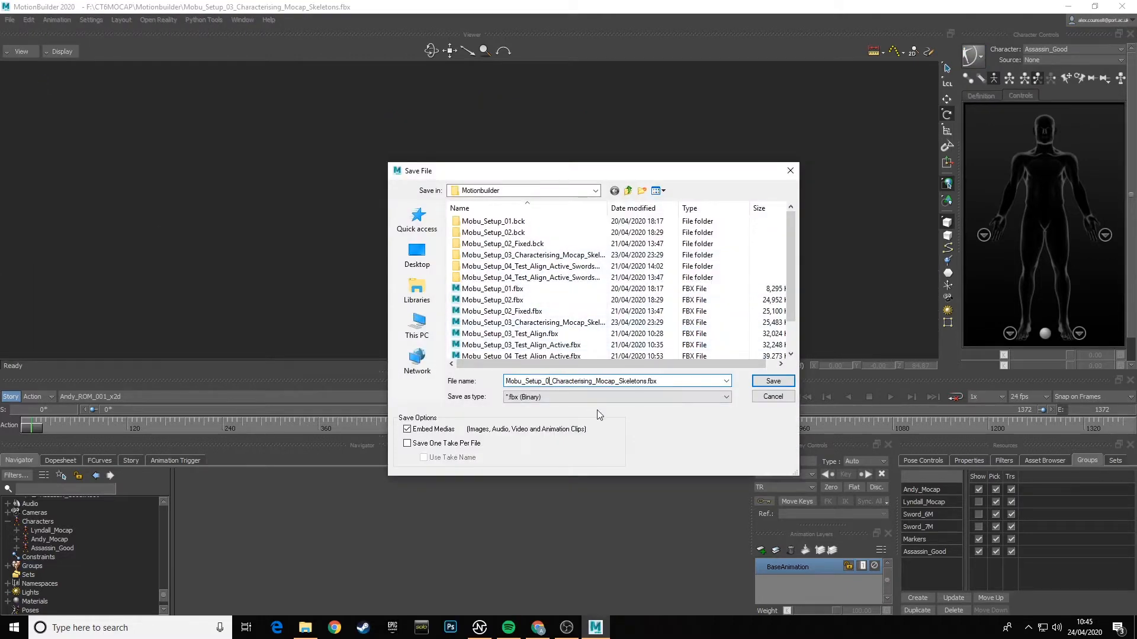
type("4")
left_click_drag(600, 381, 623, 382)
type("FBX_")
left_click(773, 381)
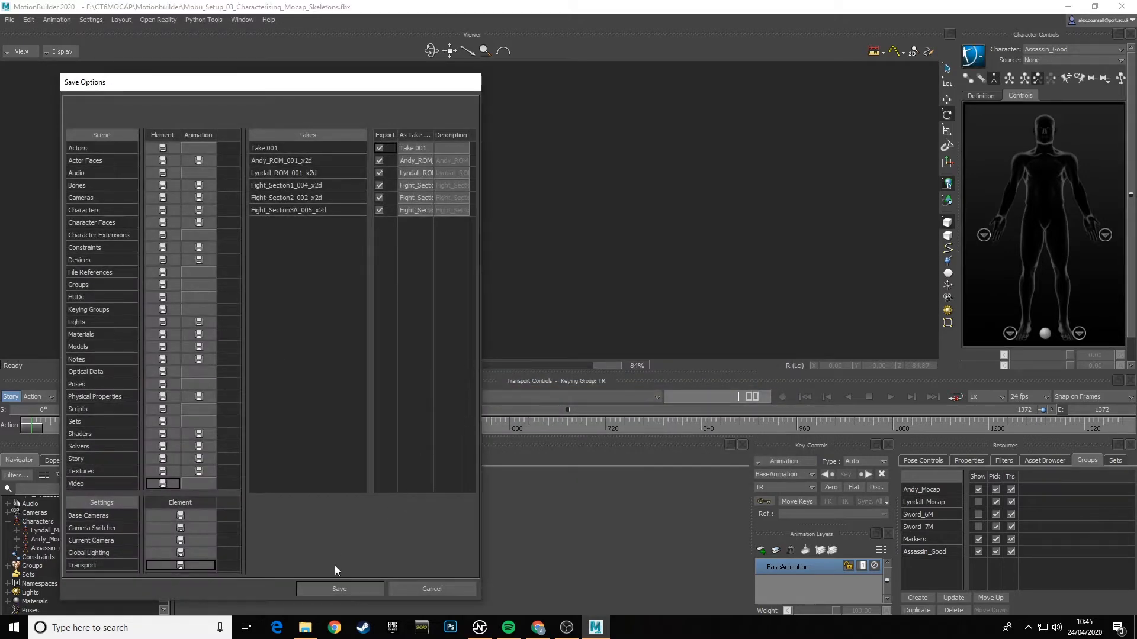
left_click(345, 593)
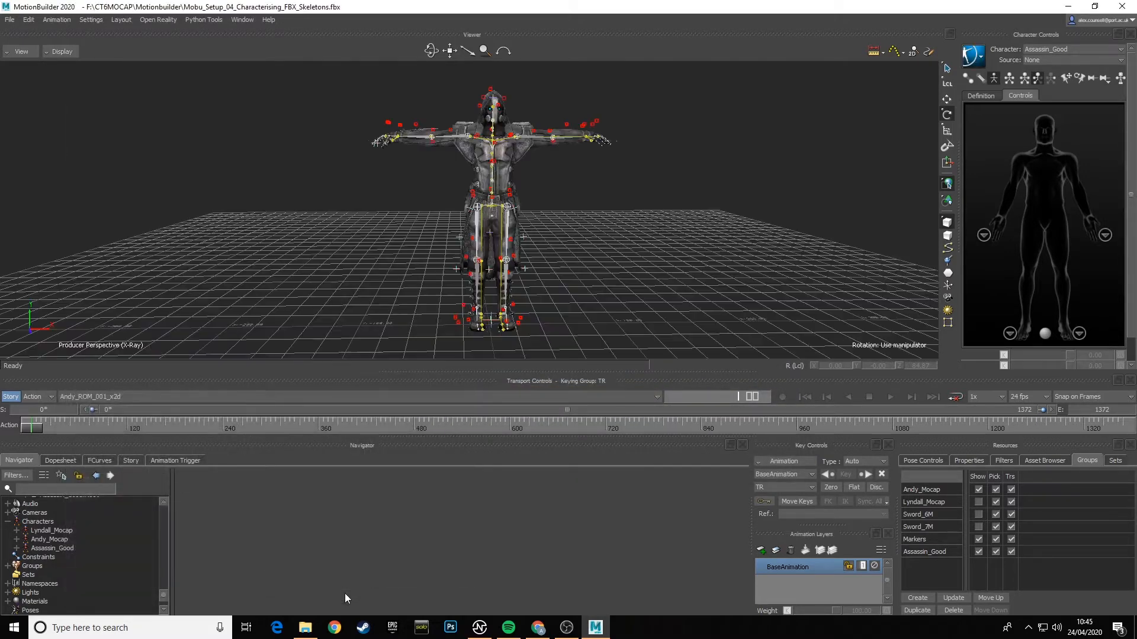
- Open the Assassin_Good character settings and review them alongside the Lyndall_Mocap and Andy_Mocap characters
left_click_drag(642, 229, 681, 213, "alt")
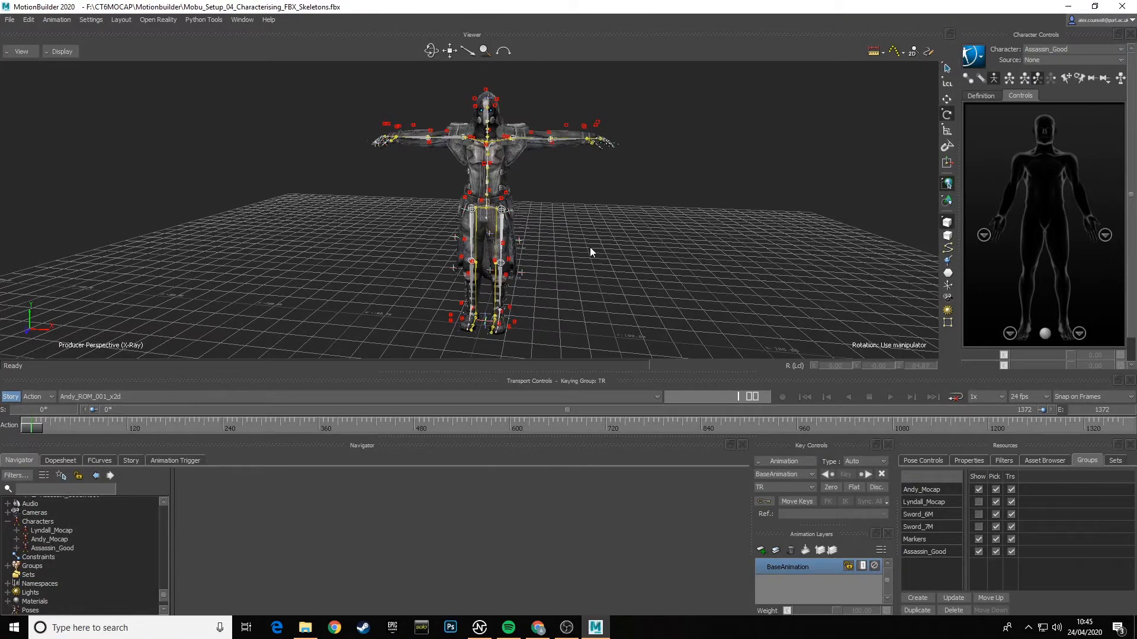
left_click_drag(590, 247, 628, 249, "alt")
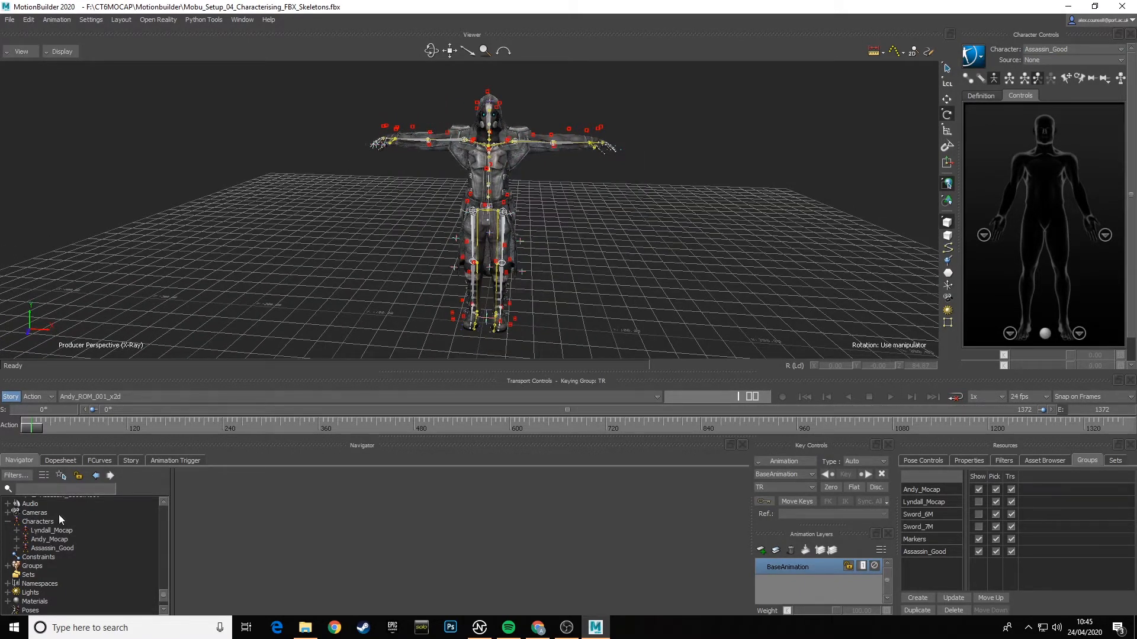
double_click(60, 549)
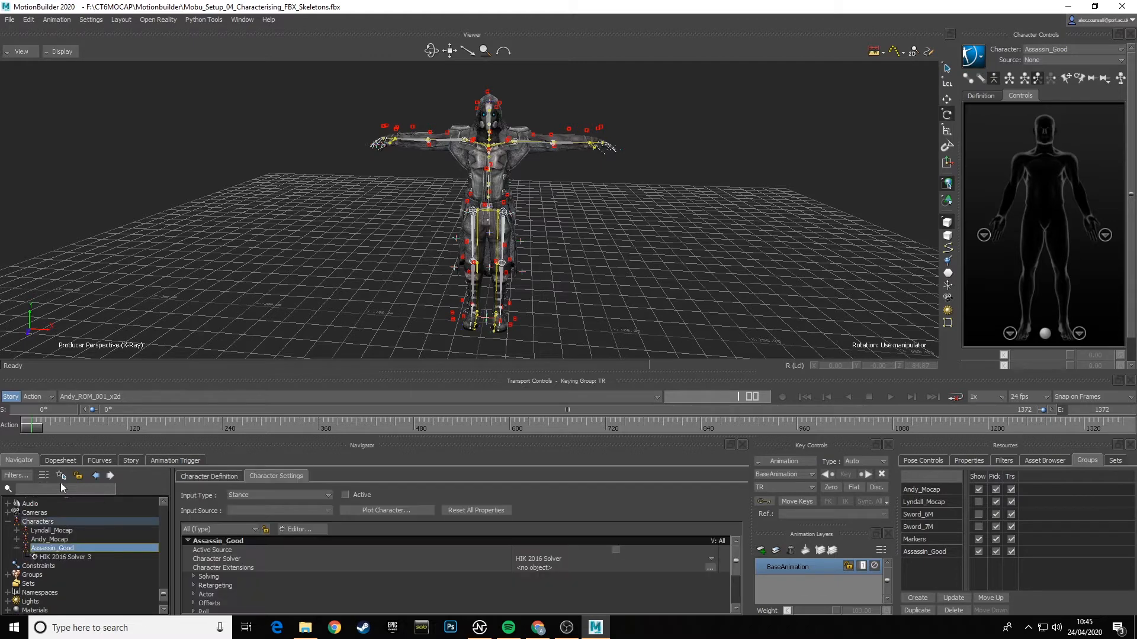
left_click(68, 530)
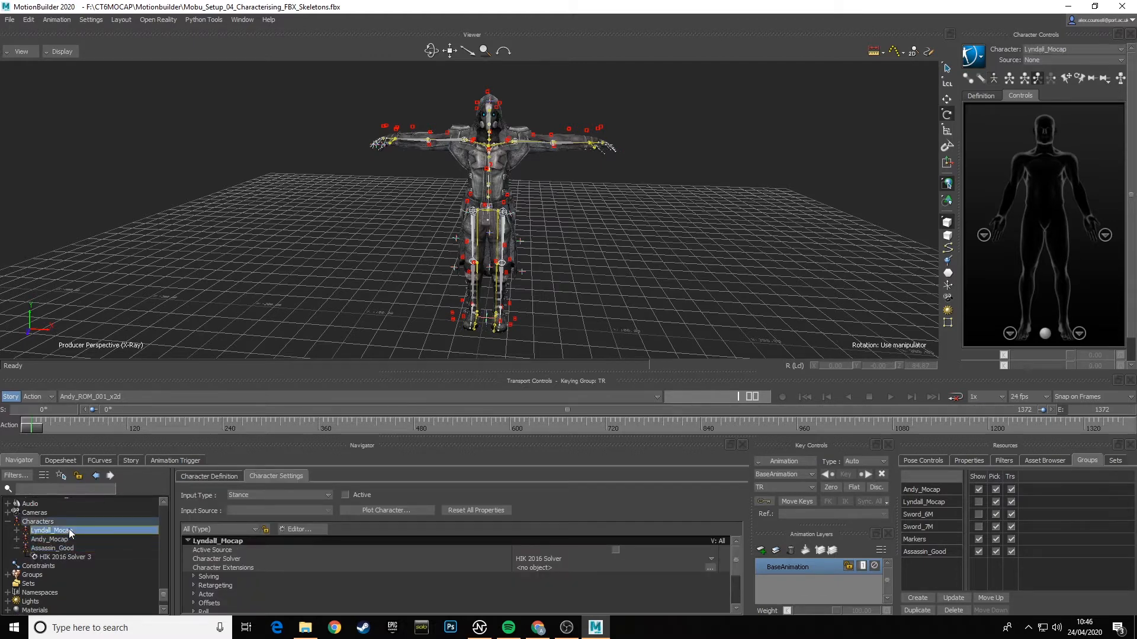
left_click(61, 549)
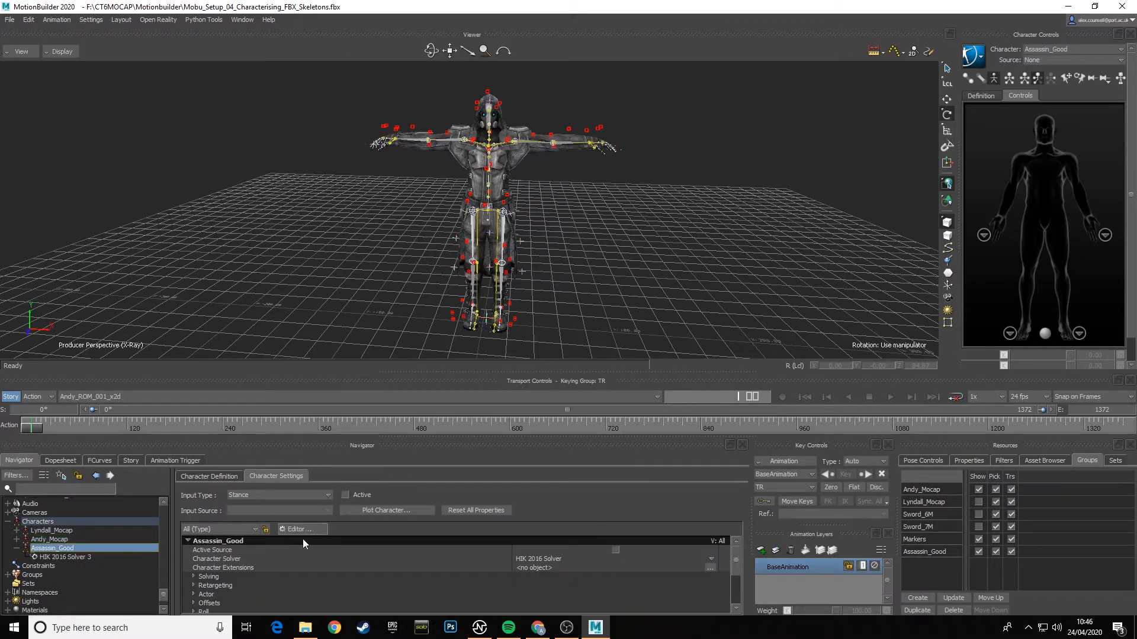
left_click(66, 540)
left_click(68, 532)
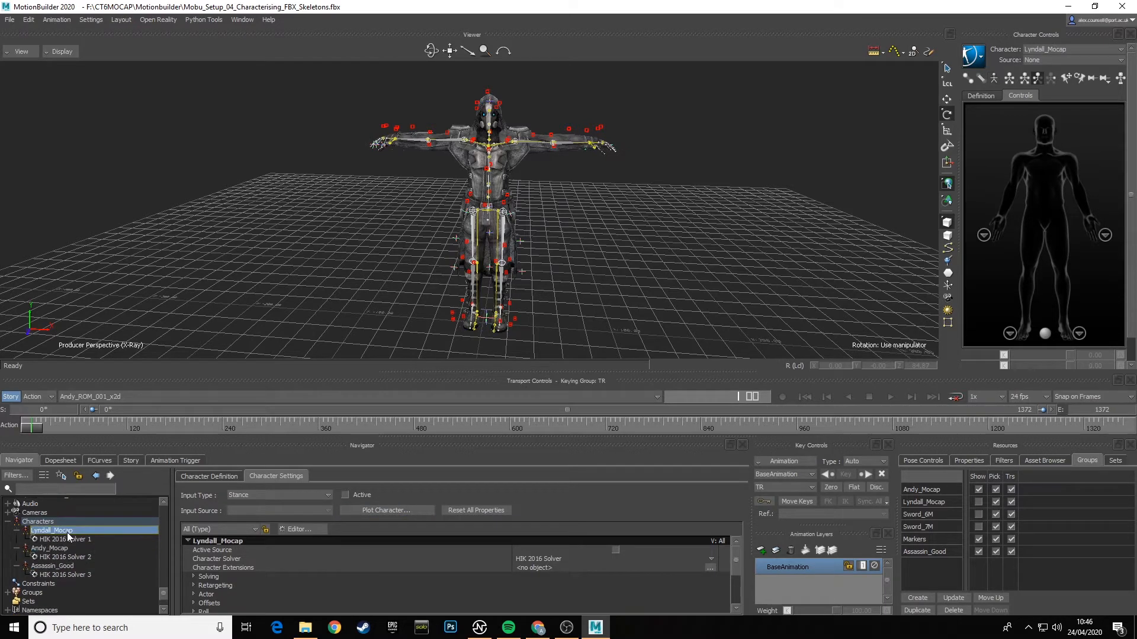
left_click(67, 567)
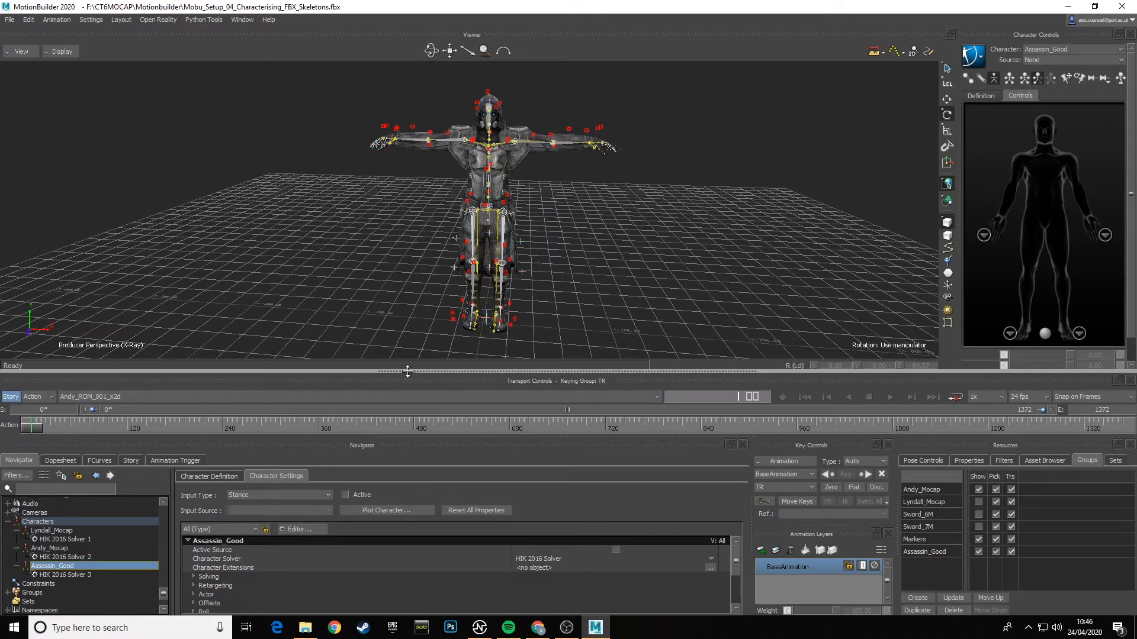
- Set Assassin_Good's input type to Character with Andy_Mocap as the input source, and make the input active
left_click_drag(407, 374, 390, 363)
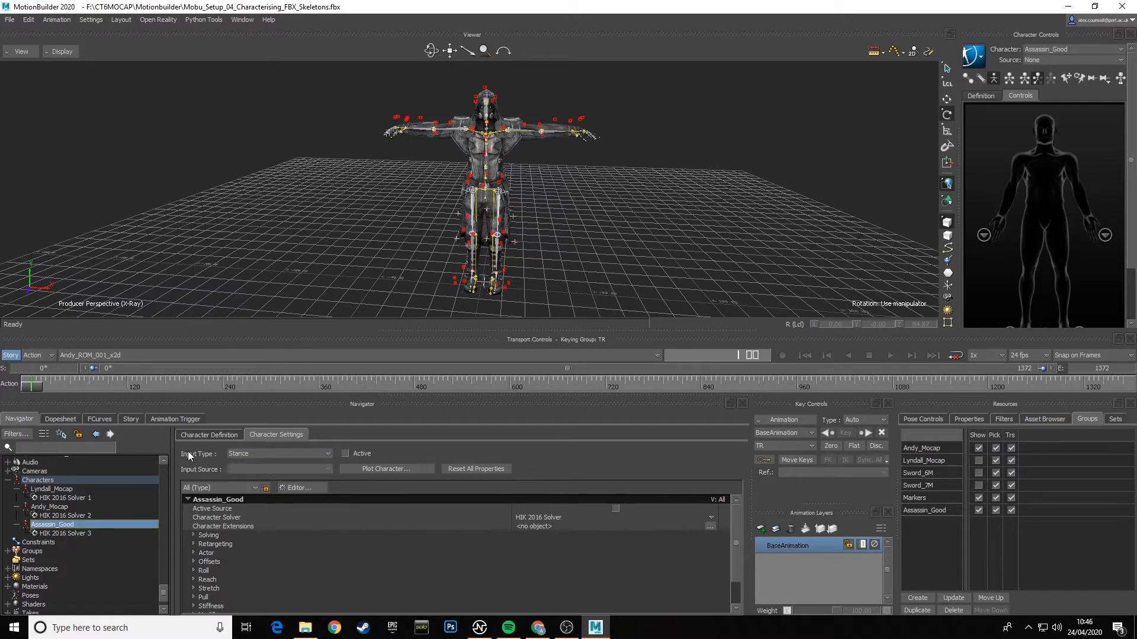
left_click(328, 453)
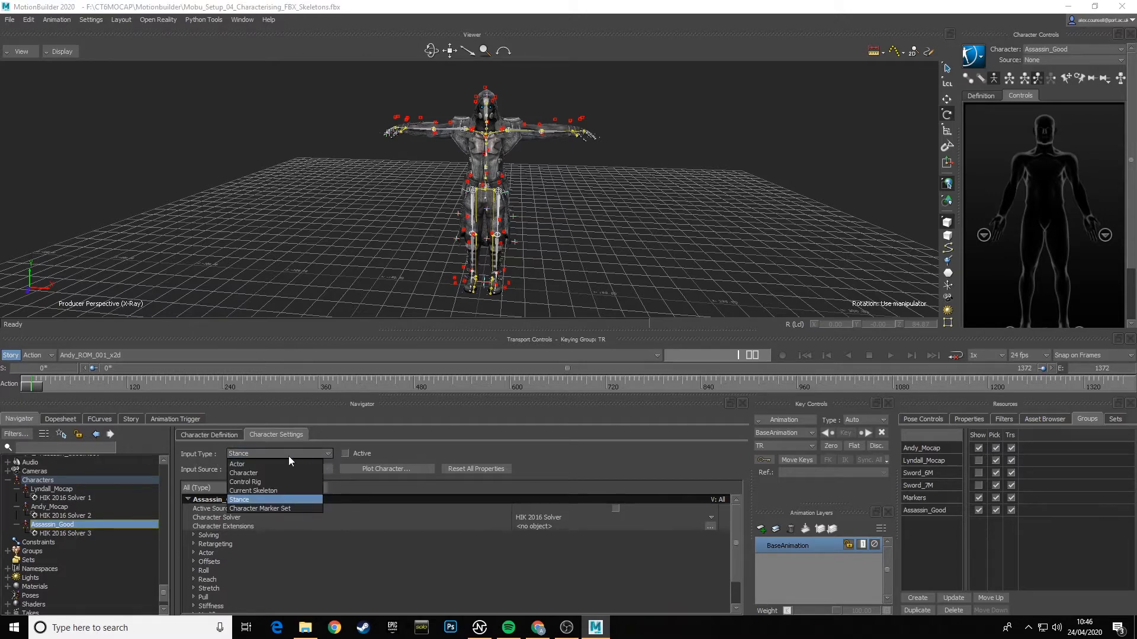
left_click(247, 474)
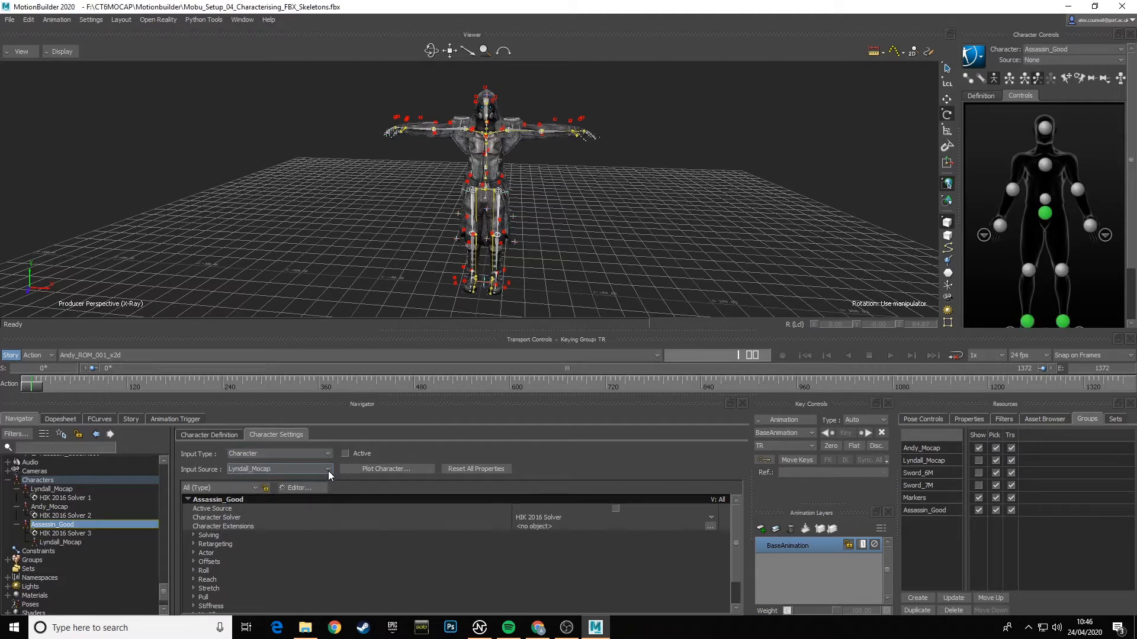
left_click(327, 470)
left_click(258, 489)
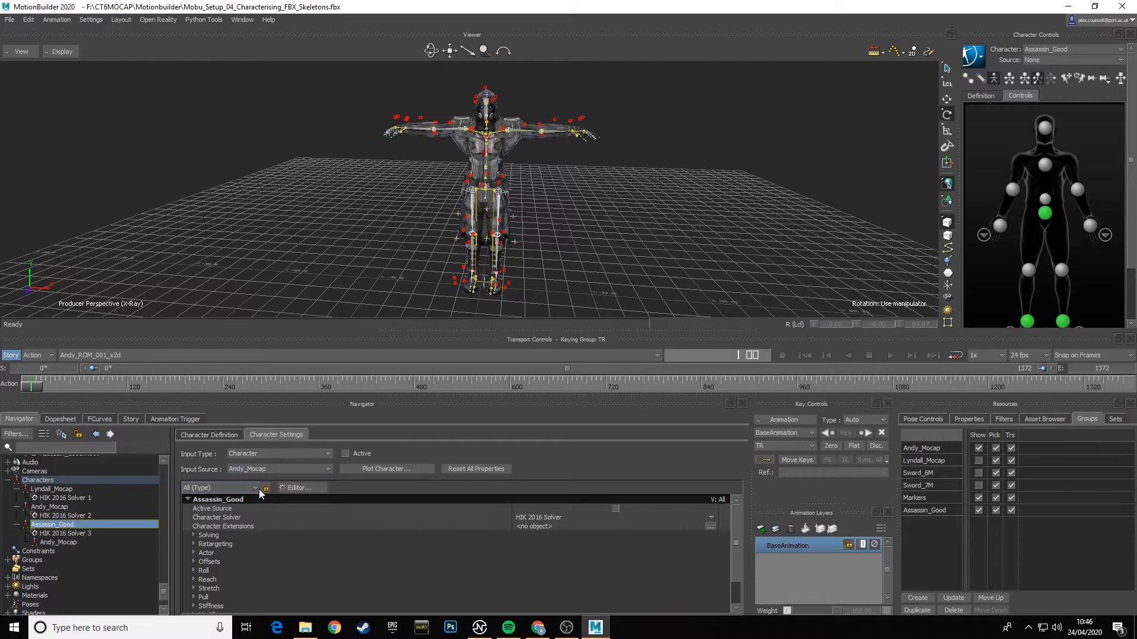
left_click(346, 454)
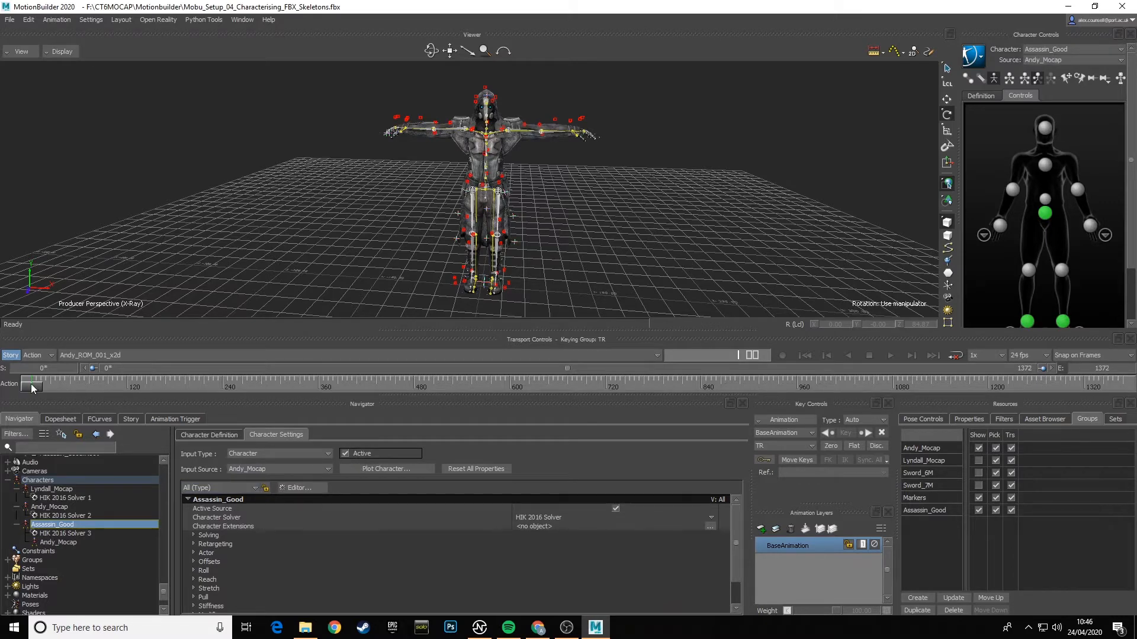
- Scrub the Andy_ROM_001_x2d take to frame 421 and back to the start, checking how the assassin follows the mocap skeleton
left_click_drag(33, 387, 367, 390)
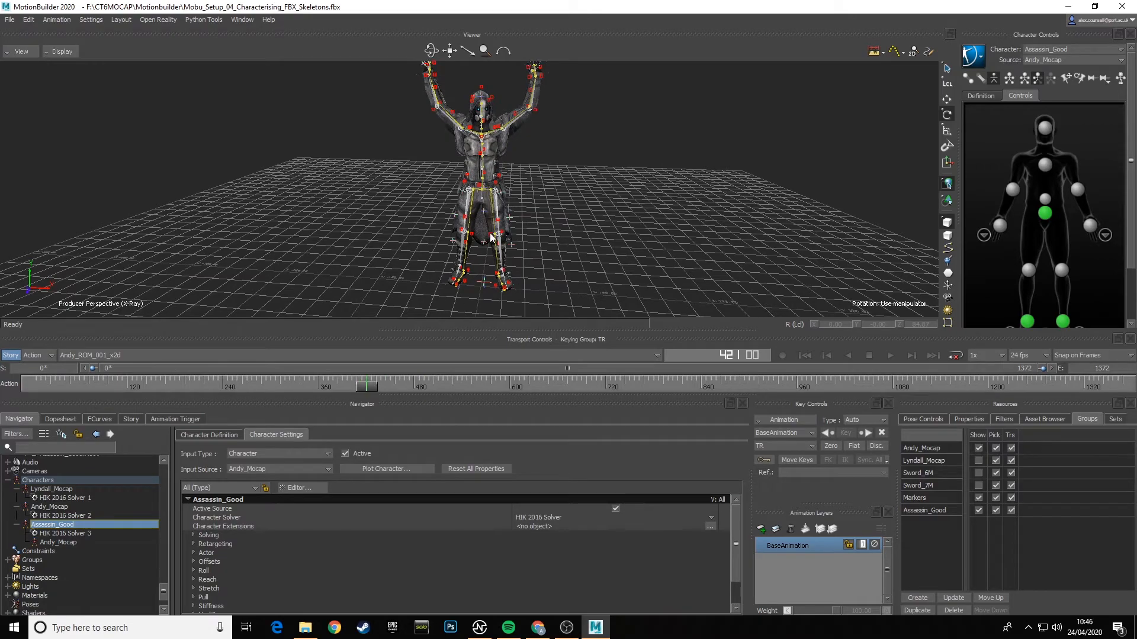
left_click_drag(546, 251, 592, 255, "ctrl+shift")
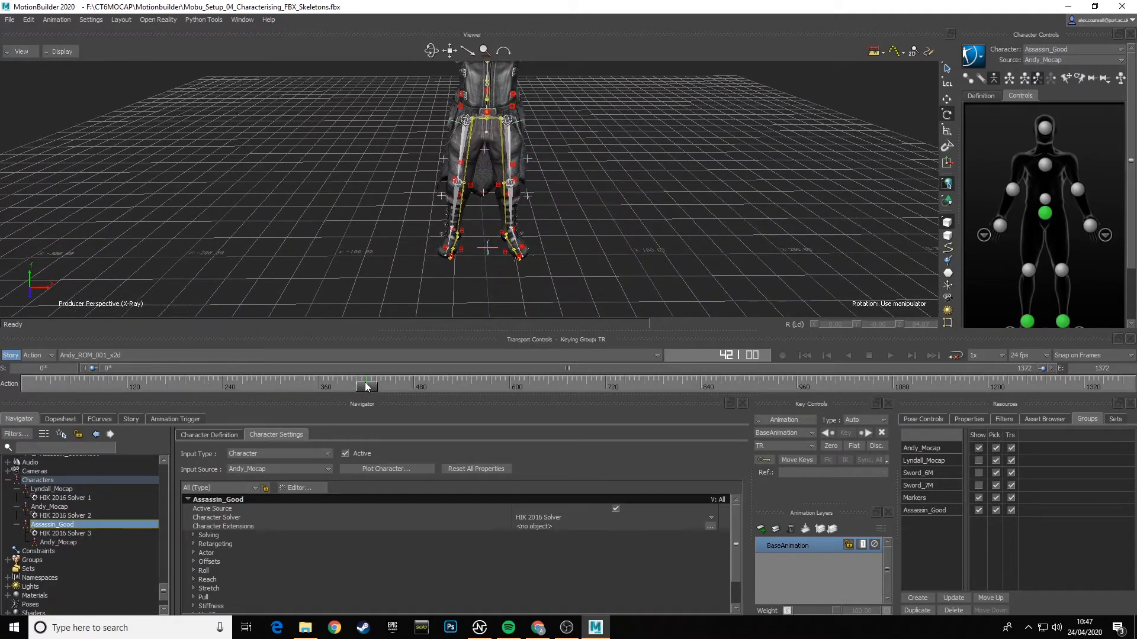
left_click_drag(365, 386, 23, 393)
left_click_drag(586, 216, 610, 219, "ctrl+shift")
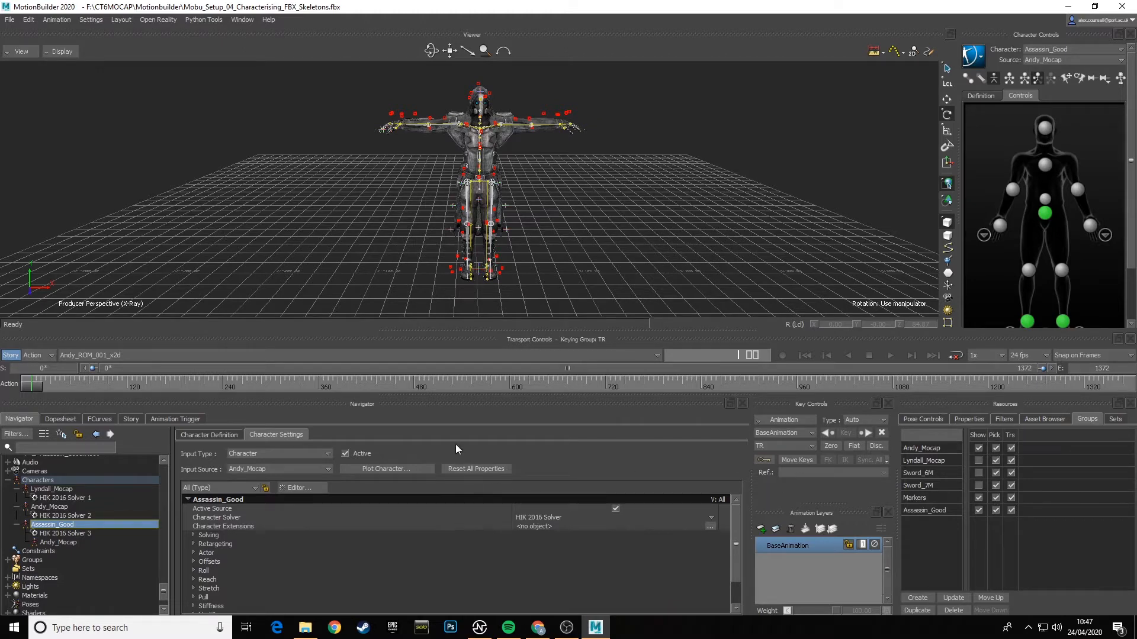
- Switch to the Lyndall_ROM_001_x2d take and return to its first frame
left_click(126, 357)
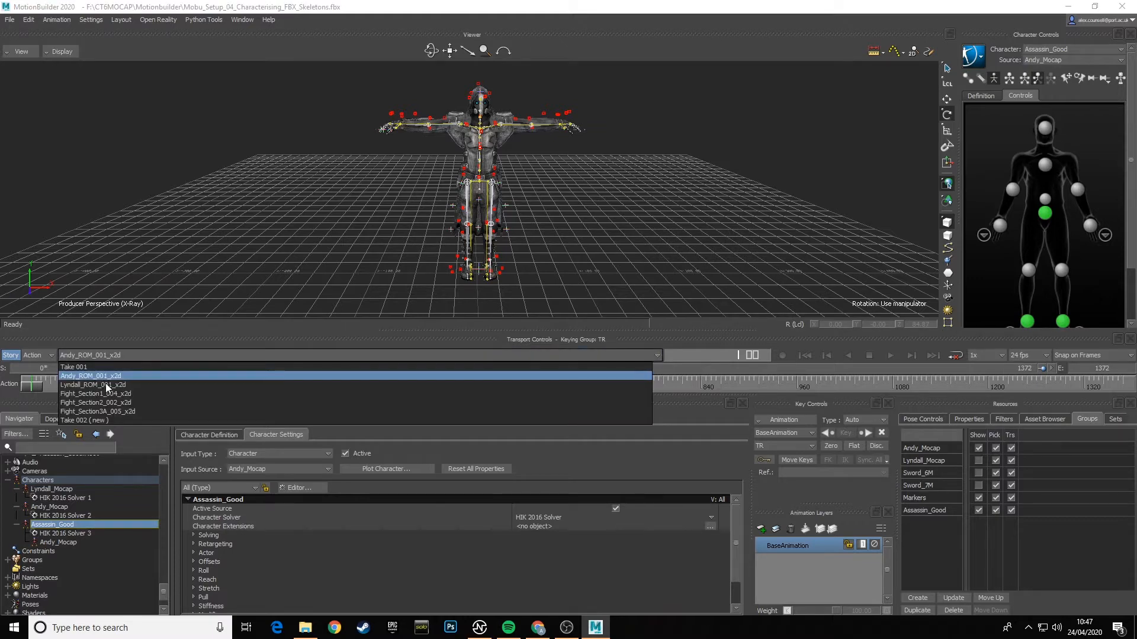
left_click(106, 385)
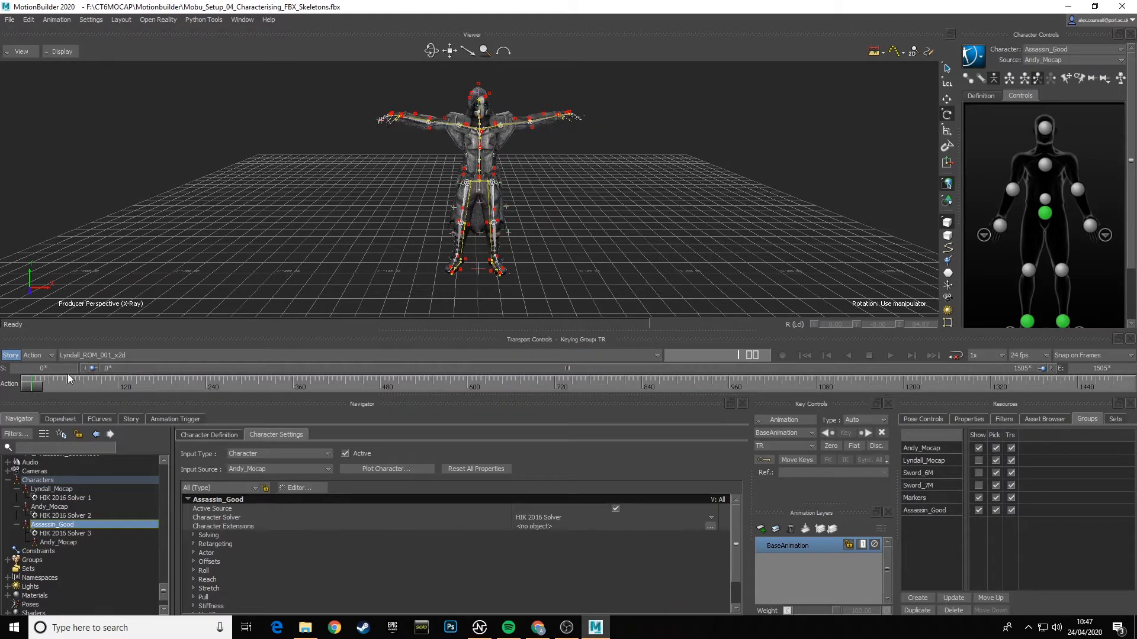
left_click_drag(30, 386, 2, 392)
- Hide the Andy_Mocap and Assassin_Good groups, show Lyndall_Mocap with the markers, and check the skeleton's pose at the first frame
left_click(978, 448)
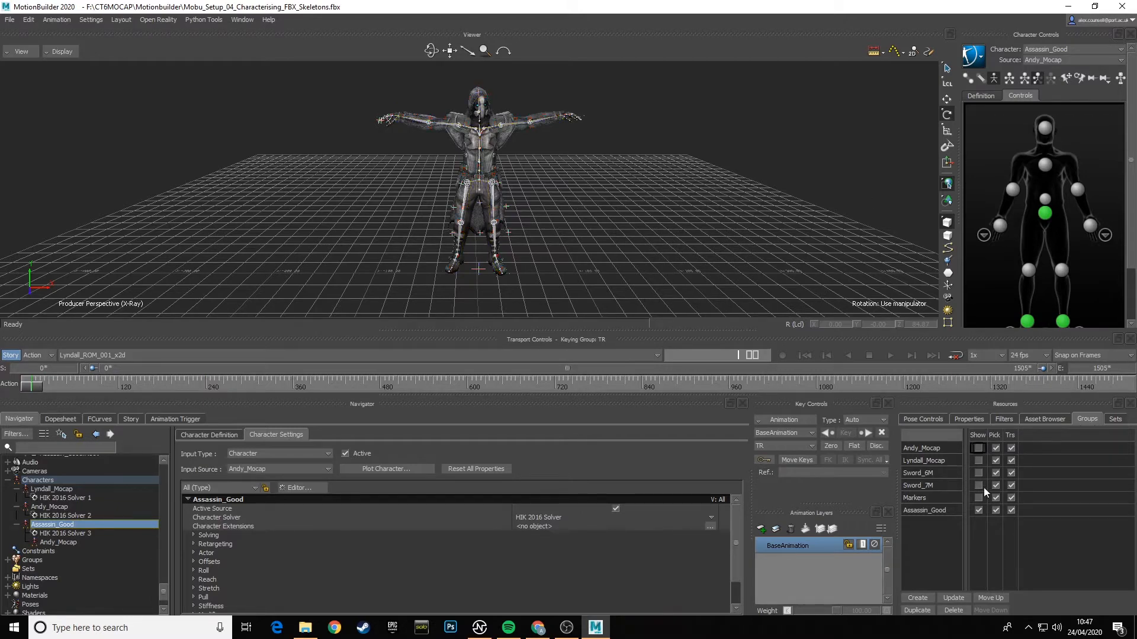
left_click(979, 509)
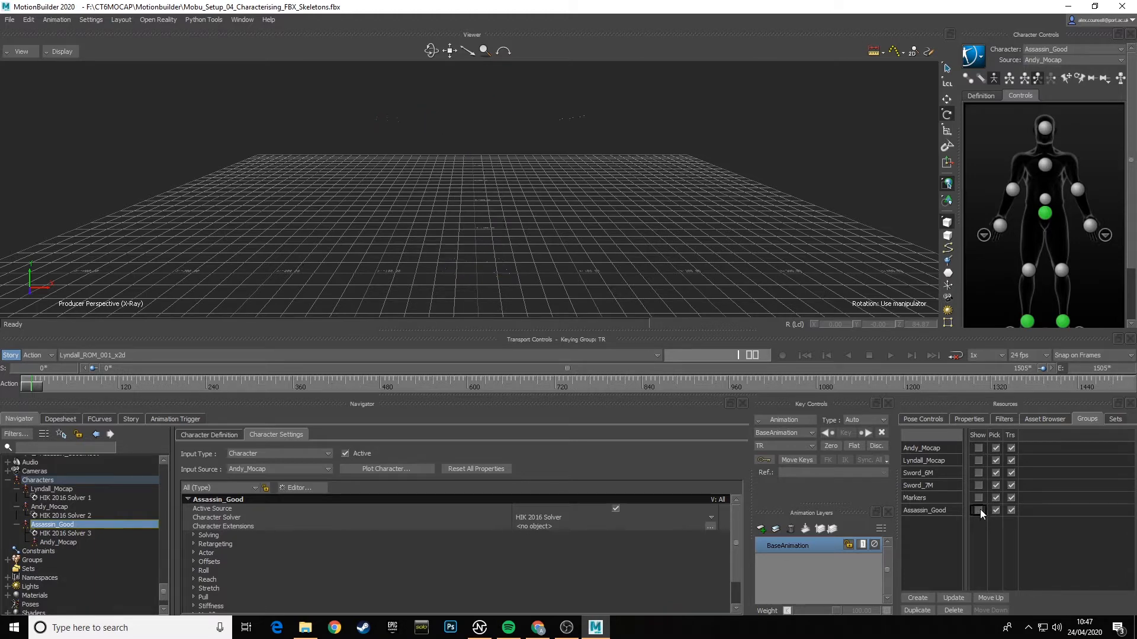
left_click(978, 461)
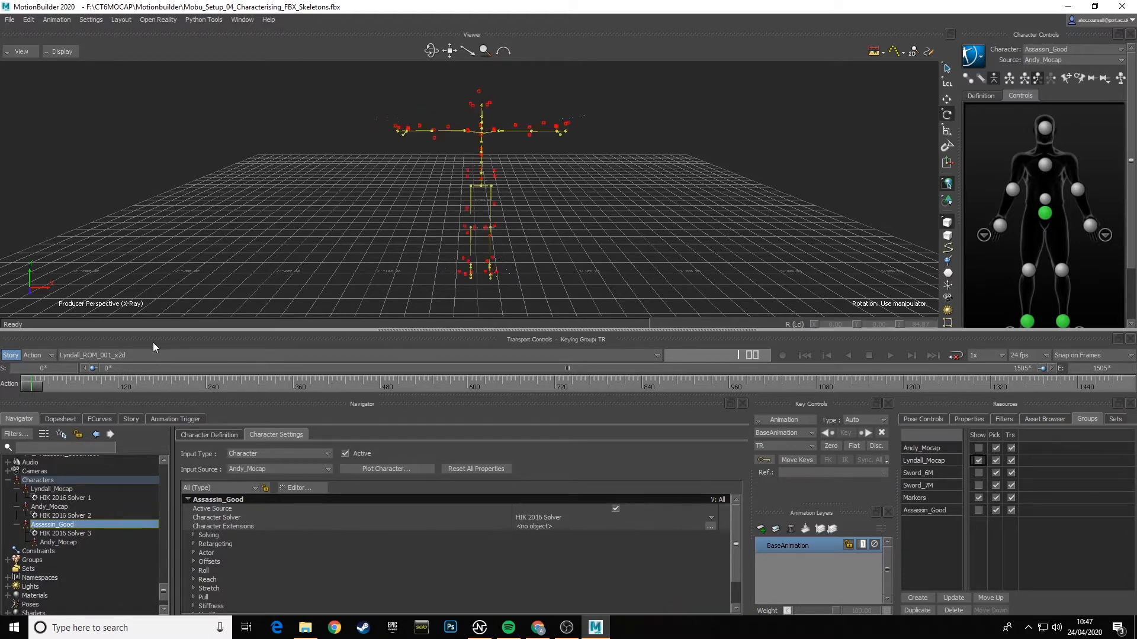
left_click_drag(33, 386, 9, 395)
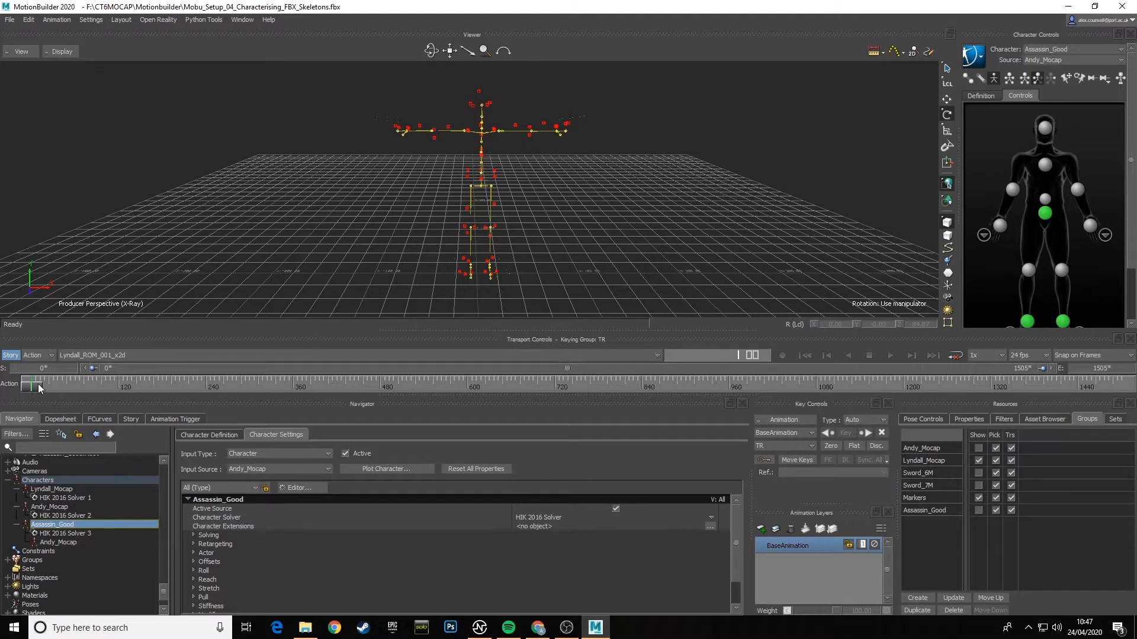
left_click_drag(32, 387, 1, 389)
- Merge the Assassin_Evil_Zeroed model from the FBX_MODELS assets into the scene with no animation
left_click(1050, 418)
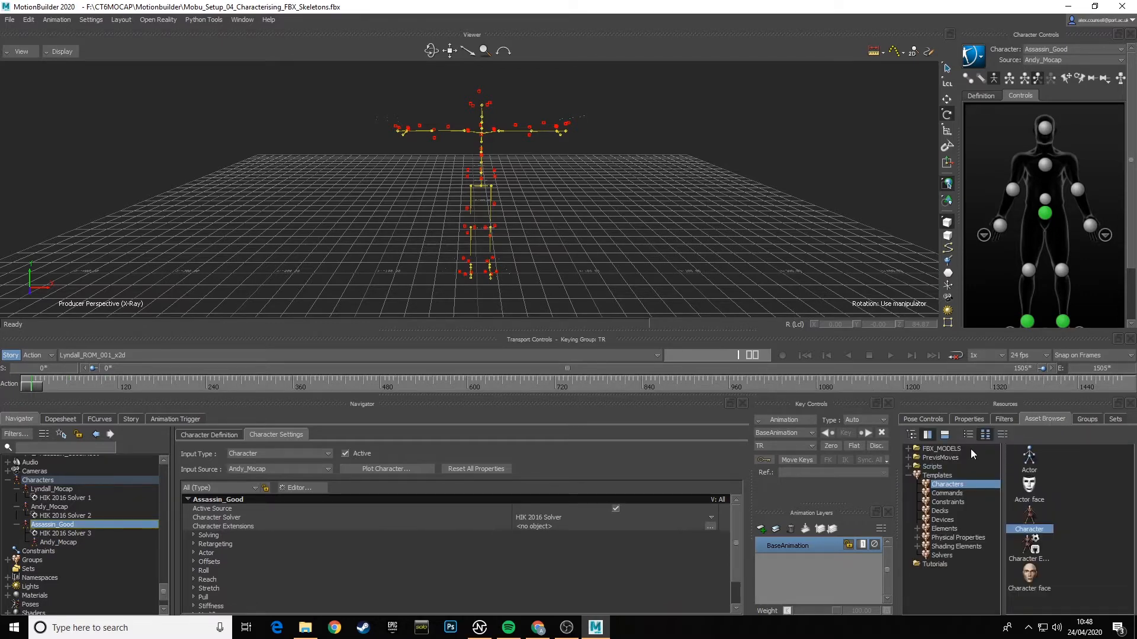
left_click(941, 448)
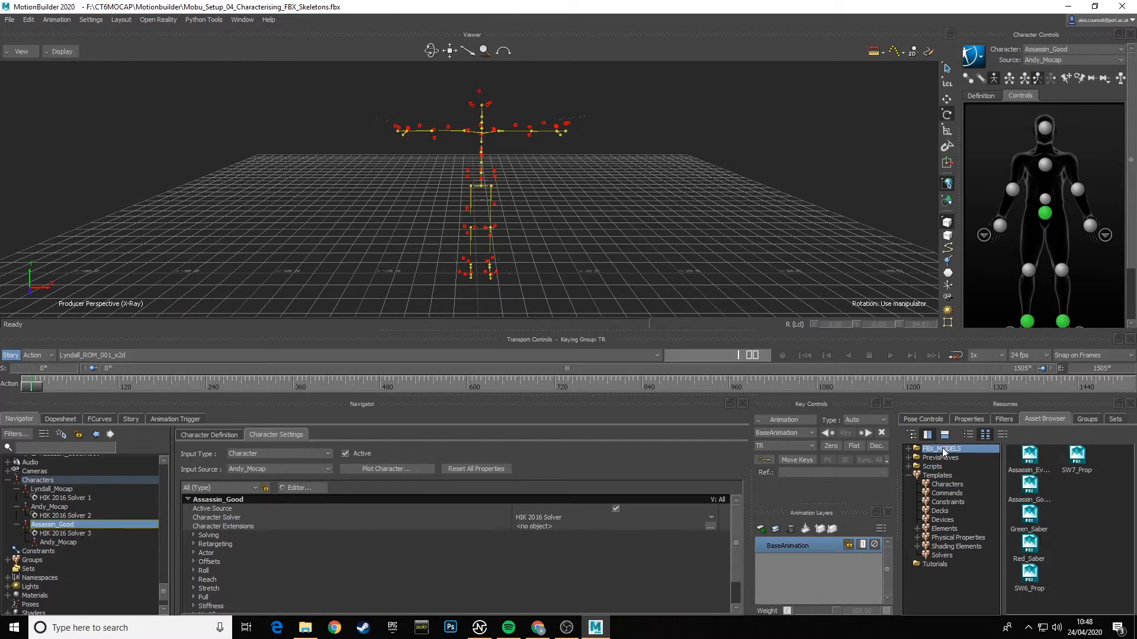
left_click(1031, 464)
left_click_drag(1031, 454, 877, 408)
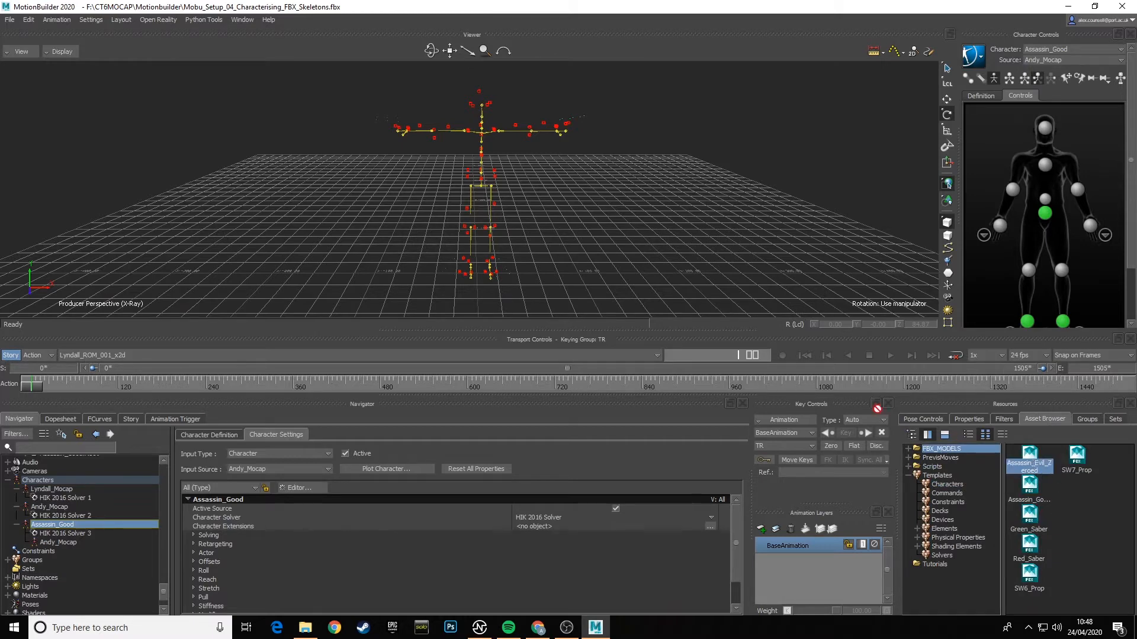
left_click_drag(539, 194, 539, 194)
mouse_move(567, 191)
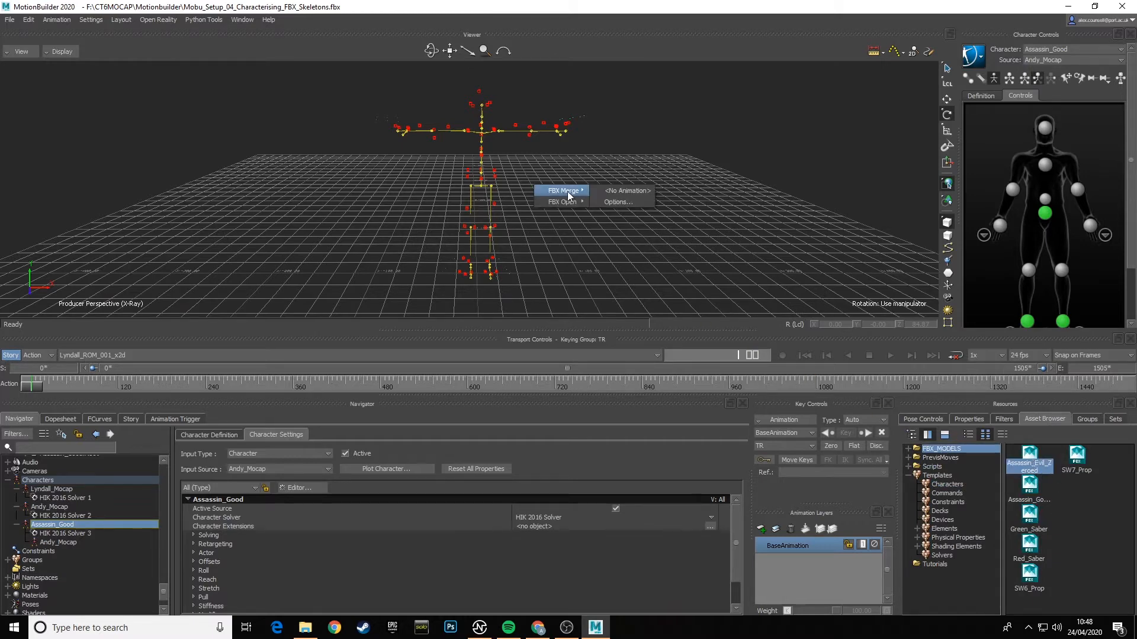
left_click(629, 191)
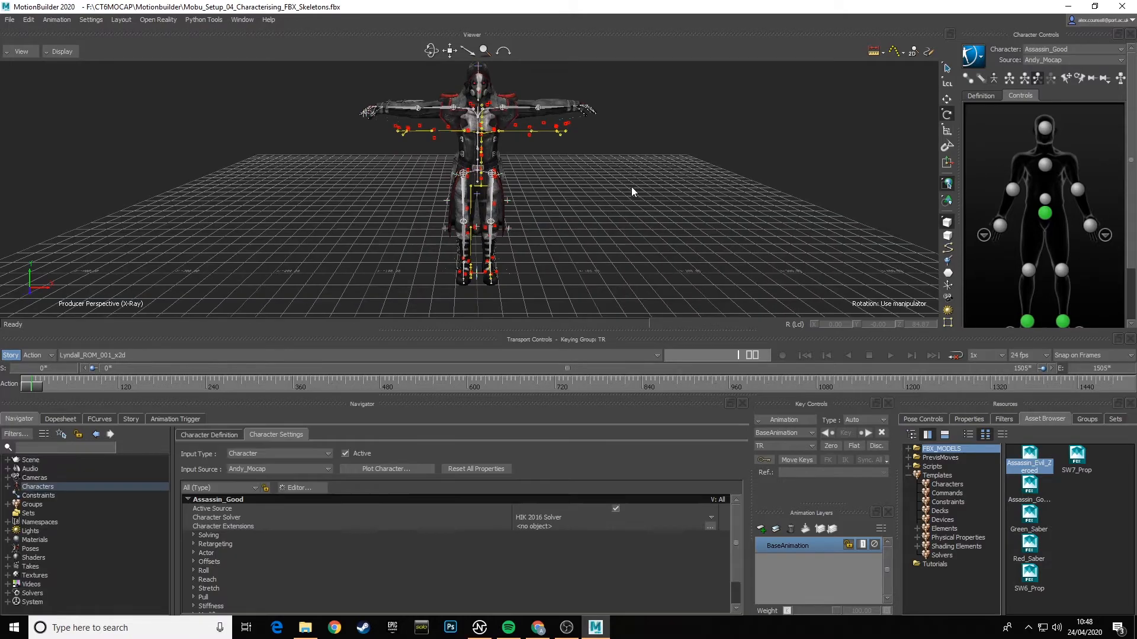
- Expand the scene hierarchy and select the evil assassin's root node, Assassin_Evil:Ref
left_click_drag(581, 205, 598, 235, "ctrl+shift")
scroll(592, 244, "down", 4)
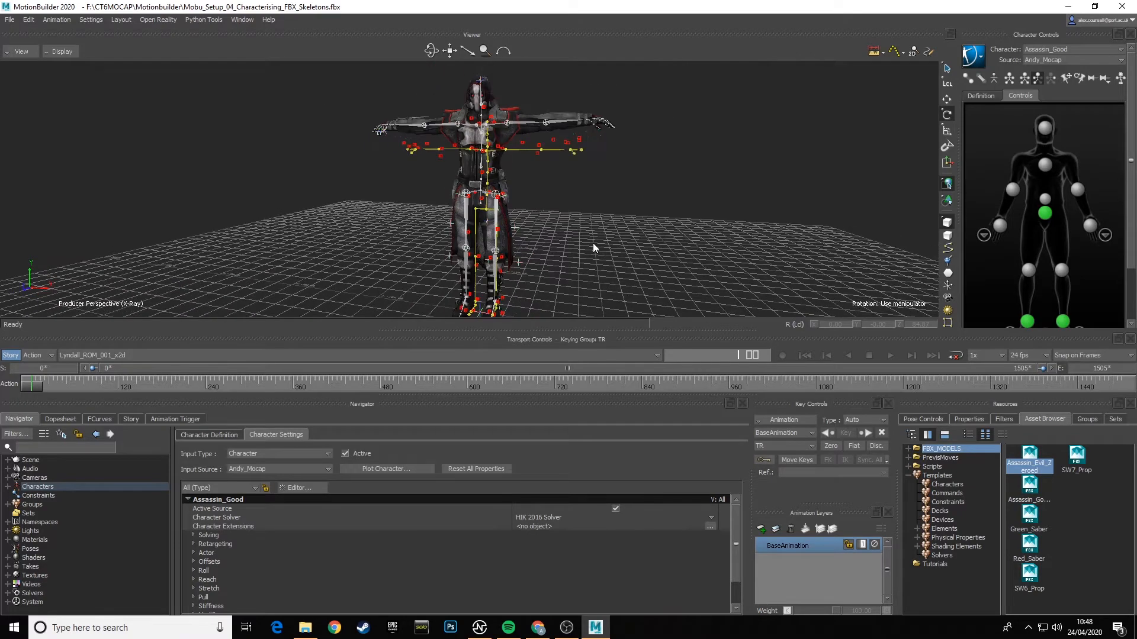
left_click(7, 460)
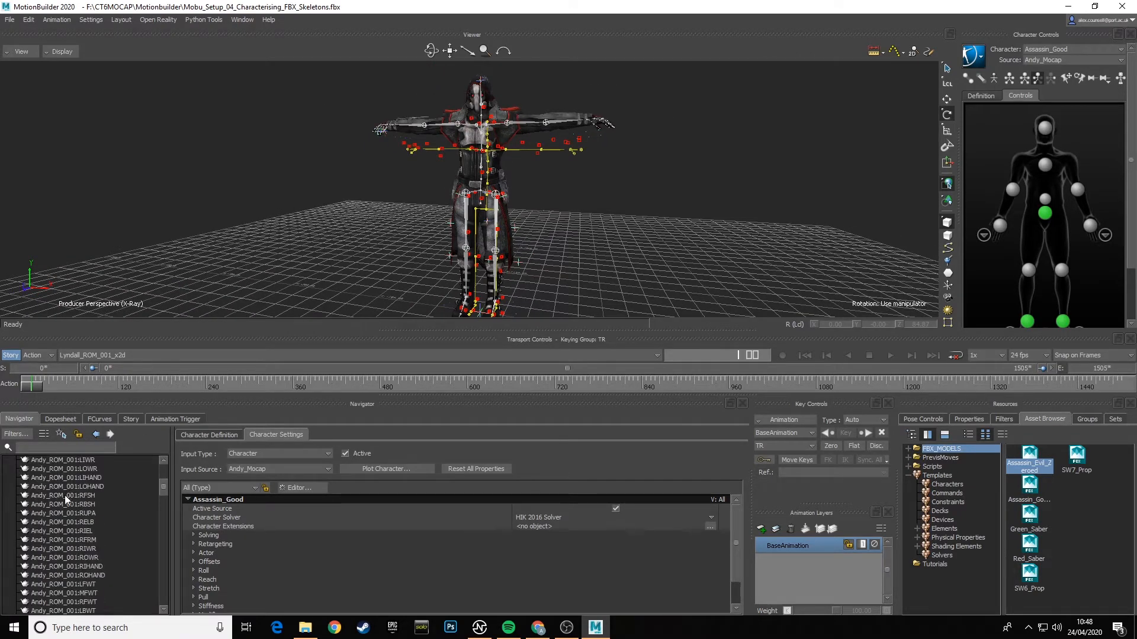
scroll(64, 500, "down", 8)
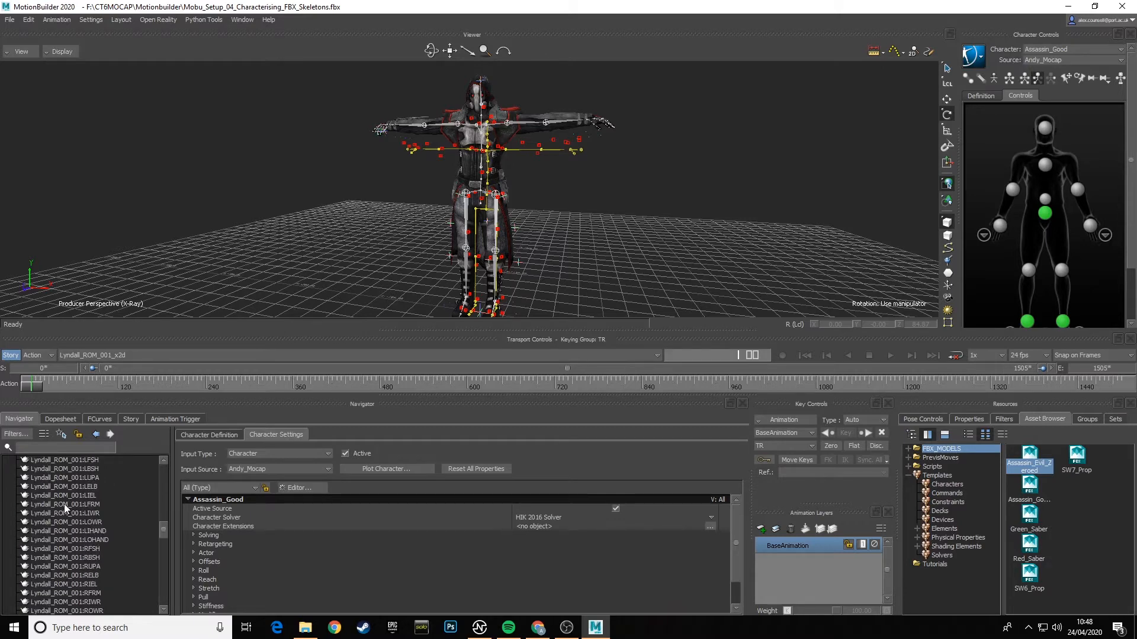
scroll(64, 503, "down", 10)
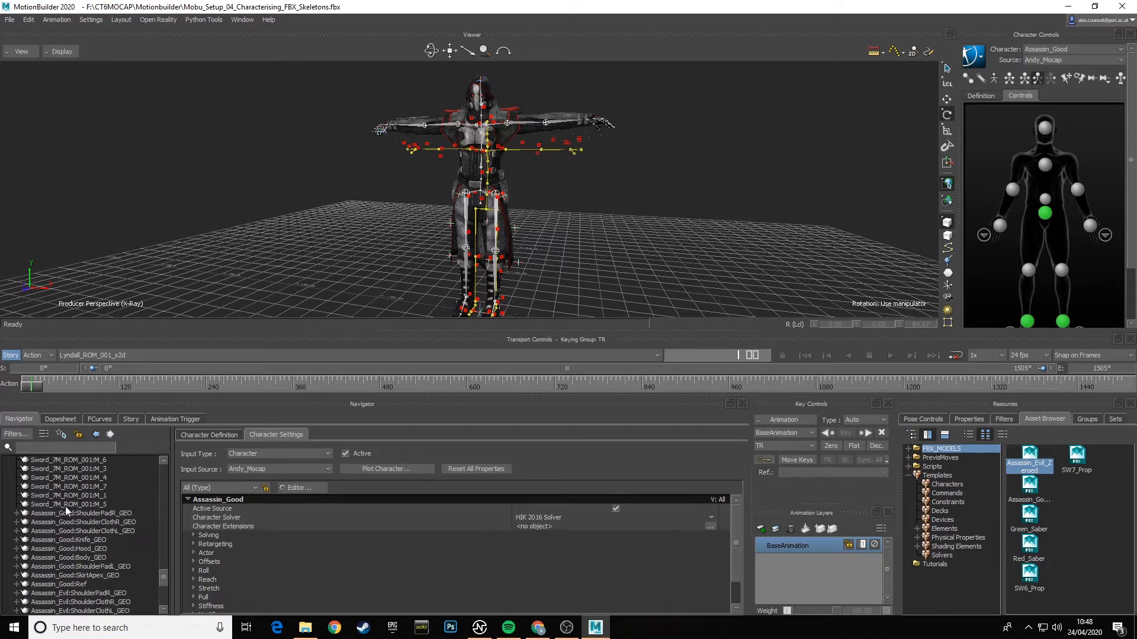
scroll(65, 507, "down", 5)
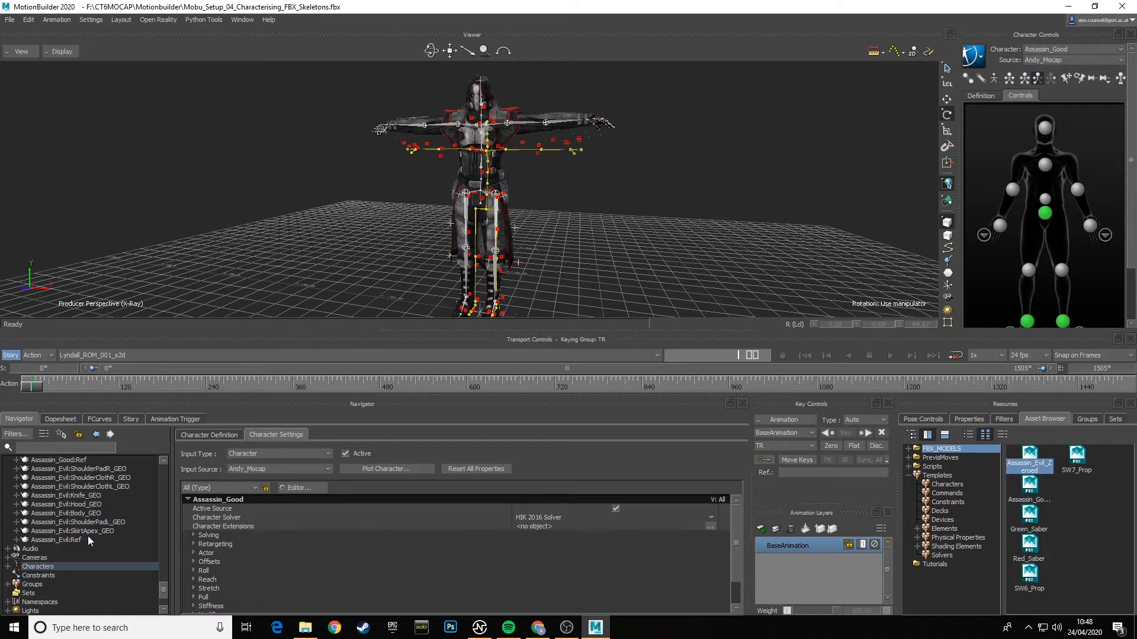
left_click(64, 541)
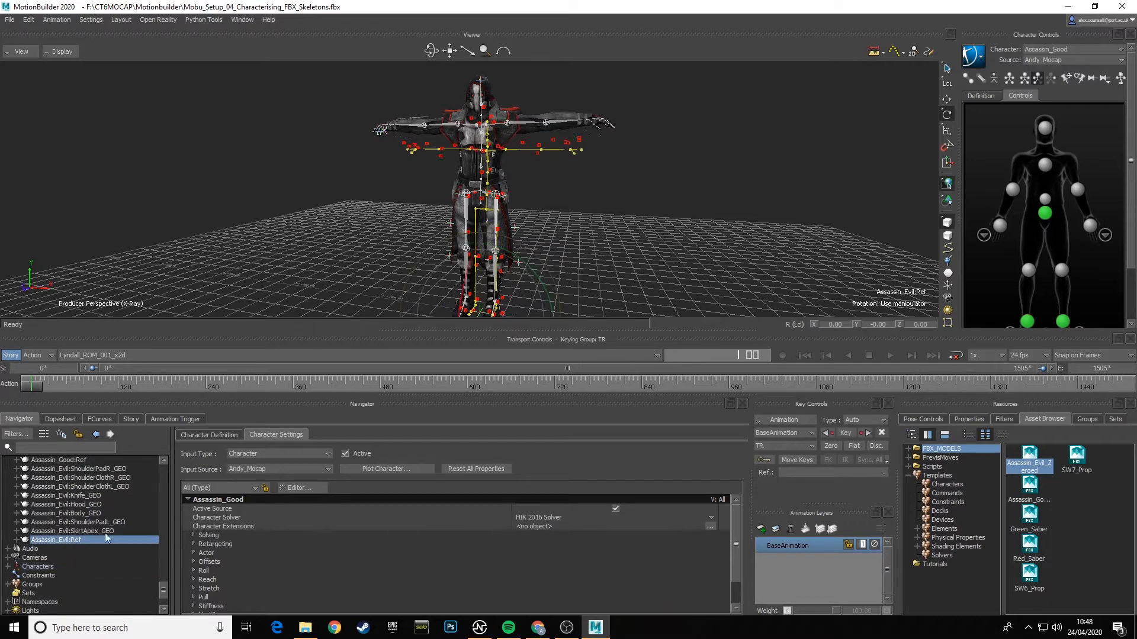
- In the orthographic front view, move Assassin_Evil:Ref along X to about 3.65 to centre it on the Lyndall_Mocap skeleton
left_click_drag(474, 339, 474, 380)
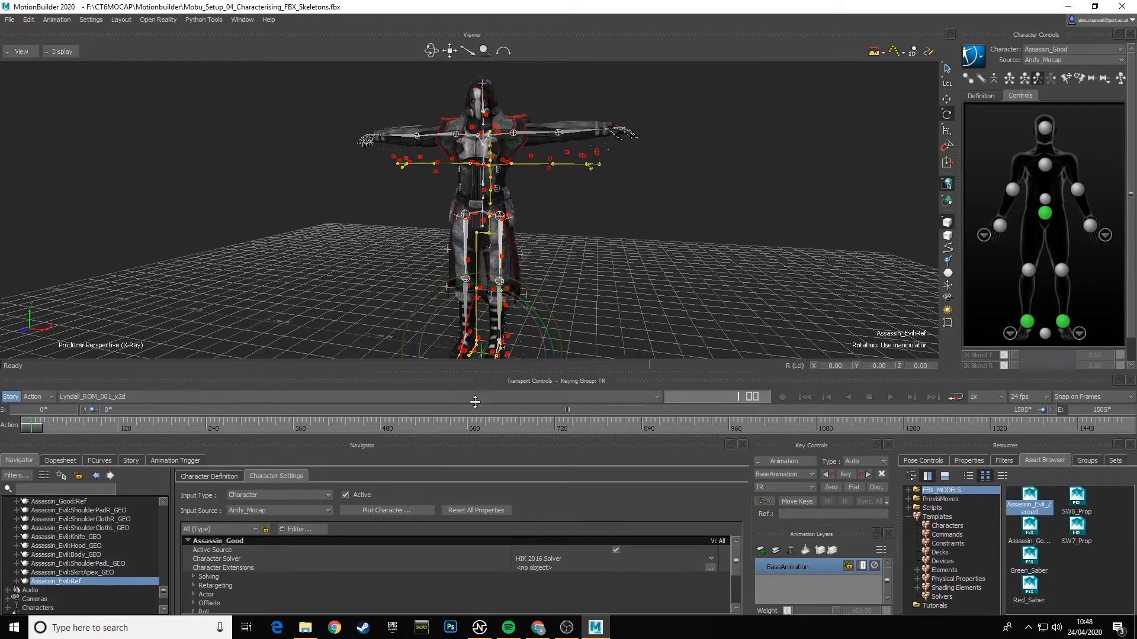
left_click(22, 52)
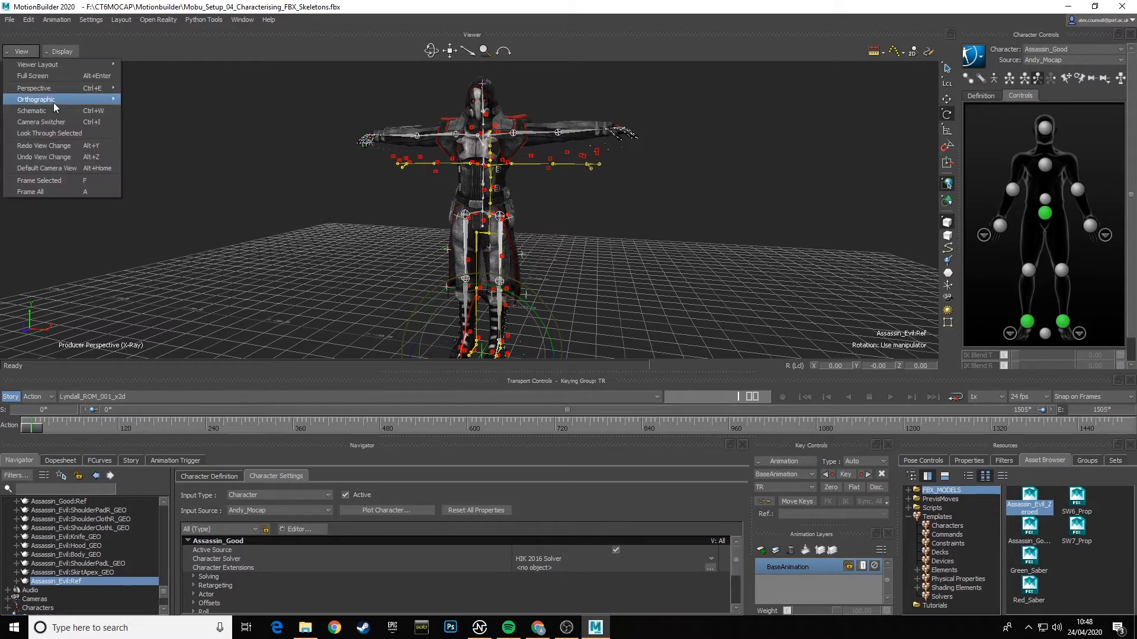
mouse_move(53, 102)
left_click(169, 98)
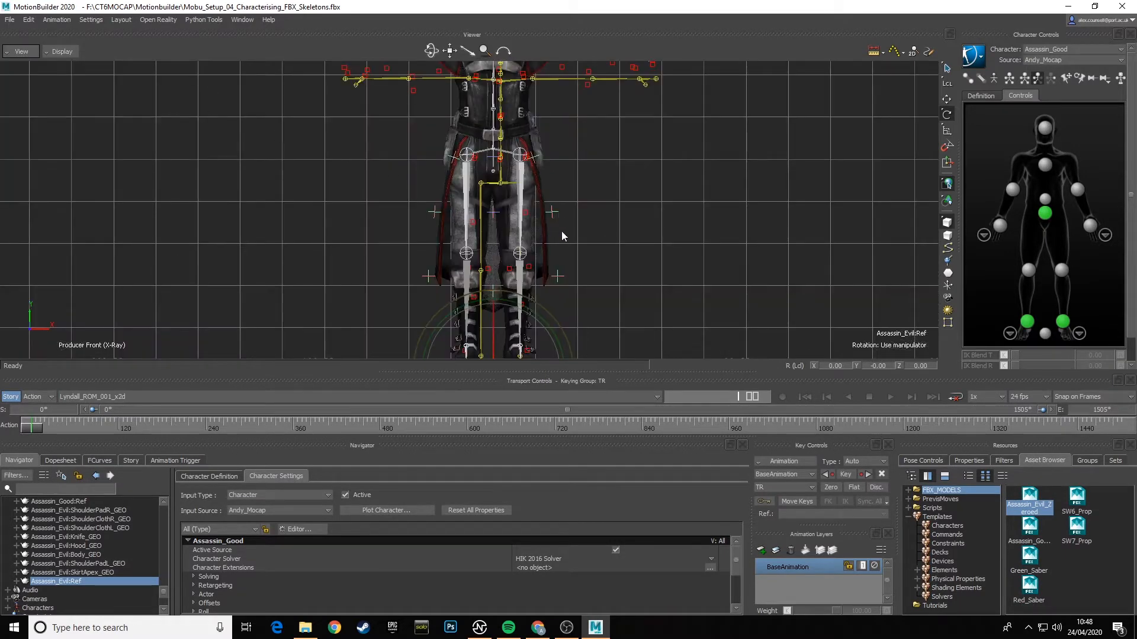
left_click_drag(584, 242, 589, 190, "shift")
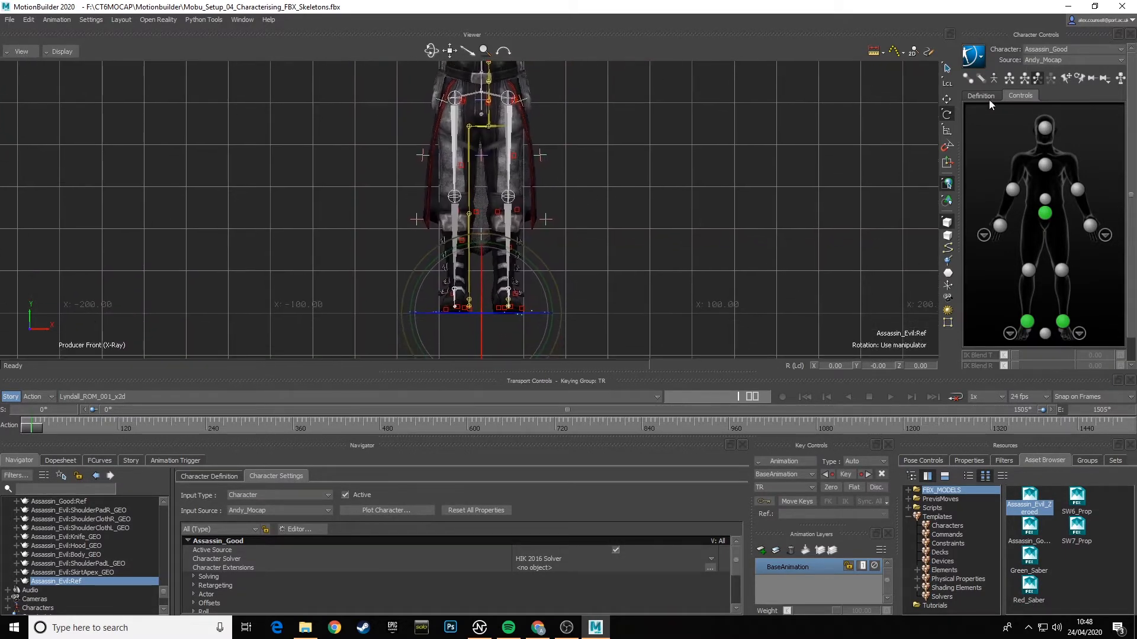
left_click(947, 99)
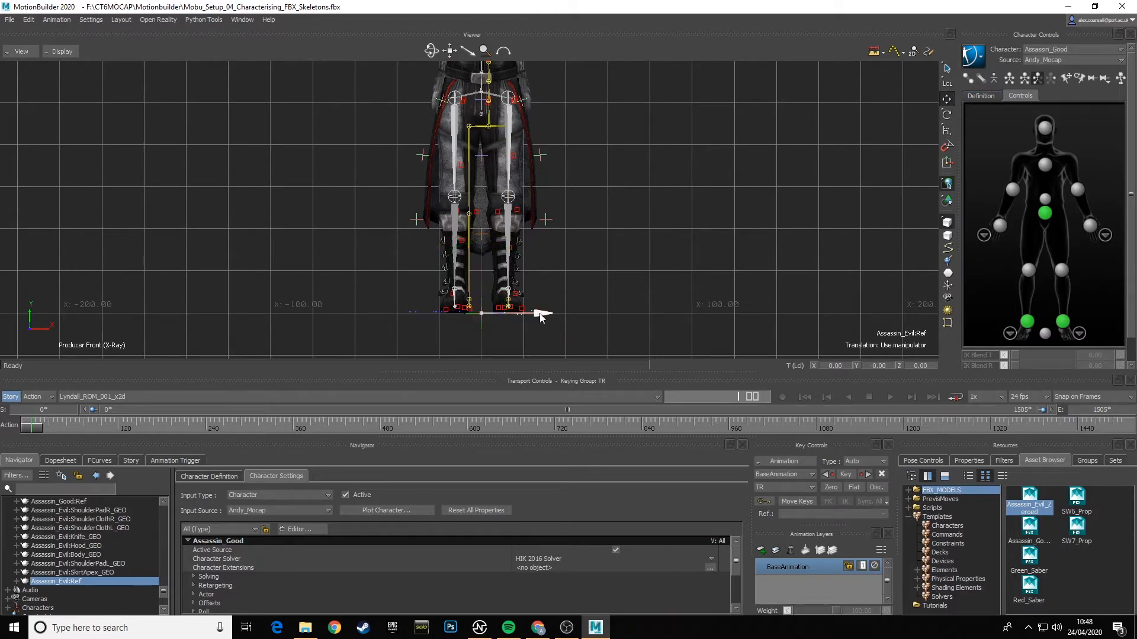
left_click_drag(541, 314, 548, 317)
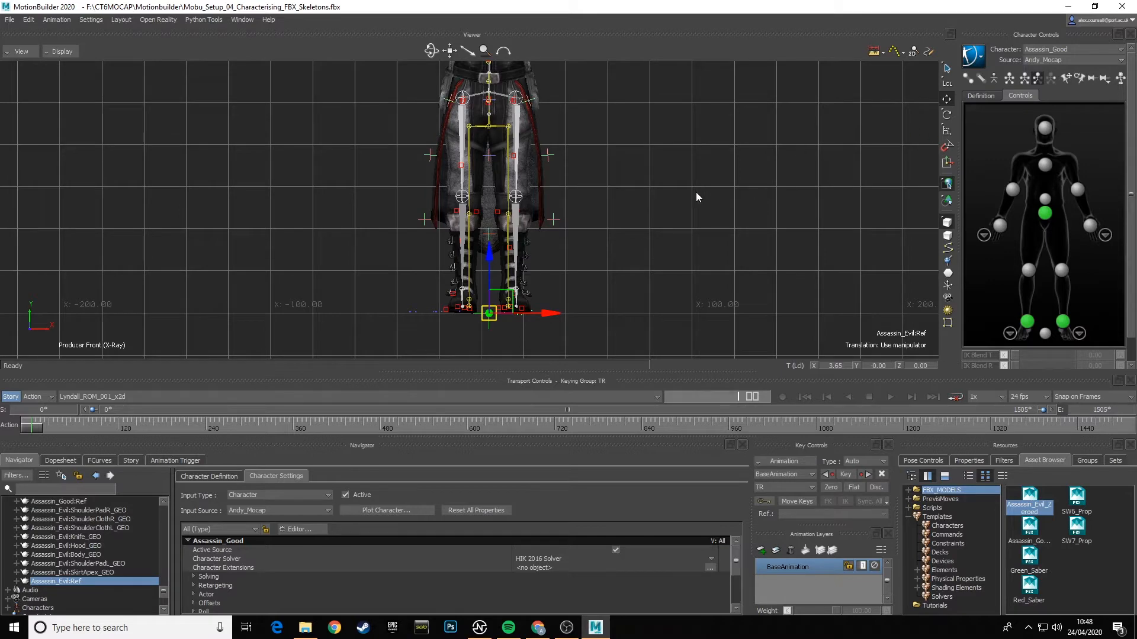
- Scale Assassin_Evil:Ref uniformly to about 0.86 so the hips, legs and shoulders match the mocap skeleton
left_click(947, 131)
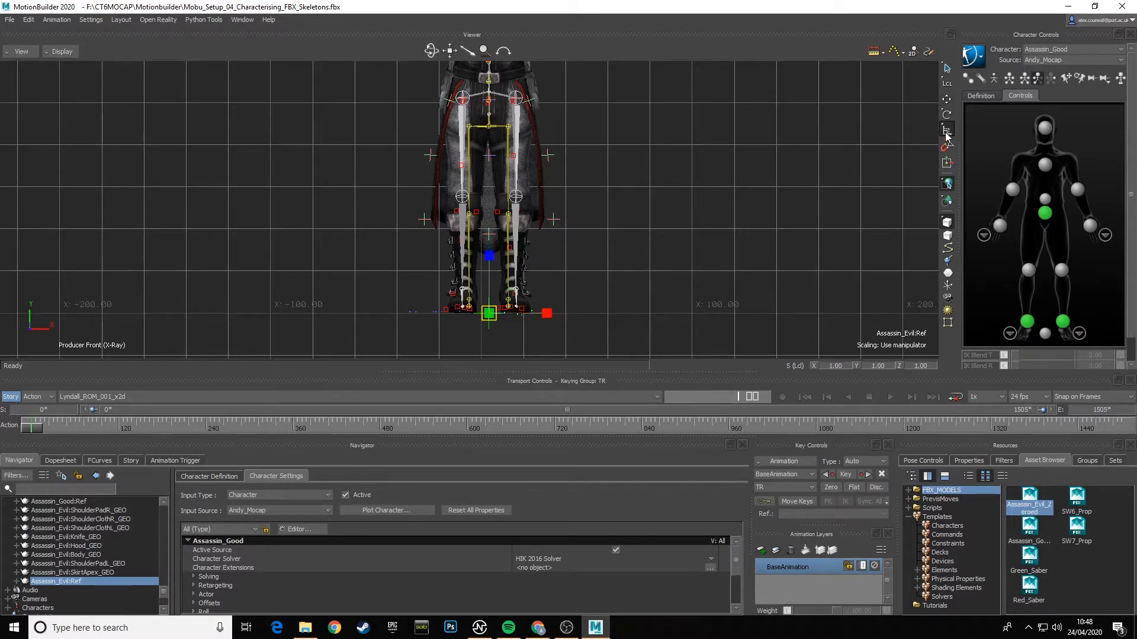
left_click_drag(489, 314, 484, 318)
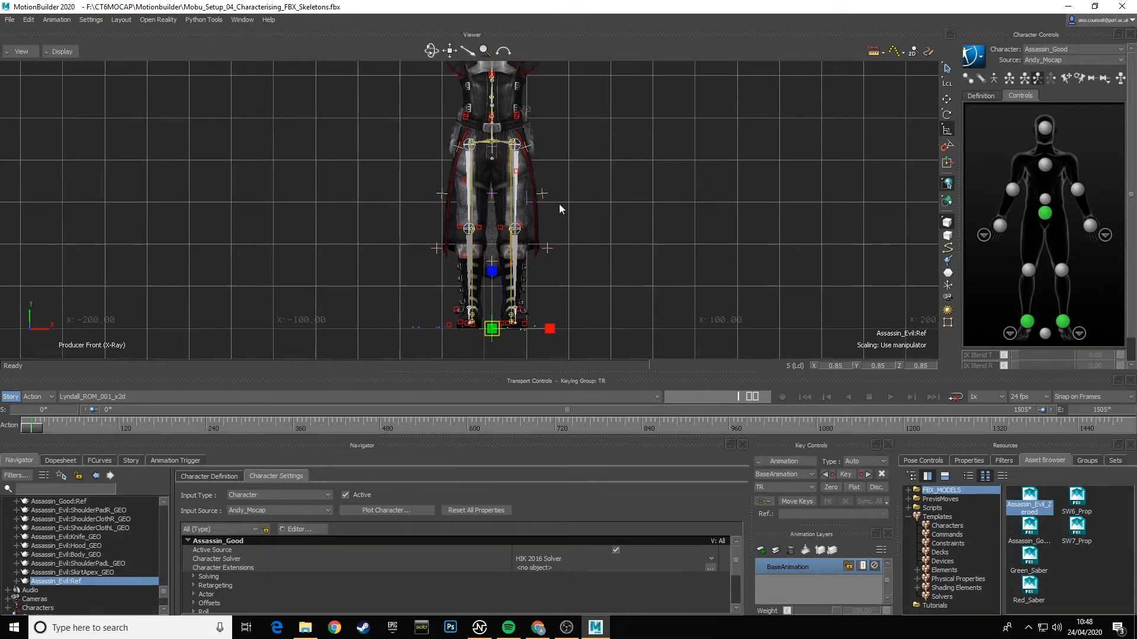
left_click_drag(558, 204, 556, 232, "shift")
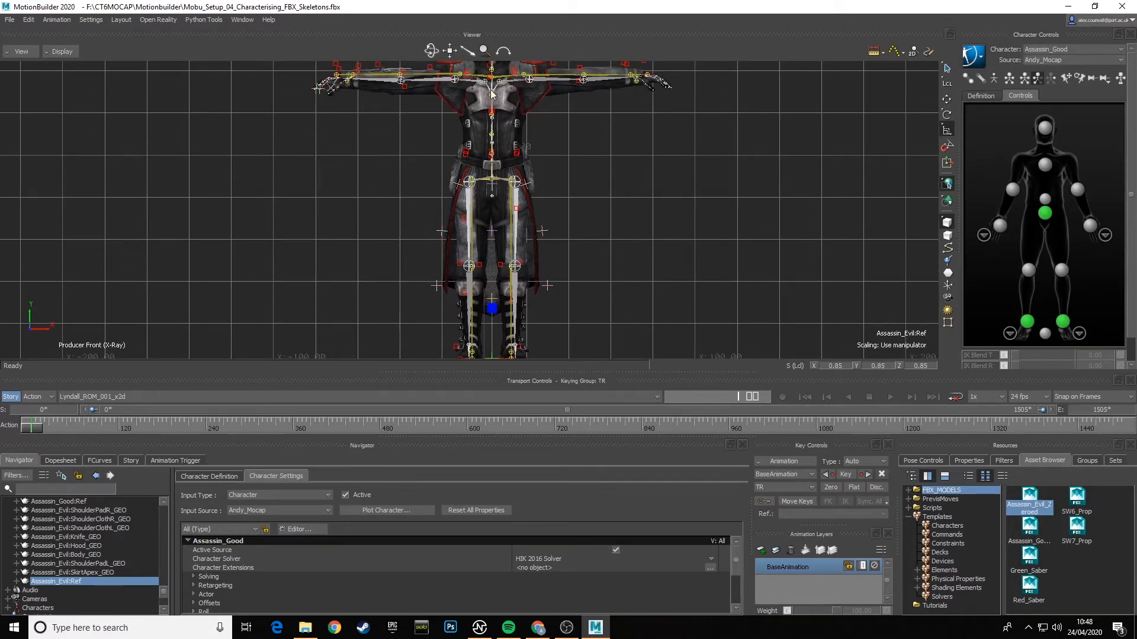
left_click_drag(535, 300, 575, 235, "shift")
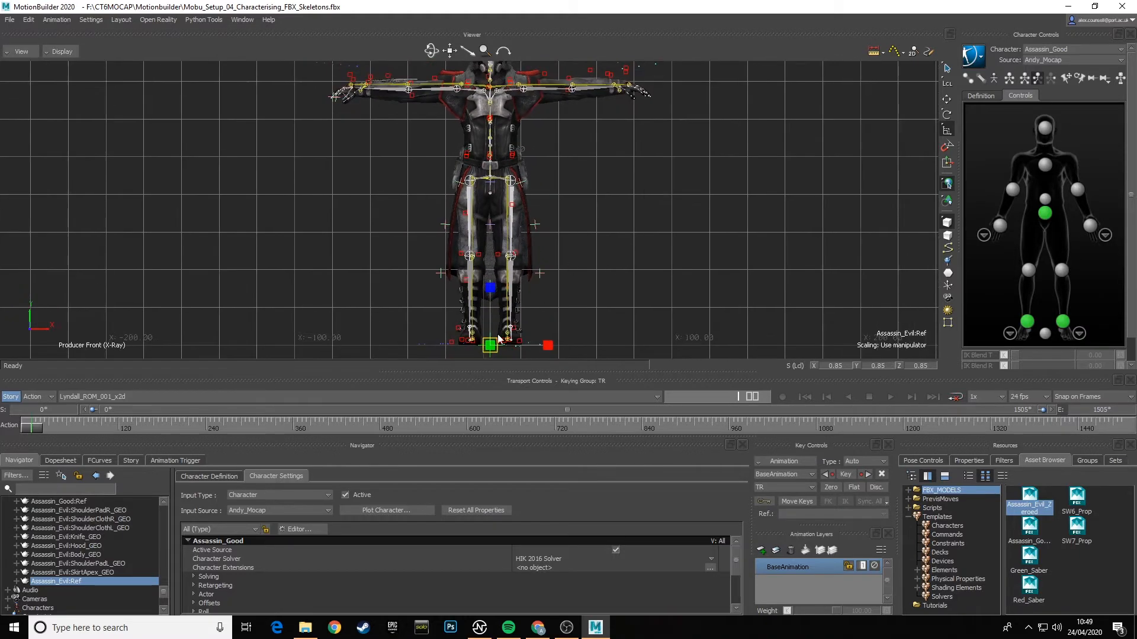
key("ctrl+a")
key("ctrl+a")
key("ctrl+a")
left_click_drag(496, 345, 501, 341)
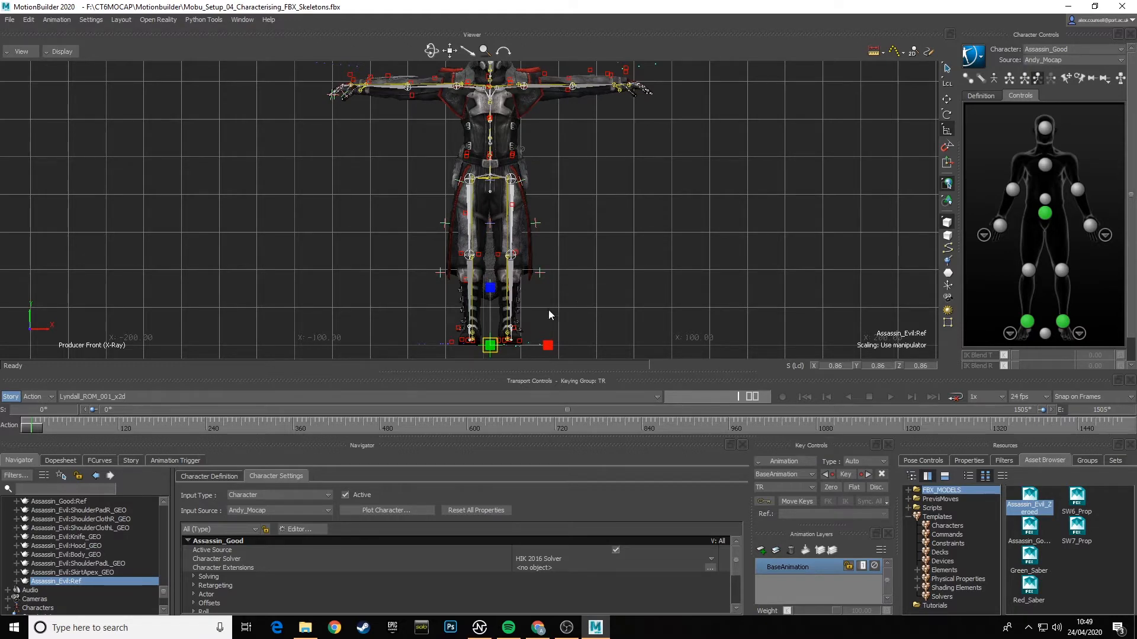
- Fine-tune the position of Assassin_Evil:Ref along X to about 3.71
left_click(947, 99)
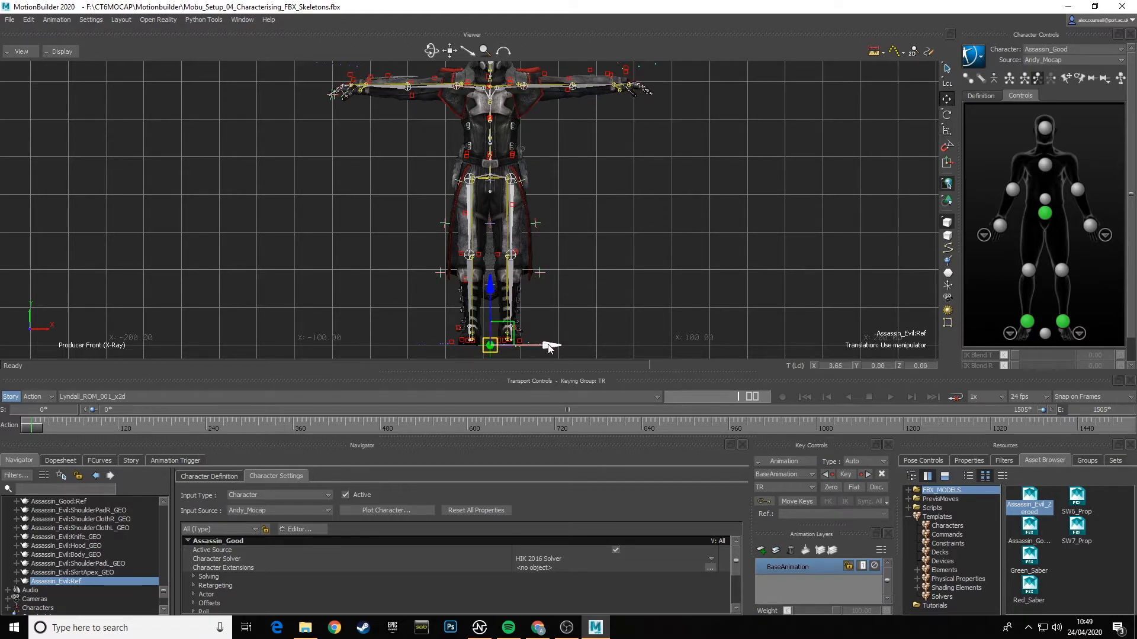
mouse_move(541, 351)
left_mouse_down()
mouse_move(531, 354)
mouse_move(570, 352)
mouse_move(541, 351)
left_mouse_up()
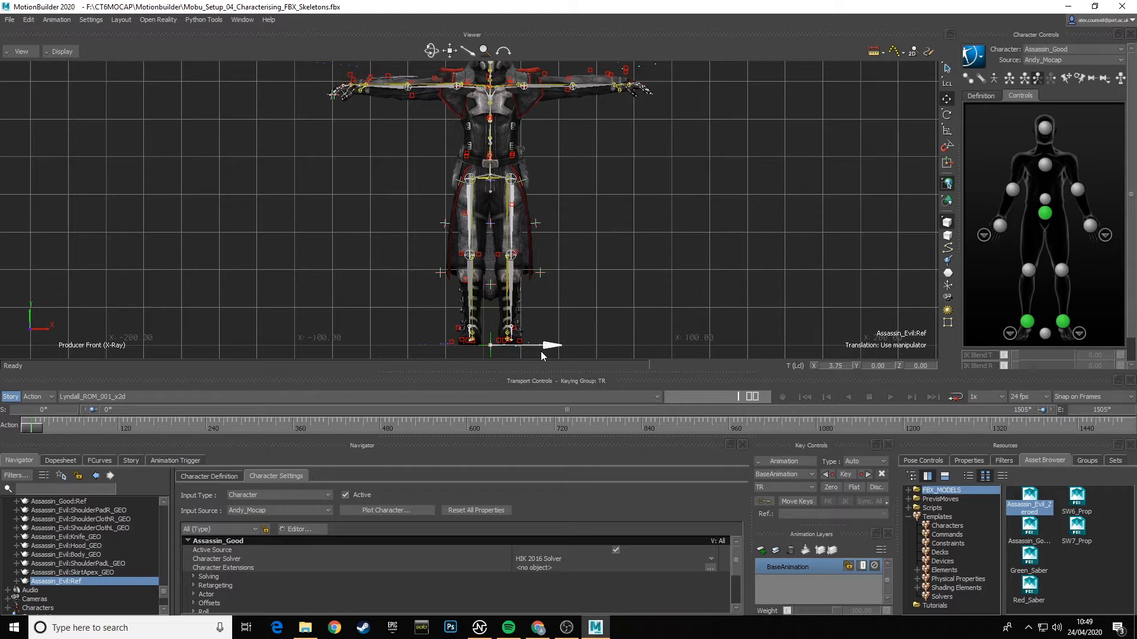
left_click_drag(541, 351, 539, 350)
- Rotate Assassin_Evil's LeftShoulder and RightShoulder bones upward to meet the mocap shoulder joints, the right one to about 4.35 in Y
scroll(541, 250, "up", 5)
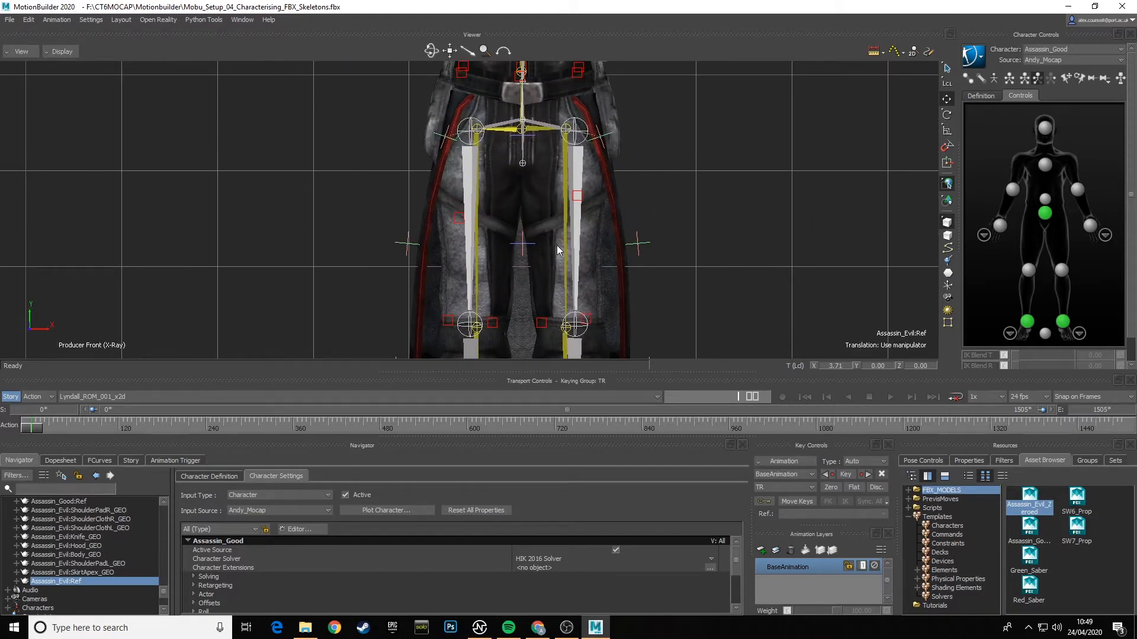
scroll(585, 182, "down", 4)
scroll(585, 176, "down", 4)
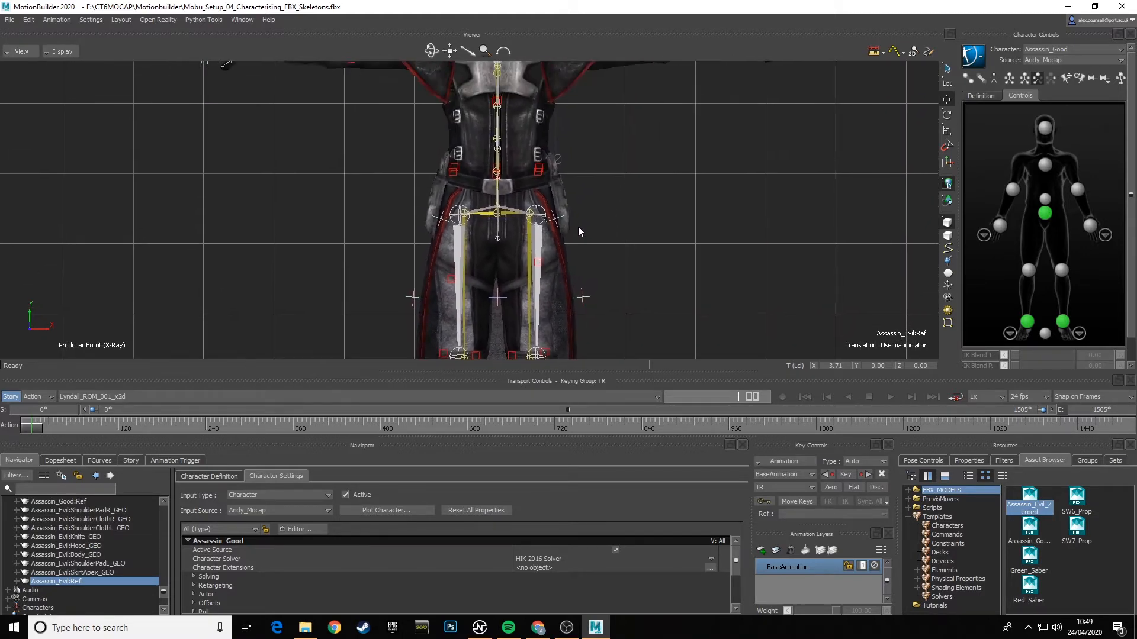
scroll(575, 275, "up", 5)
left_click_drag(576, 215, 573, 146, "shift")
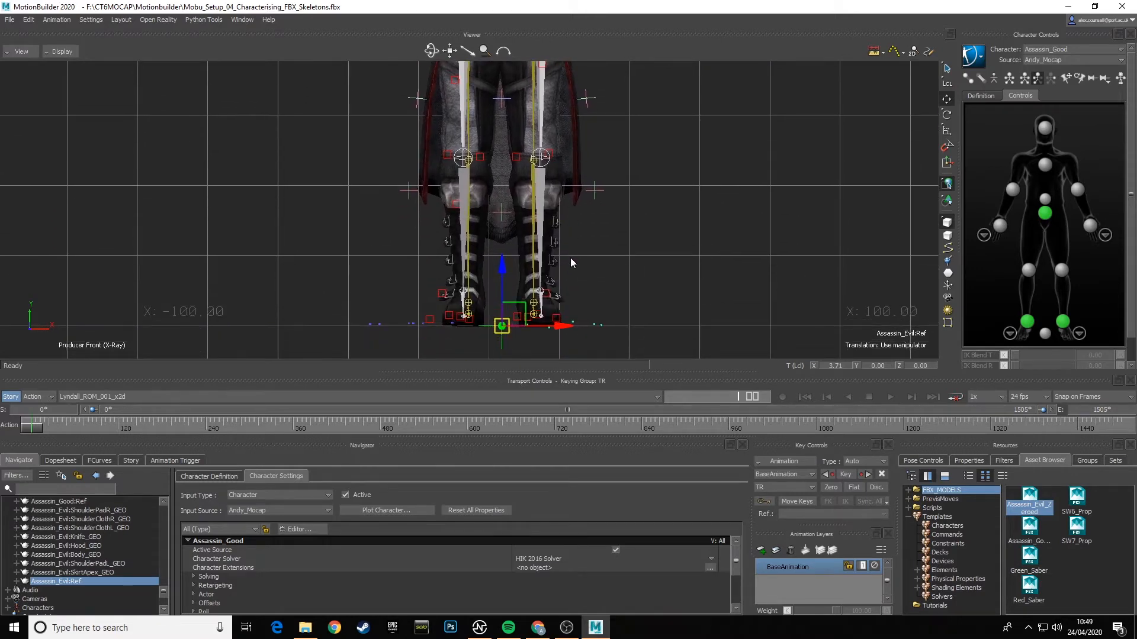
mouse_move(581, 209)
left_mouse_down("shift")
mouse_move(576, 264)
mouse_move(587, 193)
mouse_move(582, 281)
mouse_move(591, 246)
mouse_move(599, 297)
left_mouse_up("shift")
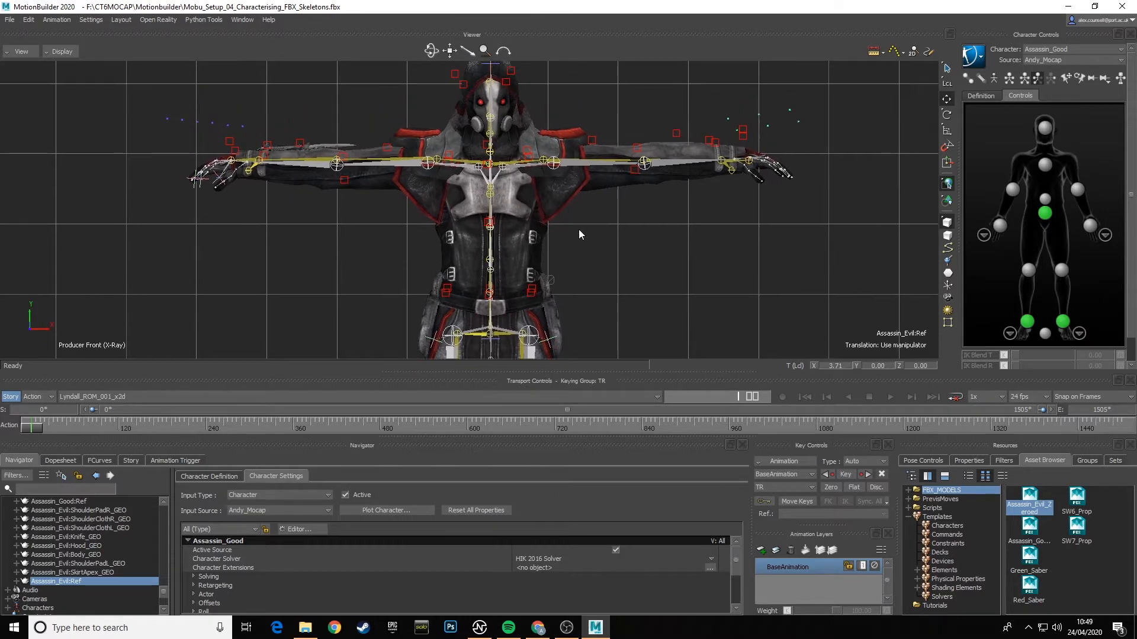
left_click_drag(579, 230, 600, 291, "ctrl")
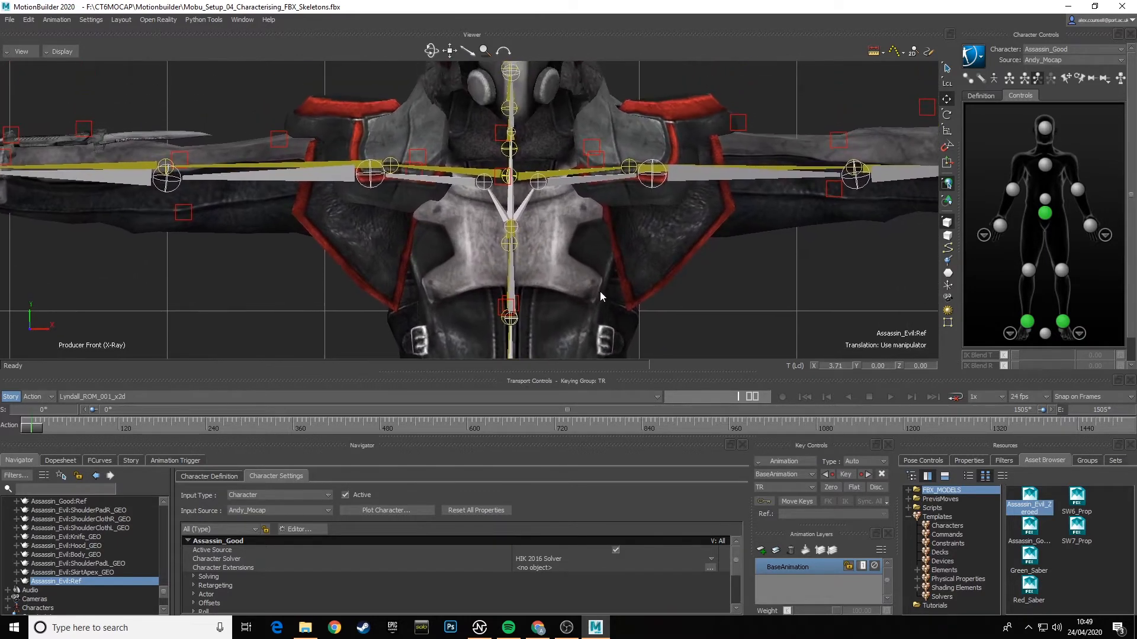
left_click(585, 180)
key("r")
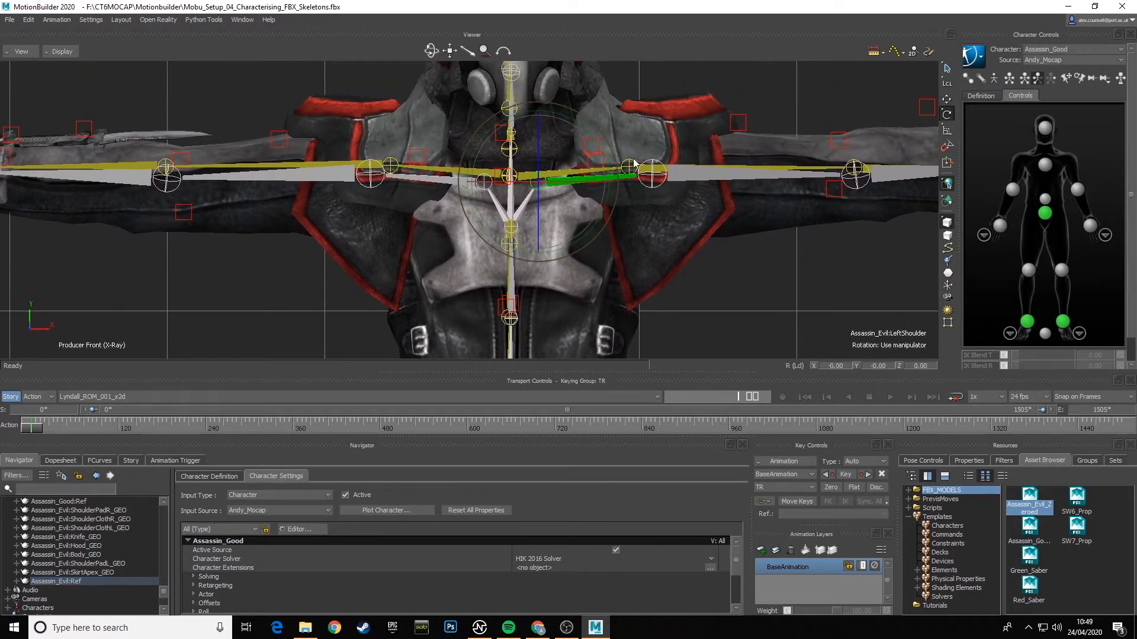
left_click_drag(585, 128, 584, 97)
left_click(439, 181)
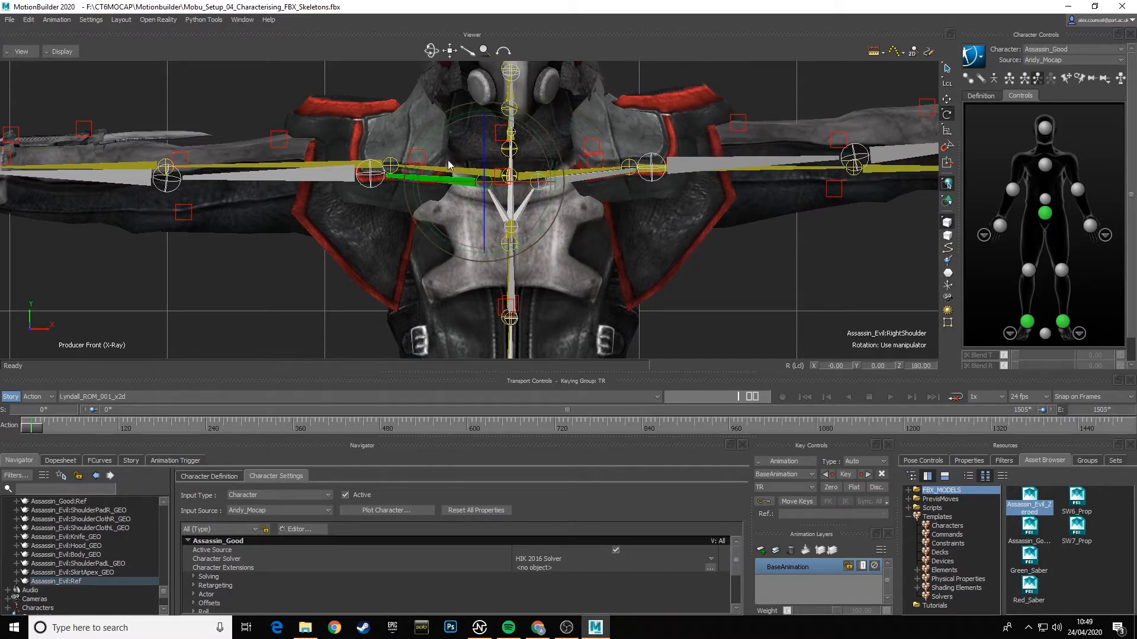
left_click_drag(439, 125, 447, 91)
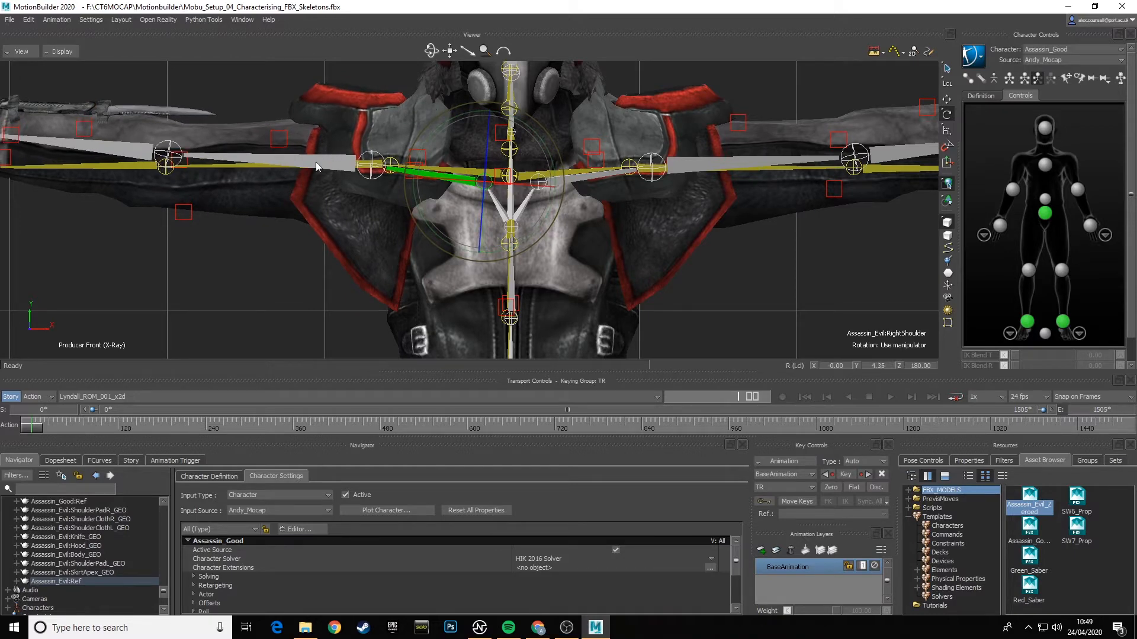
- Rotate Assassin_Evil's RightArm bone down to about X 71.62, Y -82.11, Z -156.32, in line with the mocap arm
left_click(315, 162)
left_click_drag(315, 117, 308, 151)
left_click_drag(231, 233, 412, 230, "shift")
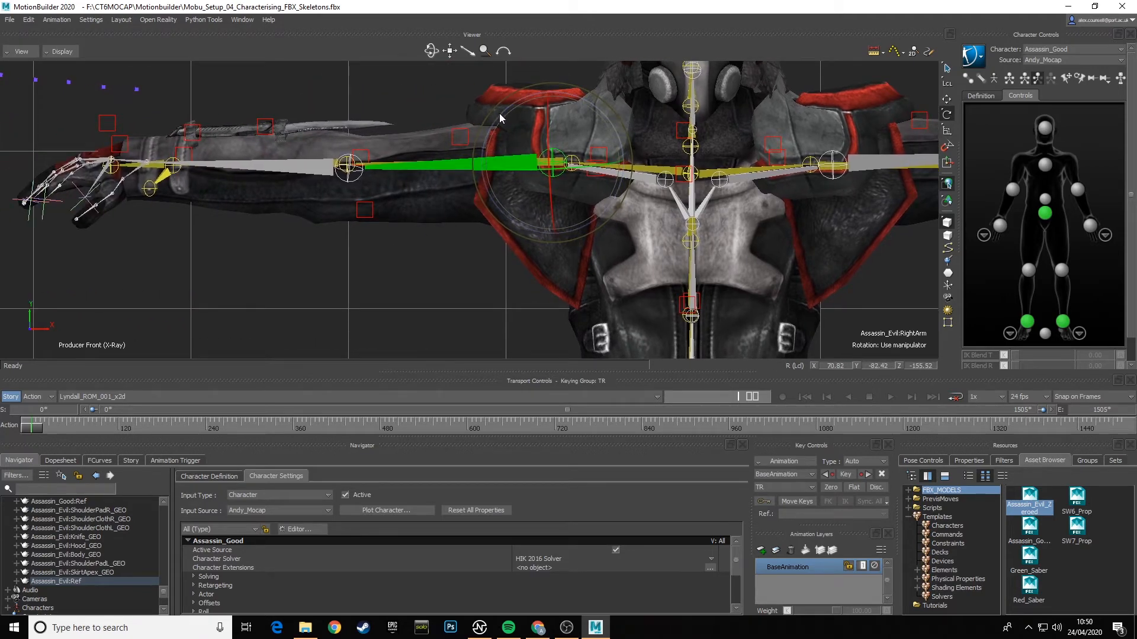
left_click_drag(499, 112, 498, 116)
- Rotate Assassin_Evil's LeftArm bone down to about X 68.53, Y -83.19, Z -153.26, in line with the mocap arm
left_click_drag(600, 203, 421, 205, "shift")
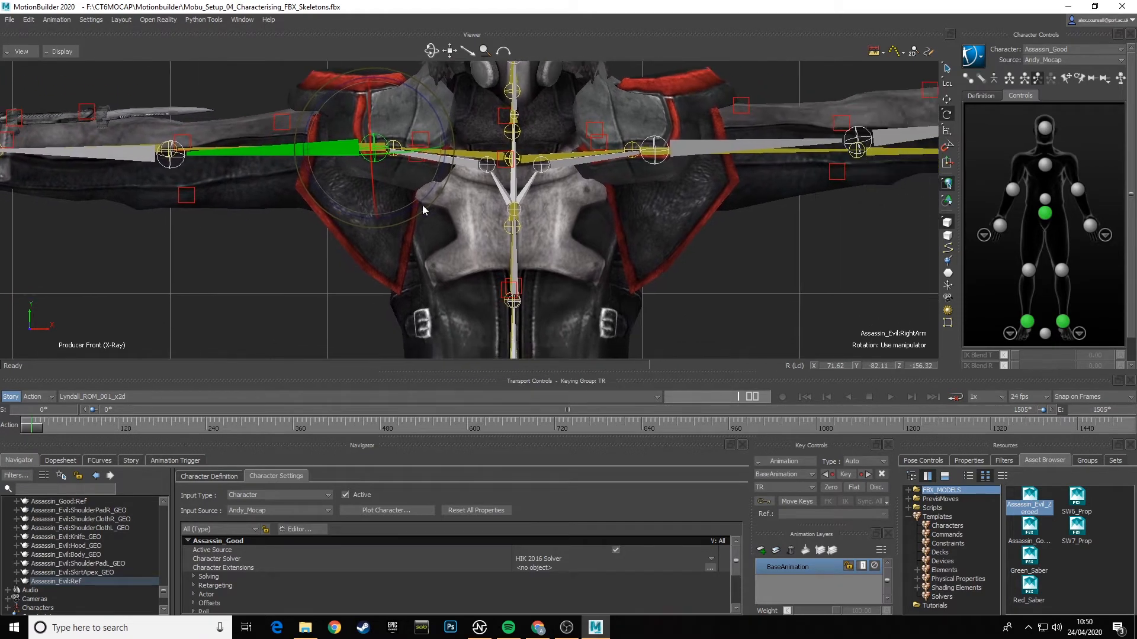
left_click_drag(701, 255, 416, 254, "shift")
left_click(492, 155)
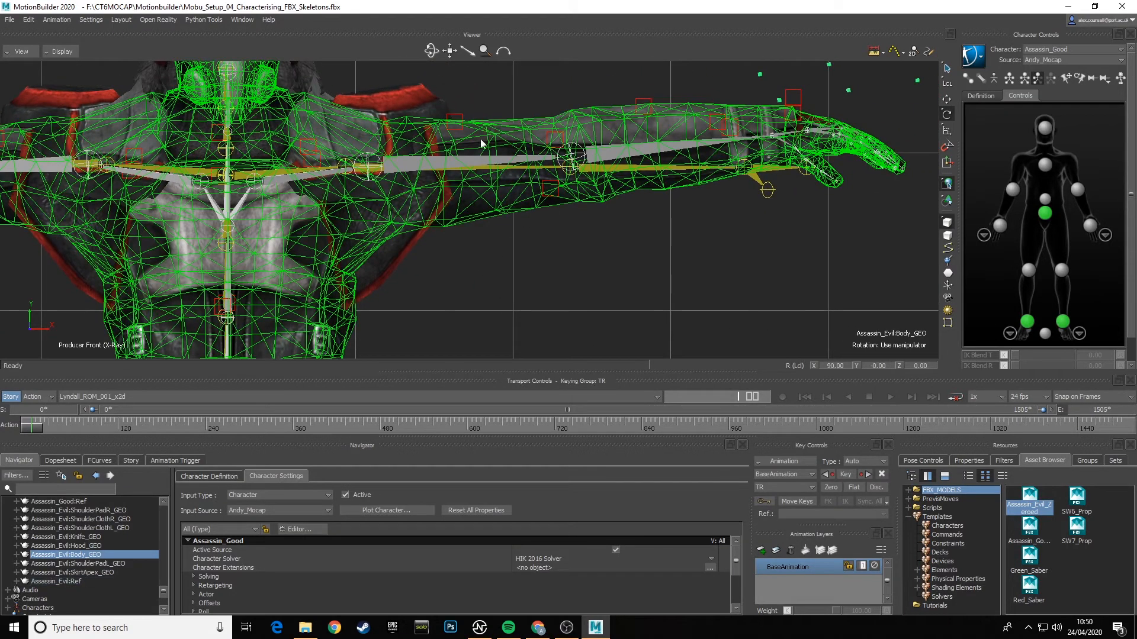
left_click(468, 159)
left_click_drag(467, 115, 432, 155)
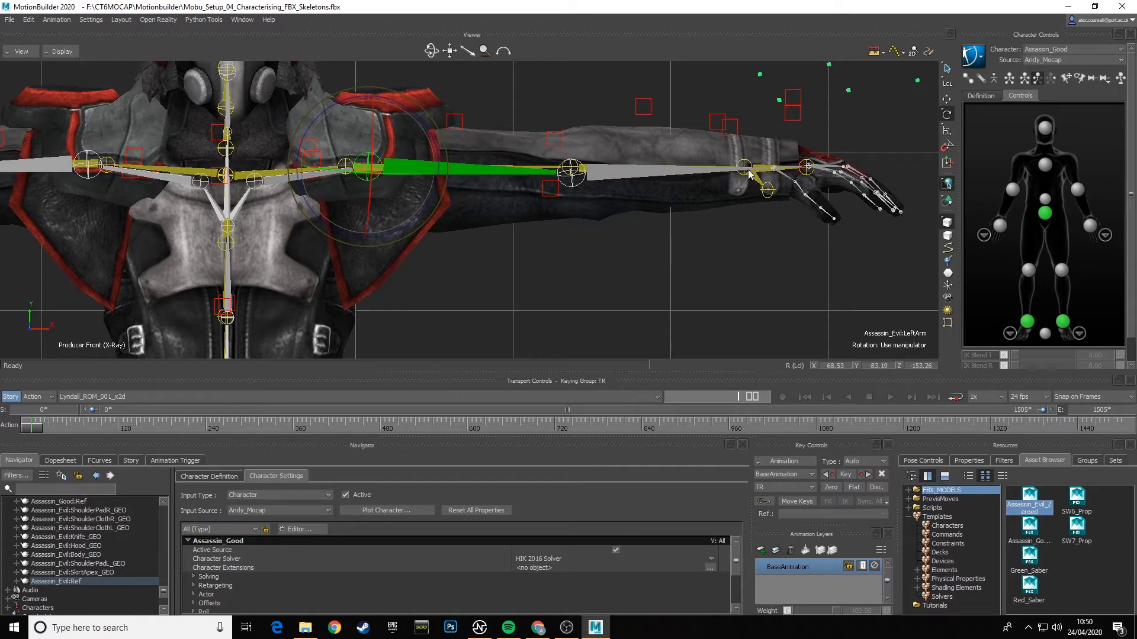
- Examine how both arms, the torso and the hips line up with the mocap skeleton from the front
left_click_drag(259, 286, 644, 259, "shift")
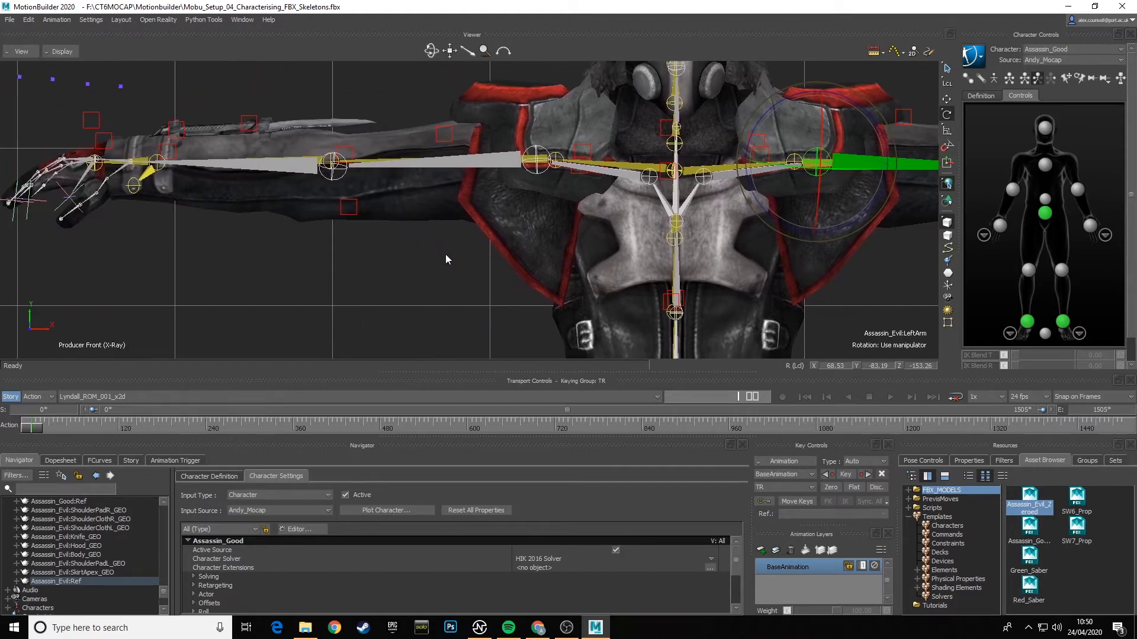
left_click_drag(446, 254, 431, 259, "shift")
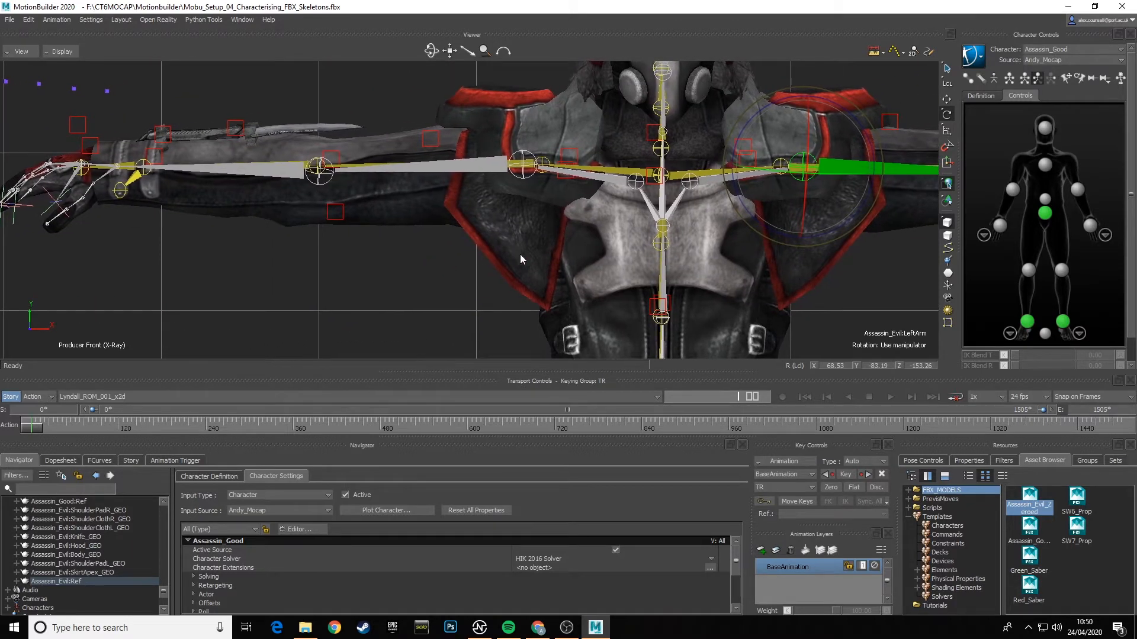
left_click_drag(645, 270, 408, 255, "shift")
left_click_drag(687, 257, 551, 264, "shift")
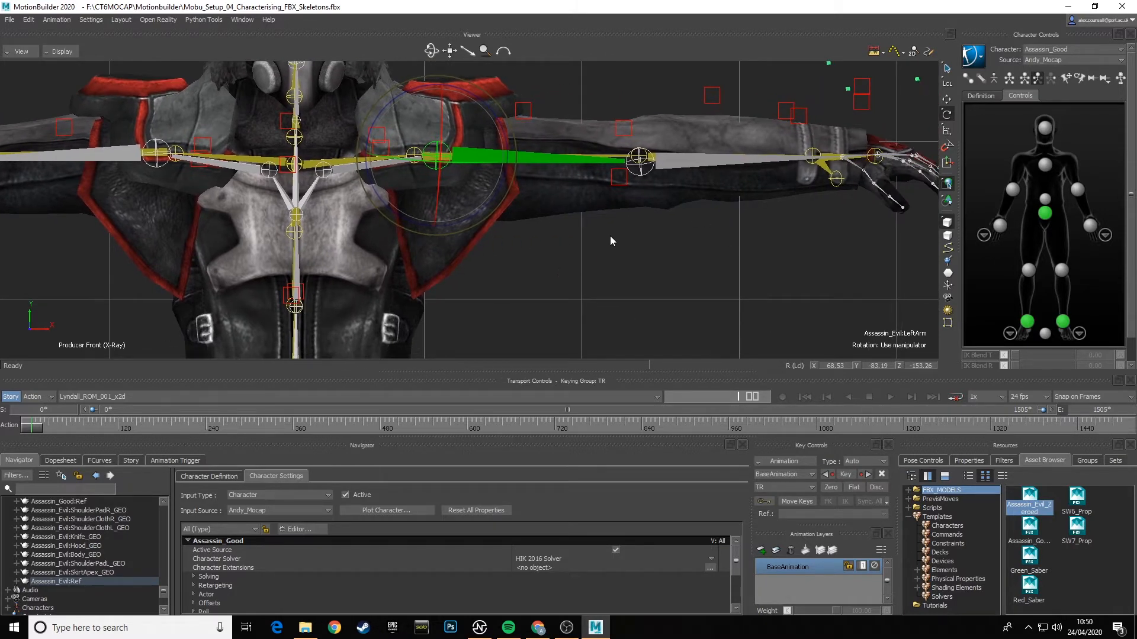
left_click_drag(567, 254, 618, 215, "shift")
left_click_drag(551, 237, 672, 179, "shift")
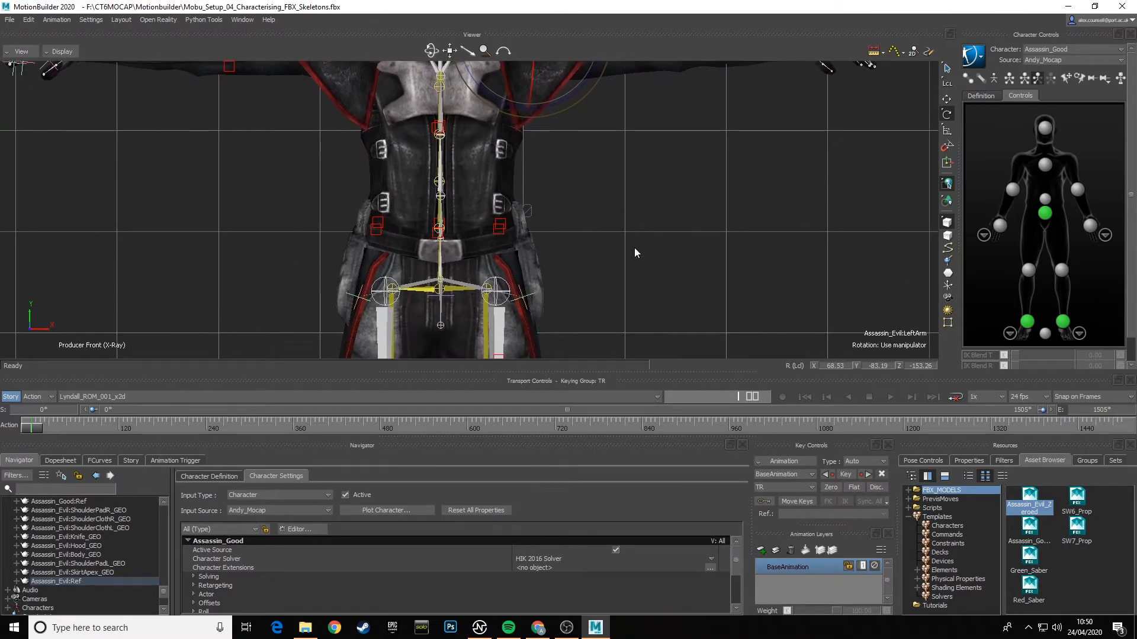
mouse_move(634, 248)
left_mouse_down("shift")
mouse_move(635, 296)
mouse_move(640, 266)
left_mouse_up("shift")
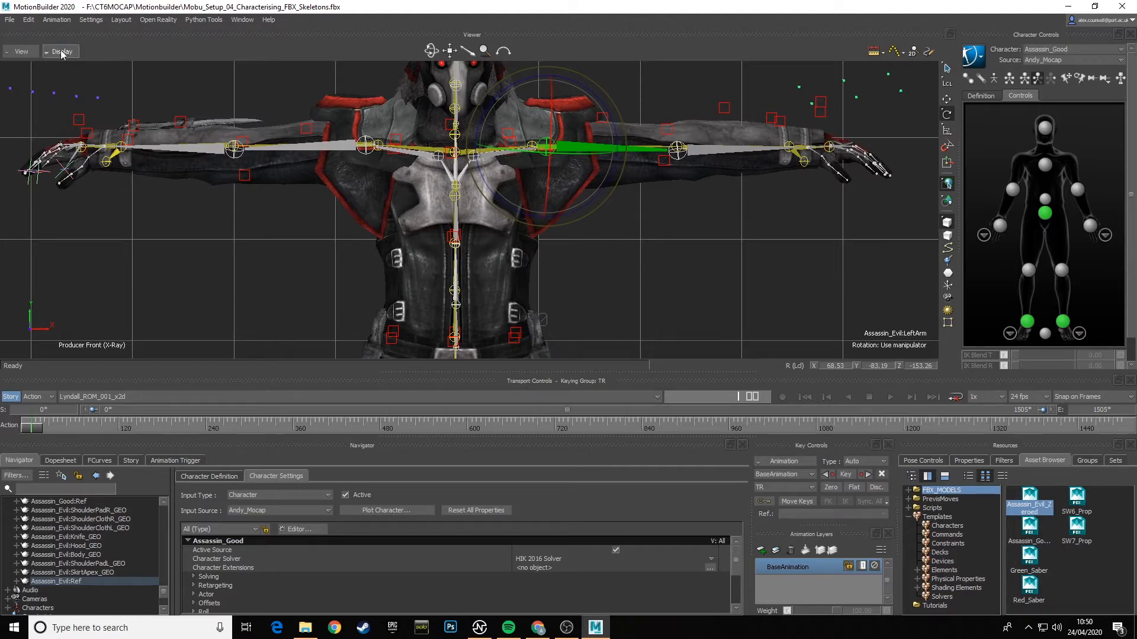
- From the orthographic top view, move Assassin_Evil:Ref back along Z to about -5.04 to meet the mocap skeleton
left_click(23, 52)
mouse_move(59, 100)
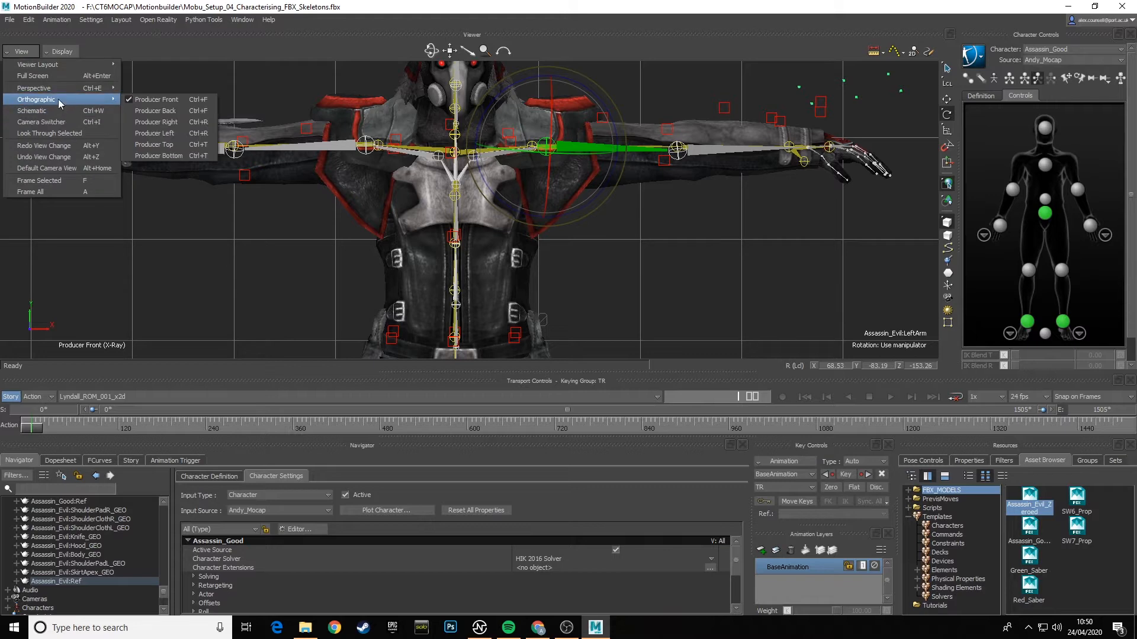
left_click(155, 145)
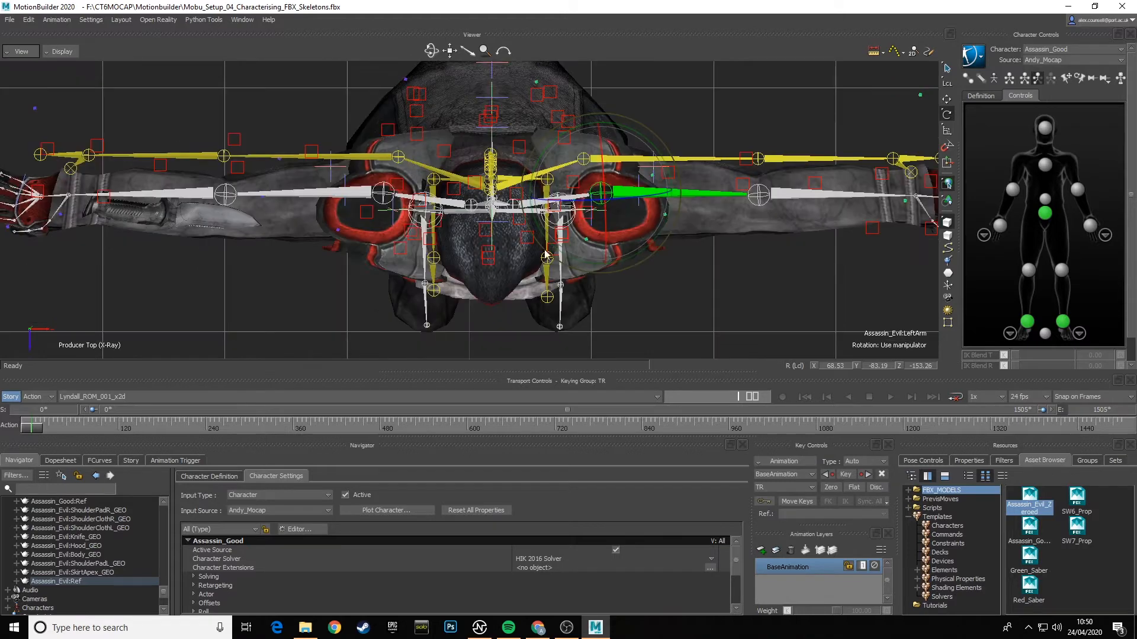
left_click(74, 582)
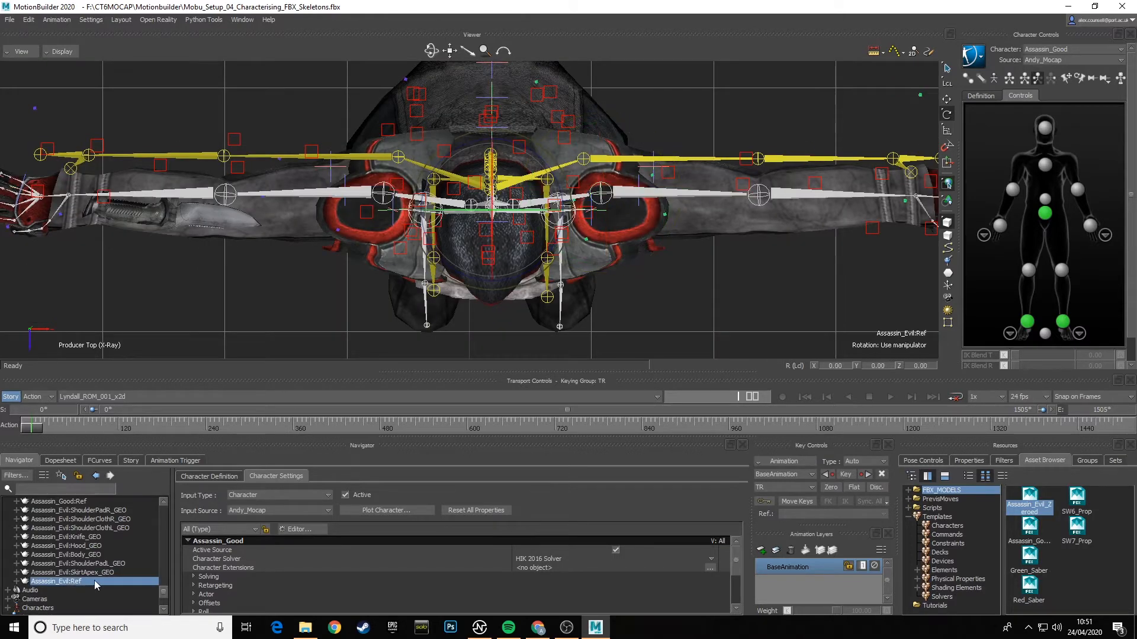
left_click(947, 100)
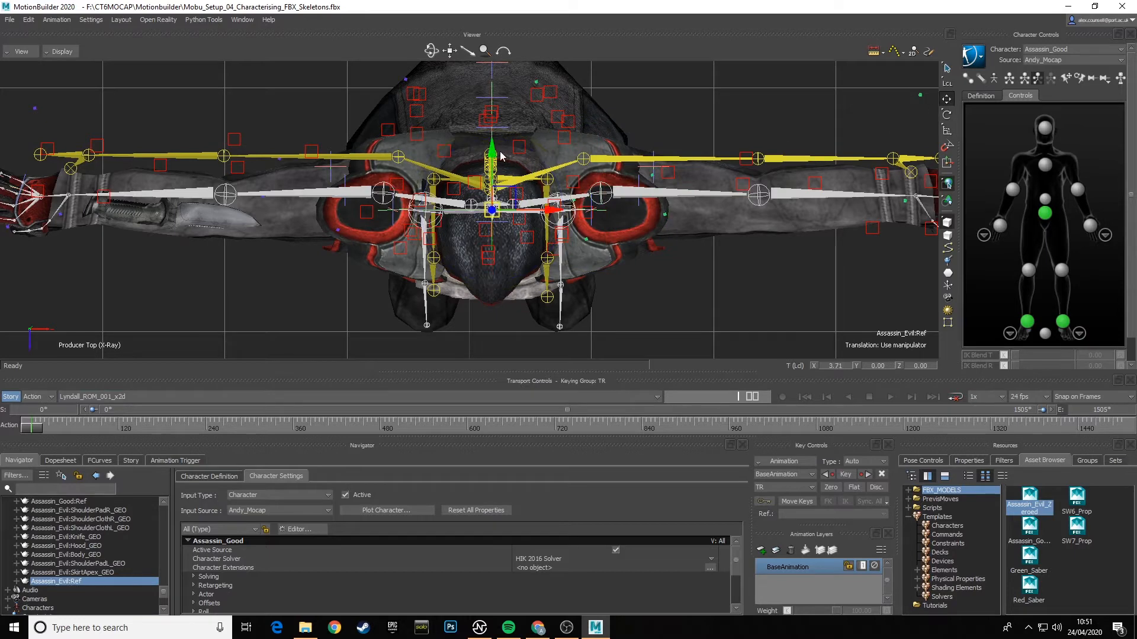
left_click_drag(495, 157, 491, 125)
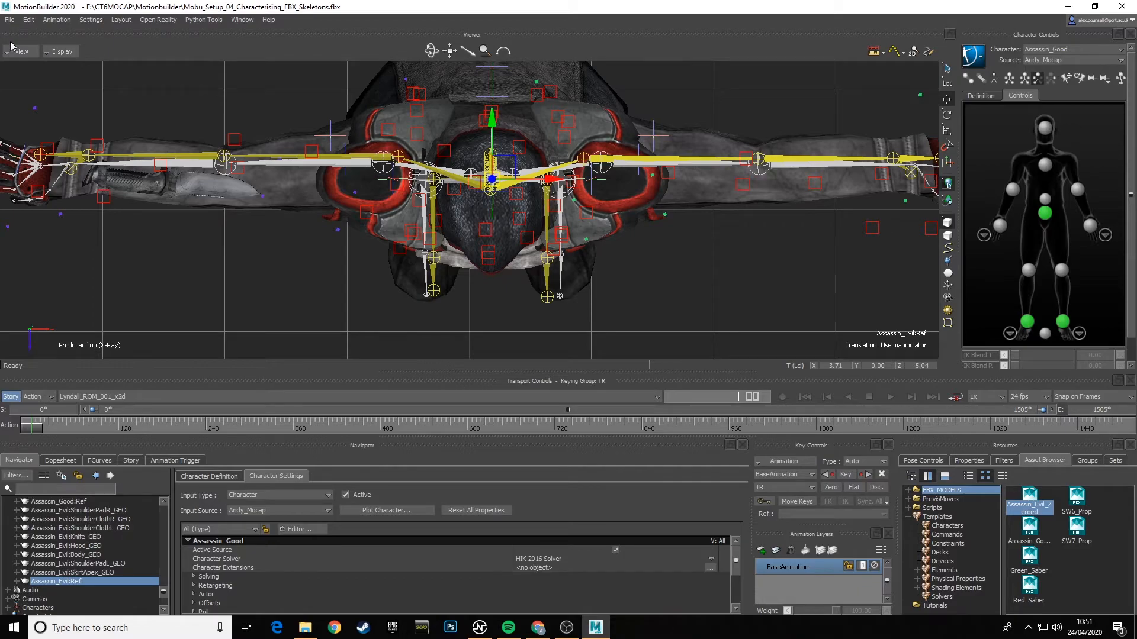
- Fine-tune Assassin_Evil:Ref's Z position to about -5.06 in the perspective view and check the fit from the side and above
left_click(24, 55)
left_click(160, 88)
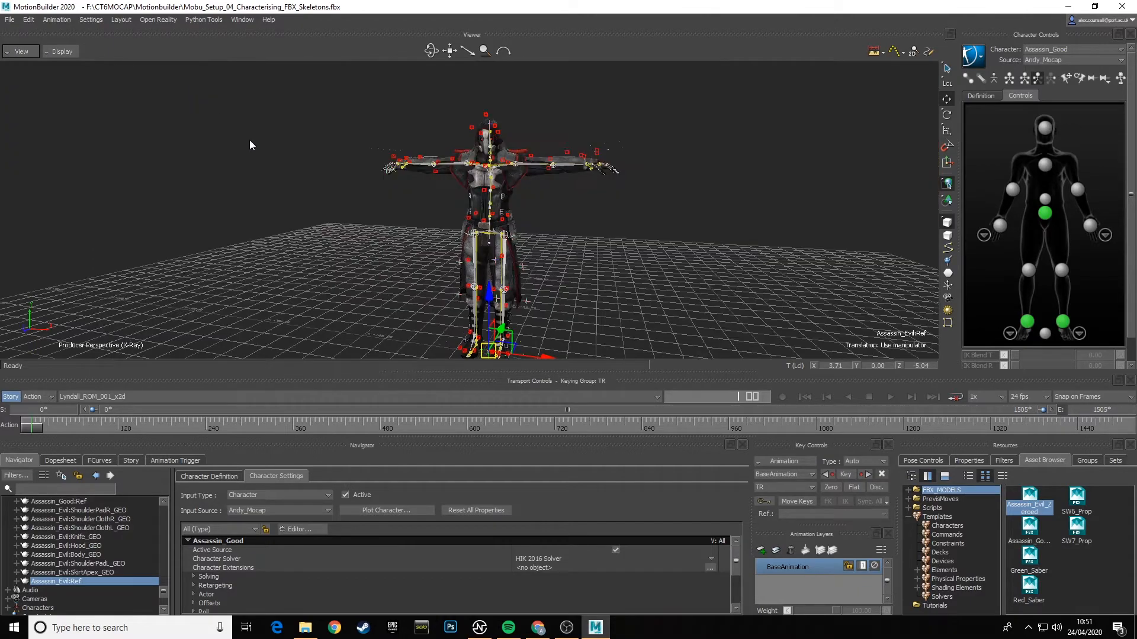
left_click_drag(278, 201, 470, 199, "alt")
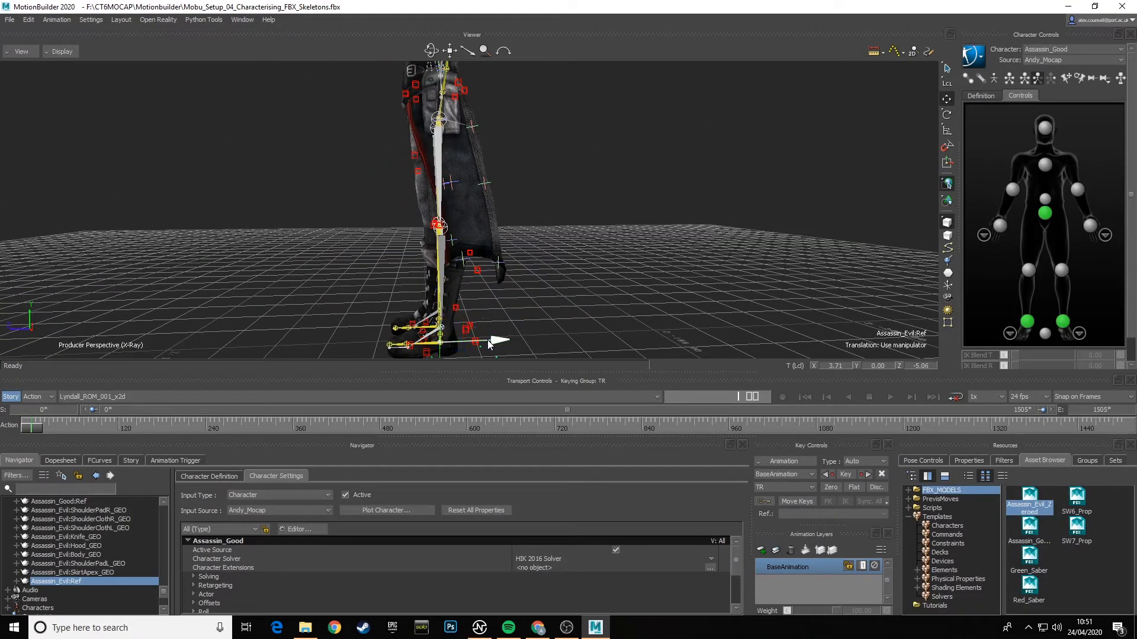
left_click_drag(489, 344, 591, 227, "alt")
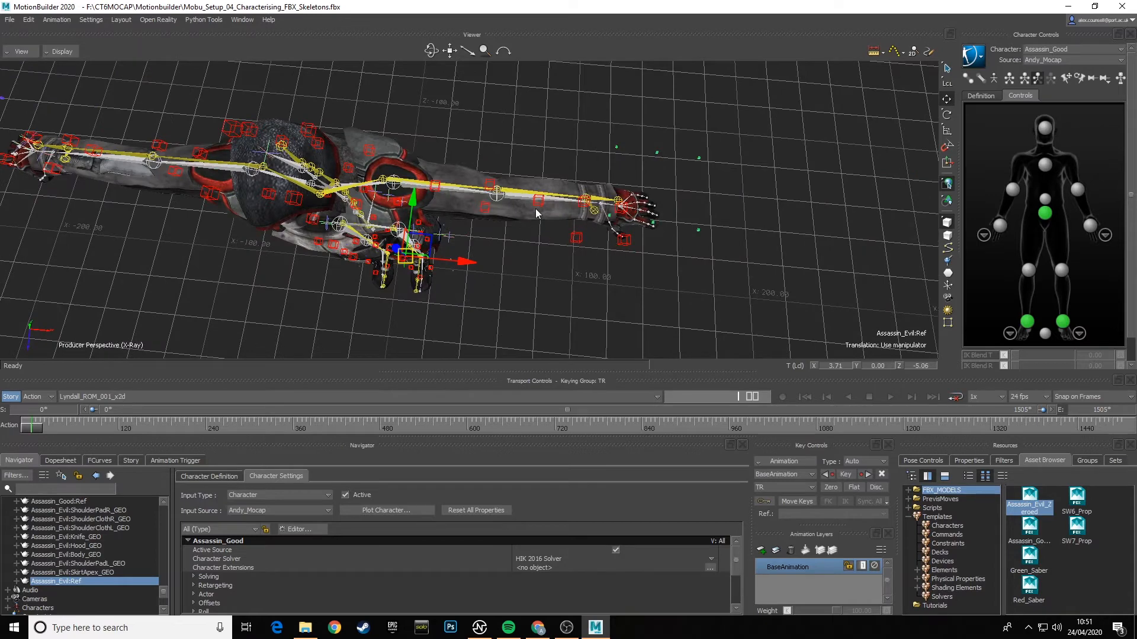
mouse_move(513, 218)
left_mouse_down("ctrl+shift")
mouse_move(543, 271)
mouse_move(532, 227)
left_mouse_up("ctrl+shift")
- From the top view, rotate Assassin_Evil's LeftArm bone to about X 65.83, Y -83.05, Z -150.54, along the mocap arm
left_click(9, 56)
mouse_move(49, 100)
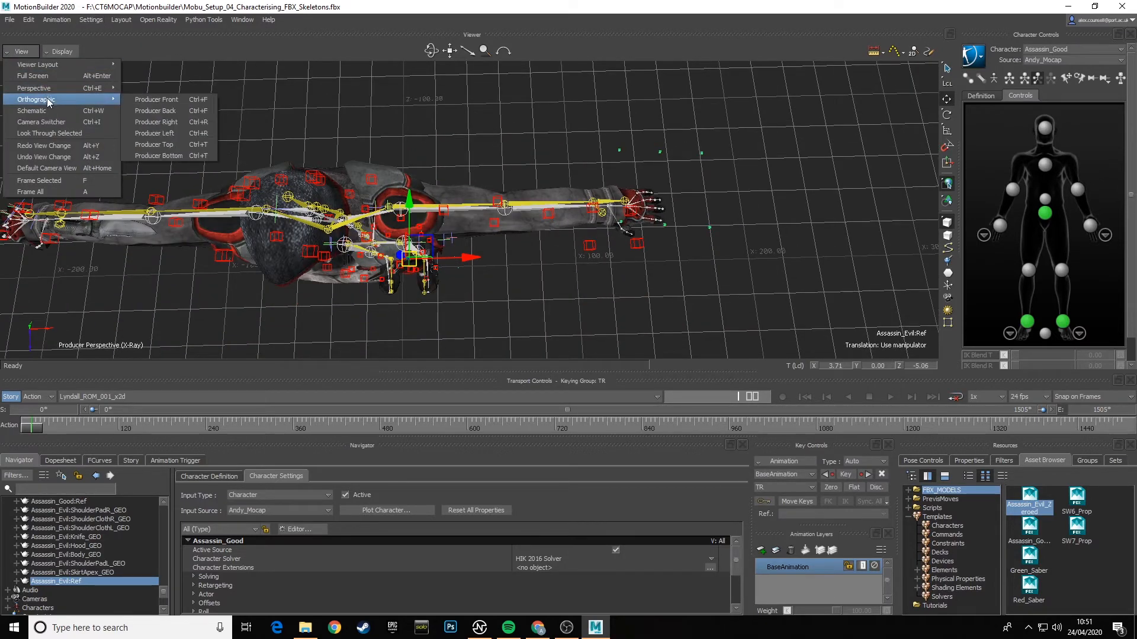
left_click(155, 145)
scroll(626, 218, "up", 4)
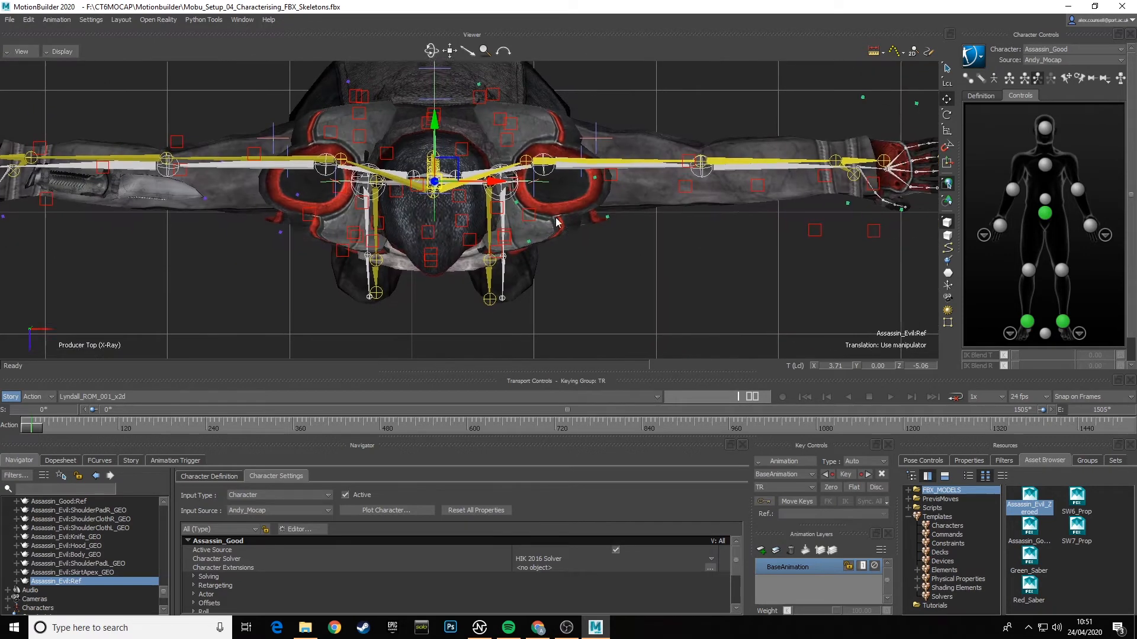
left_click(549, 173)
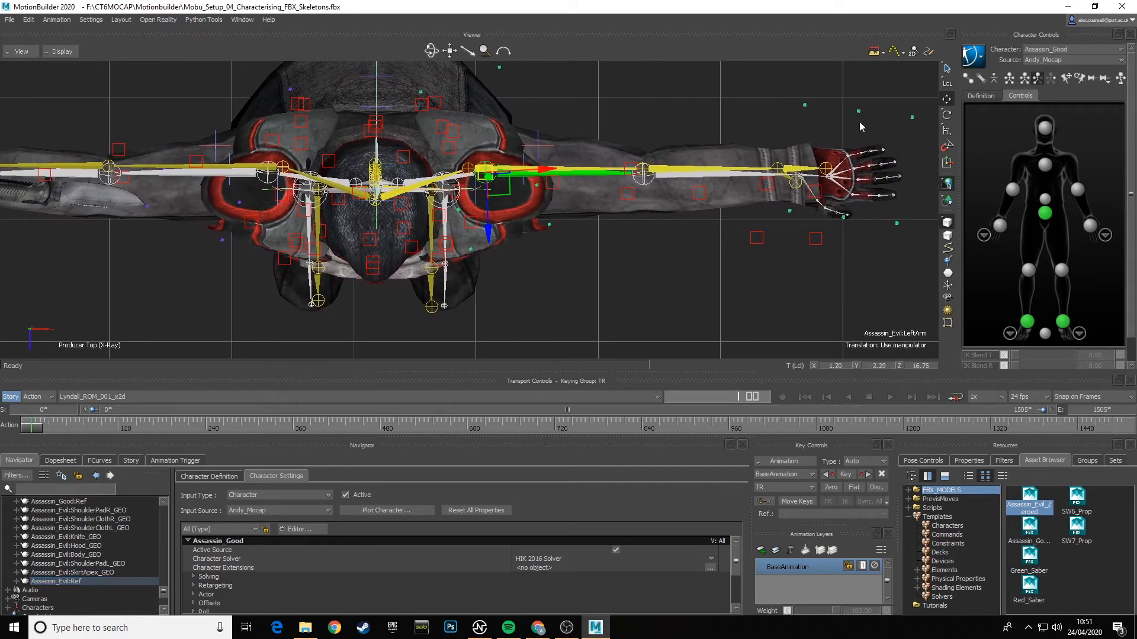
left_click(946, 114)
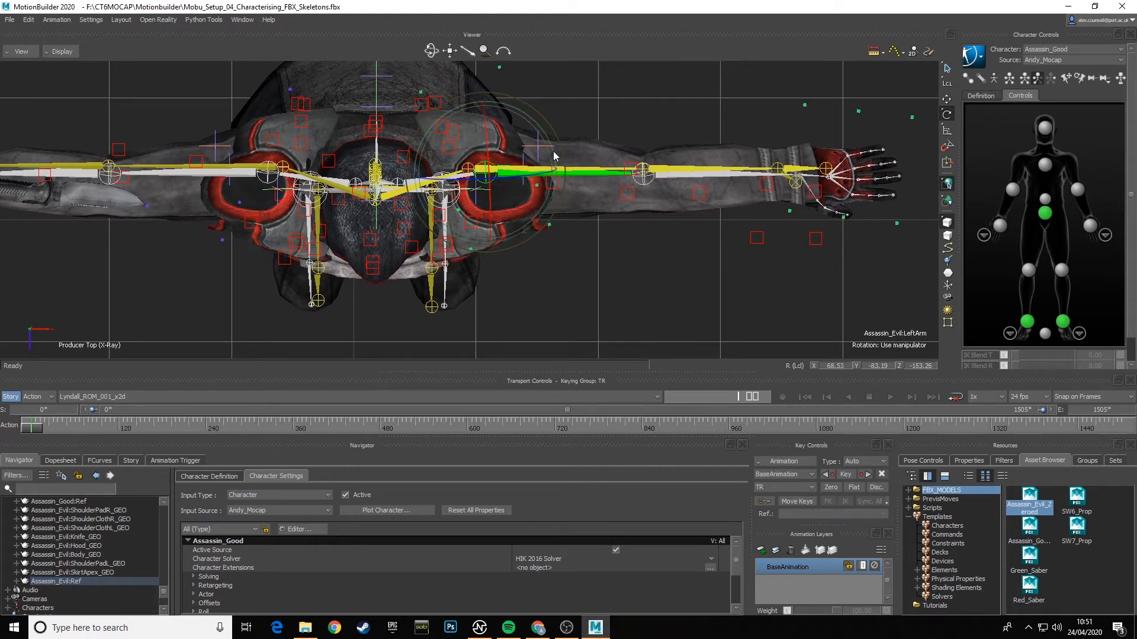
left_click_drag(553, 154, 778, 159)
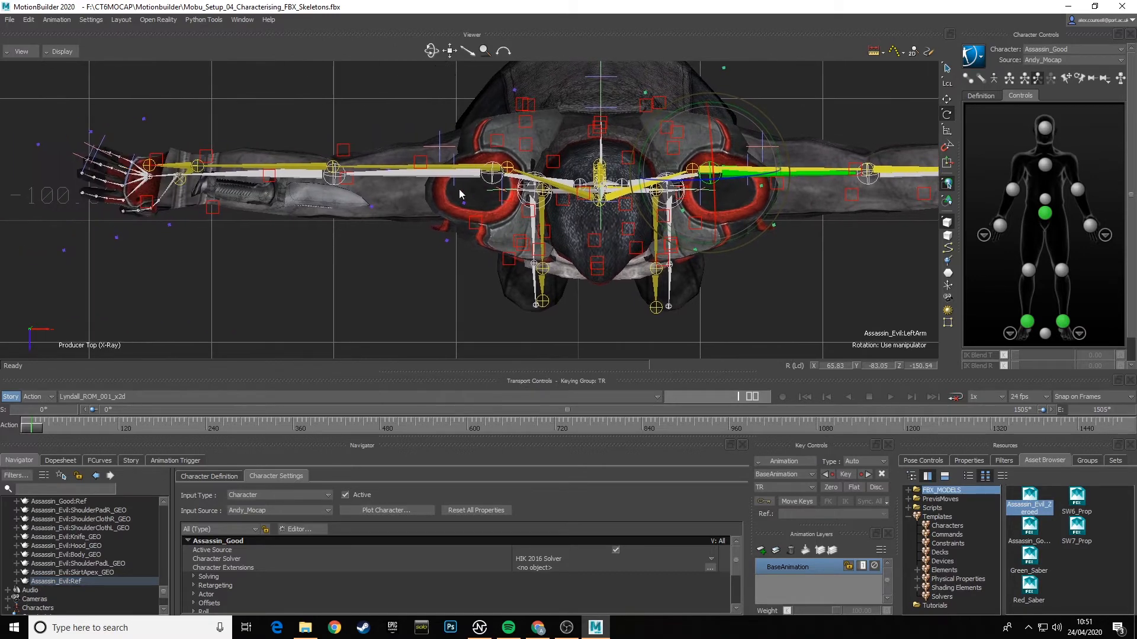
- Rotate Assassin_Evil's RightArm bone to about X 66.40, Y -81.82, Z -151.05 and compare both arms with the mocap skeleton
left_click(432, 172)
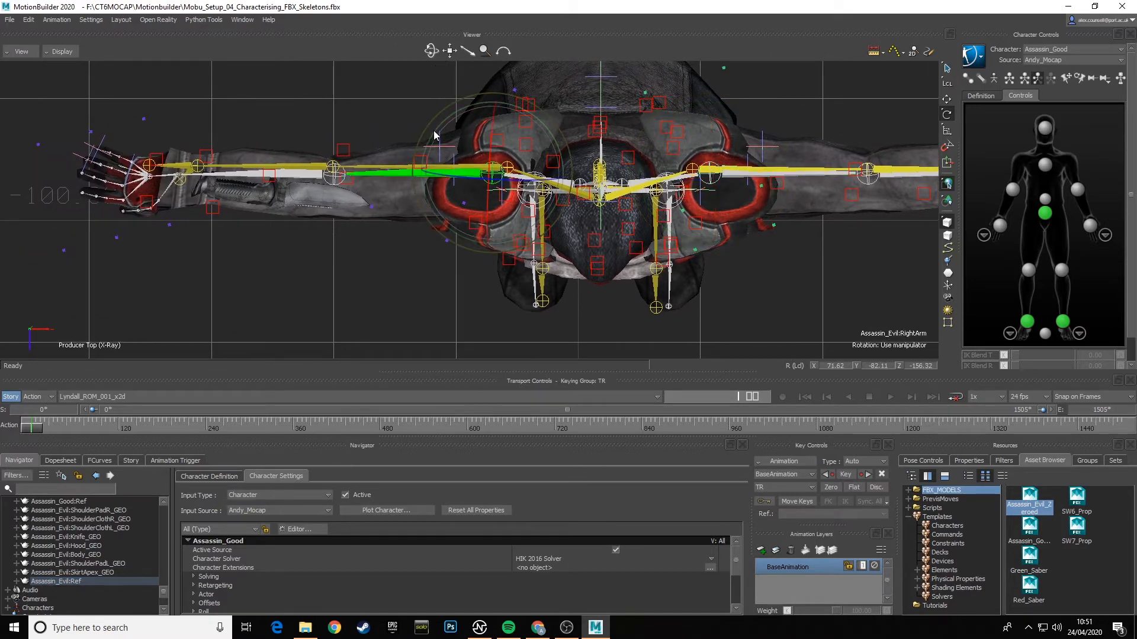
left_click_drag(434, 134, 435, 129)
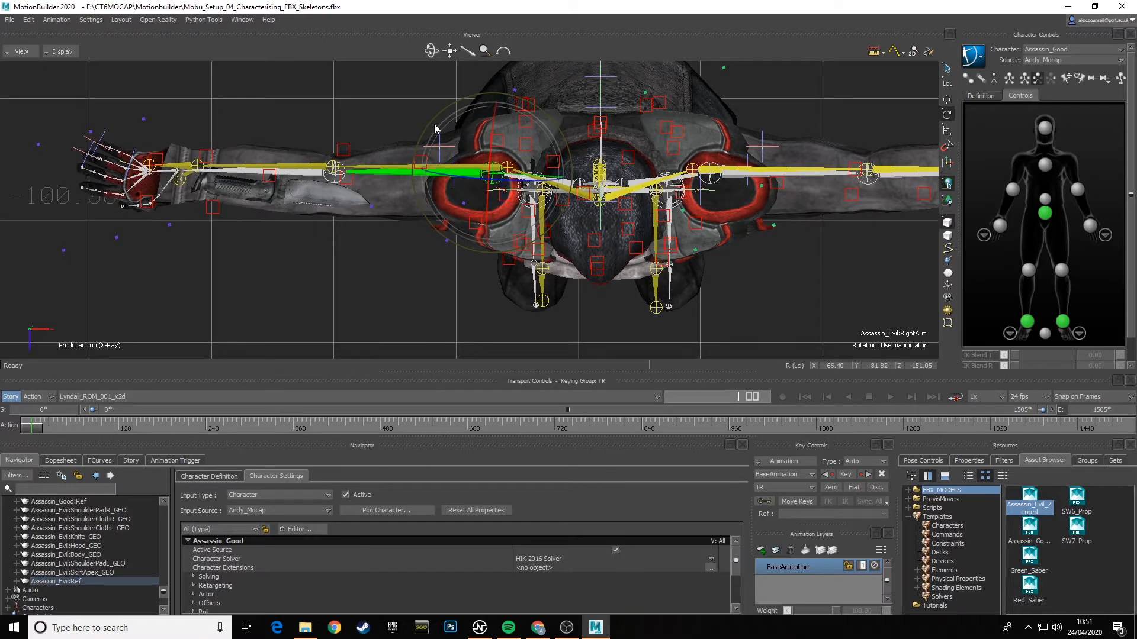
left_click_drag(727, 263, 708, 242, "shift")
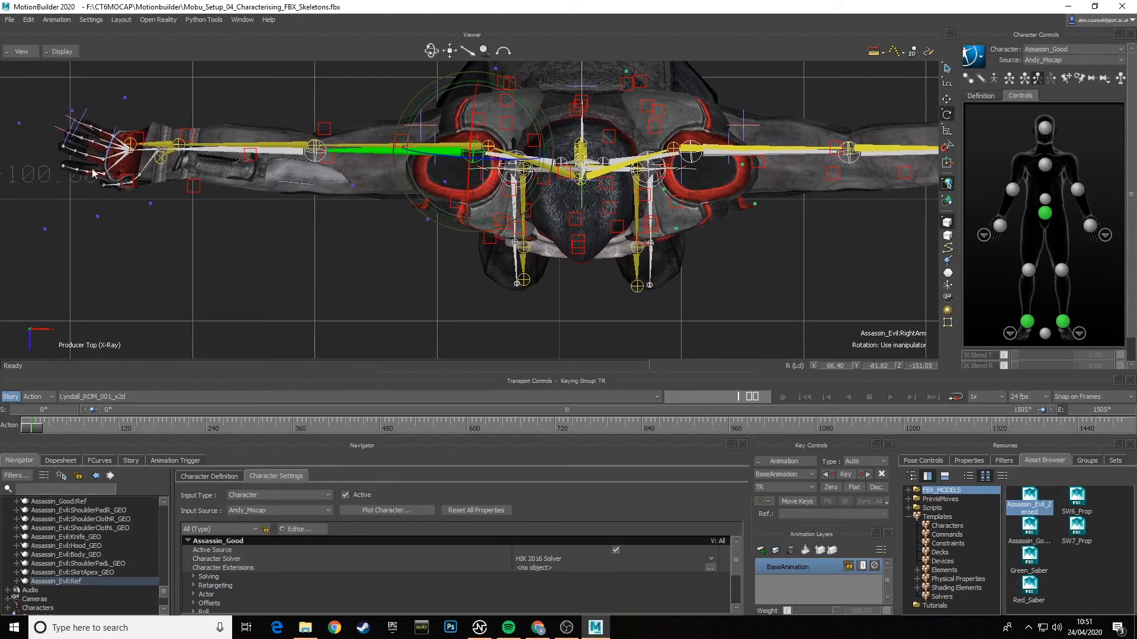
left_click_drag(313, 235, 549, 245, "shift")
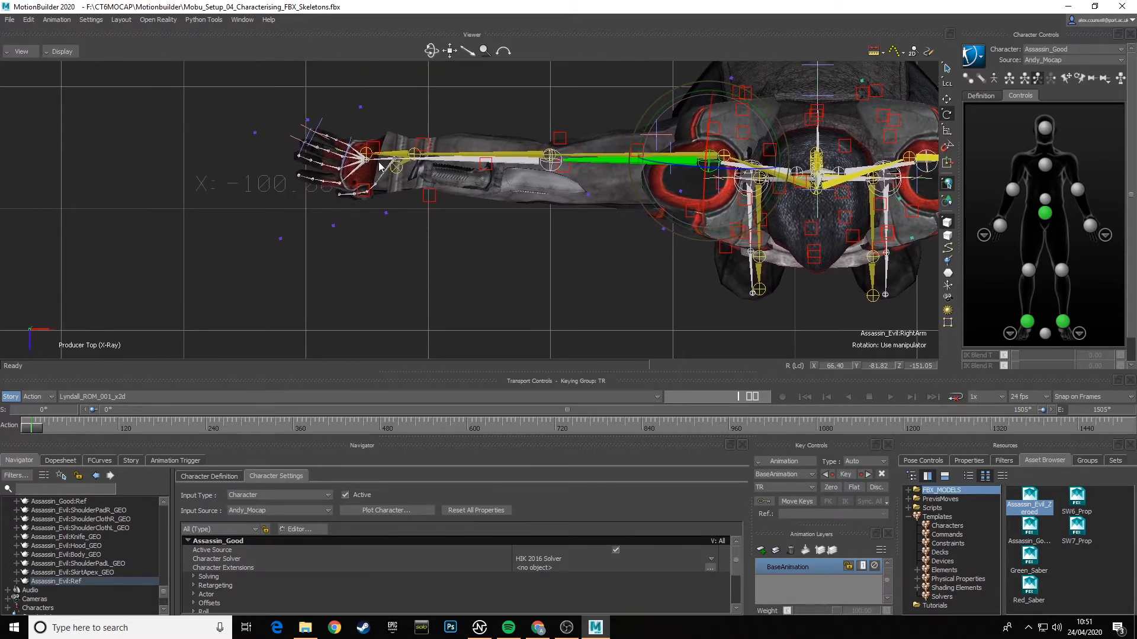
left_click_drag(691, 225, 217, 205, "shift")
left_click_drag(758, 203, 628, 224, "shift")
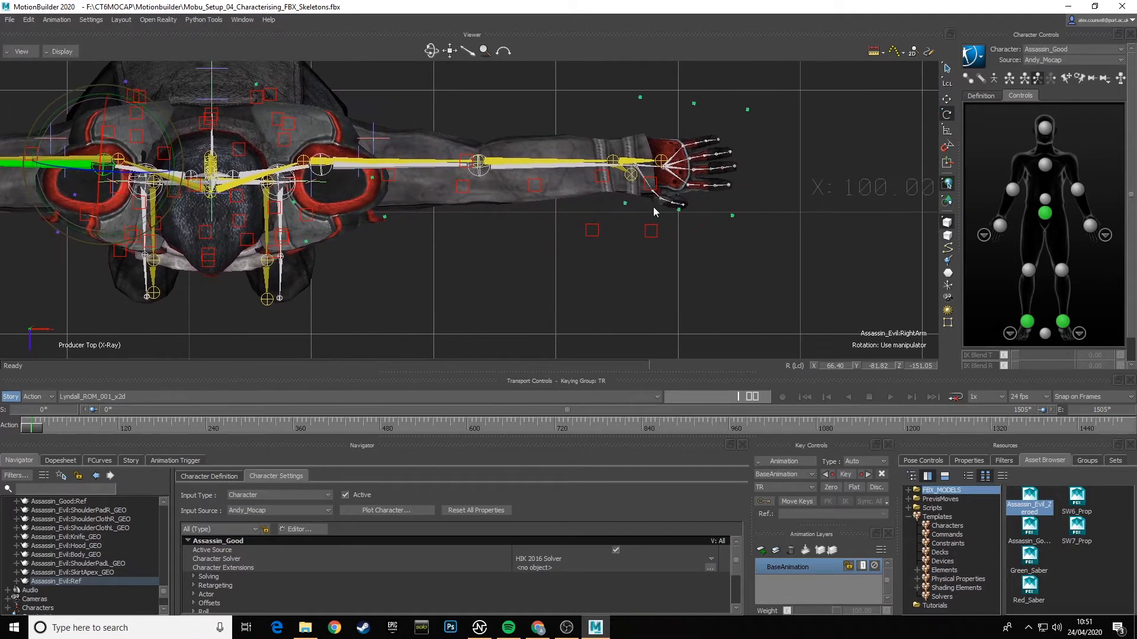
- Rotate Assassin_Evil's LeftHand bone to about X -8.93, Y 16.48, Z -9.00 to straighten the hand
scroll(655, 233, "up", 3)
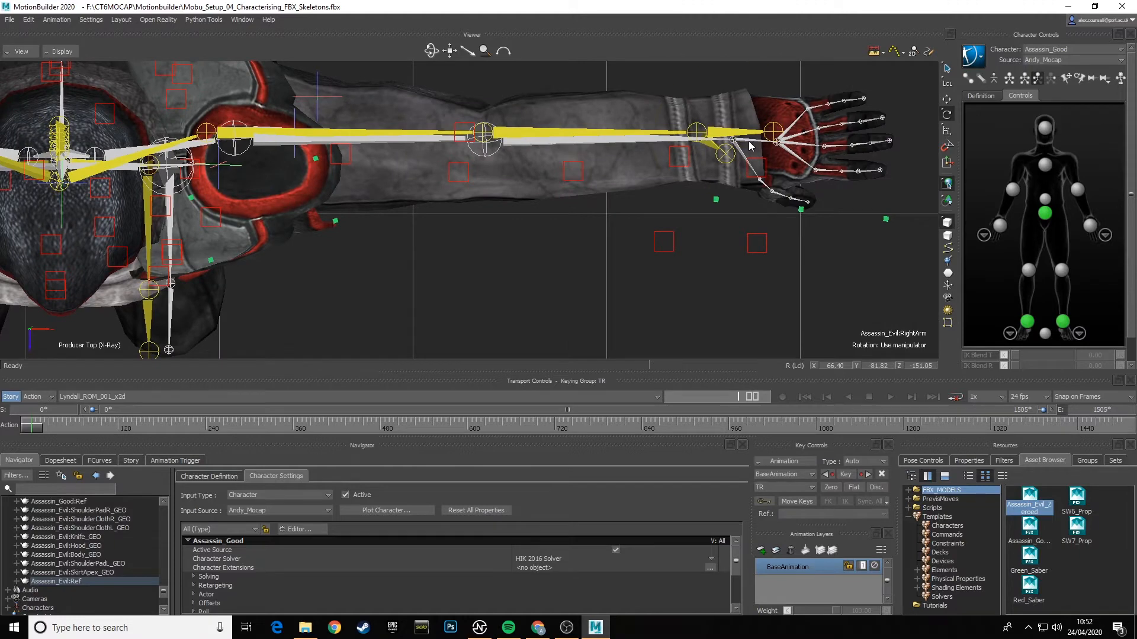
left_click(749, 147)
left_click_drag(782, 195, 797, 196)
key("ctrl+z")
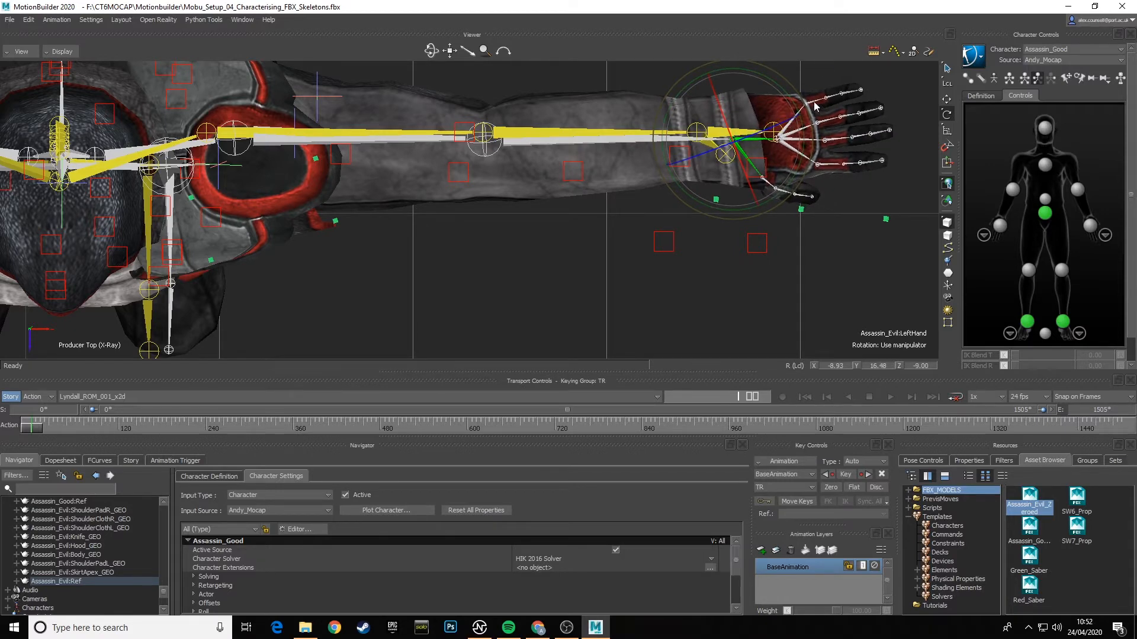
- Go through the left hand's finger base bones, including ring, middle and index, to inspect their rotations
left_click(815, 107)
left_click(827, 124)
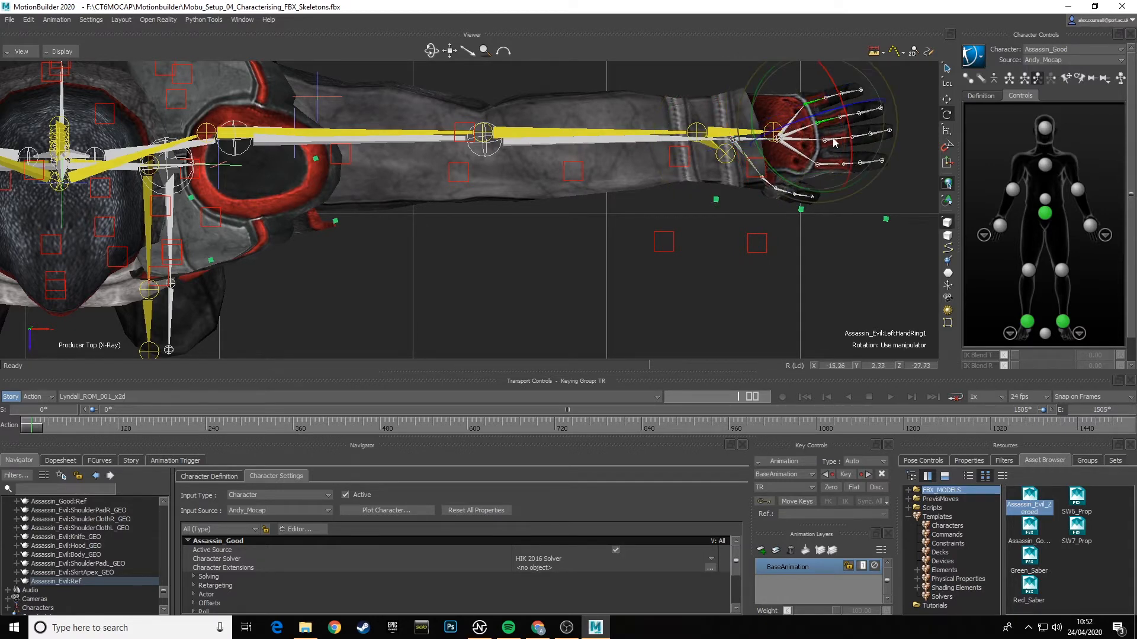
left_click(831, 164)
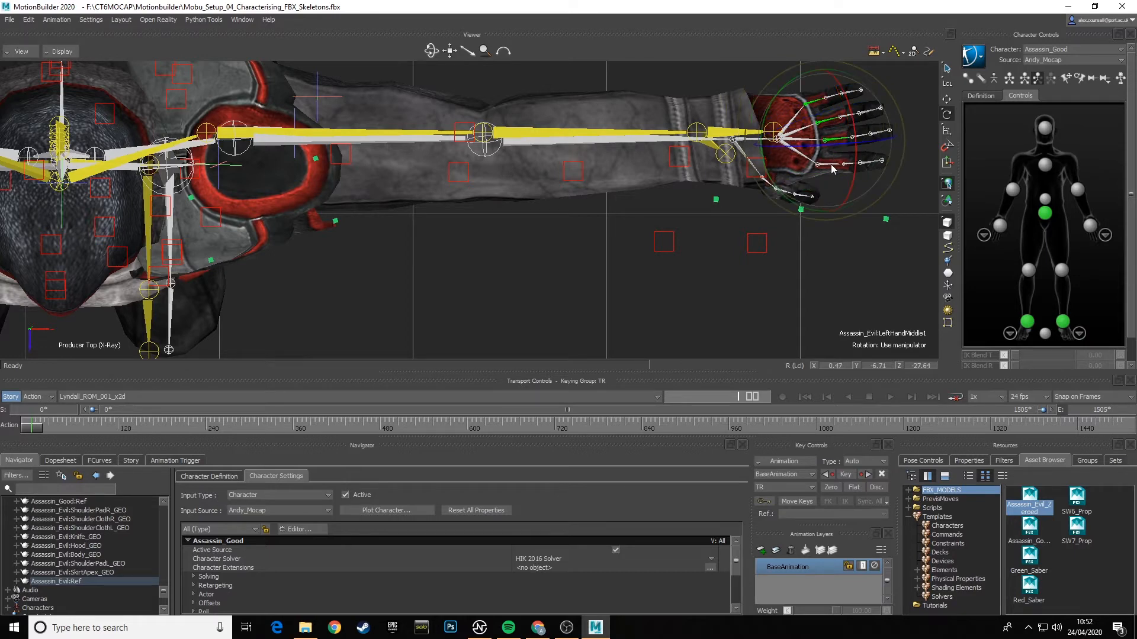
left_click(831, 165)
- Rotate Assassin_Evil's RightHand bone to about X -8.91, Y 15.94, Z -8.92 to straighten the hand
left_click_drag(788, 229, 737, 225)
left_click_drag(381, 232, 625, 204, "shift")
left_click_drag(233, 193, 622, 209, "shift")
left_click_drag(411, 195, 549, 204, "shift")
left_click_drag(304, 202, 599, 230, "shift")
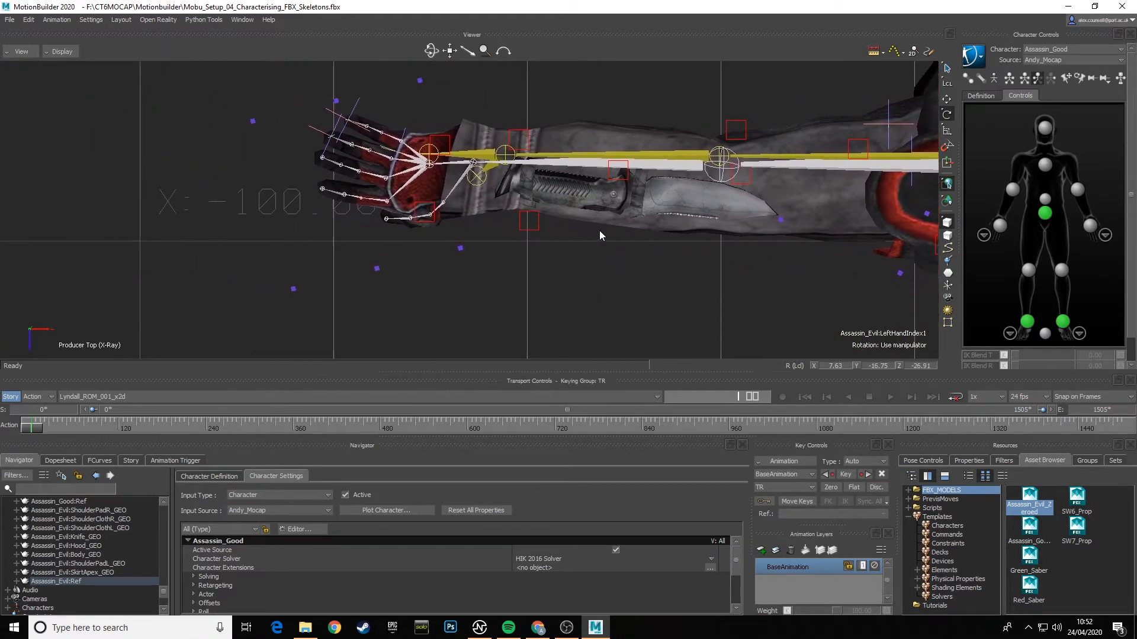
left_click(476, 164)
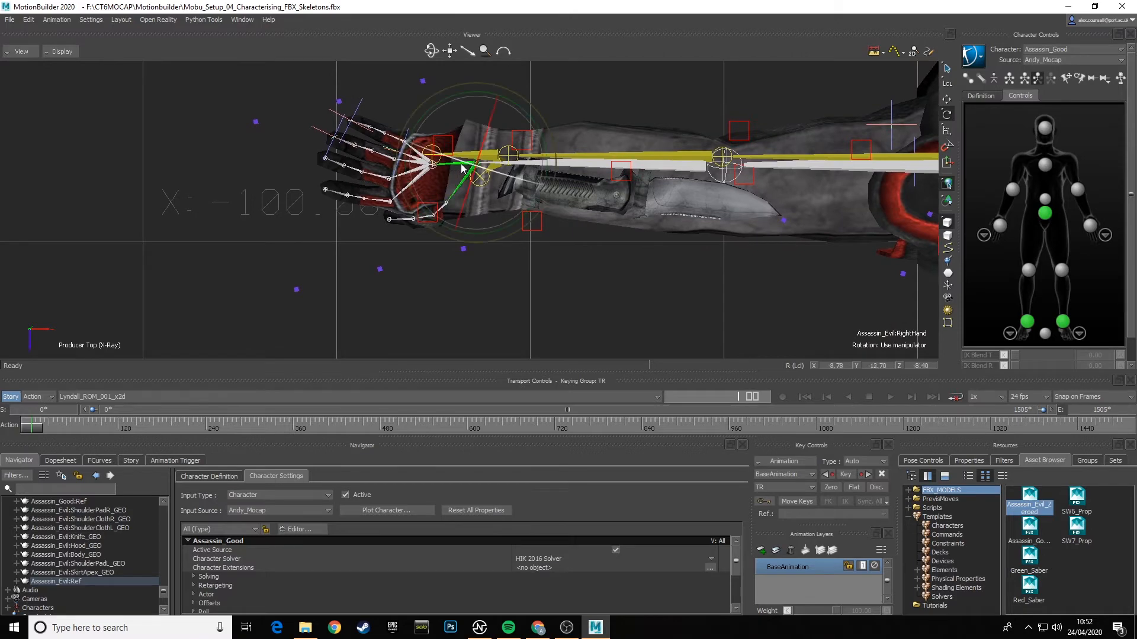
mouse_move(433, 94)
left_mouse_down()
mouse_move(437, 77)
mouse_move(417, 96)
left_mouse_up()
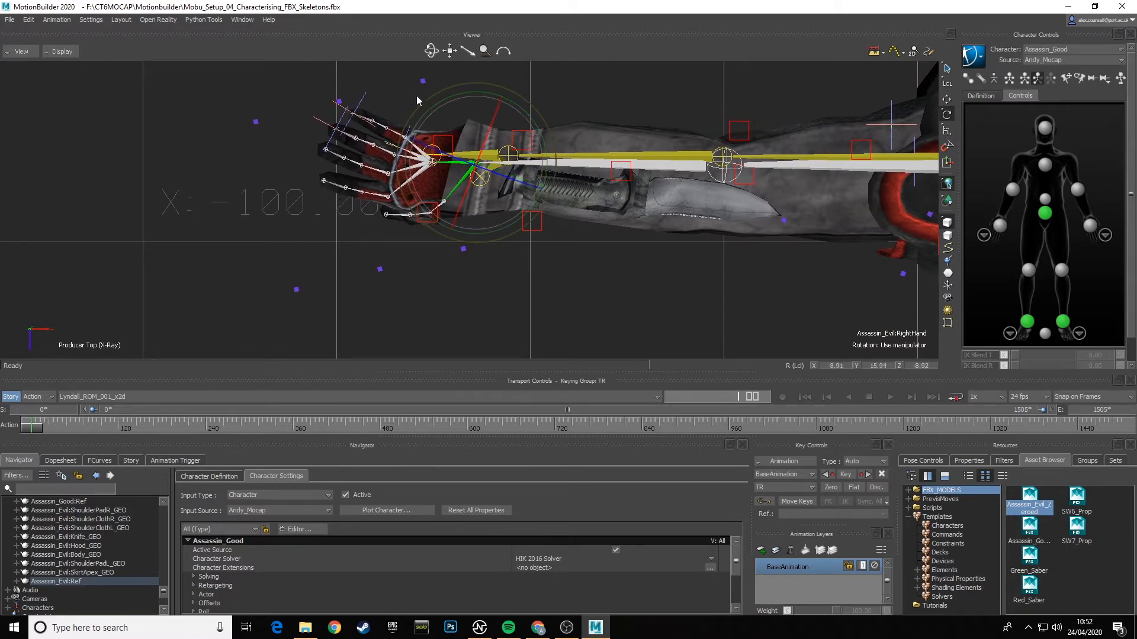
- Select Assassin_Evil's RightHandPinky1 bone
left_click(396, 138)
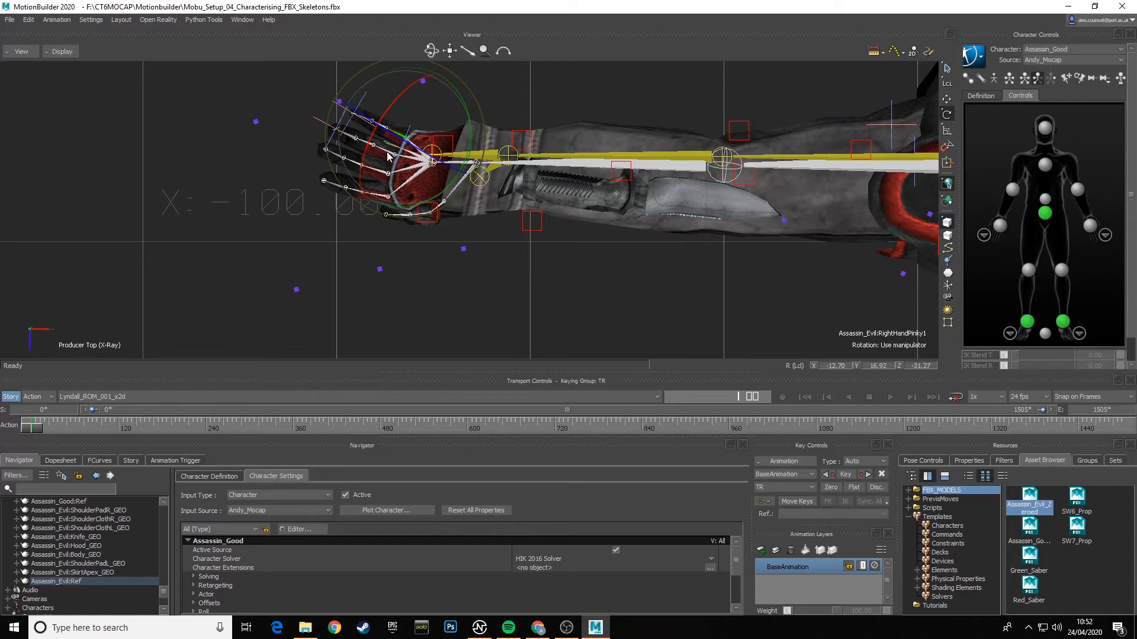
- Rotate Assassin_Evil's RightHandPinky1, RightHandRing1, RightHandMiddle1 and RightHandIndex1 bones together to straighten the fingers, with the index at about X 7.50, Y -12.98, Z -26.39
left_click(426, 185)
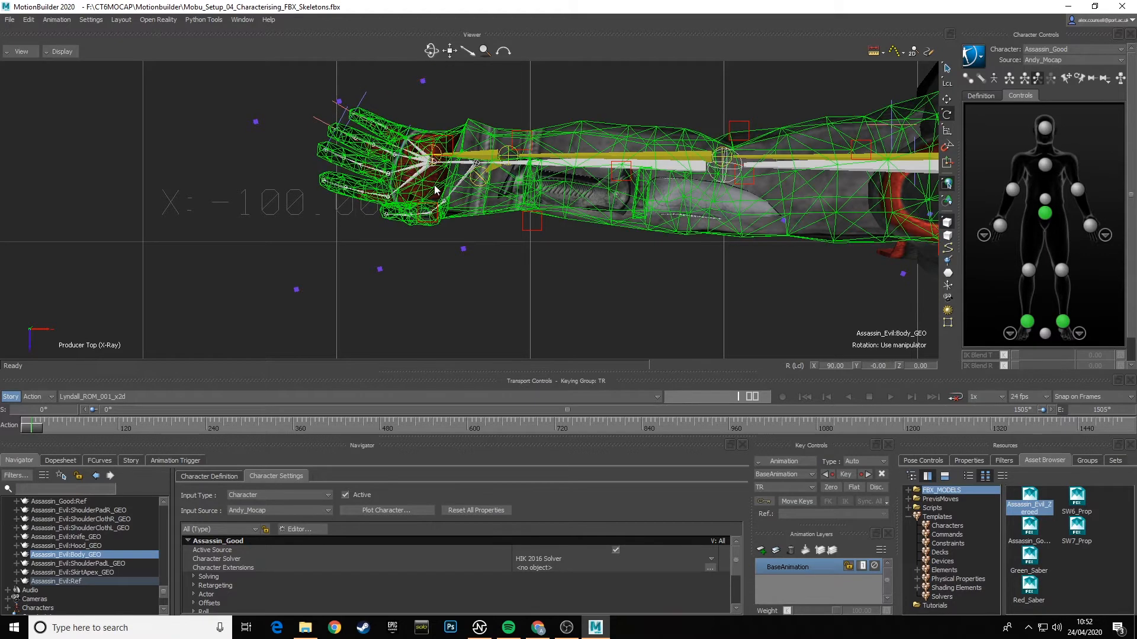
left_click(474, 238)
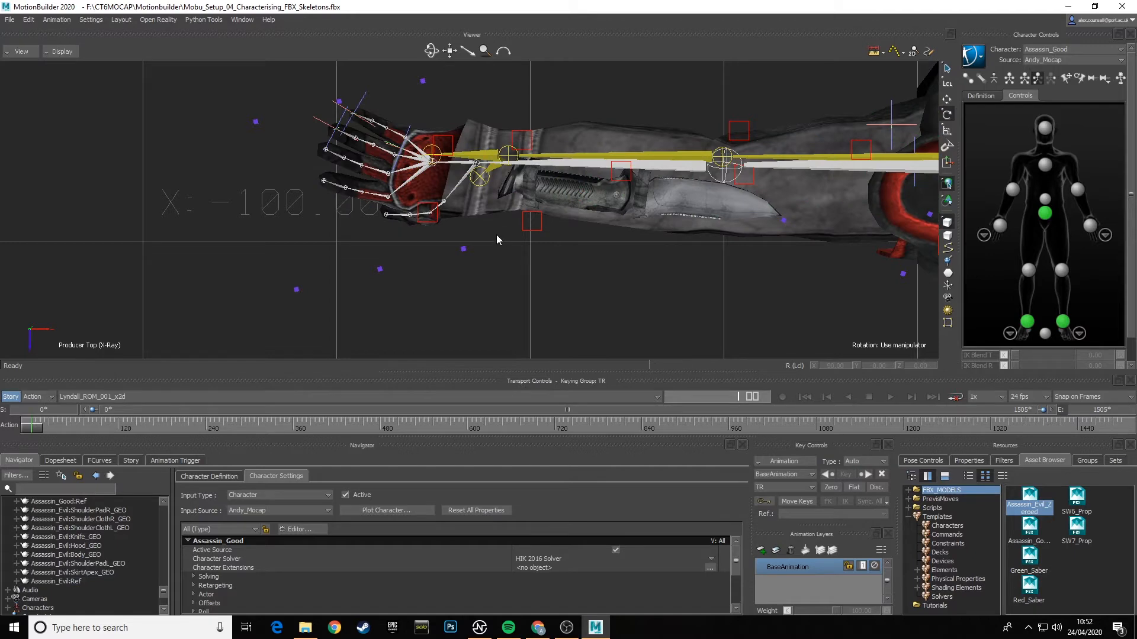
scroll(483, 233, "up", 5)
scroll(477, 224, "down", 3)
middle_click_drag(465, 215, 536, 270)
left_click(427, 146)
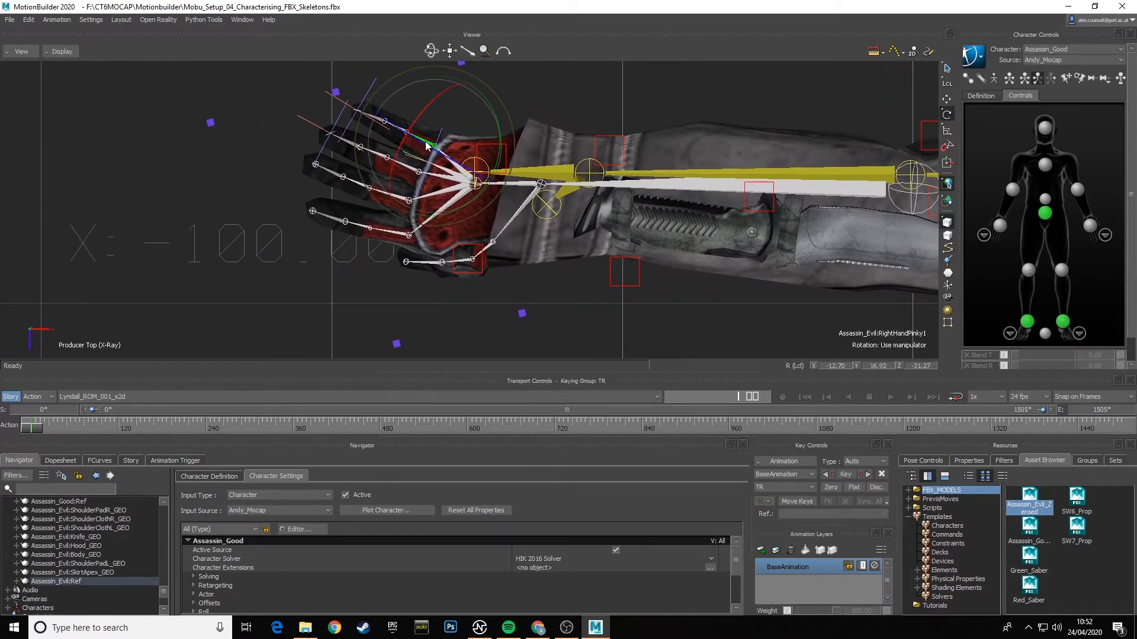
left_click(408, 167)
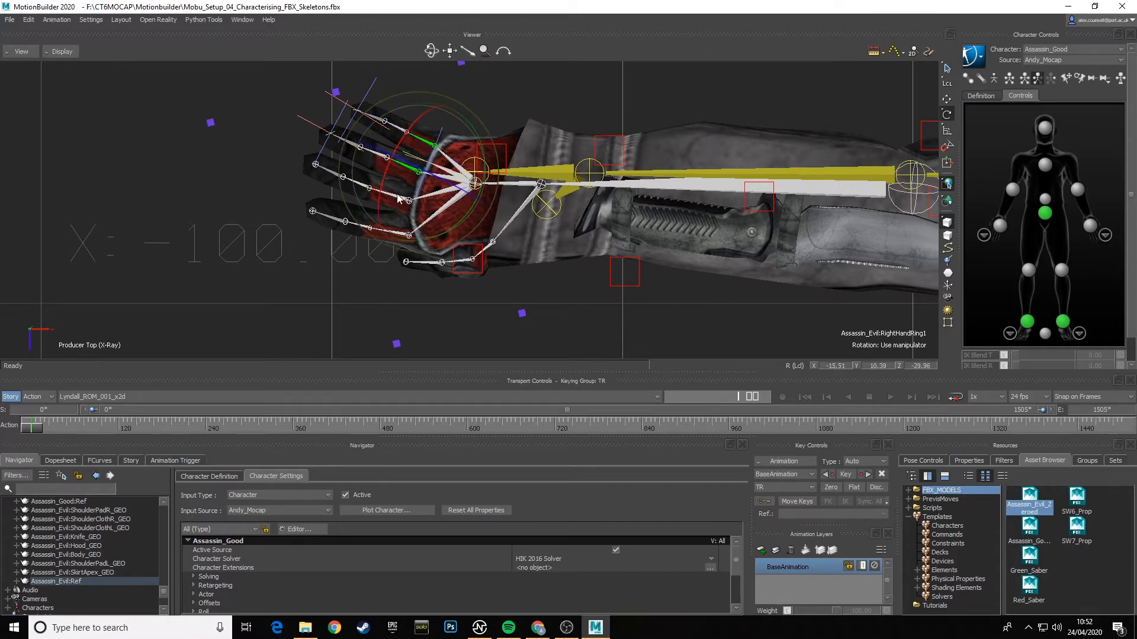
left_click(396, 198)
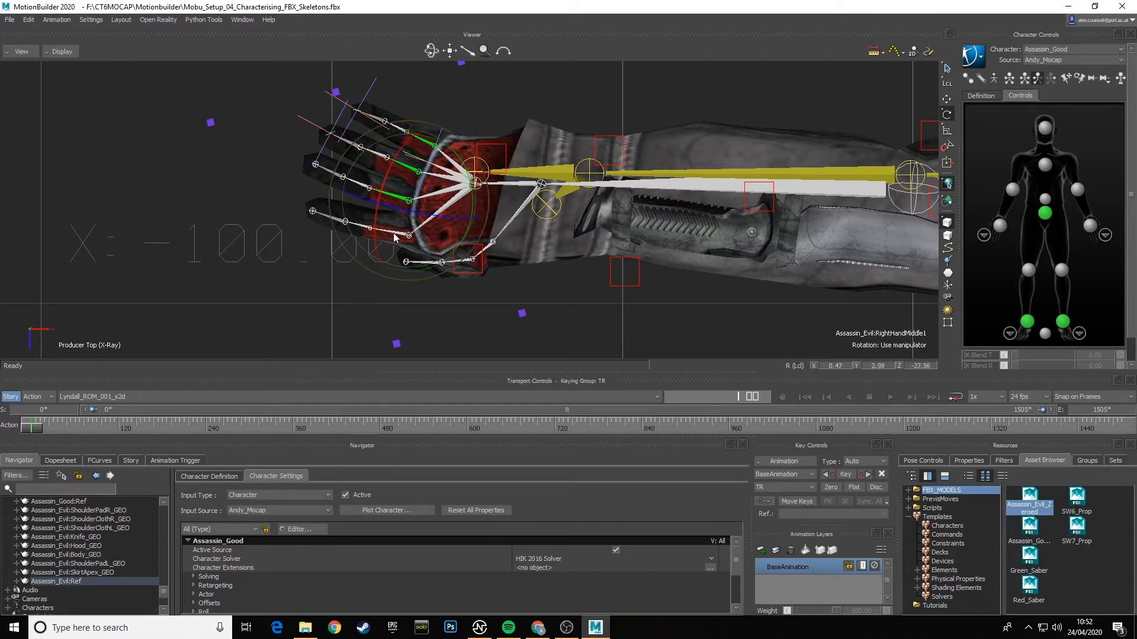
left_click(393, 236)
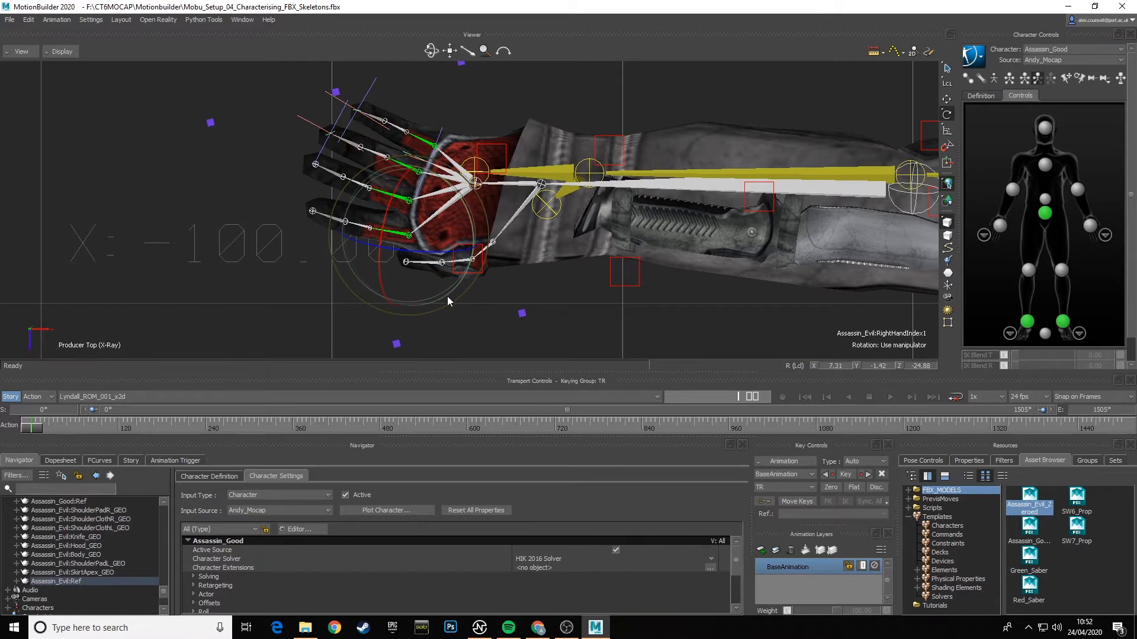
left_click_drag(449, 293, 526, 265)
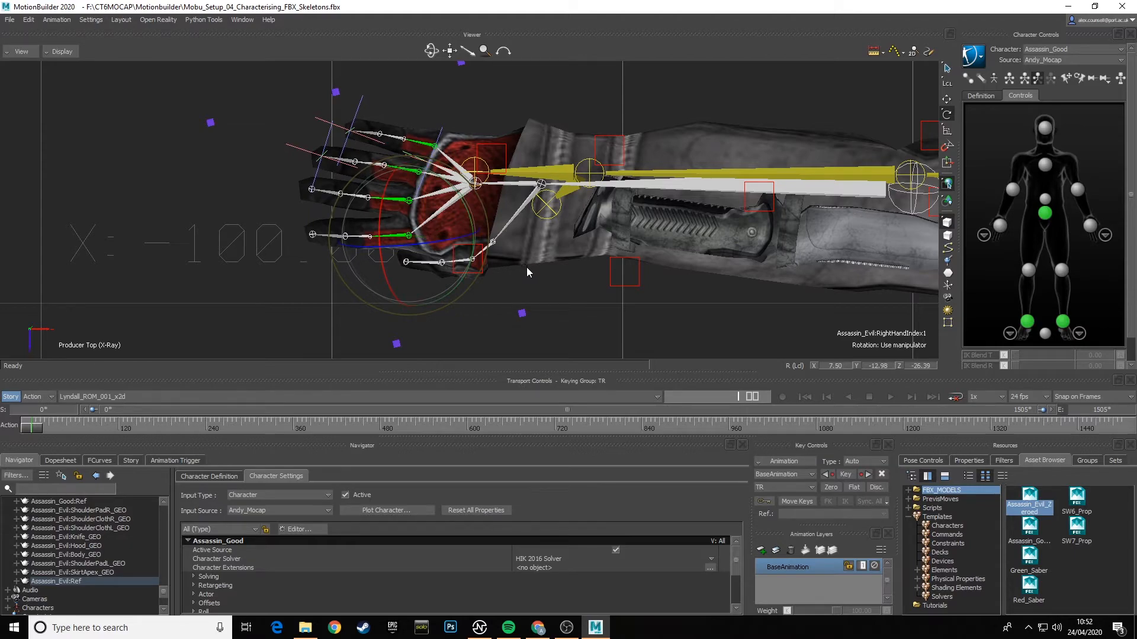
- In the perspective view, rotate Assassin_Evil's Head bone to about Z -2.4 to bring the head upright, and clear the selection
left_click(18, 52)
mouse_move(44, 87)
left_click(180, 88)
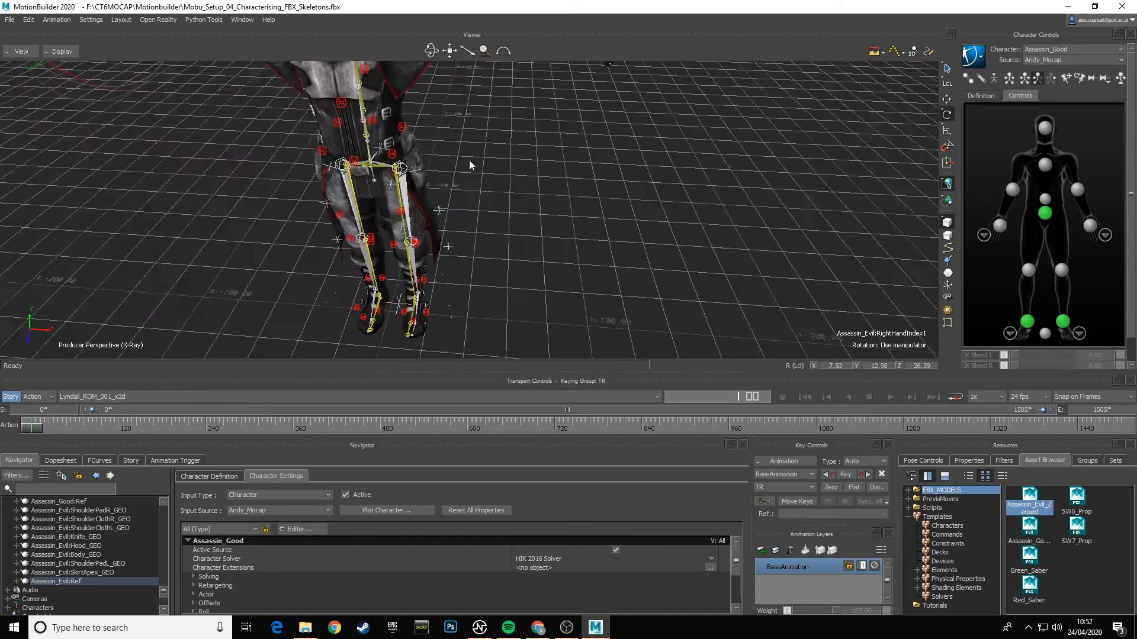
left_click_drag(469, 160, 512, 248, "ctrl+shift")
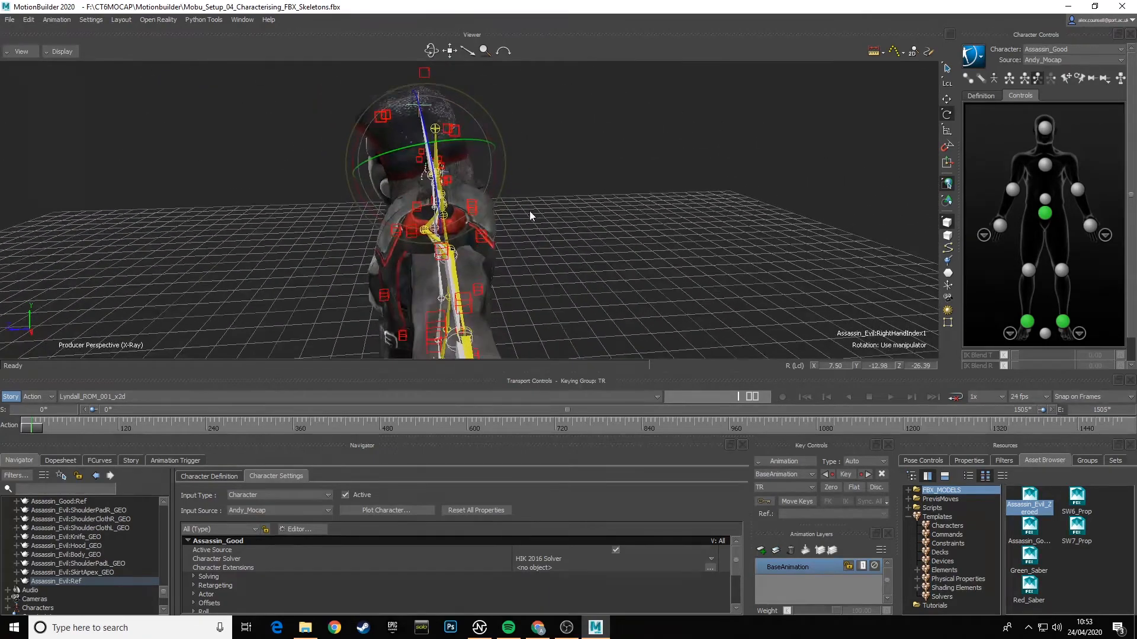
left_click_drag(530, 210, 517, 209, "shift")
left_click(409, 115)
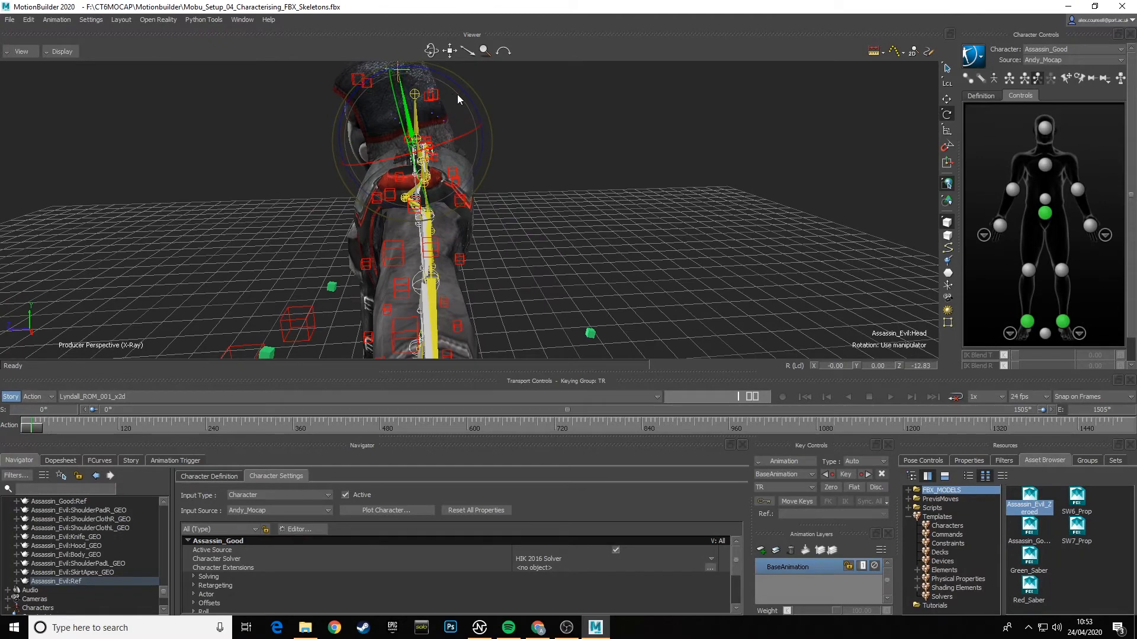
left_click_drag(460, 91, 498, 148)
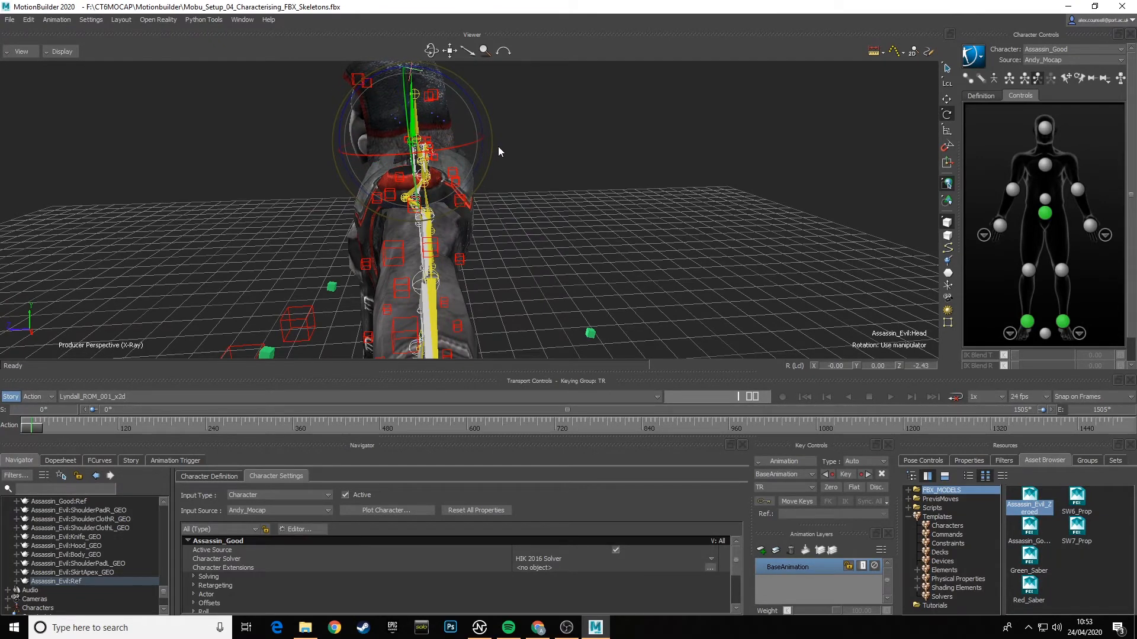
left_click_drag(341, 177, 557, 269, "ctrl+shift")
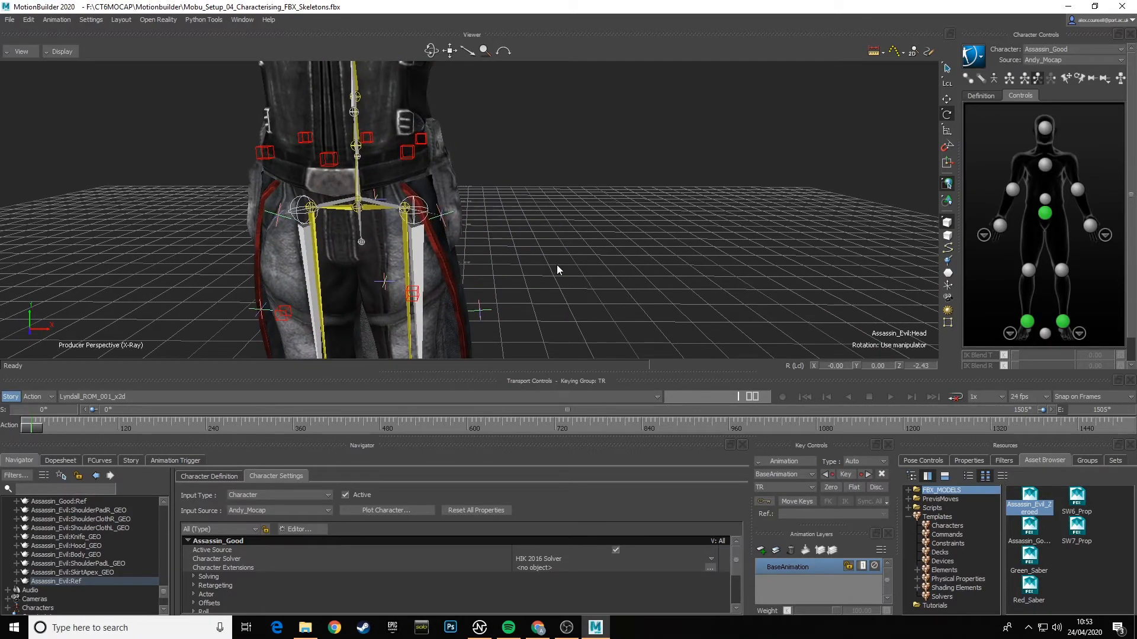
mouse_move(612, 246)
left_mouse_down("shift")
mouse_move(646, 287)
mouse_move(677, 286)
mouse_move(635, 255)
mouse_move(620, 275)
mouse_move(534, 262)
mouse_move(599, 260)
left_mouse_up("shift")
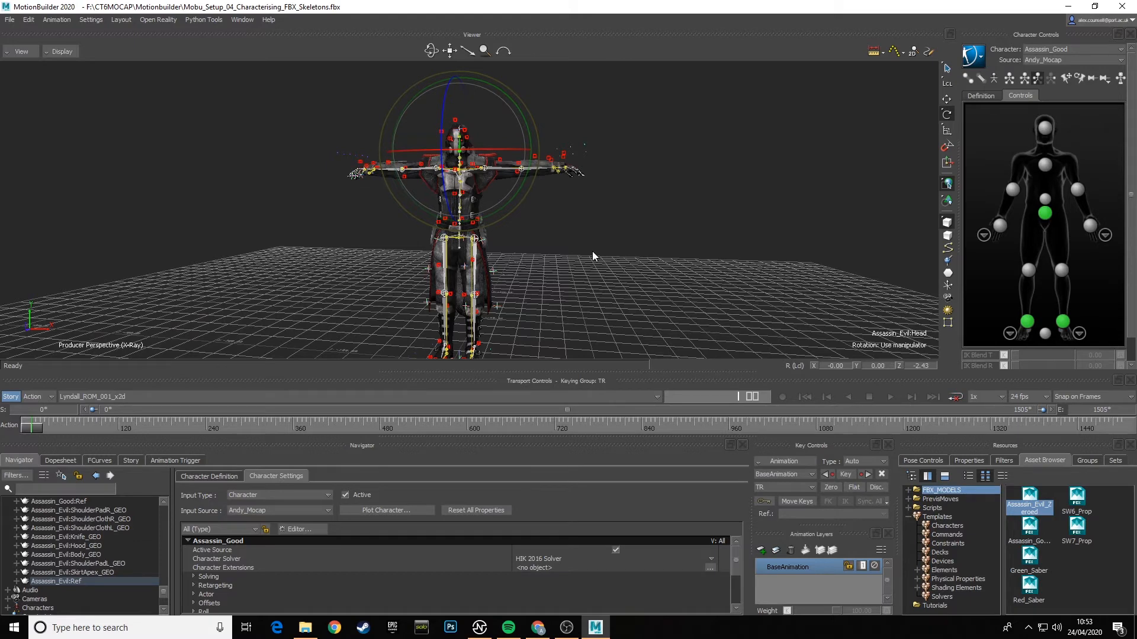
left_click(592, 251)
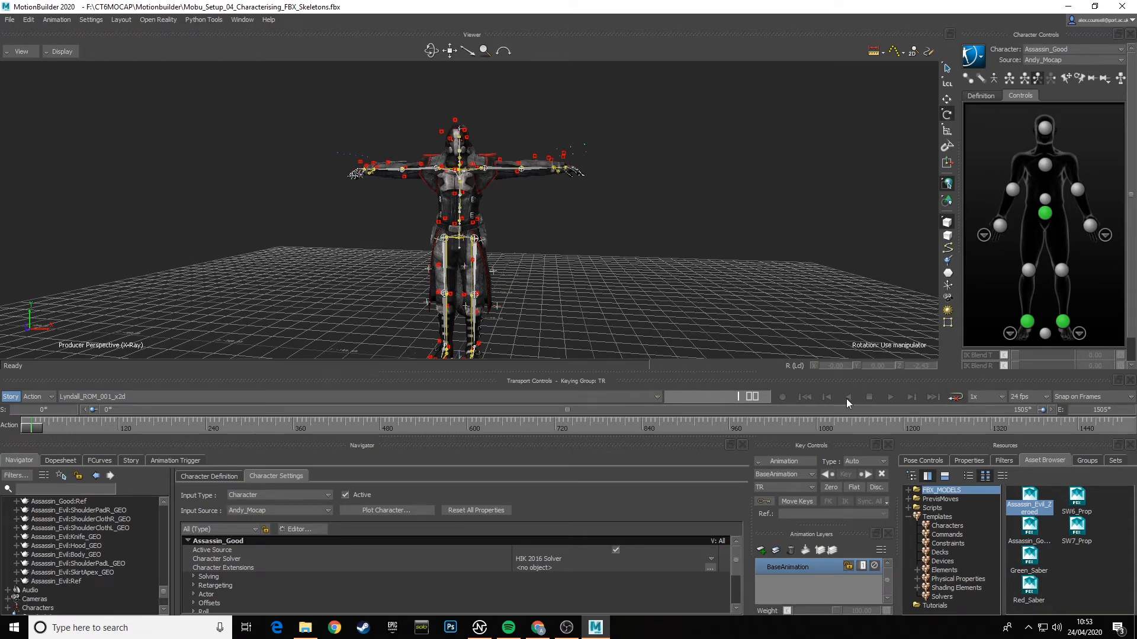
- Apply the Character template to Assassin_Evil's skeleton and characterize it as a biped
left_click(949, 526)
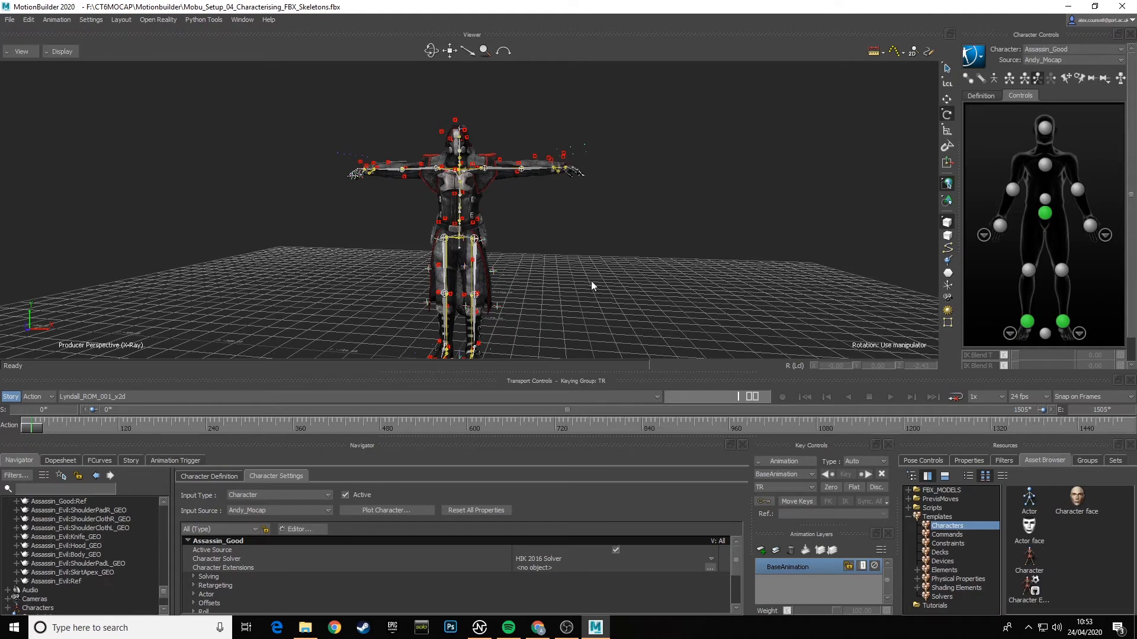
left_click_drag(611, 283, 630, 238, "shift")
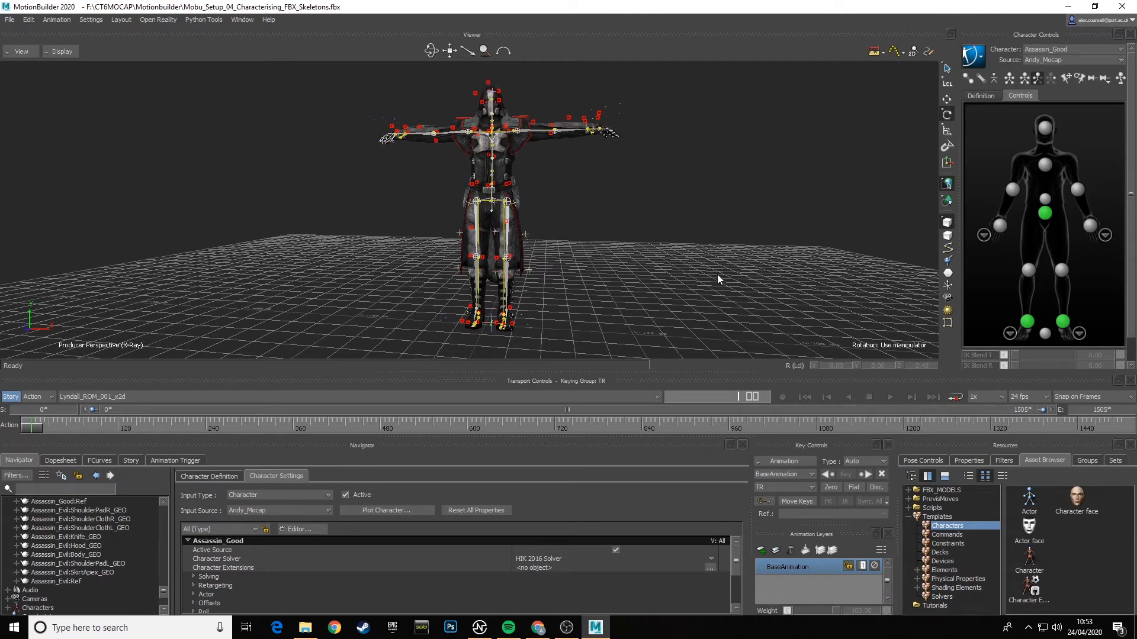
mouse_move(717, 276)
left_mouse_down("ctrl+shift")
mouse_move(710, 294)
mouse_move(724, 295)
left_mouse_up("ctrl+shift")
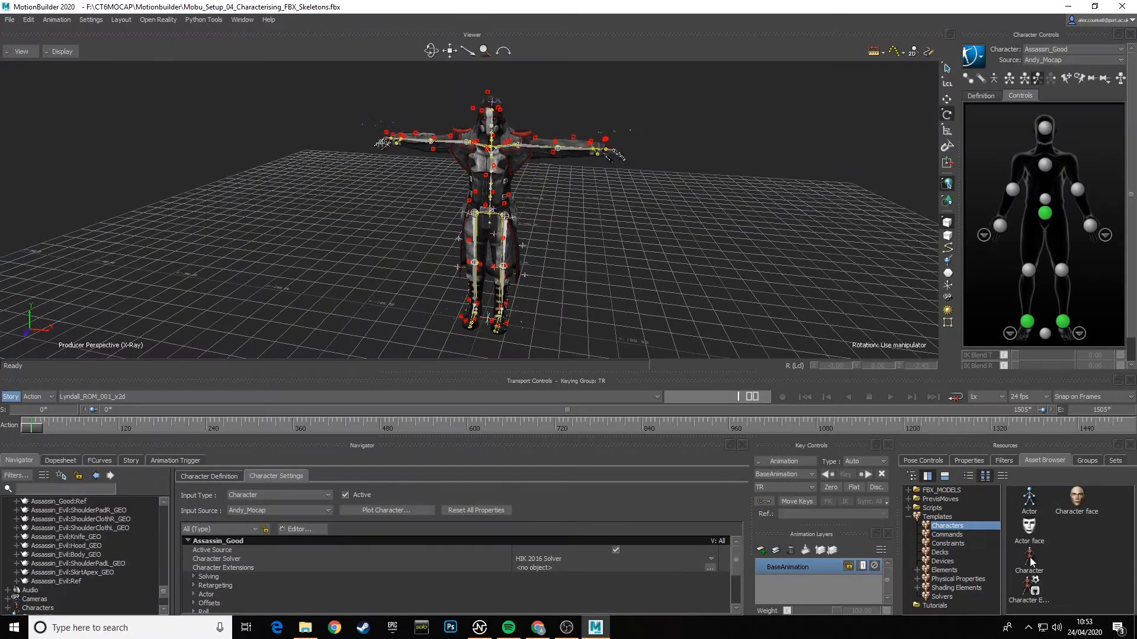
left_click_drag(1030, 560, 592, 242)
left_click_drag(519, 237, 504, 226)
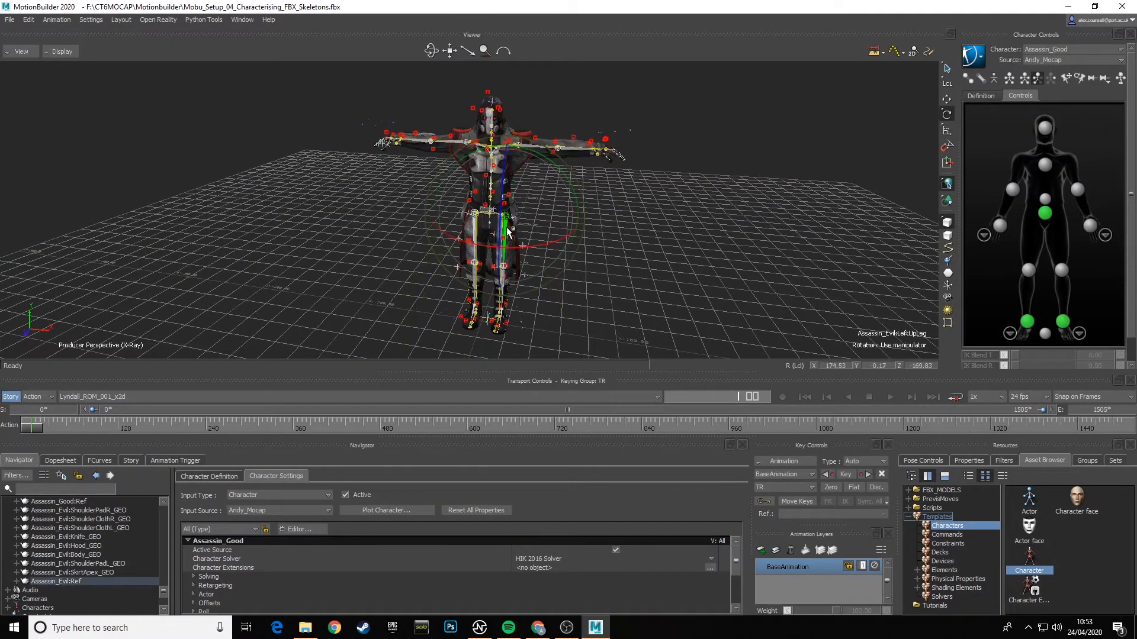
left_click(531, 229)
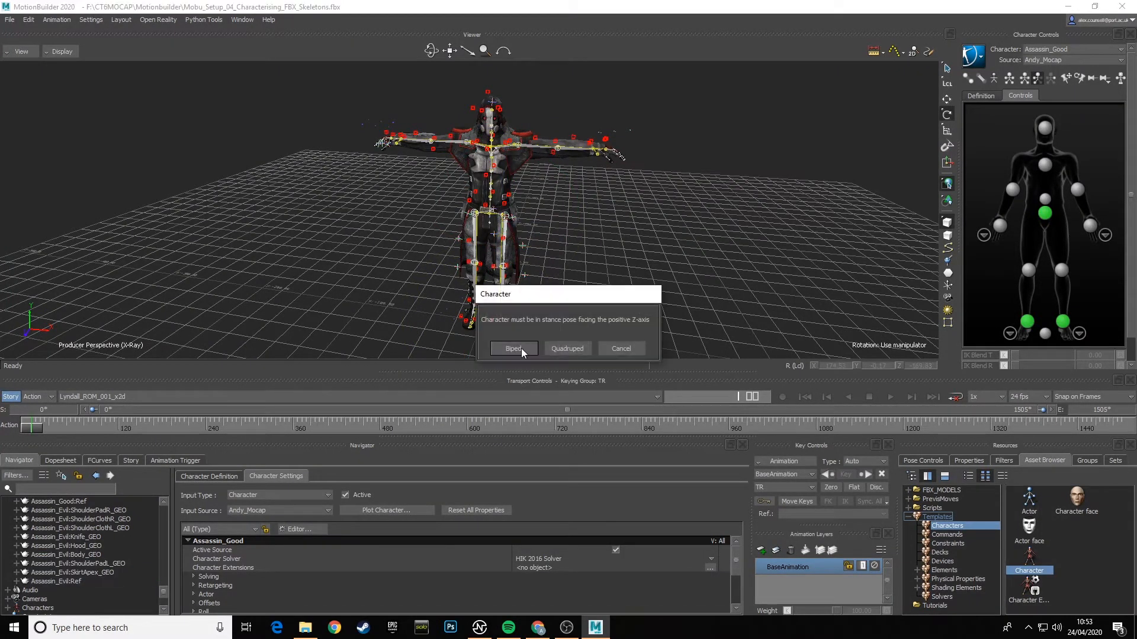
left_click(514, 350)
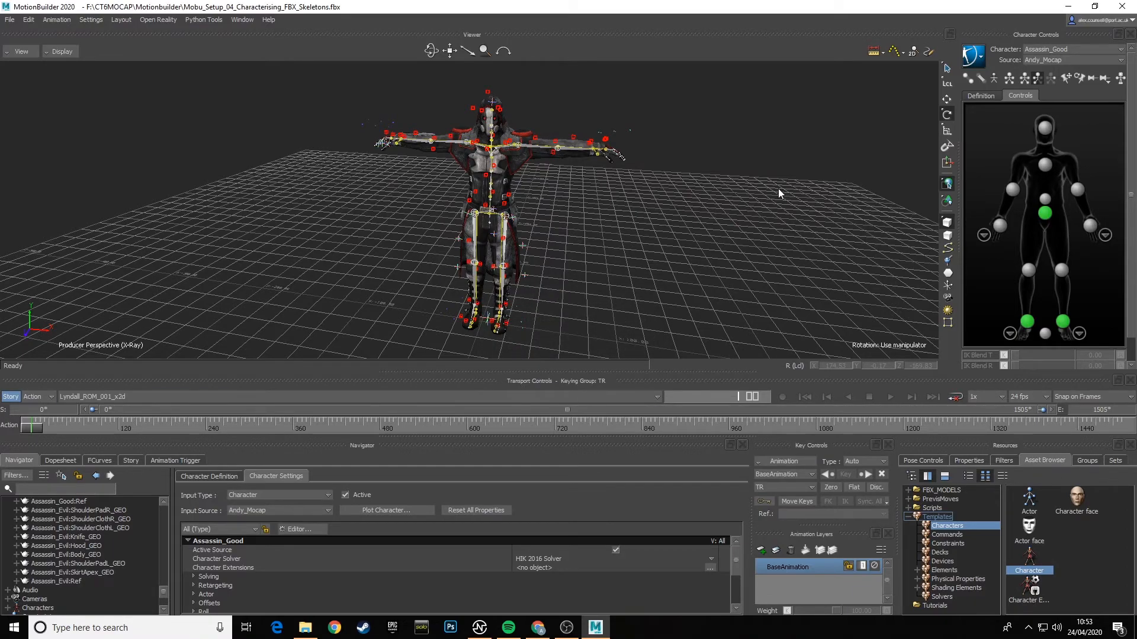
- Rename the newly created character as Assassin_Evil
left_click_drag(559, 286, 528, 283, "alt")
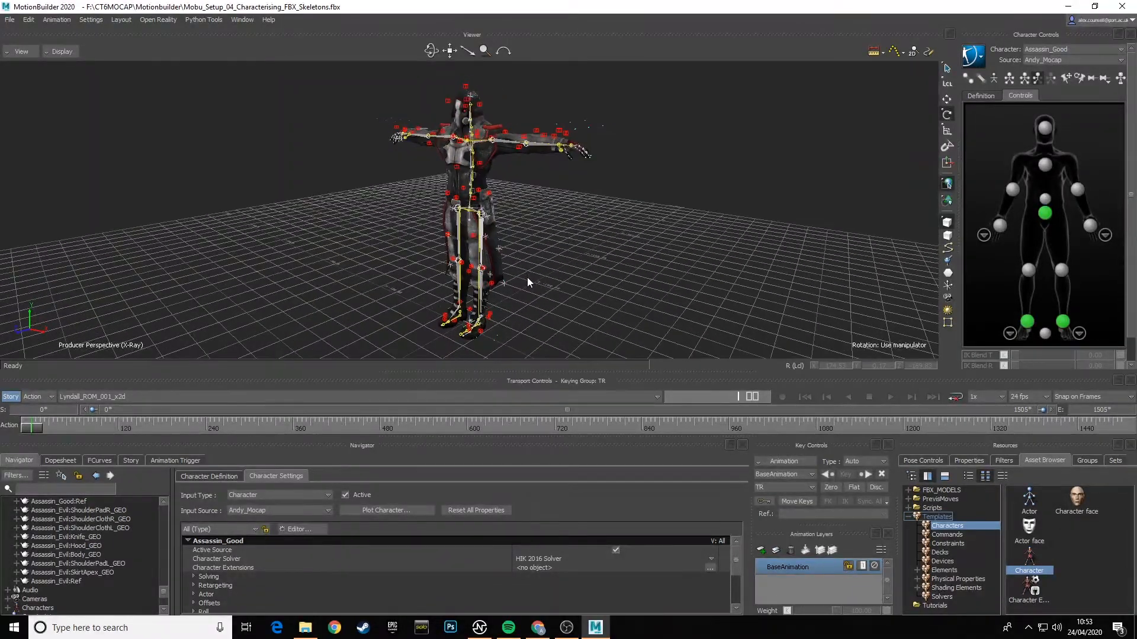
left_click(1084, 48)
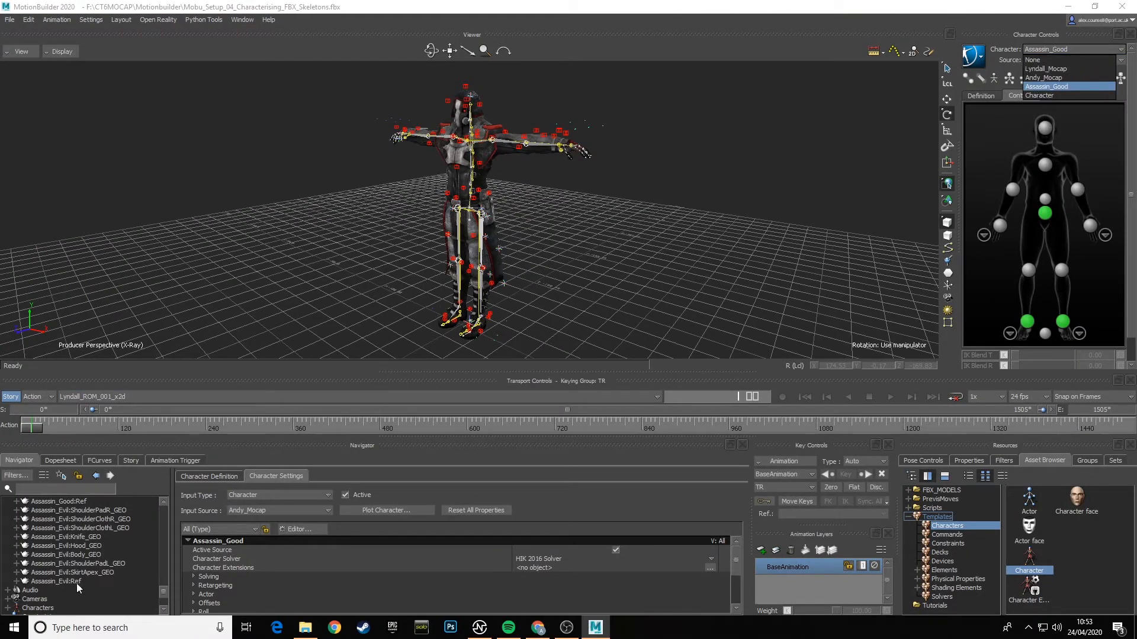
left_click(8, 608)
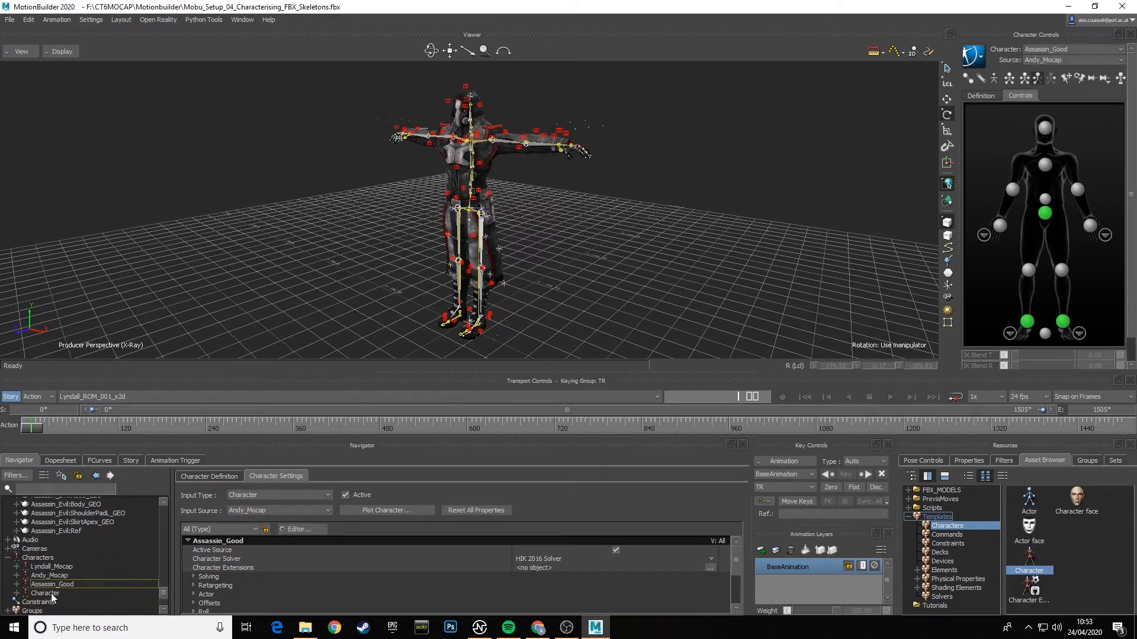
left_click(49, 593)
right_click(50, 593)
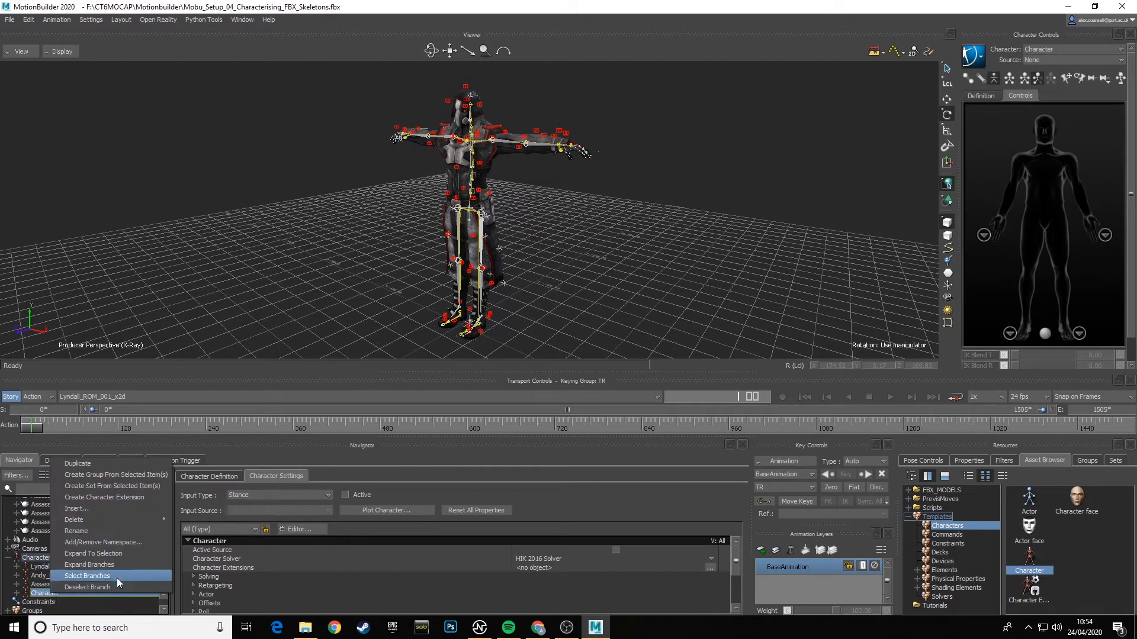
left_click(108, 531)
type("A")
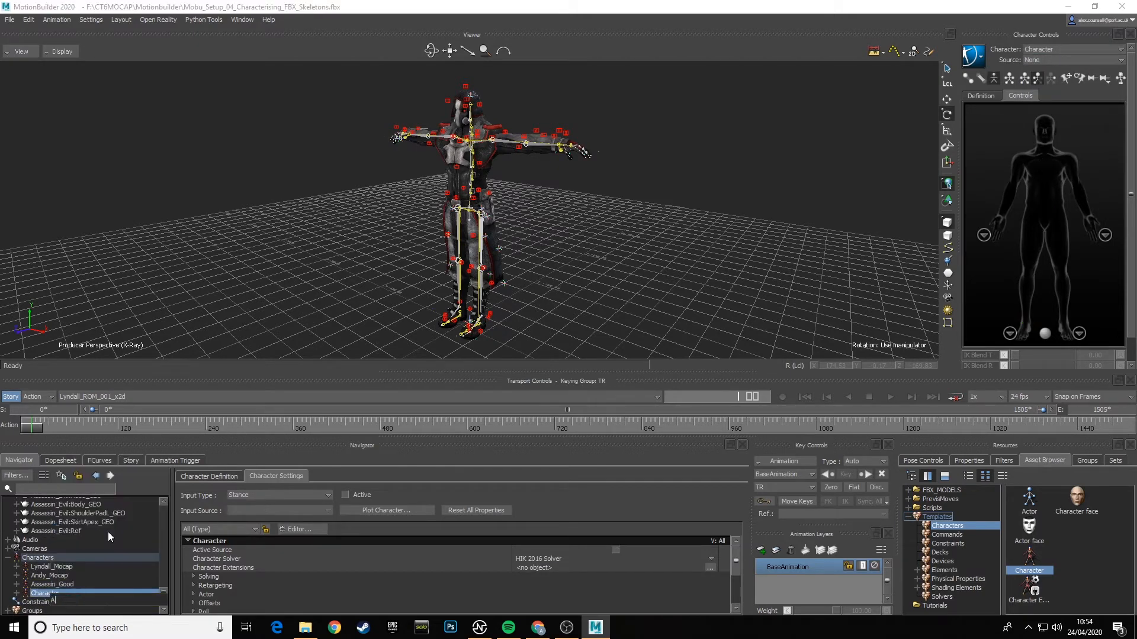
type("ssassin_Evil")
key("Return")
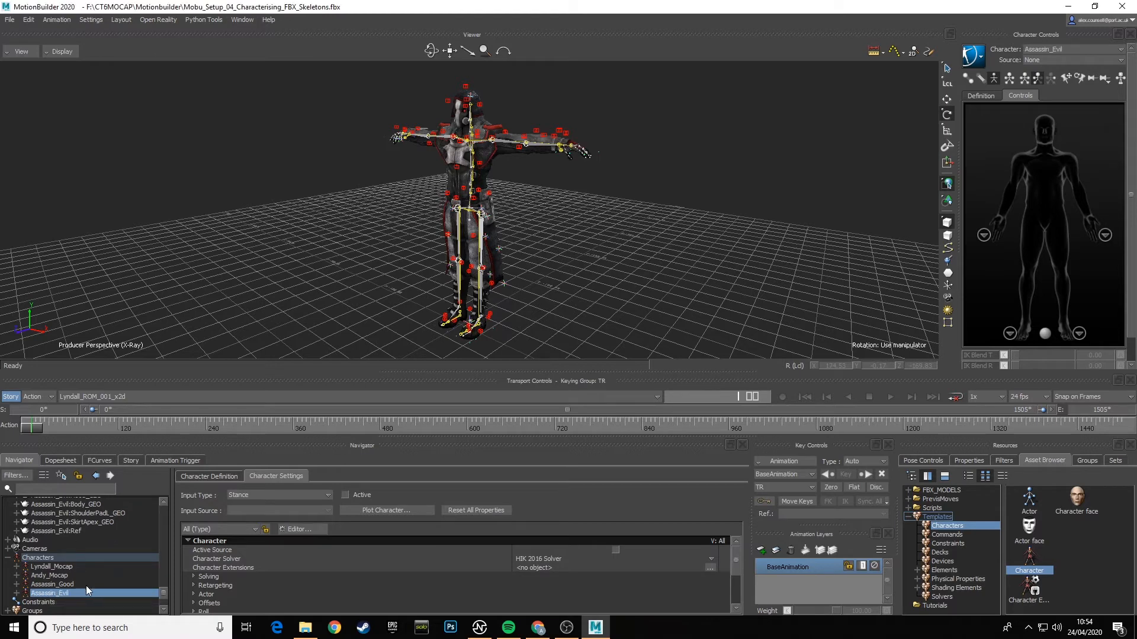
- Set Assassin_Evil's source to Lyndall_Mocap and scrub the start of the take to check the retargeting
left_click(1048, 62)
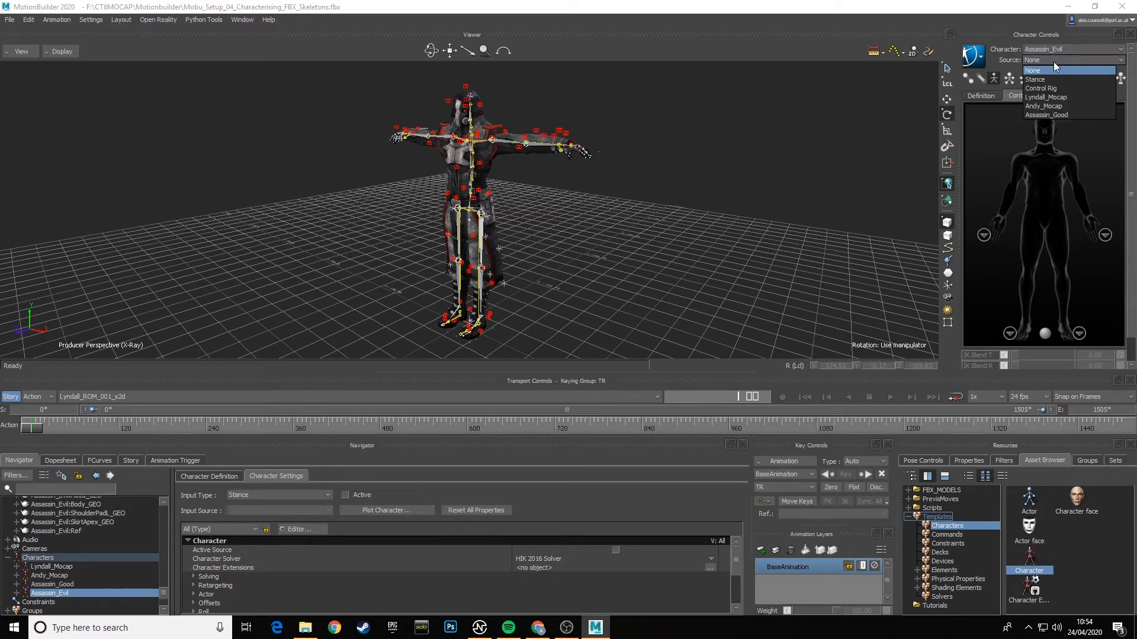
left_click(1046, 97)
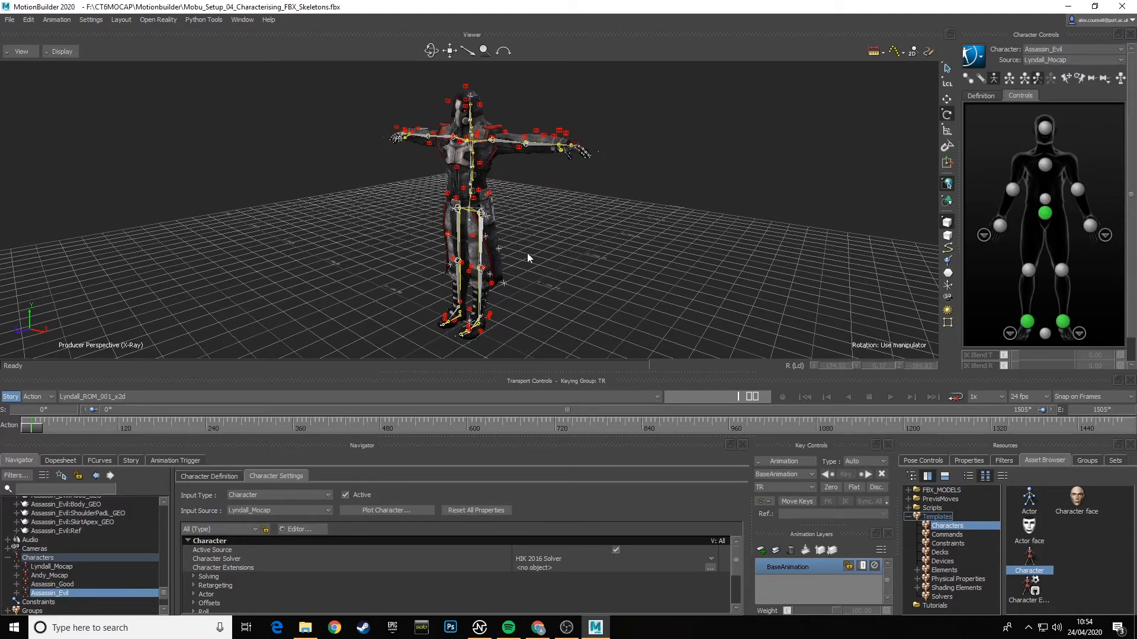
mouse_move(527, 253)
left_mouse_down()
mouse_move(570, 251)
mouse_move(580, 233)
mouse_move(540, 267)
left_mouse_up()
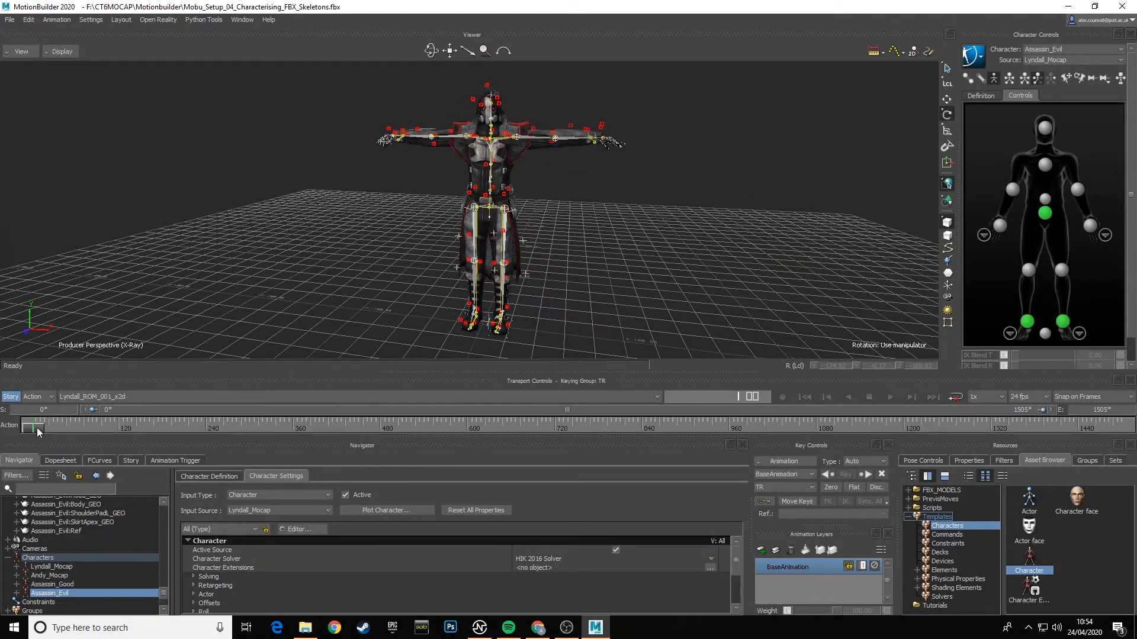
mouse_move(33, 427)
left_mouse_down()
mouse_move(435, 426)
mouse_move(27, 428)
left_mouse_up()
- Save the scene under its current file name
left_click_drag(552, 240, 591, 236, "ctrl+shift")
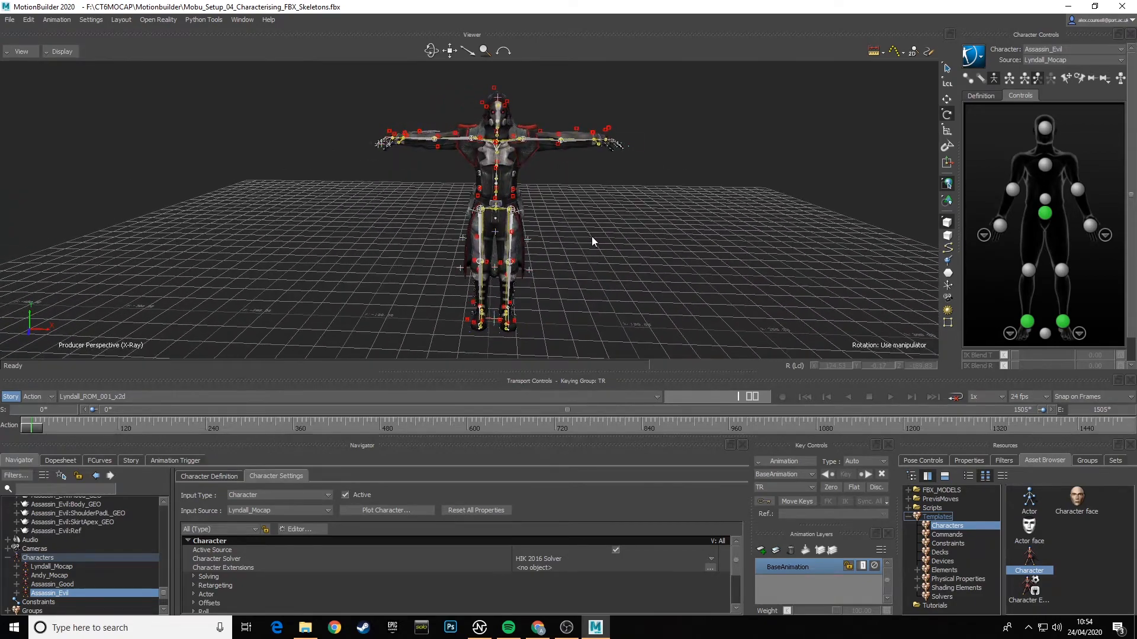
left_click(9, 20)
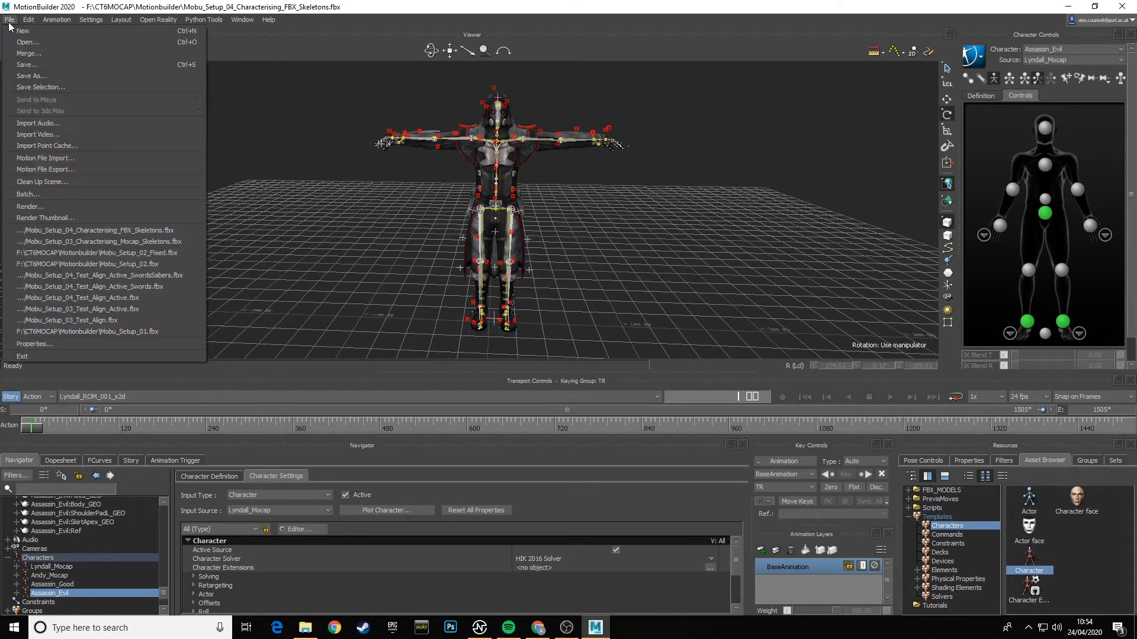
left_click(41, 65)
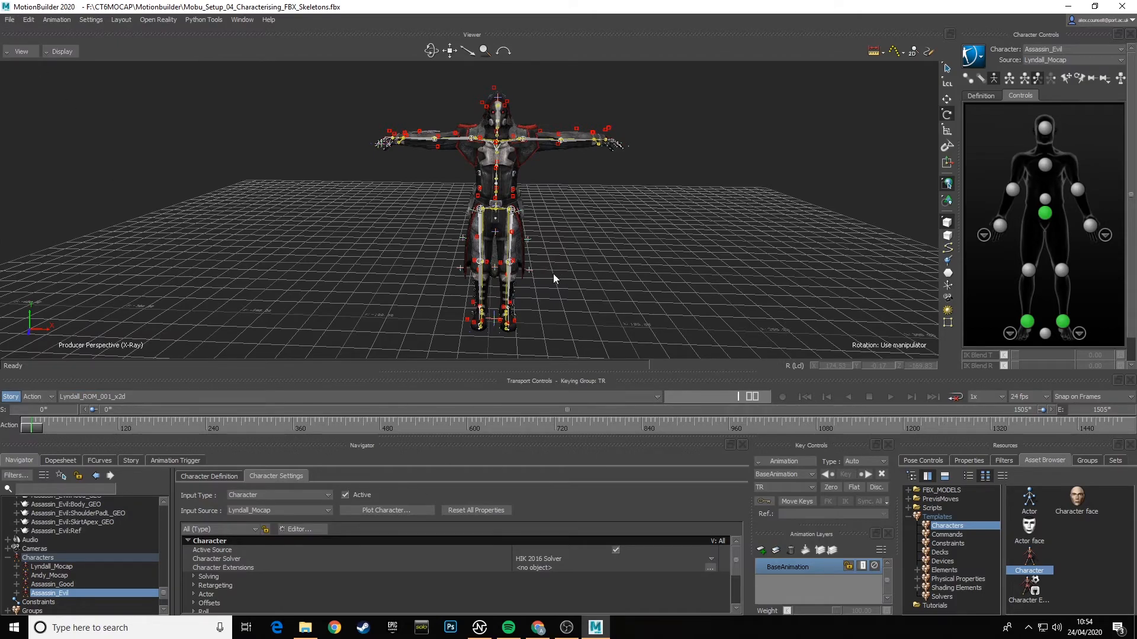
- Switch the current take to Fight_Section1_004_x2d
left_click_drag(602, 256, 581, 240, "alt")
left_click(141, 396)
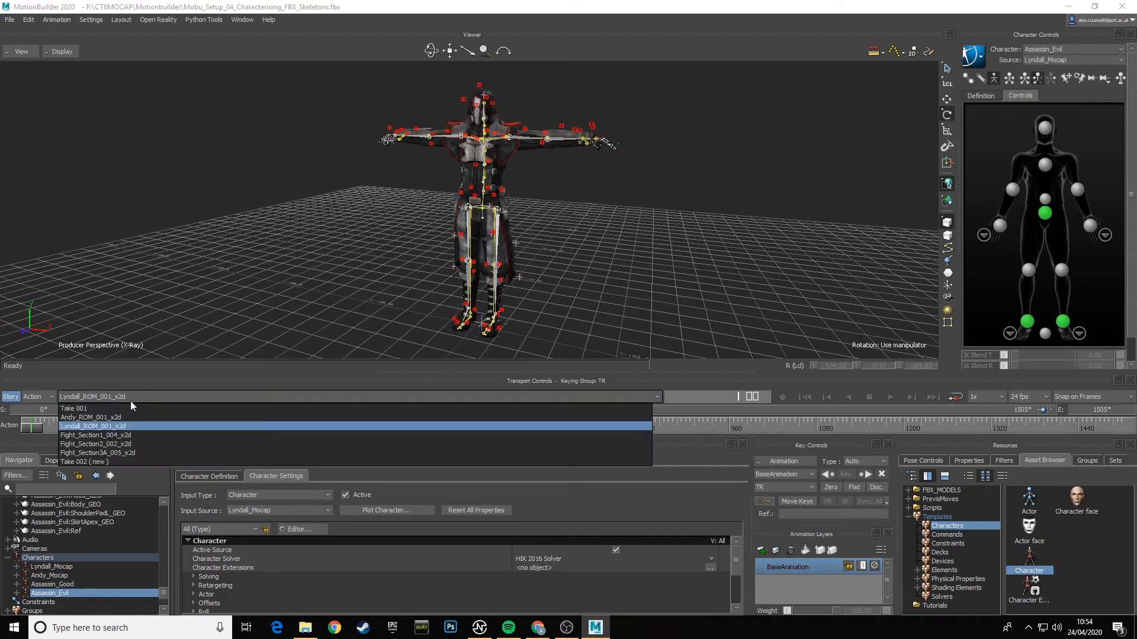
left_click(110, 436)
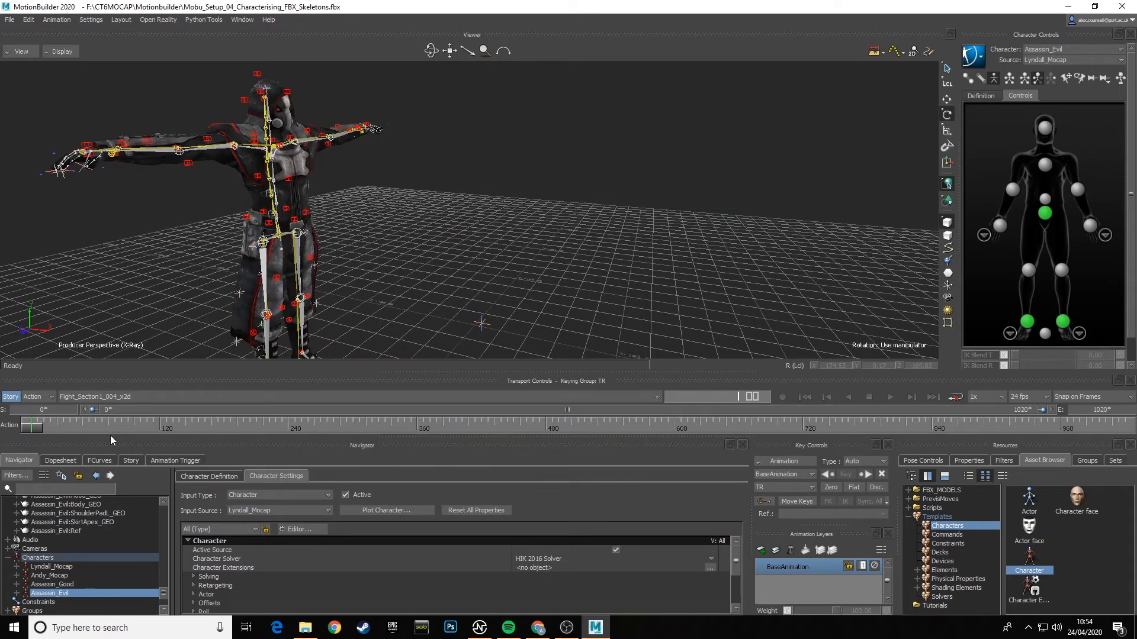
- Make the Andy_Mocap group visible in the scene
left_click(1088, 461)
left_click(978, 490)
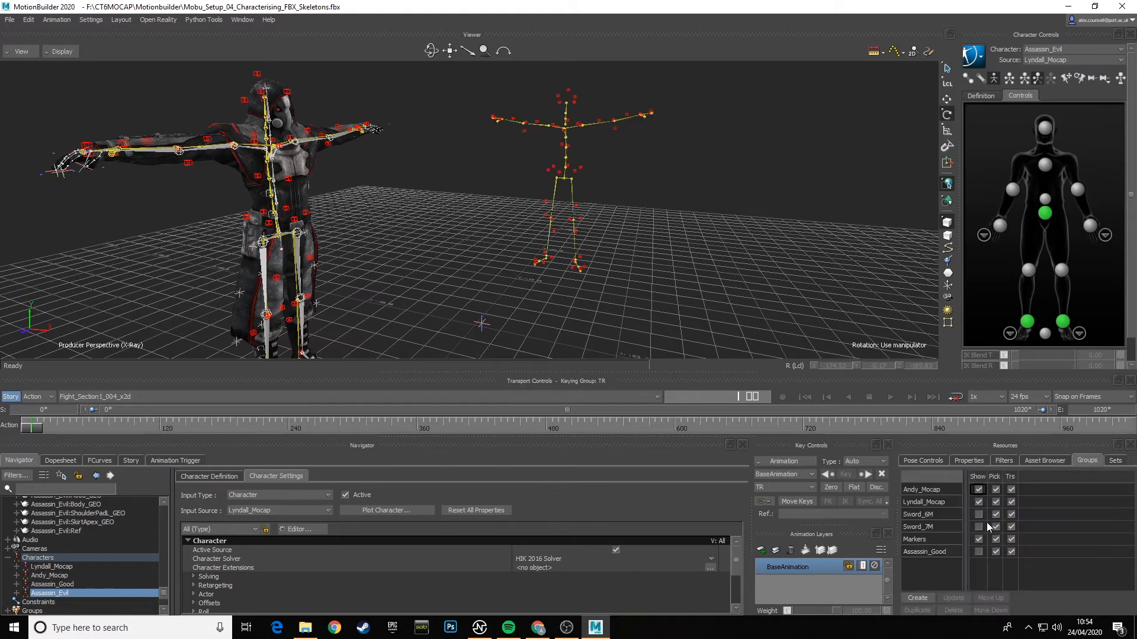
- Make the Assassin_Good group visible in the scene
left_click(979, 552)
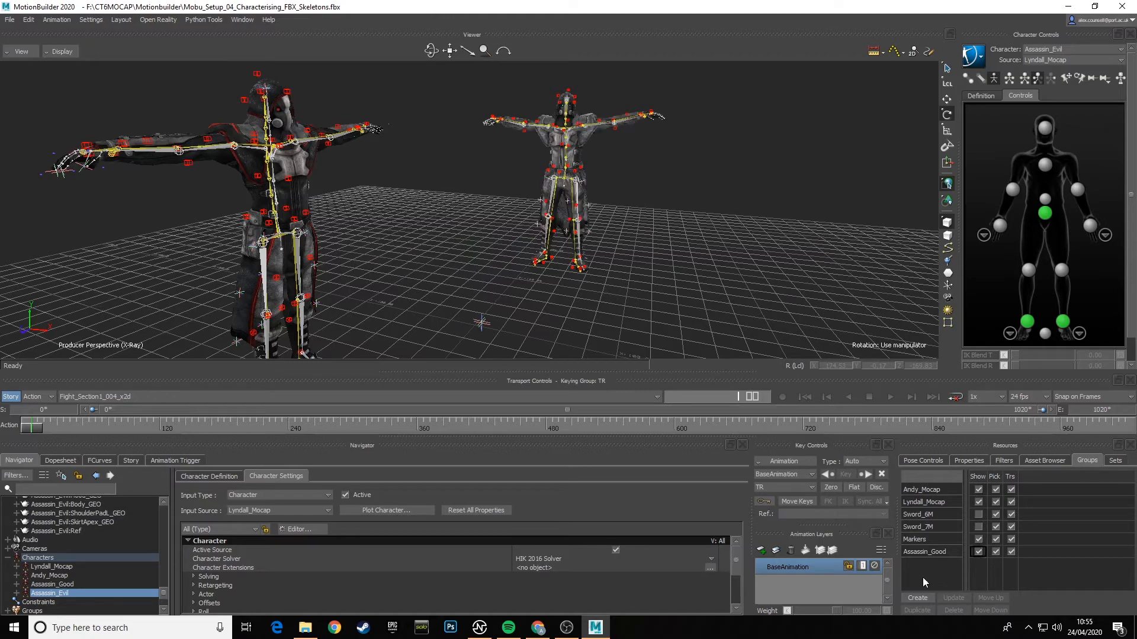
left_click(663, 283)
left_click_drag(674, 300, 357, 155, "ctrl+shift")
- Select everything in the Assassin_Evil namespace, including its branch, and create a group from it
left_click(28, 19)
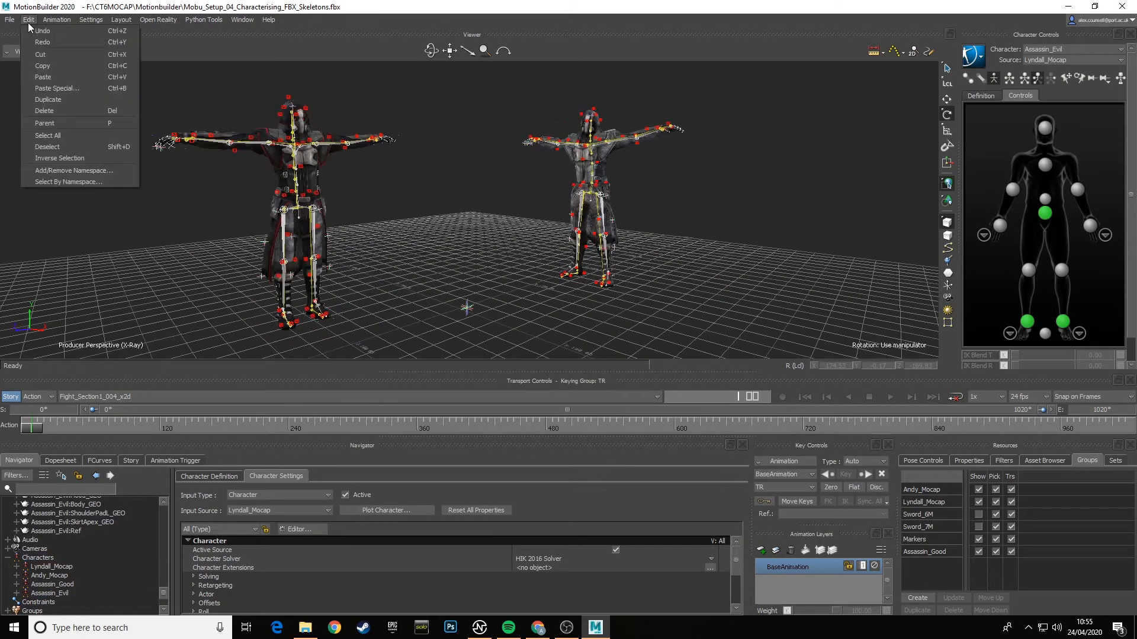
left_click(47, 183)
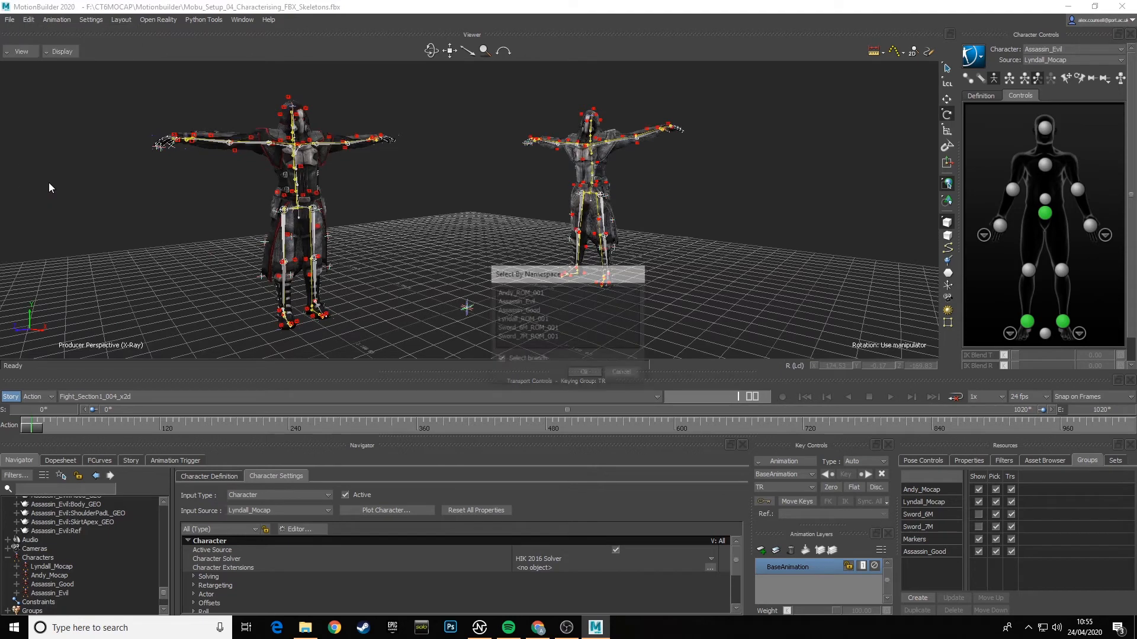
left_click(529, 303)
left_click(593, 374)
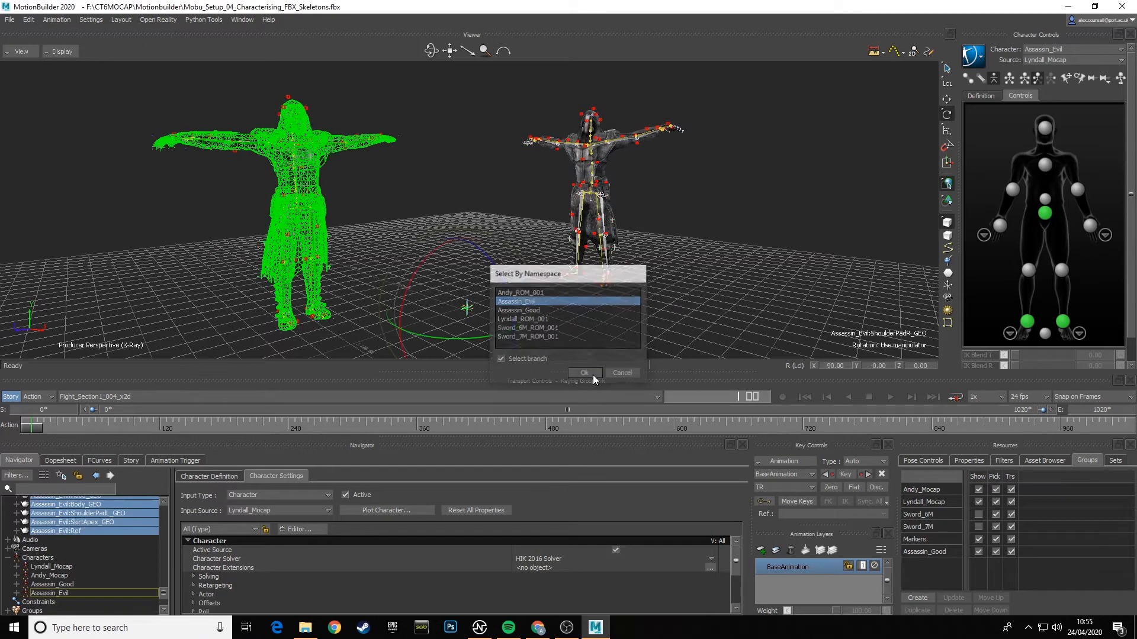
left_click(918, 598)
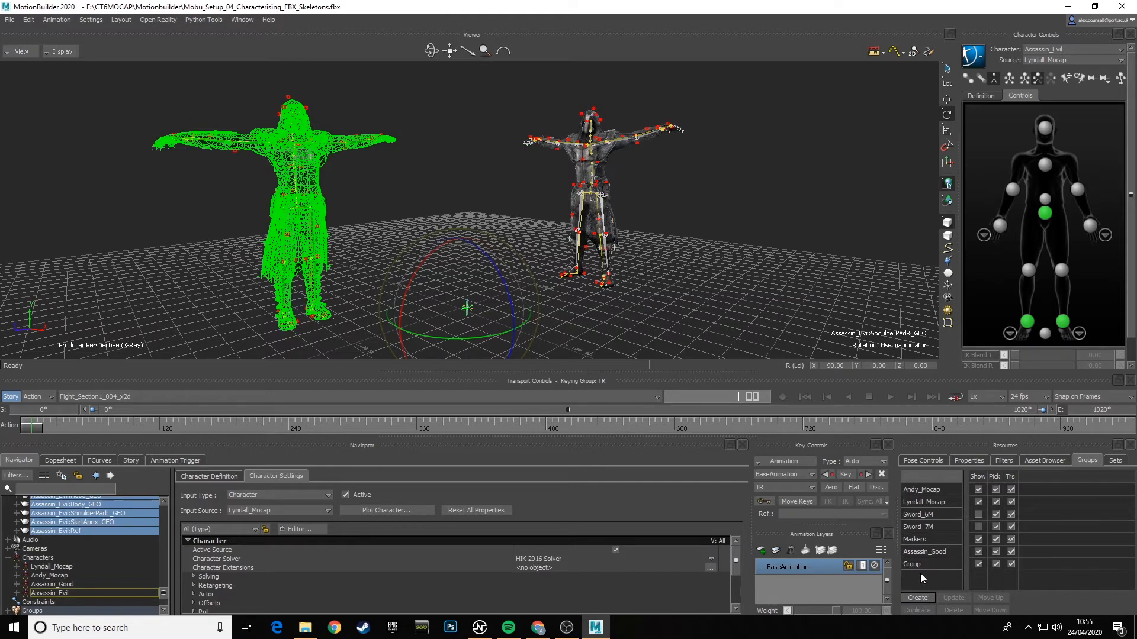
- Rename the new group as Assassin_Evil and deselect everything in the viewer
double_click(920, 566)
type("Ass")
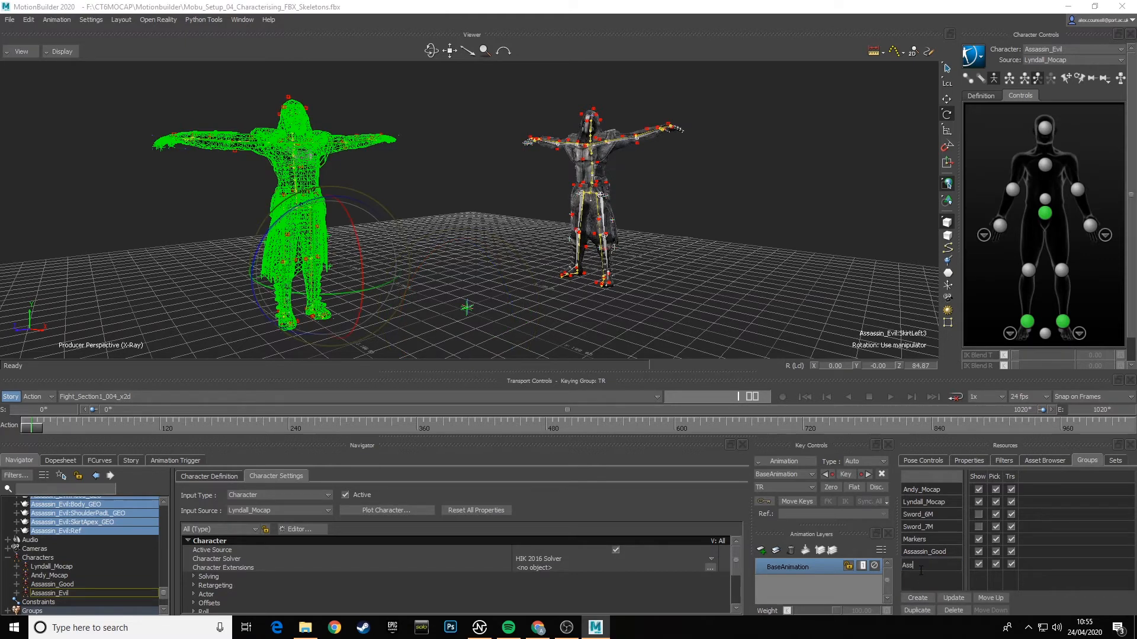
type("ass")
key("BackSpace")
type("assin_Evil")
key("BackSpace")
key("Return")
left_click(467, 186)
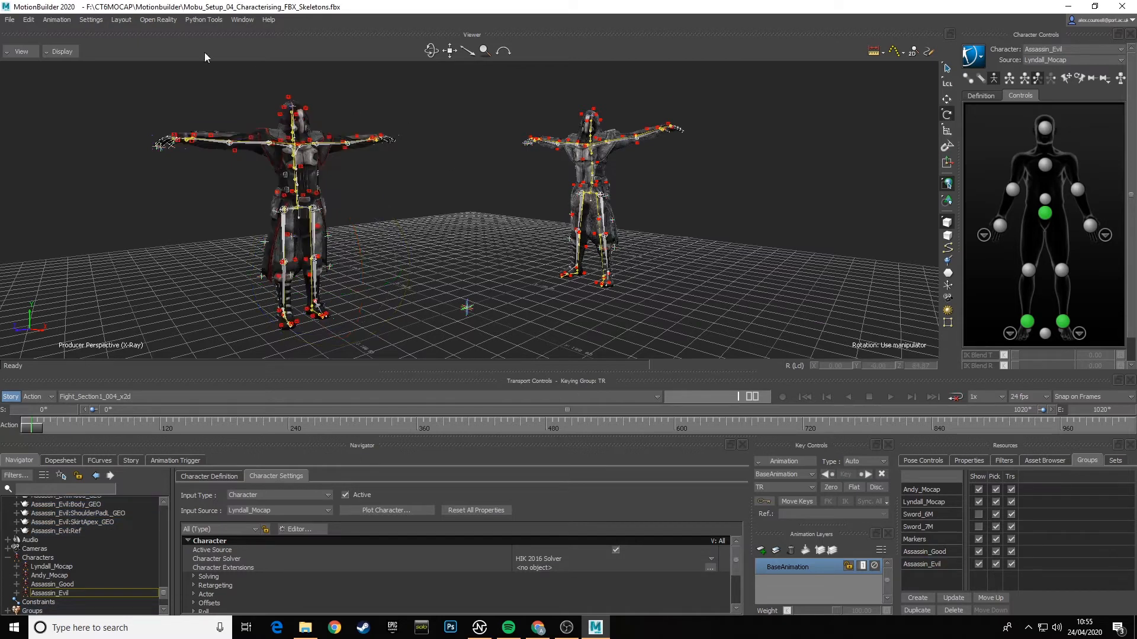
- Save the scene under its current file name
left_click(9, 20)
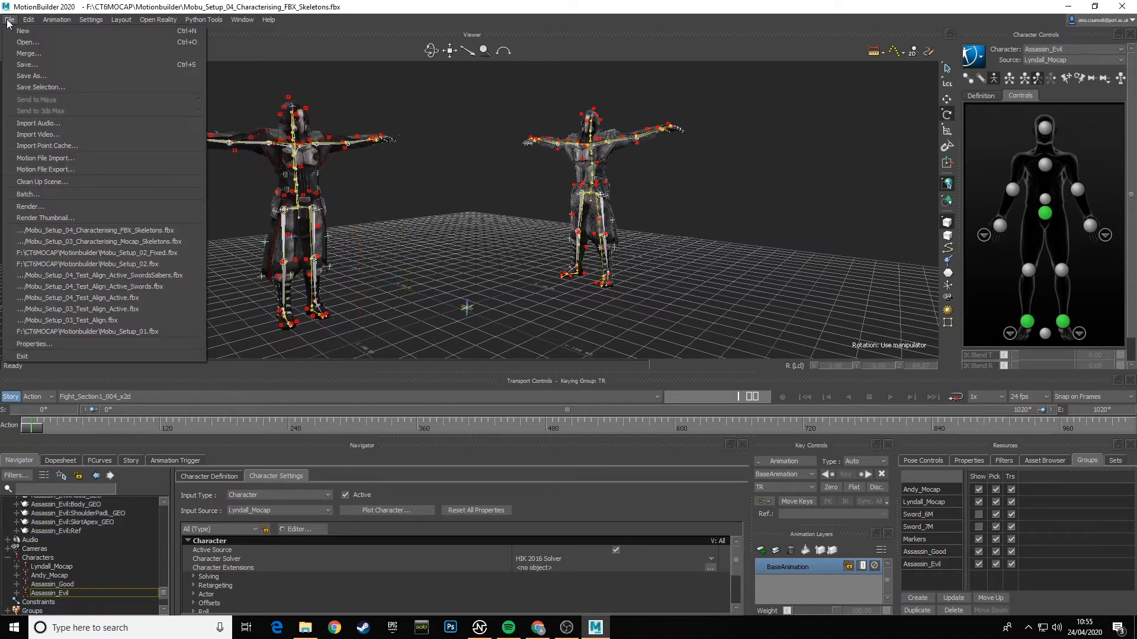
left_click(34, 65)
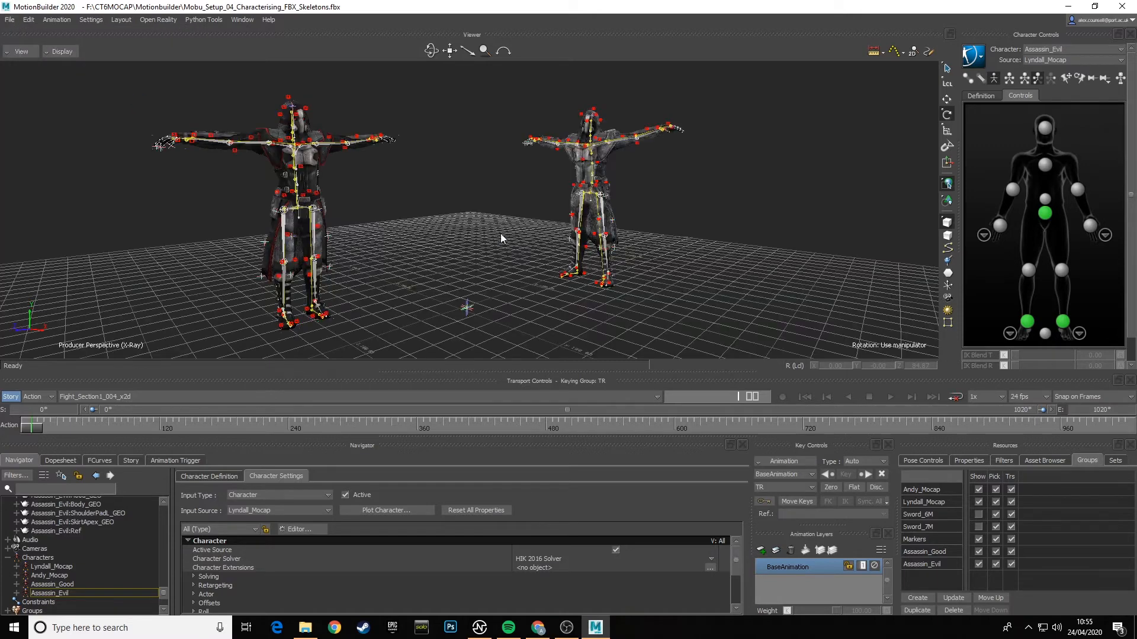
left_click_drag(517, 239, 507, 239, "ctrl+shift")
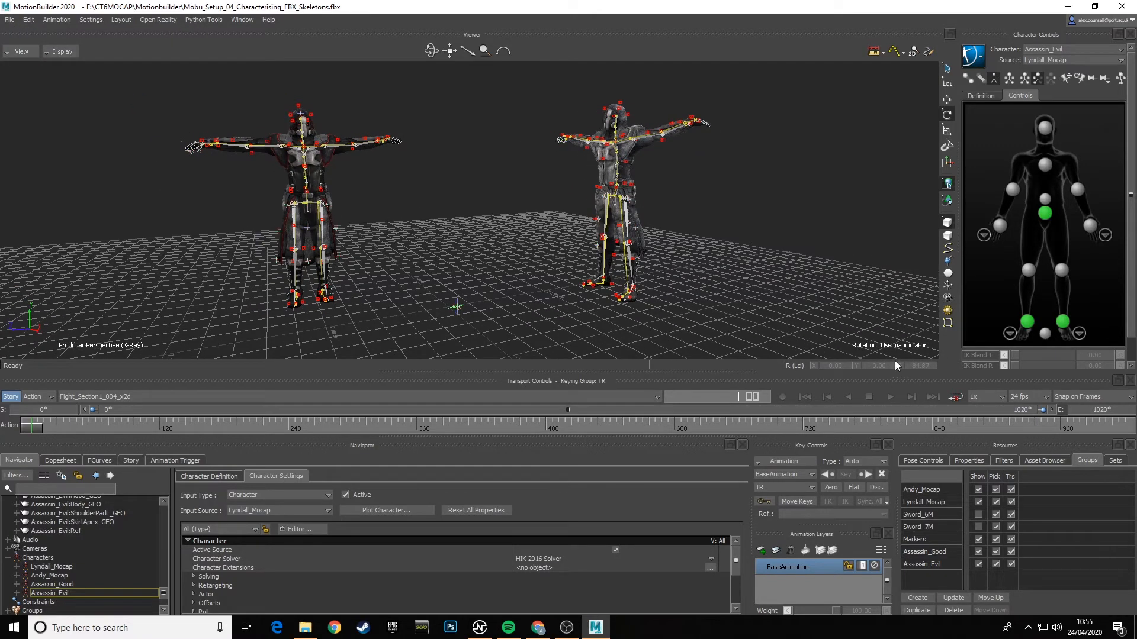
- Make the Sword_6M and Sword_7M groups visible and scrub the fight take past frame 120
left_click(978, 526)
left_click_drag(481, 244, 455, 257, "ctrl")
left_click_drag(33, 431, 198, 434)
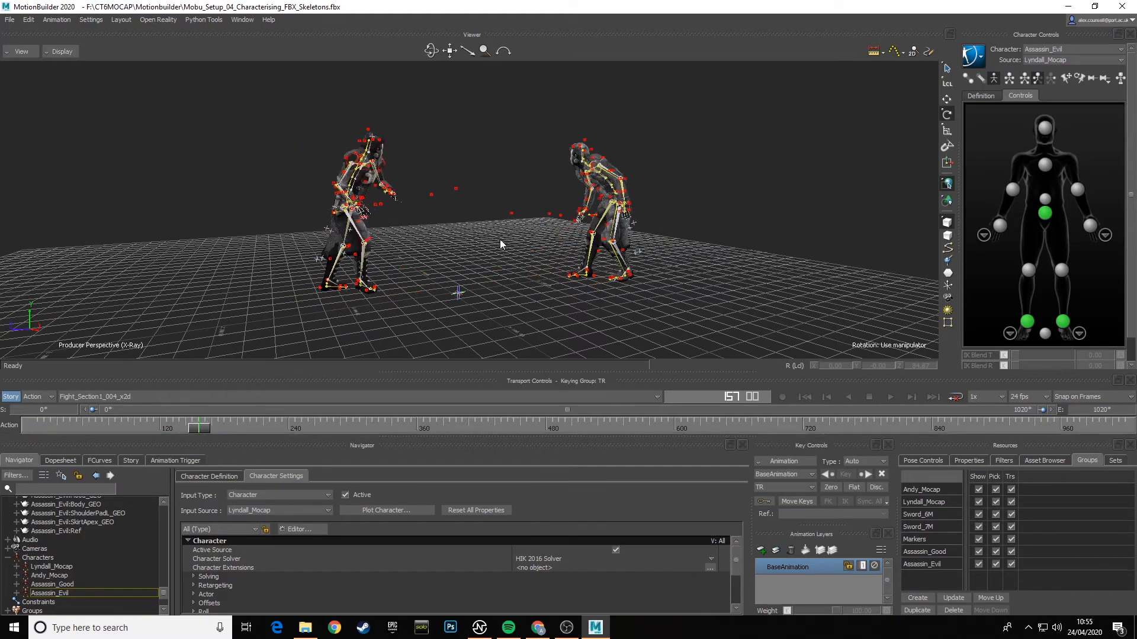
left_click_drag(500, 239, 361, 251, "ctrl+shift")
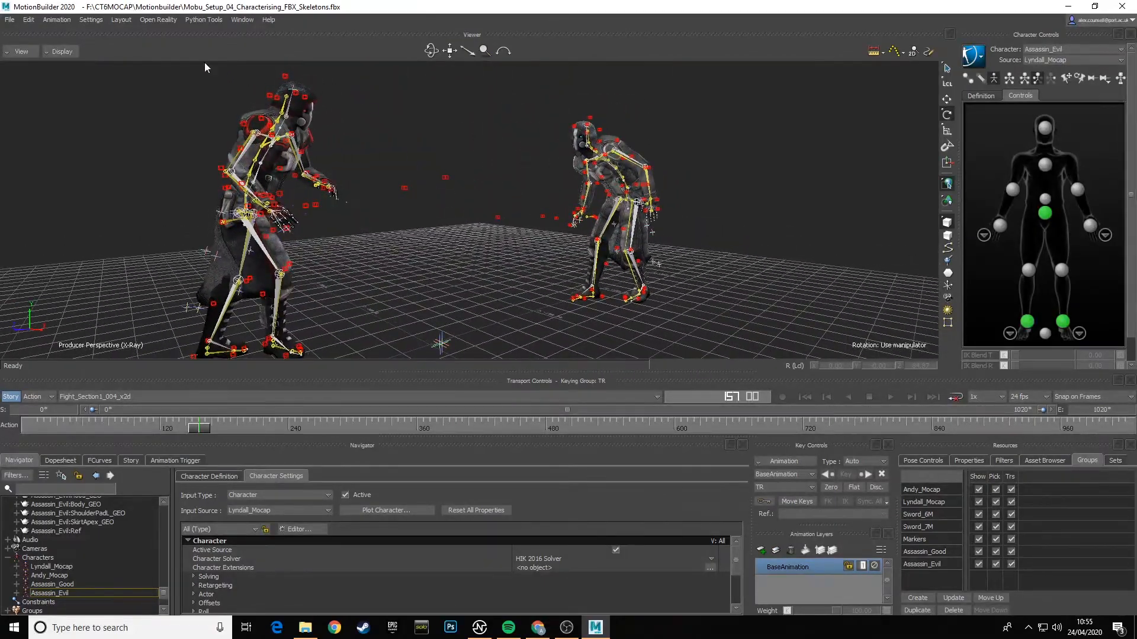
- Turn off the X-Ray display and examine both assassins' fight poses from several sides
left_click(62, 51)
left_click(65, 62)
left_click_drag(424, 197, 422, 243, "ctrl+shift")
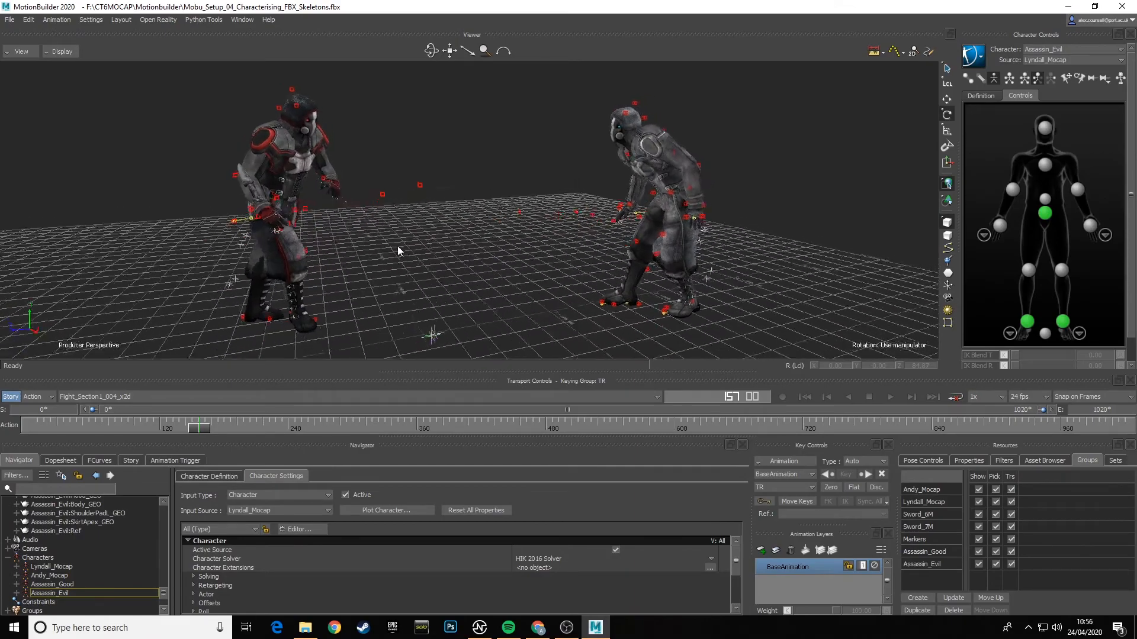
left_click_drag(422, 241, 581, 251, "ctrl+shift")
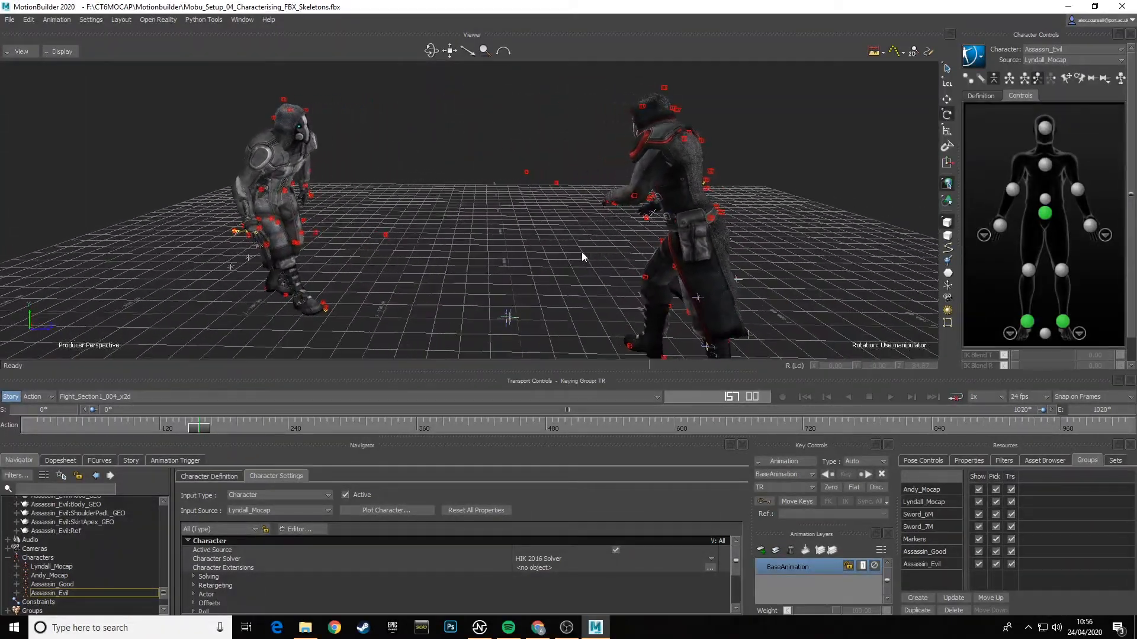
left_click_drag(429, 234, 544, 235, "ctrl+shift")
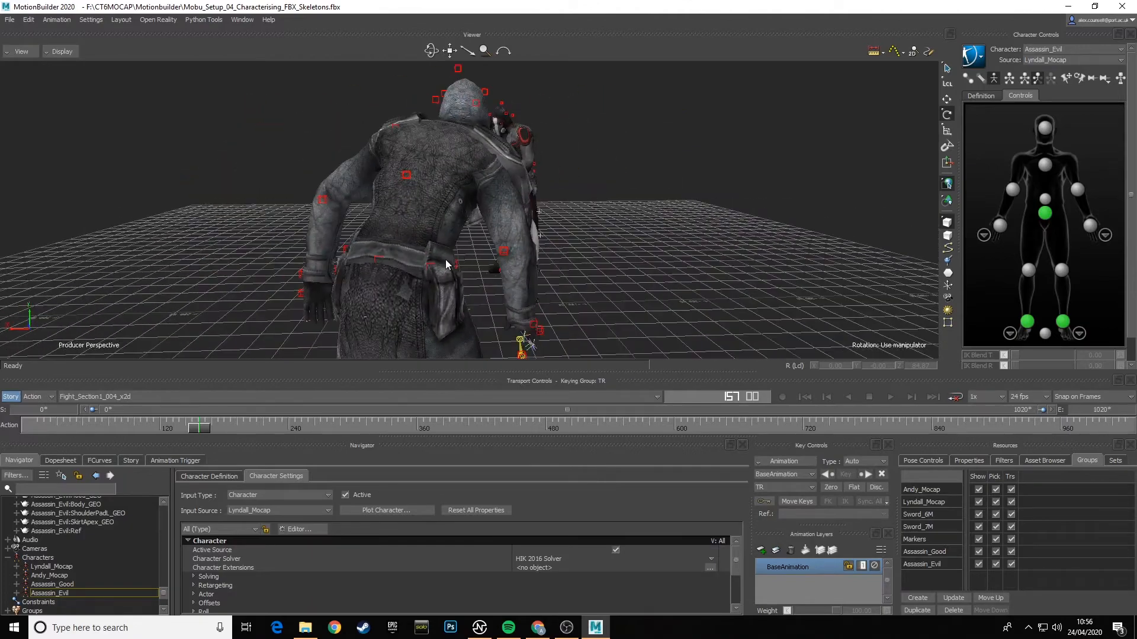
left_click_drag(444, 260, 514, 228, "shift")
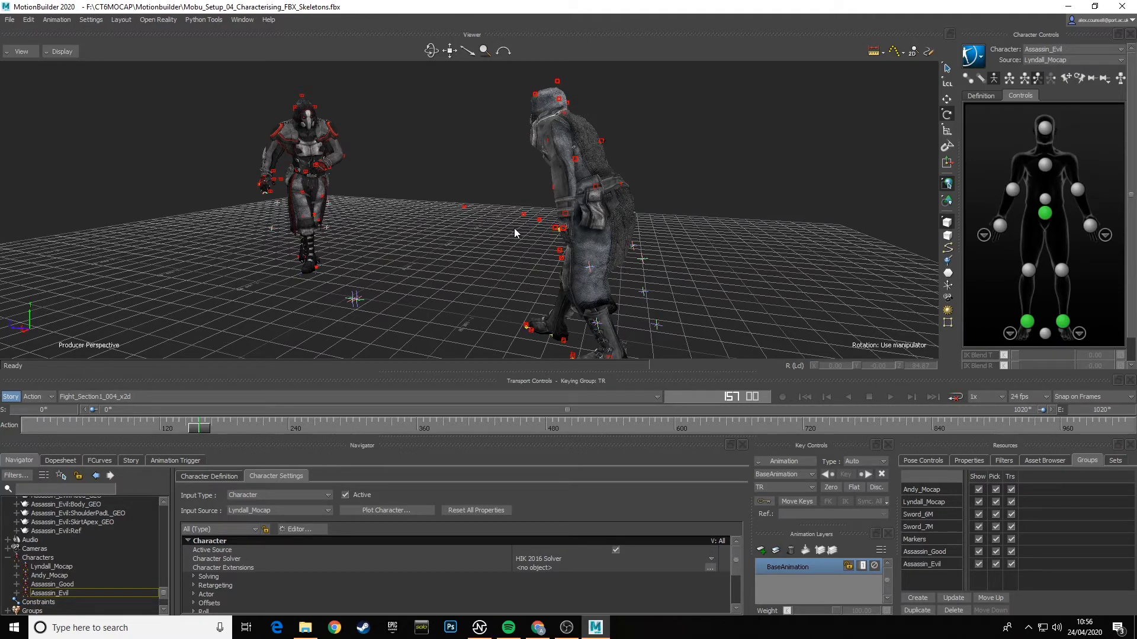
left_click_drag(329, 152, 512, 183, "ctrl+shift")
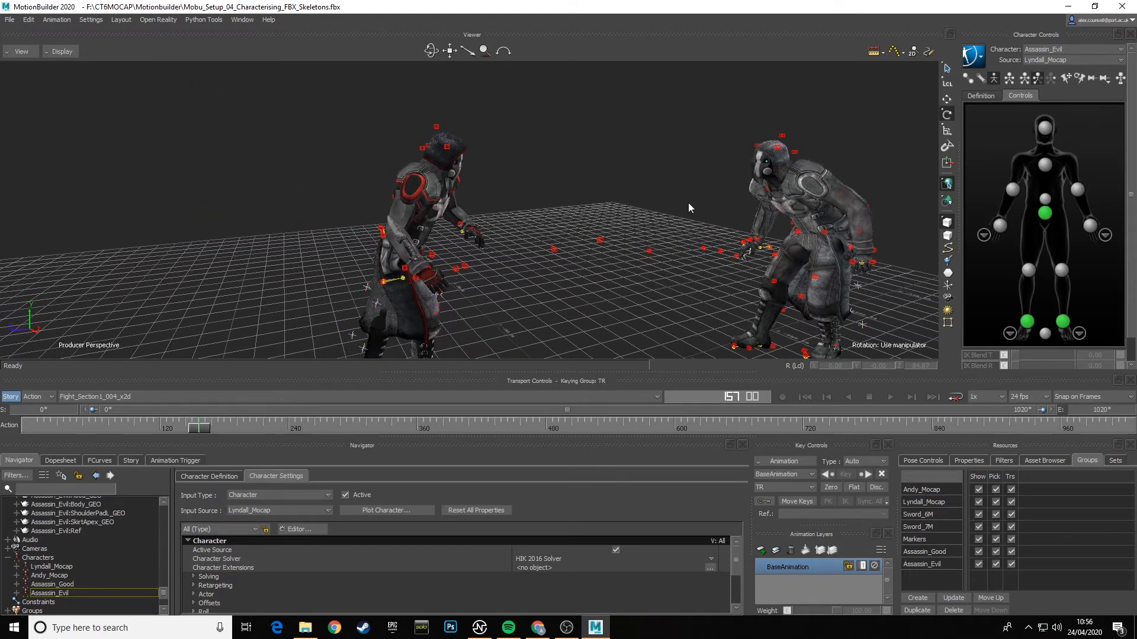
left_click_drag(688, 208, 730, 136, "ctrl+shift")
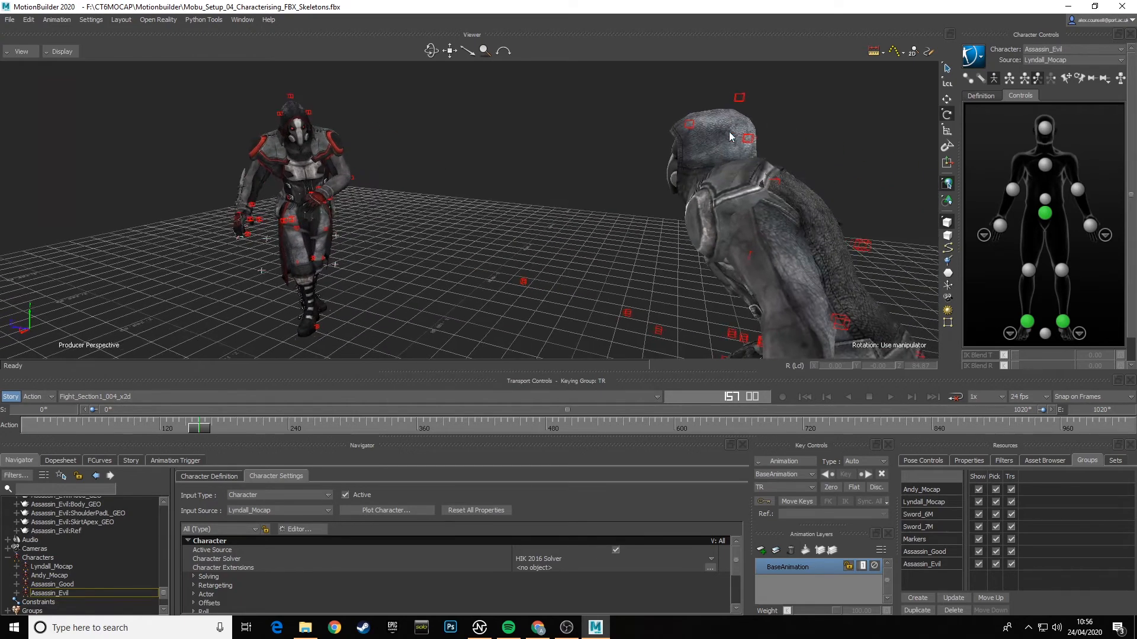
- Turn the X-Ray display back on and examine the skeletons inside both assassins
left_click(61, 51)
left_click(82, 83)
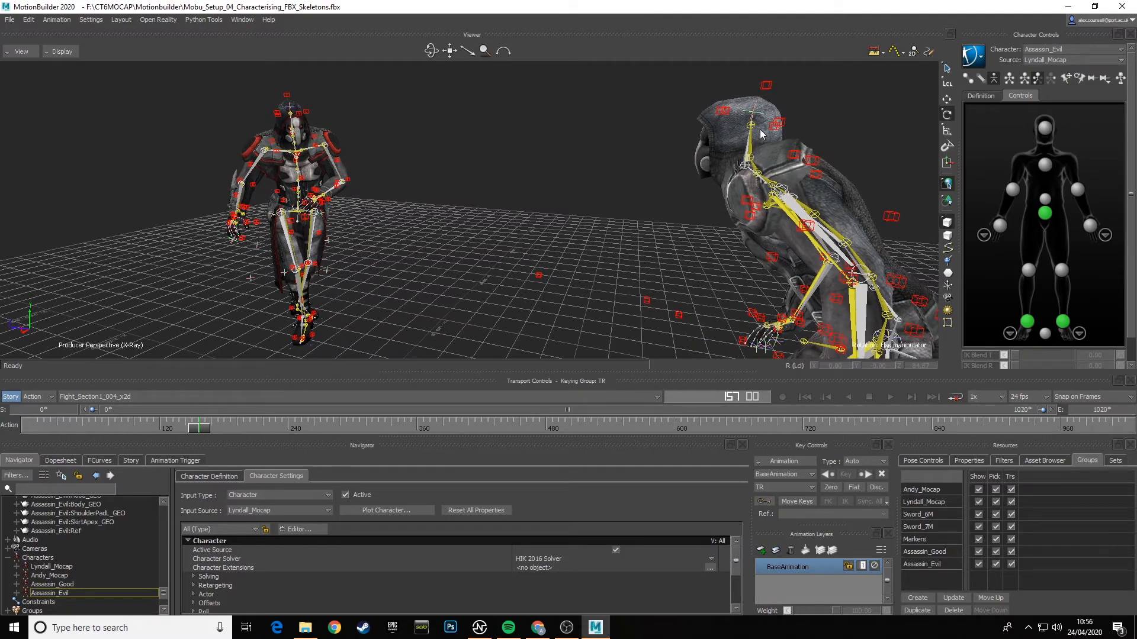
left_click_drag(392, 161, 472, 179, "ctrl+shift")
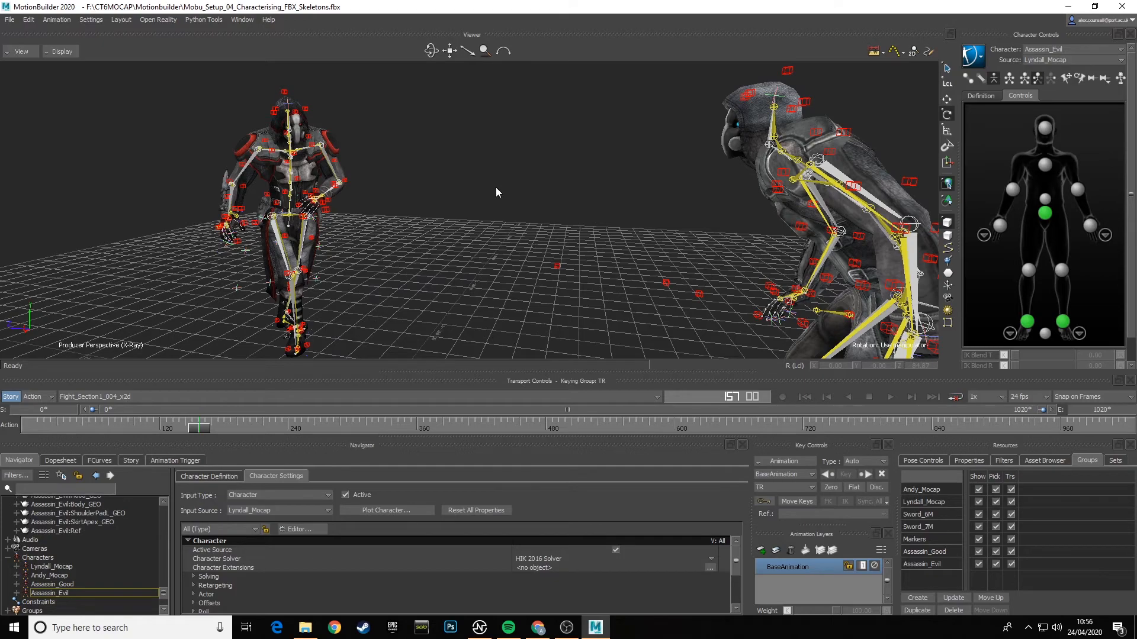
left_click_drag(496, 187, 506, 222, "ctrl+shift")
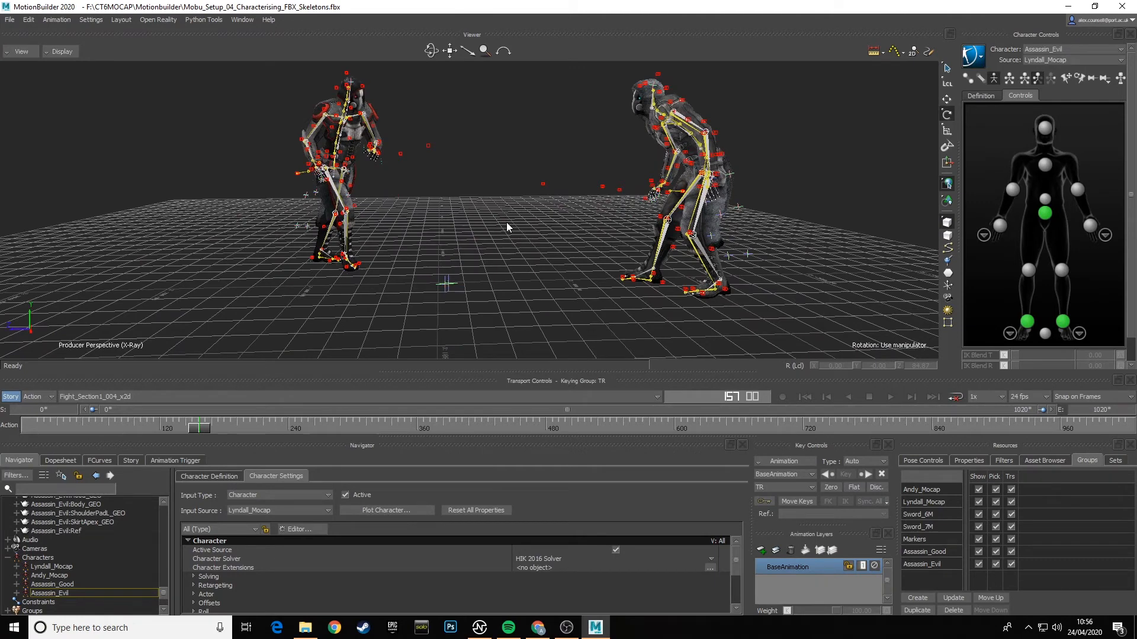
left_click_drag(502, 201, 492, 212, "shift")
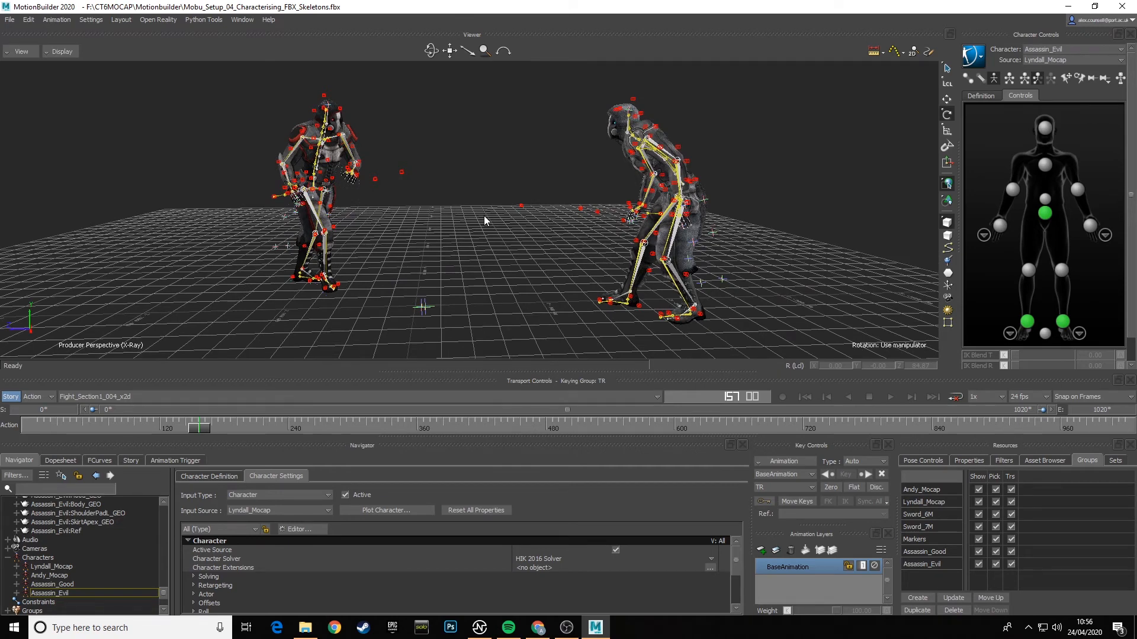
- Show the contents of the FBX_MODELS asset folder and scrub the take back to its first frame
left_click(1050, 460)
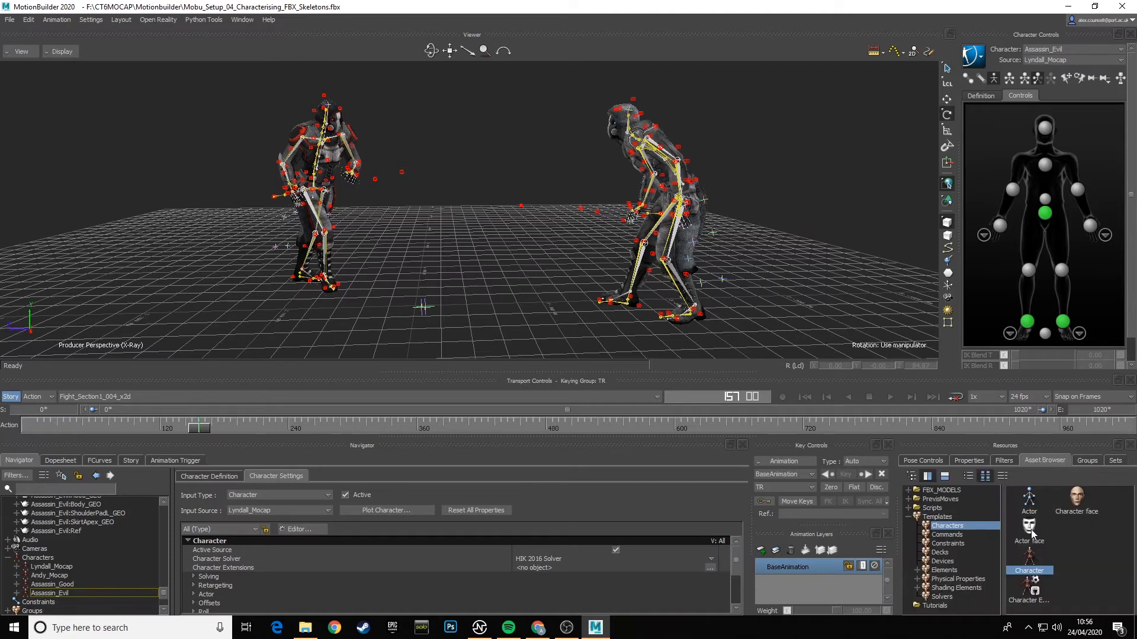
left_click(944, 491)
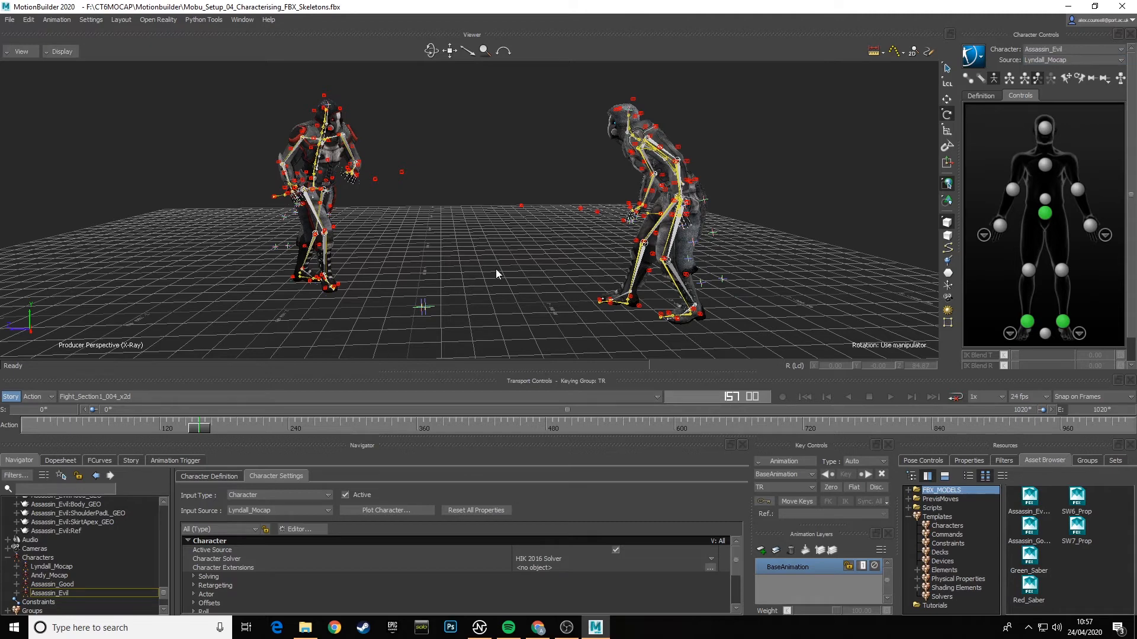
left_click_drag(209, 427, 38, 429)
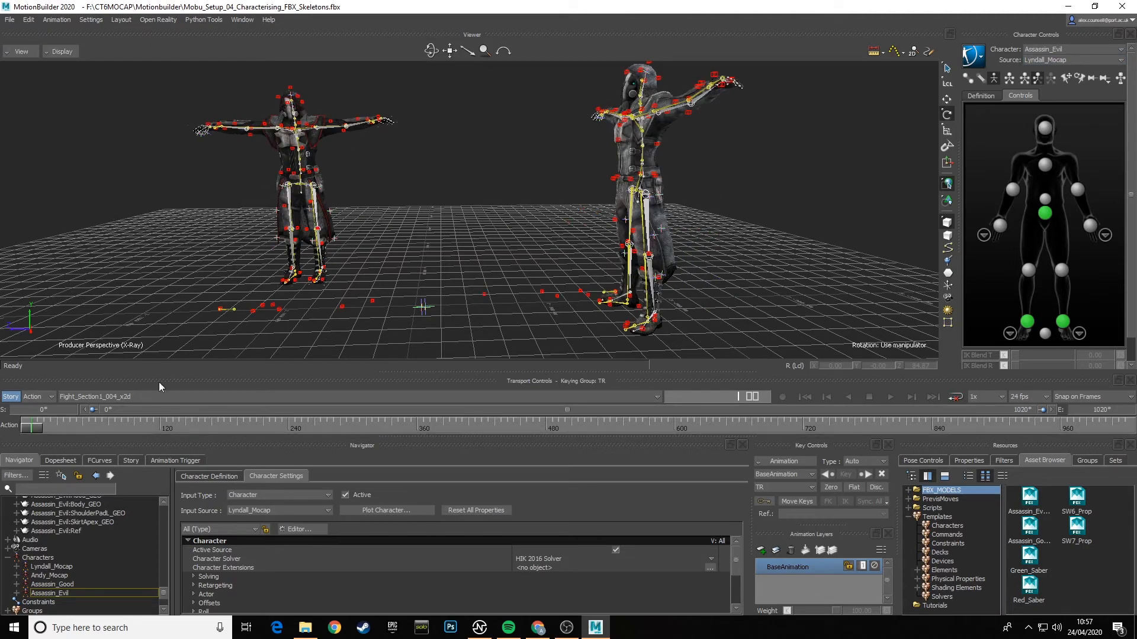
left_click_drag(454, 197, 476, 205, "alt")
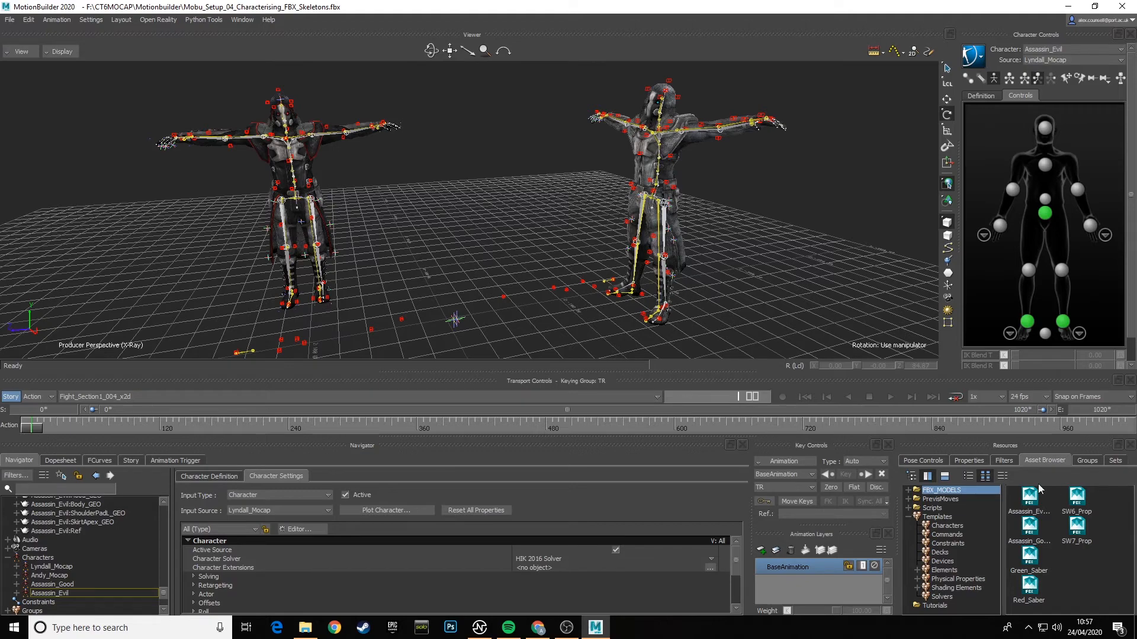
- Bring the groups list back up and switch the current take to Andy_ROM_001_x2d
left_click(1089, 461)
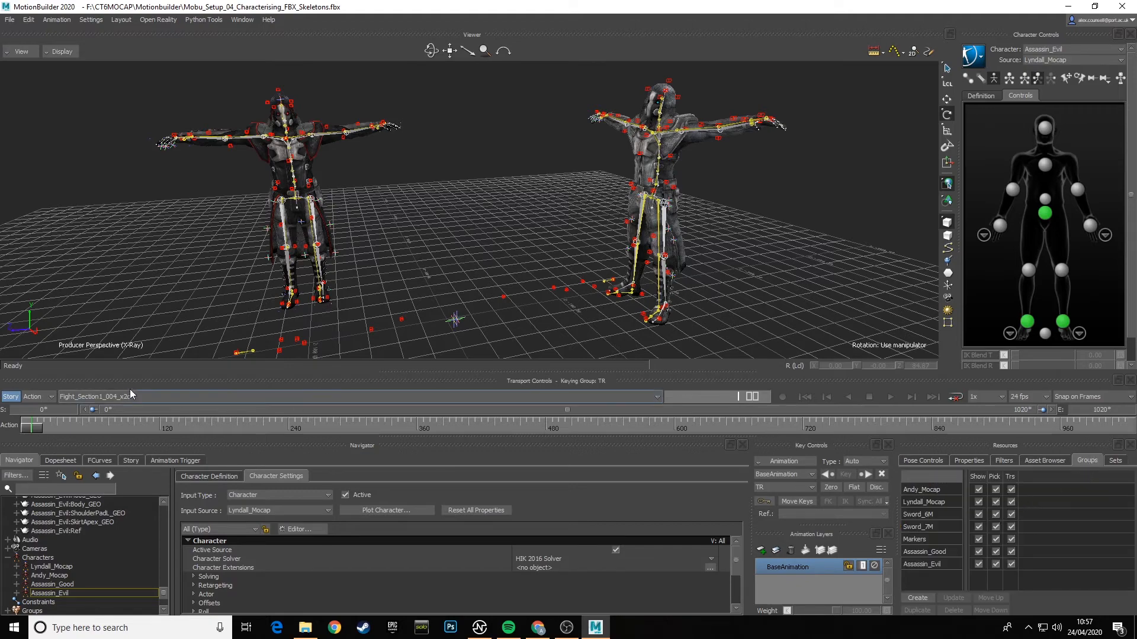
left_click(146, 396)
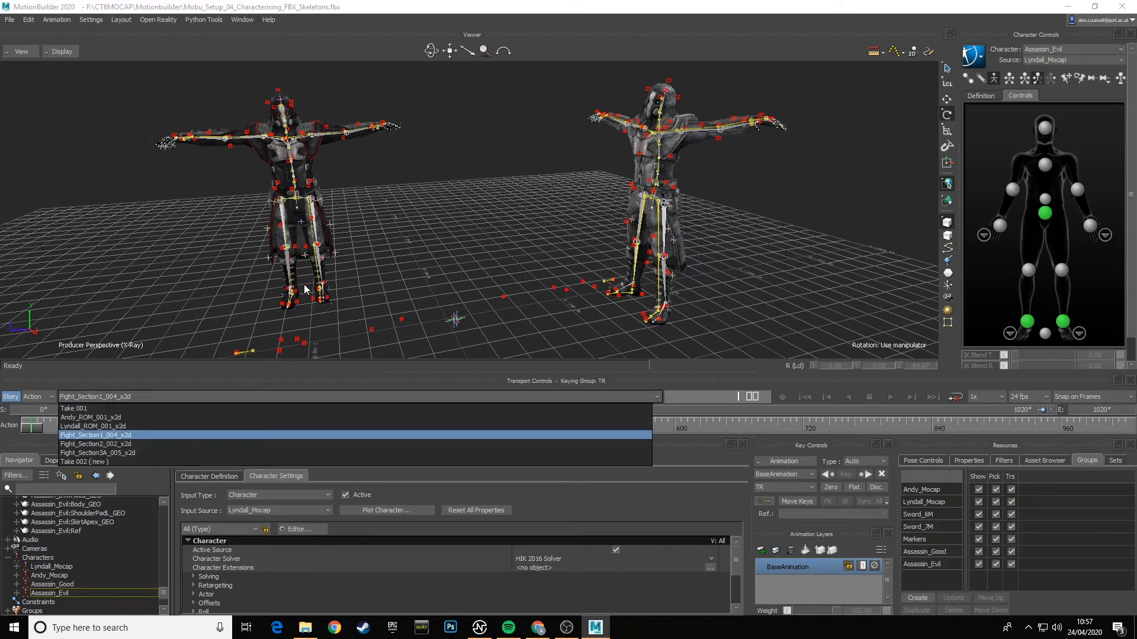
left_click_drag(480, 228, 490, 279, "ctrl+shift")
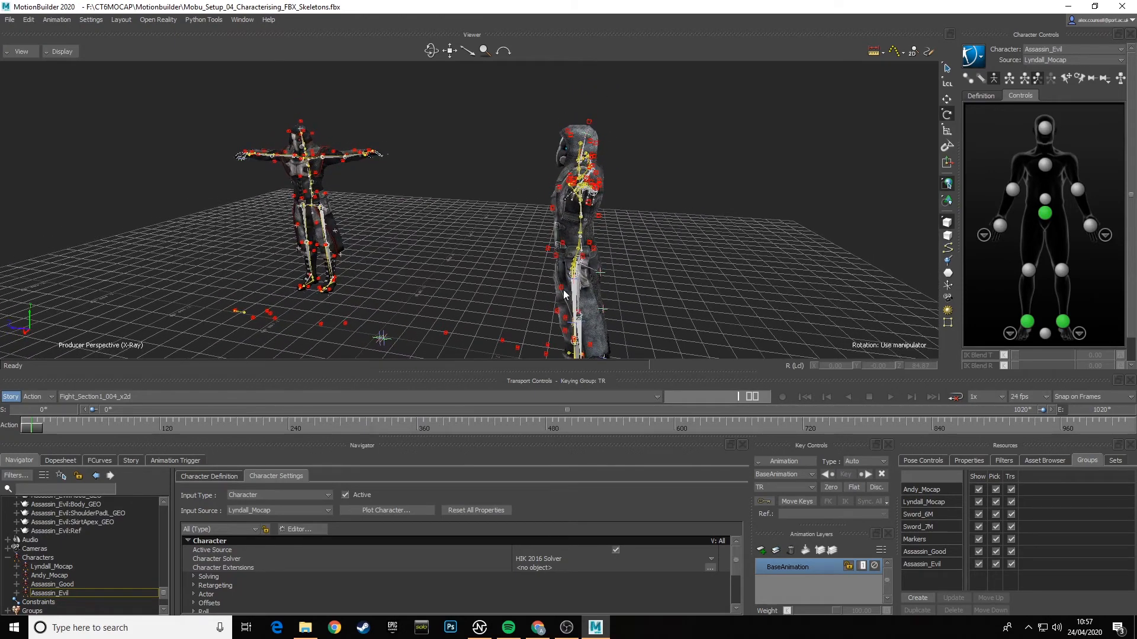
left_click(139, 398)
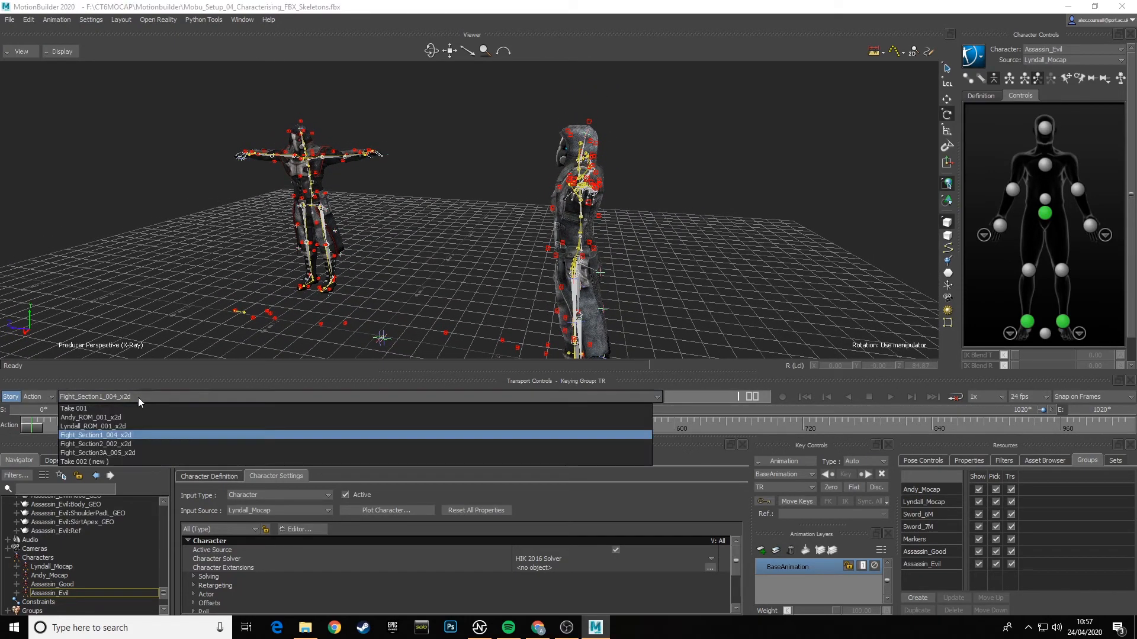
left_click(92, 418)
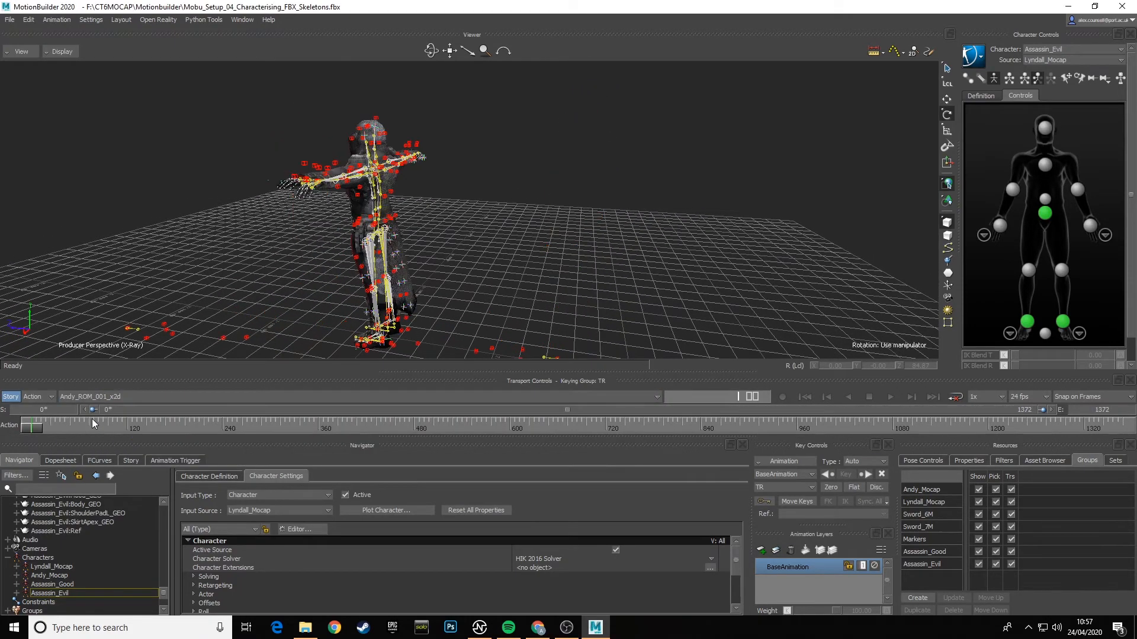
- Hide the Lyndall_Mocap, Sword_6M, Sword_7M and Assassin_Evil groups, keeping Andy_Mocap, Markers and Assassin_Good visible
left_click(978, 502)
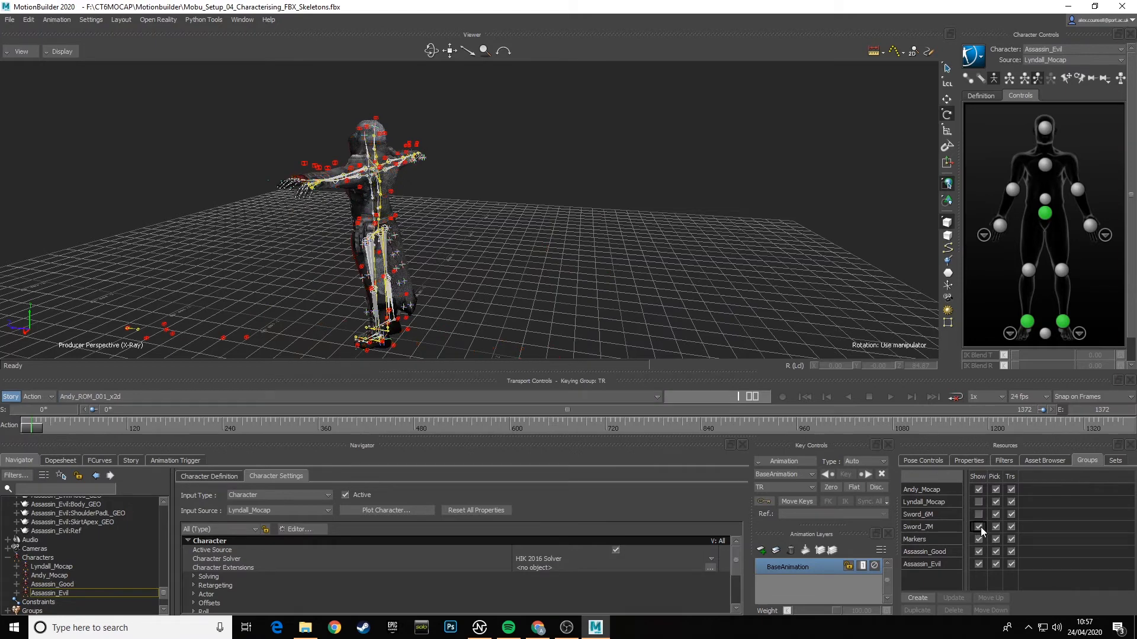
left_click(978, 527)
left_click(979, 538)
left_click(979, 539)
left_click(978, 564)
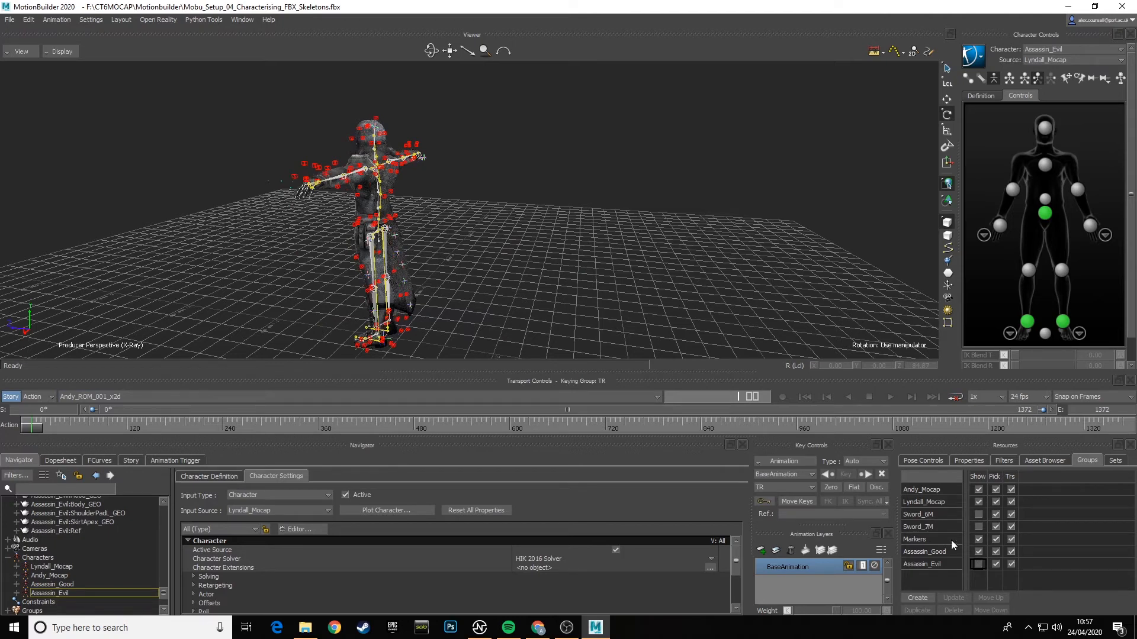
left_click(979, 502)
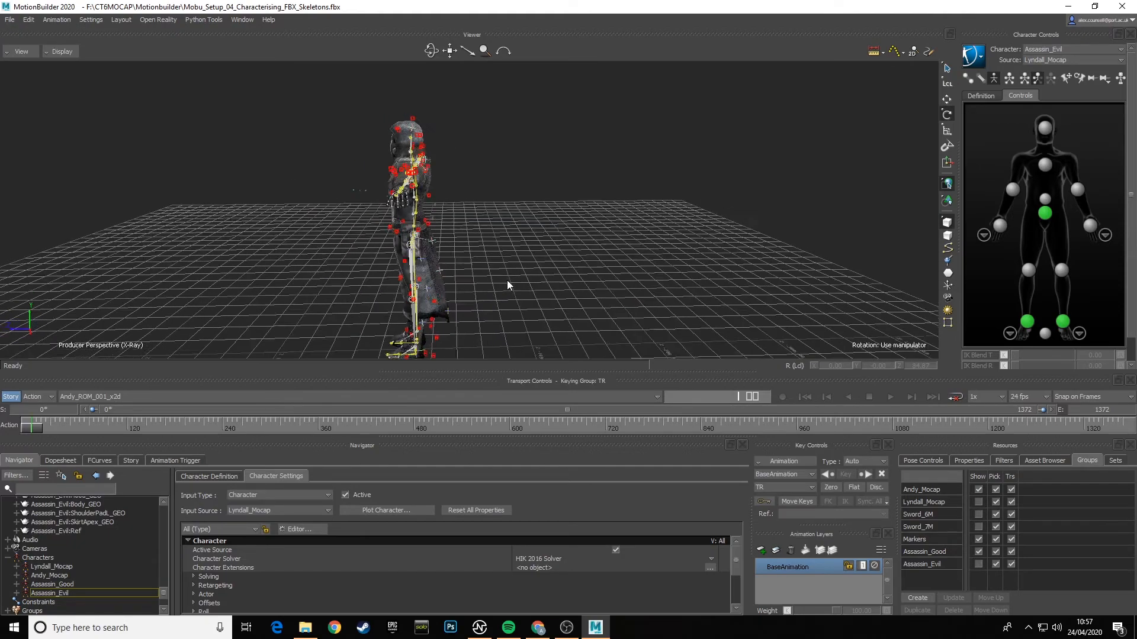
left_click_drag(577, 280, 555, 257, "alt")
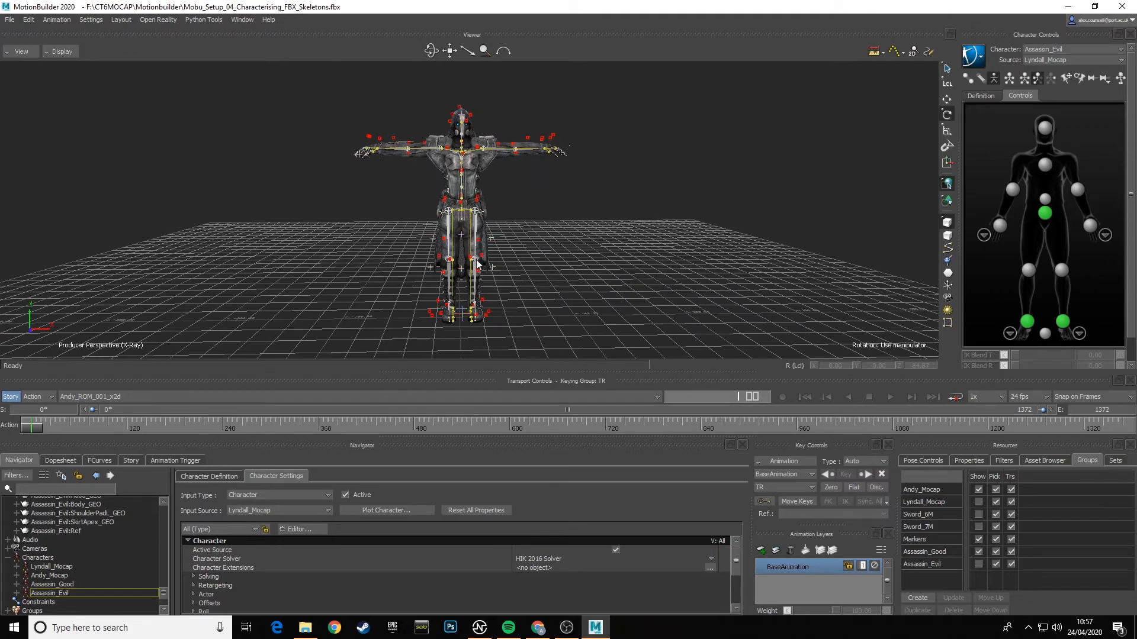
- Examine how Assassin_Good's head, shoulders and arms line up with the mocap skeleton, including its left arm joint, around the take's first frame
right_click_drag(527, 200, 557, 277, "alt")
left_click_drag(558, 278, 595, 244, "alt")
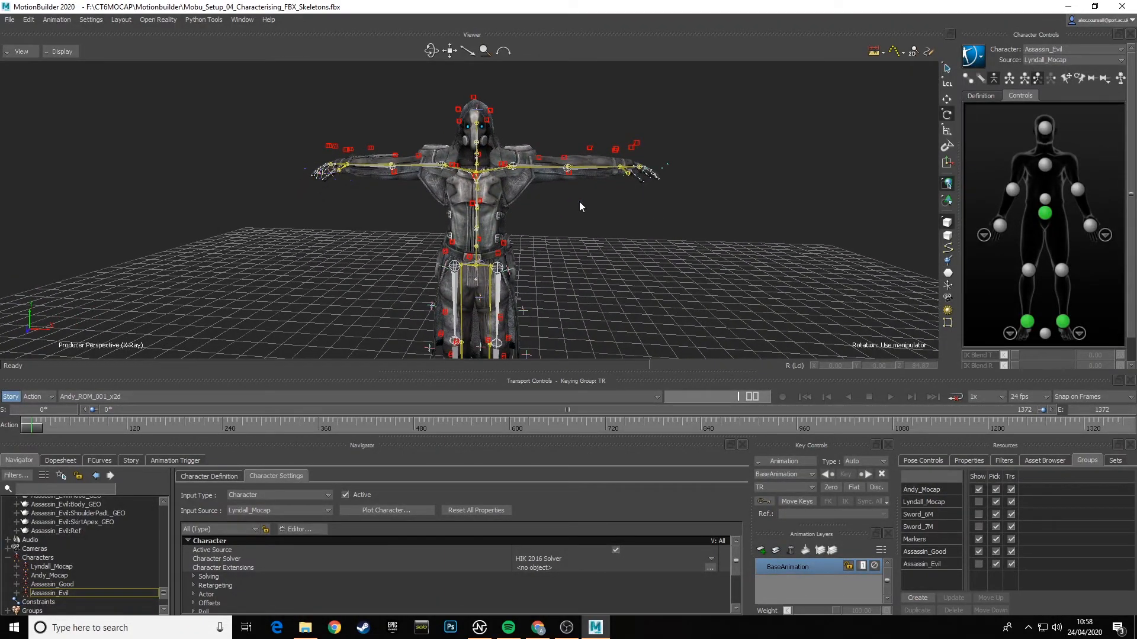
left_click_drag(581, 203, 587, 239, "alt")
left_click_drag(538, 270, 621, 319, "alt")
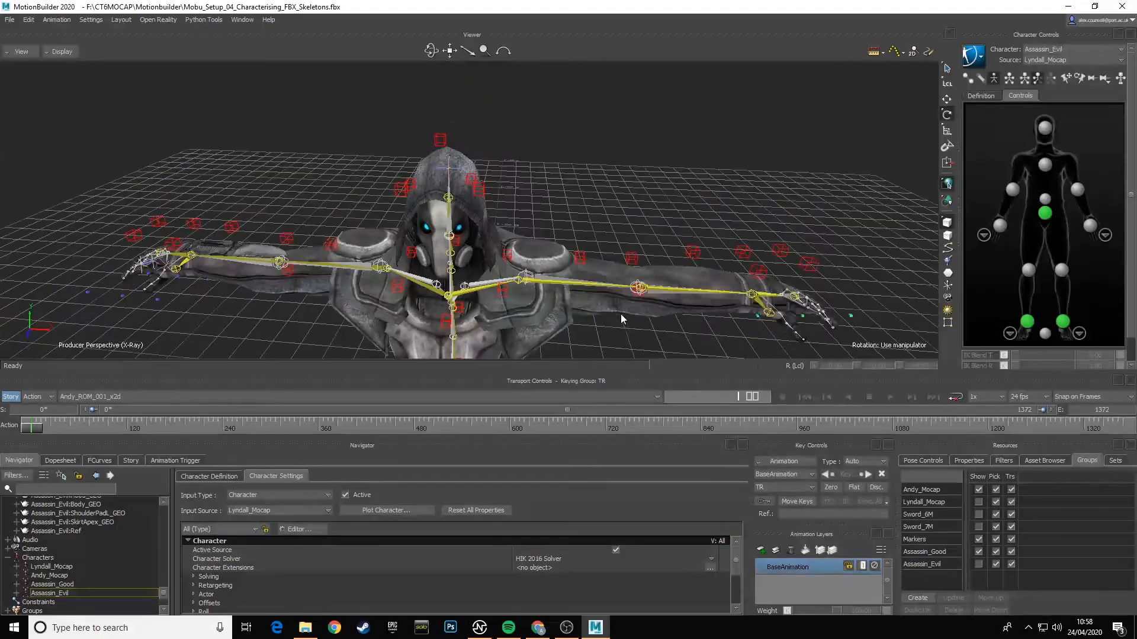
left_click(546, 278)
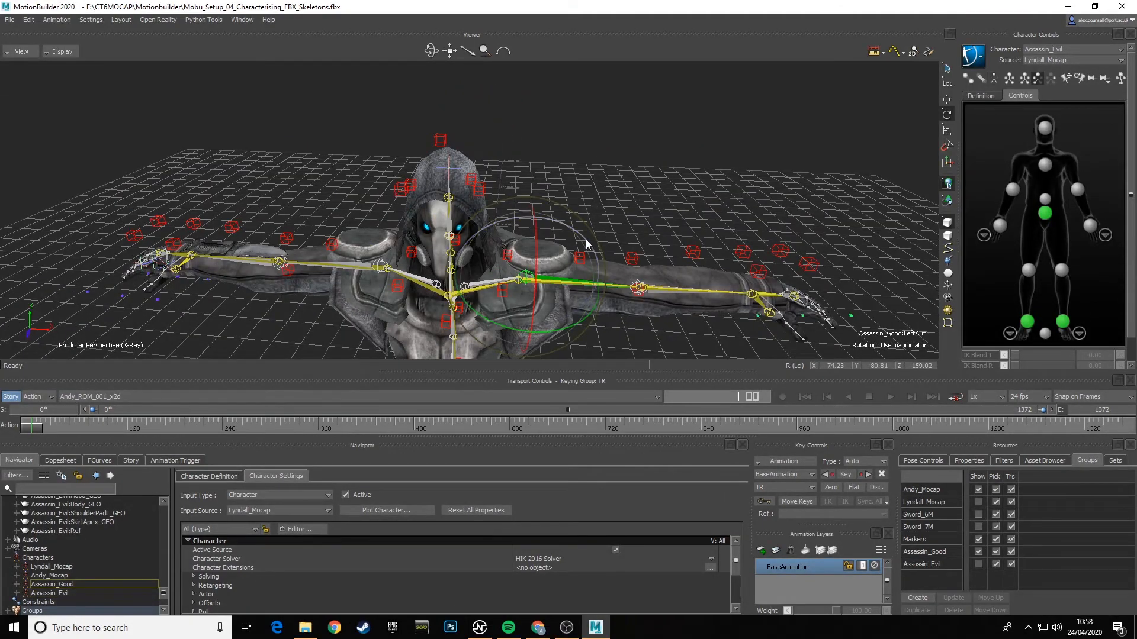
left_click_drag(588, 210, 588, 210)
left_click(78, 428)
left_click_drag(78, 430, 3, 424)
left_click_drag(576, 216, 598, 142, "ctrl+shift")
scroll(605, 258, "up", 4)
scroll(609, 248, "down", 7)
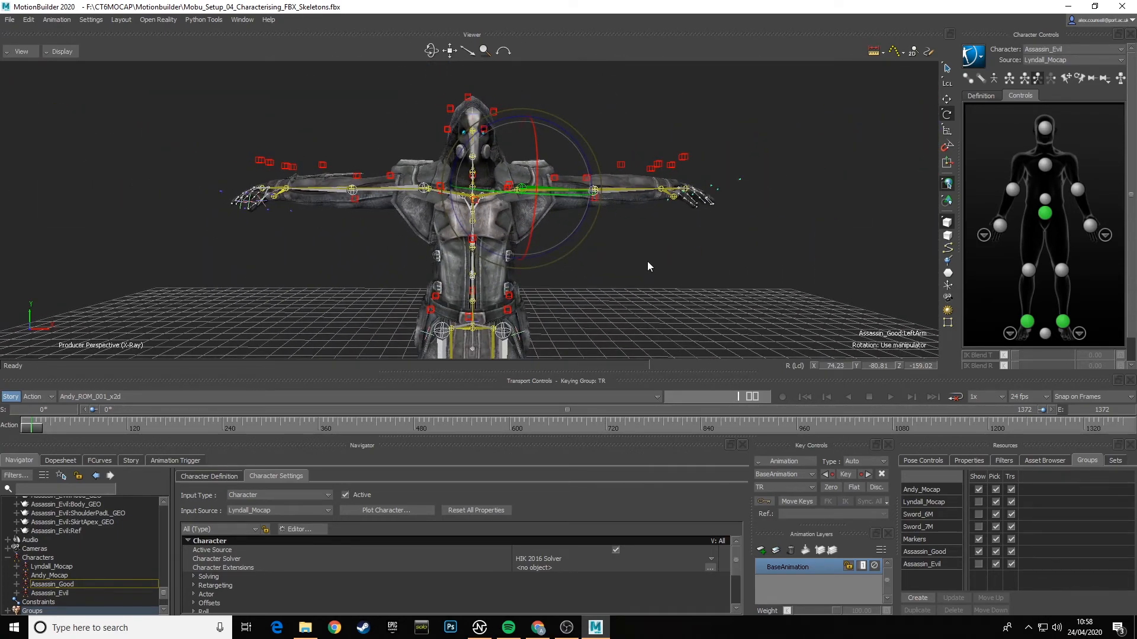
- Make Assassin_Good the current character, show its definition and unlock its characterization
left_click(1067, 47)
left_click(1050, 85)
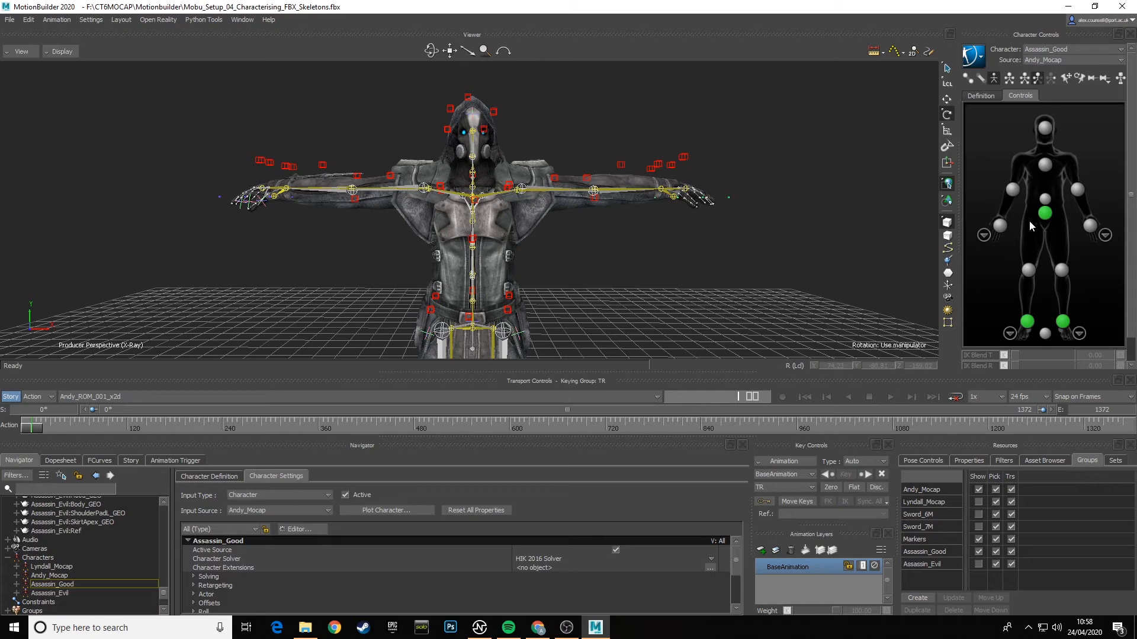
left_click(979, 96)
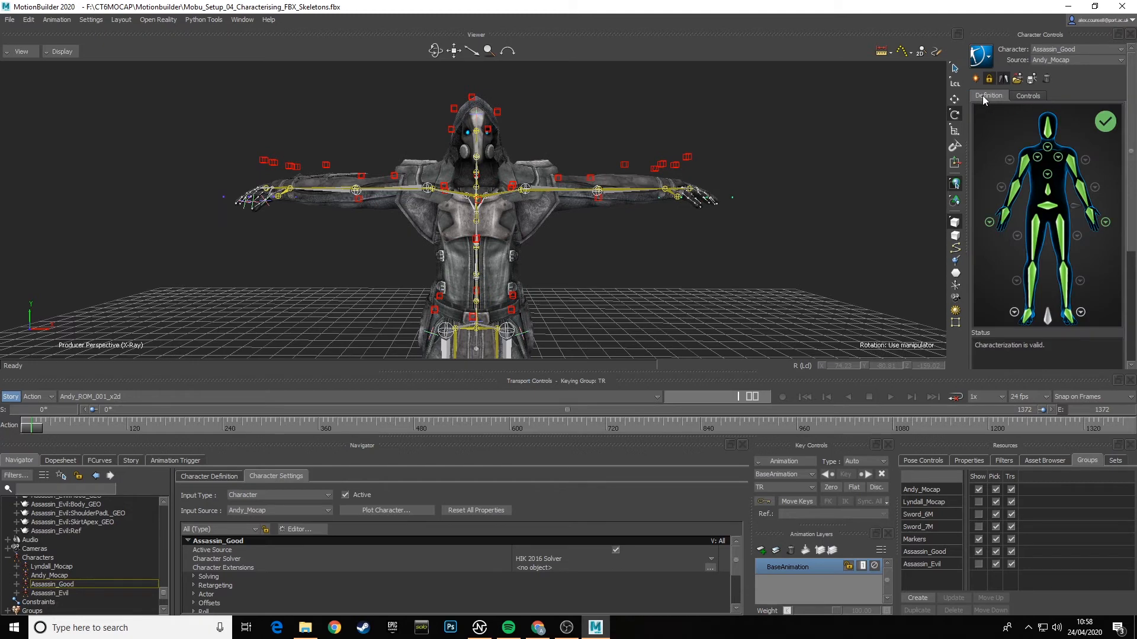
left_click(209, 477)
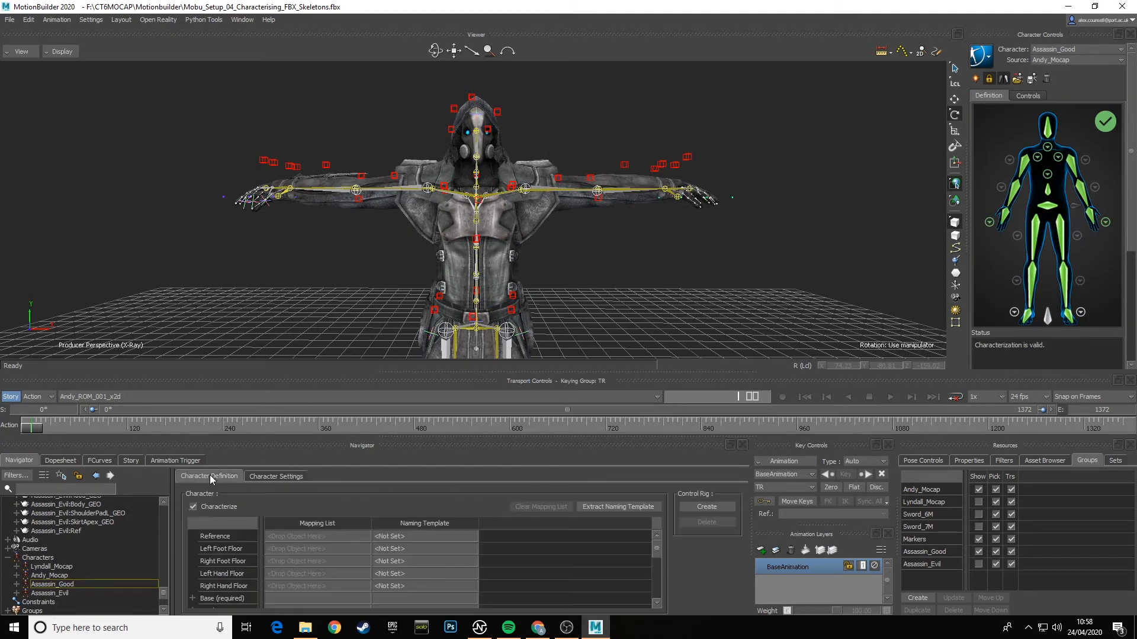
left_click(275, 477)
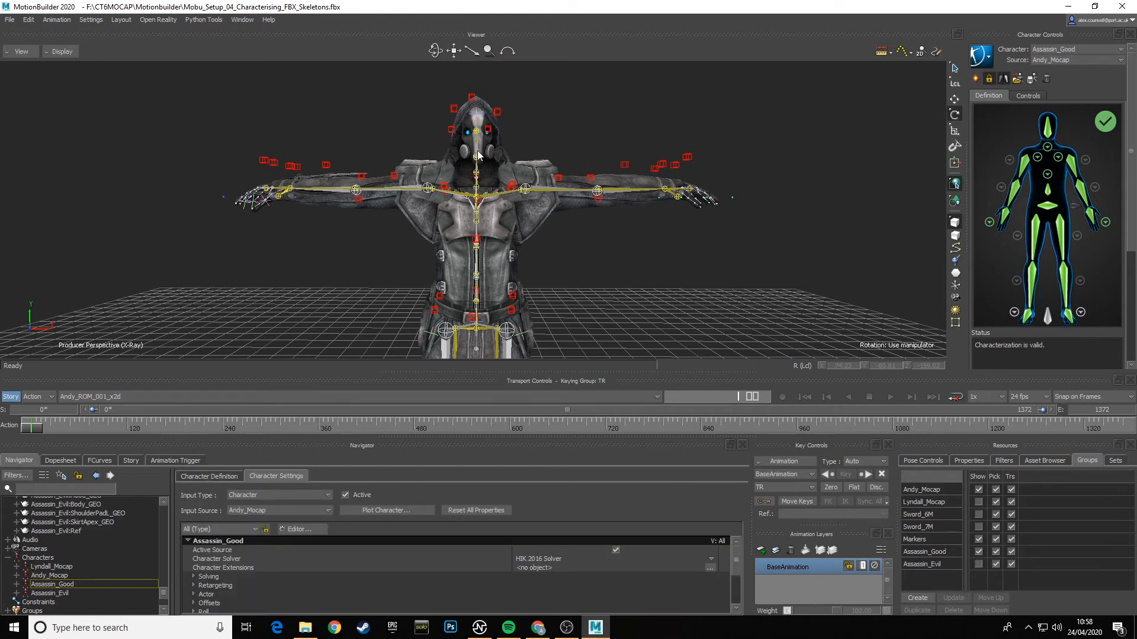
left_click(990, 80)
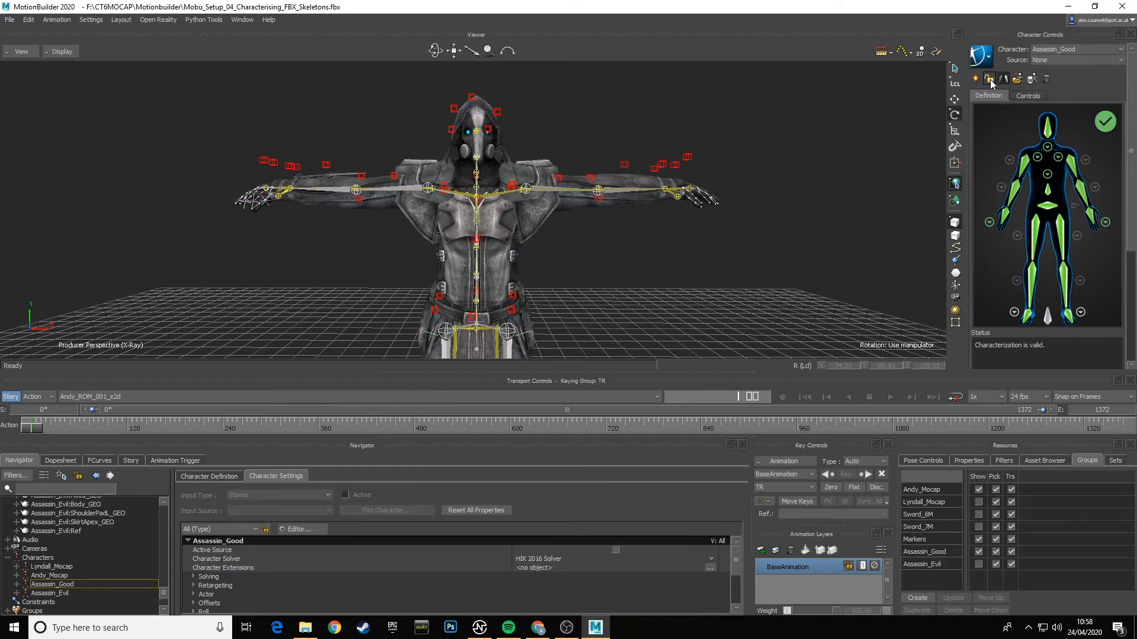
- Rotate Assassin_Good's neck to about -2.1 in Z and its head to about -0.57 in Z to align with the mocap skeleton
left_click_drag(725, 205, 425, 228)
left_click(388, 220)
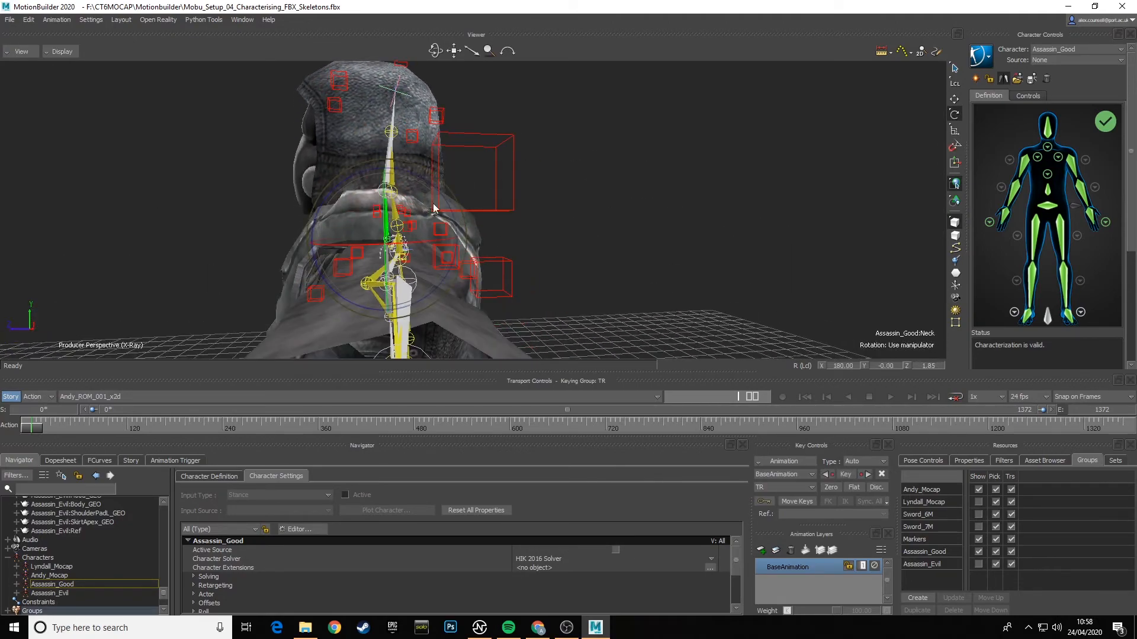
left_click_drag(439, 191, 450, 219)
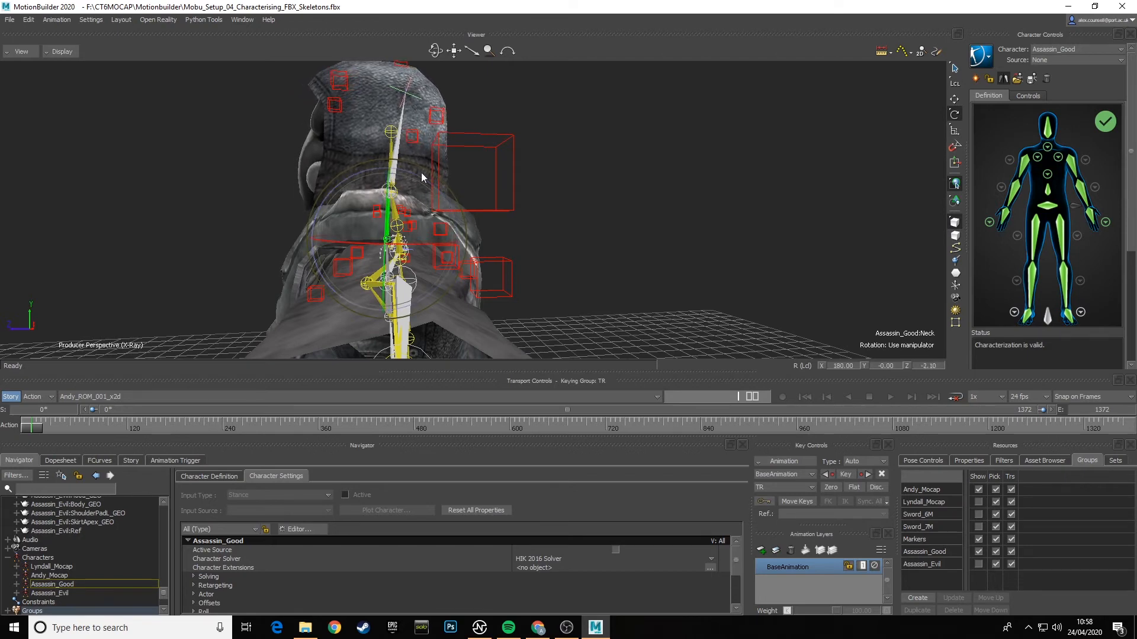
left_click(397, 150)
left_click_drag(447, 152, 370, 193)
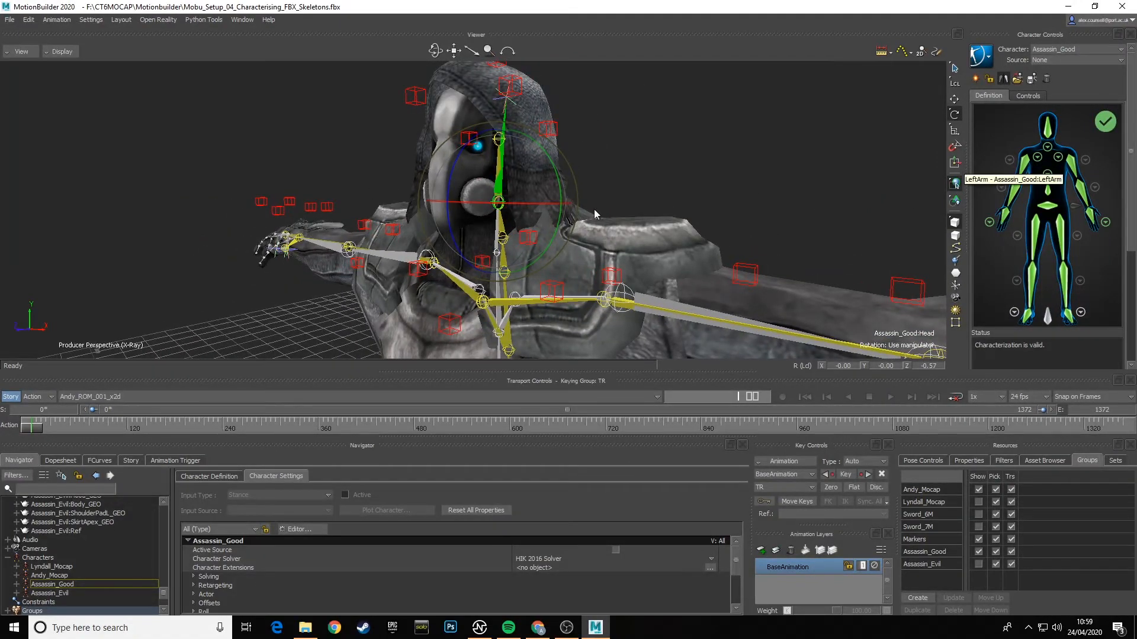
left_click_drag(634, 210, 921, 172)
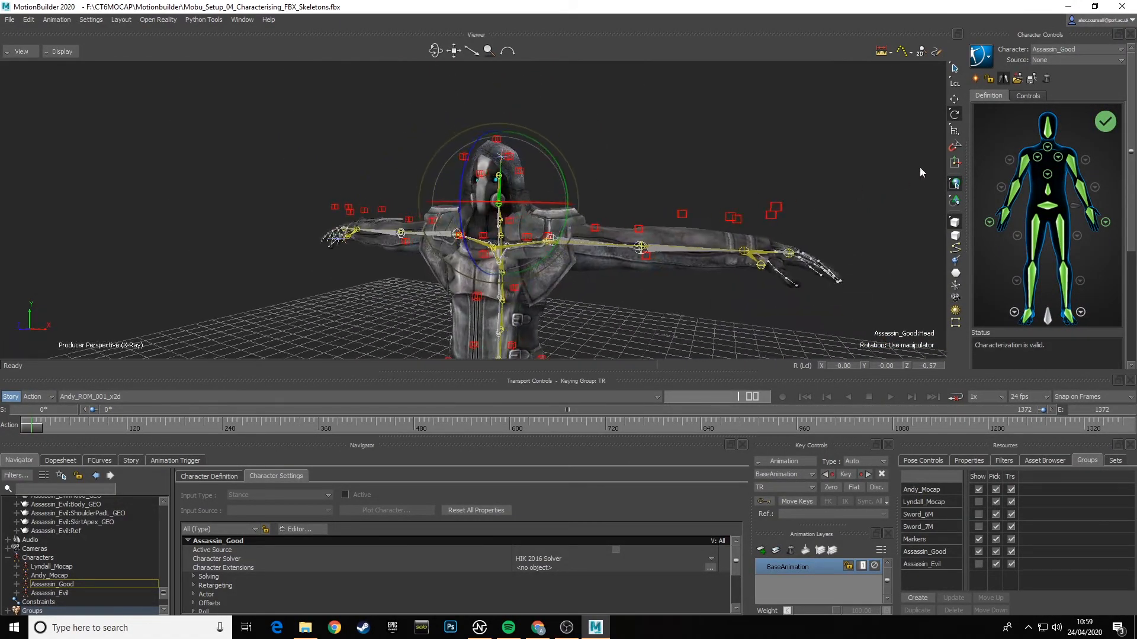
- Characterize Assassin_Good again as a biped and set its source to Andy_Mocap
left_click(989, 80)
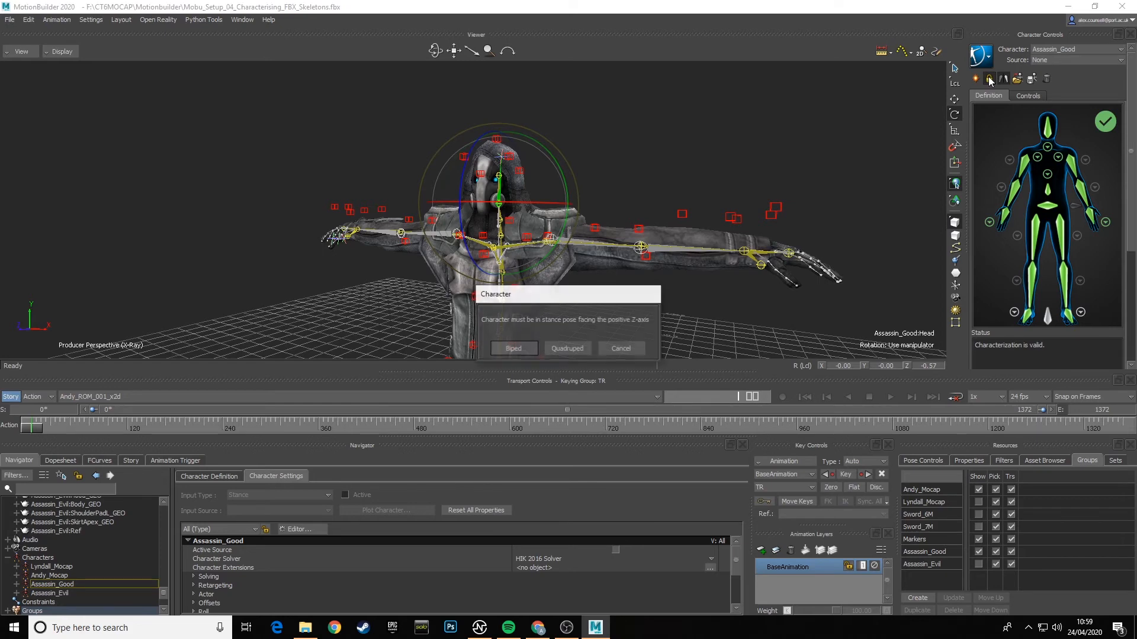
left_click(506, 350)
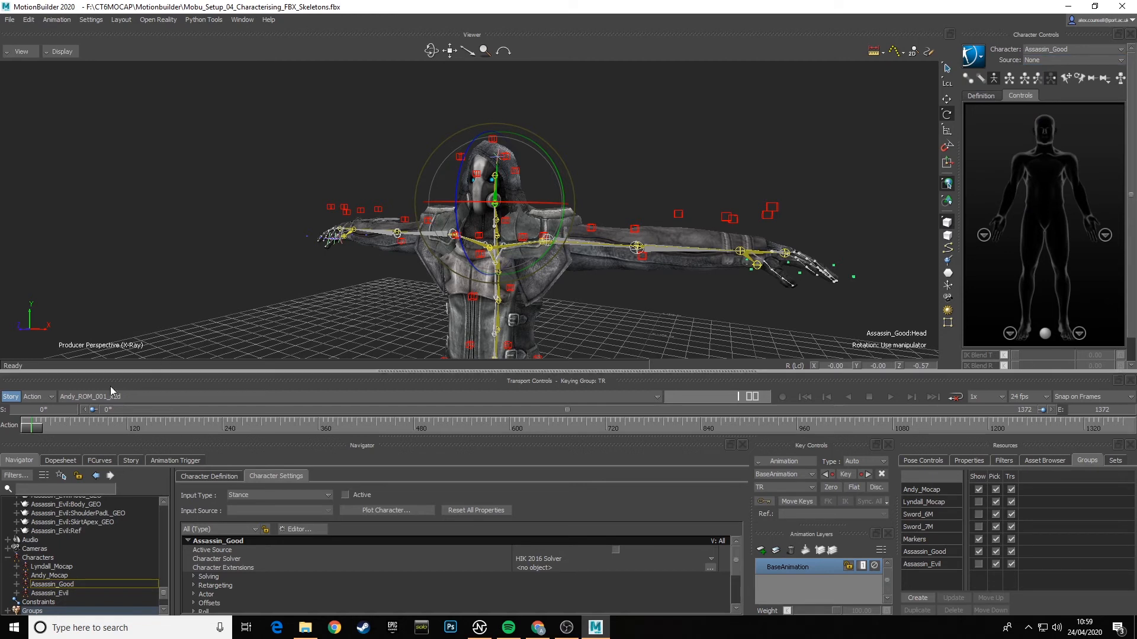
left_click_drag(32, 428, 1, 430)
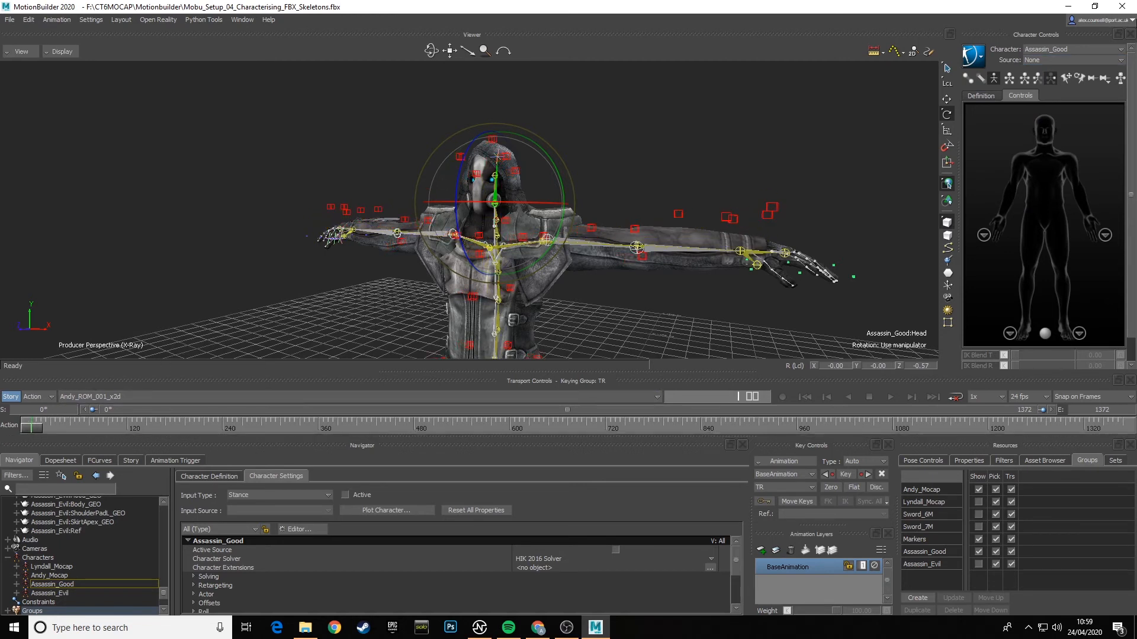
left_click(1049, 61)
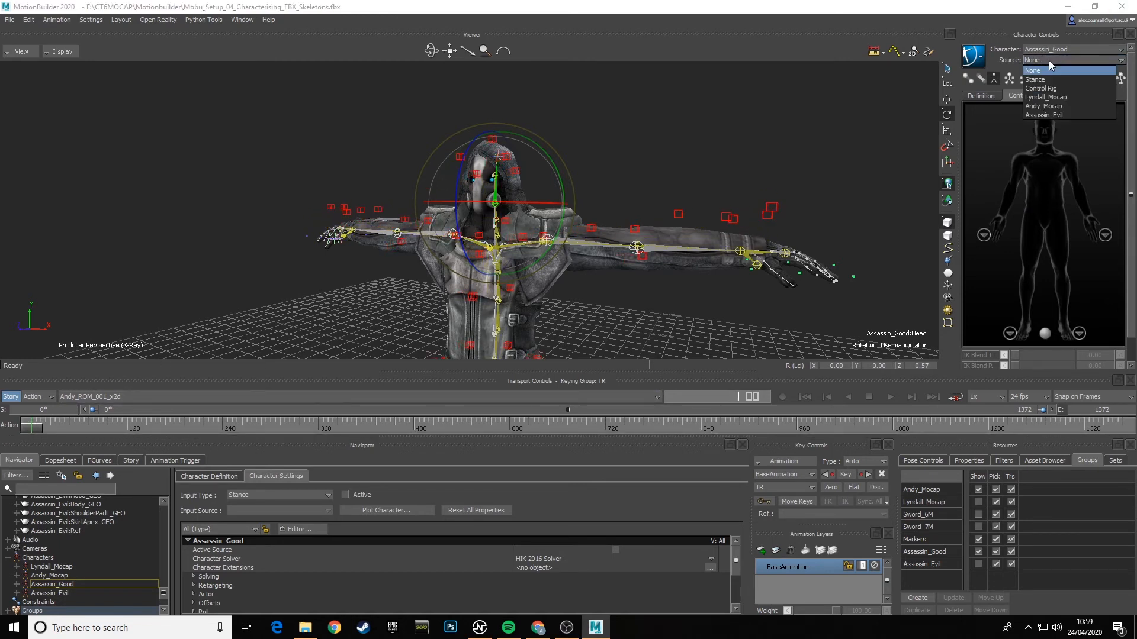
left_click(1046, 106)
- Scrub the take to frame 30 and switch the viewer to the normal display to inspect Assassin_Good's head against the markers
left_click_drag(34, 433, 57, 428)
left_click_drag(524, 226, 464, 244, "ctrl+shift")
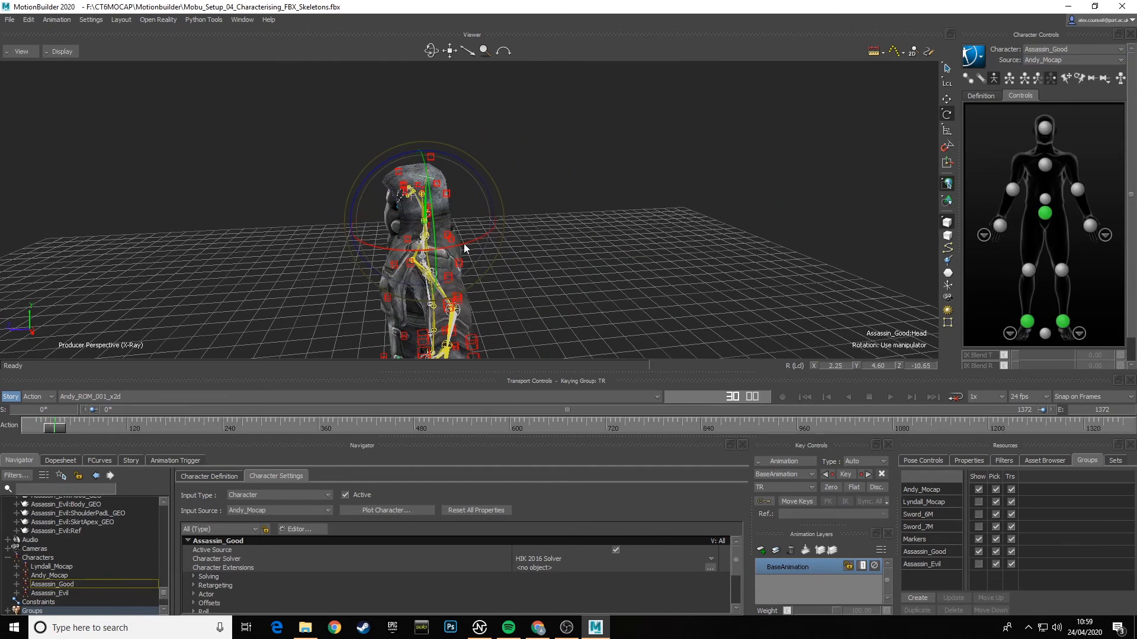
left_click(38, 51)
left_click(78, 63)
left_click_drag(450, 172, 426, 181, "ctrl+shift")
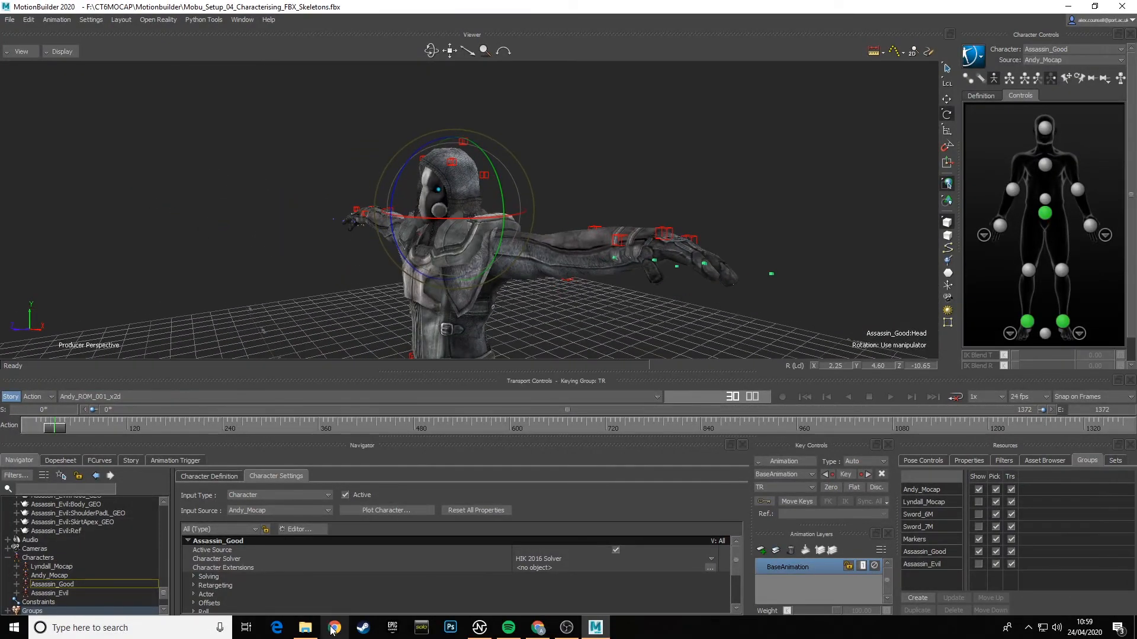
- Switch to File Explorer and open Andy_Markers_Front_01.JPG from F:\CT6MOCAP\CT6MOCAP_FIGHT_SEQUENCE\REF_PHOTOS
left_click(305, 628)
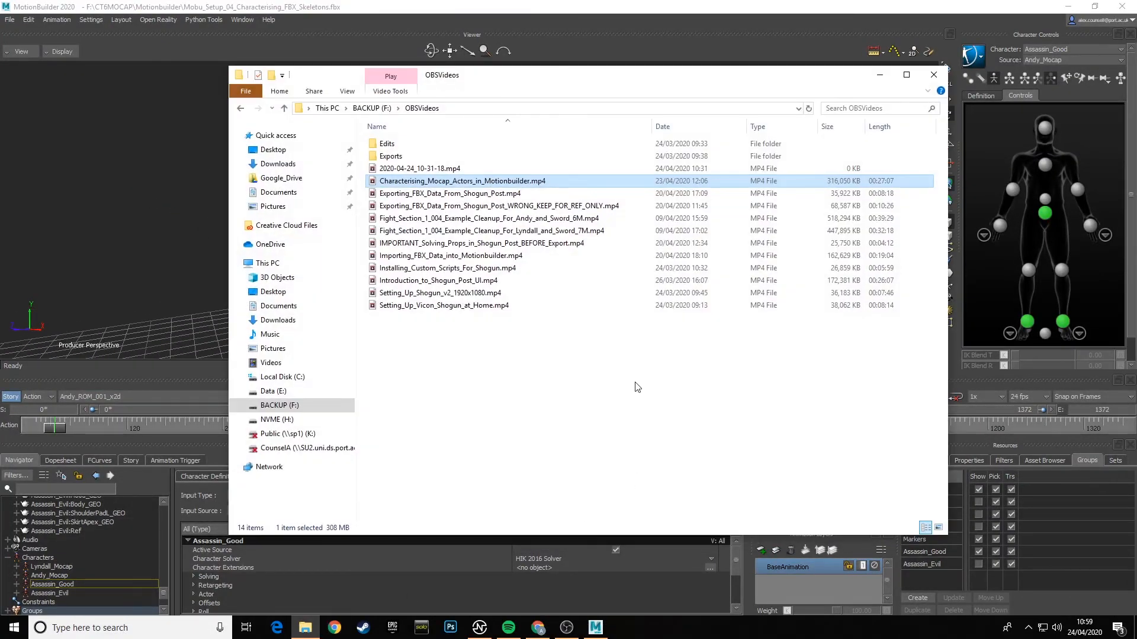
left_click(371, 109)
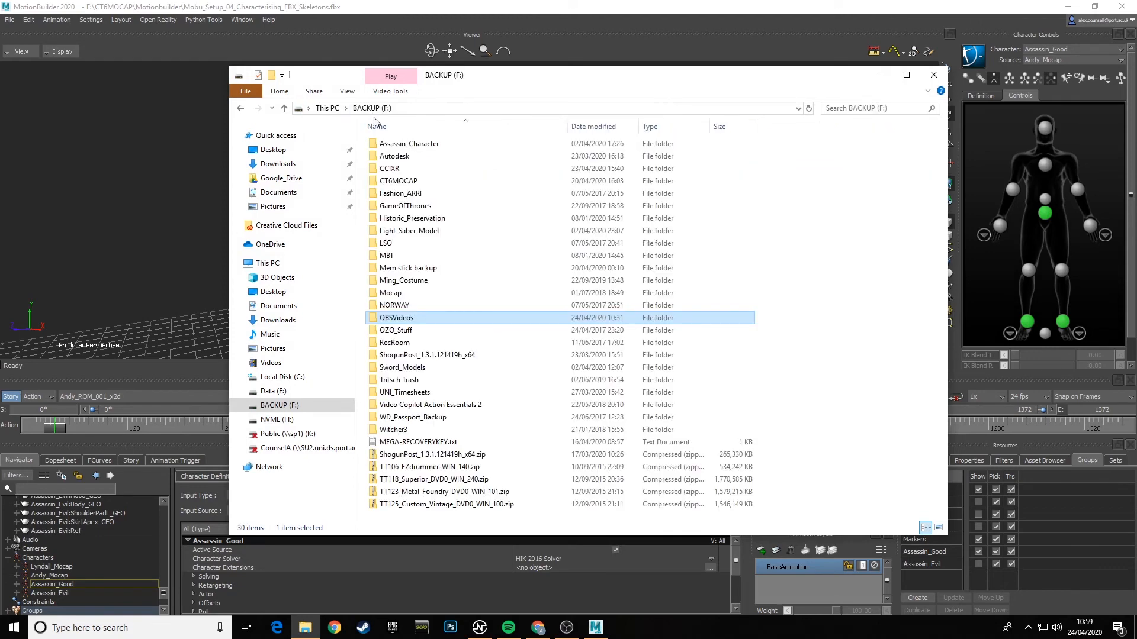
double_click(415, 182)
double_click(441, 144)
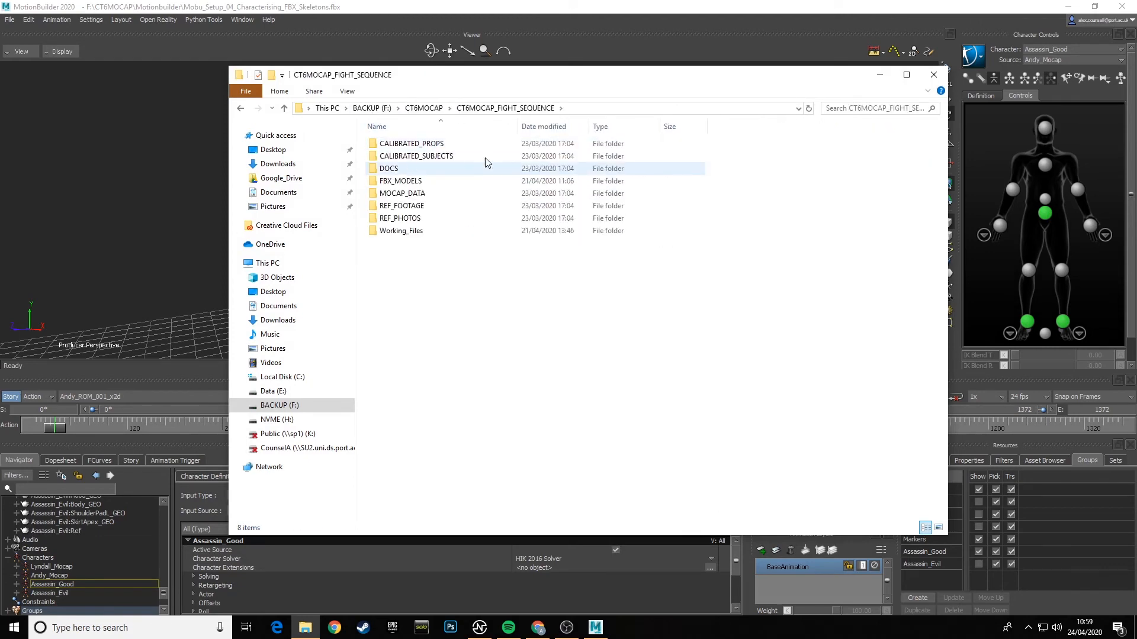
double_click(414, 218)
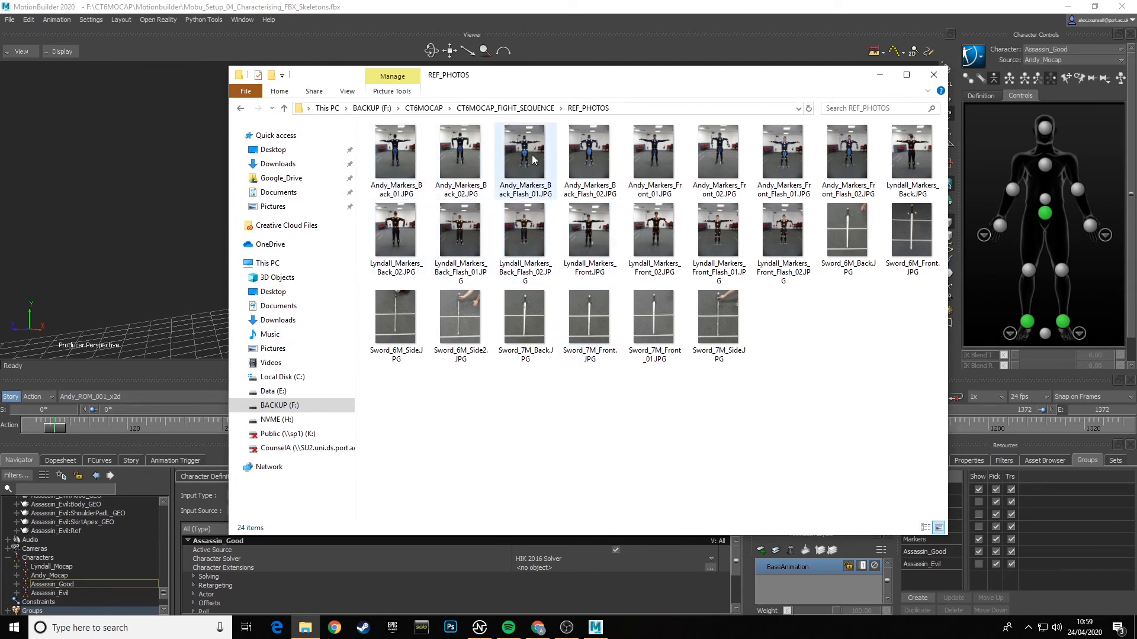
double_click(660, 154)
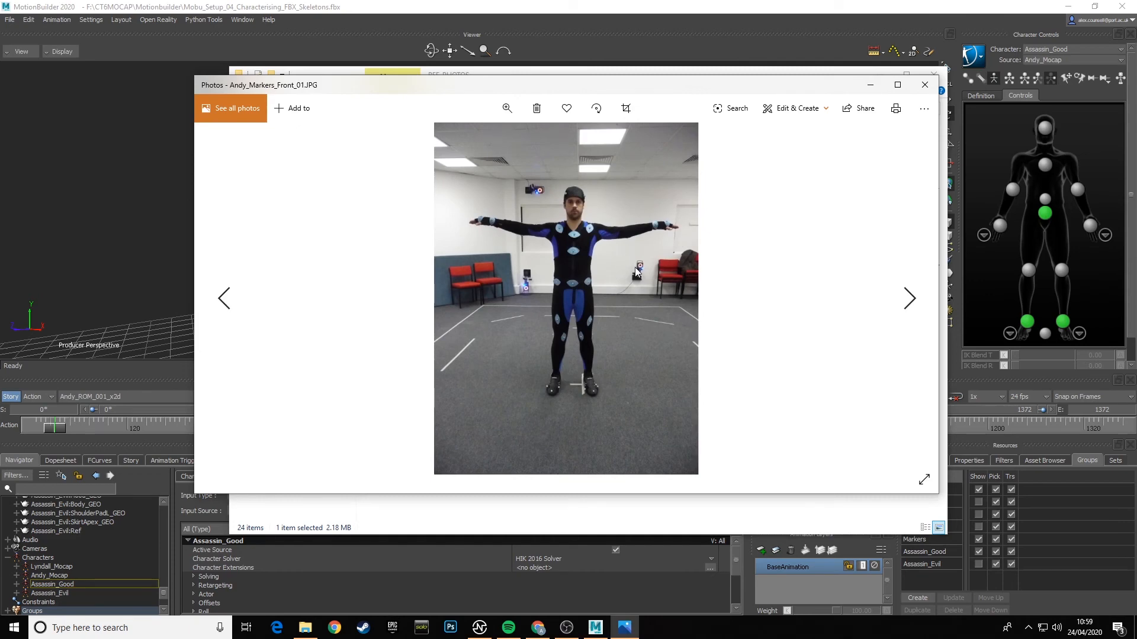
- Zoom into the reference photo to examine the suit and cap markers, then minimise the photo and folder windows
key("Left")
key("Right")
left_click(507, 108)
left_click_drag(459, 144, 482, 147)
scroll(641, 198, "up", 6)
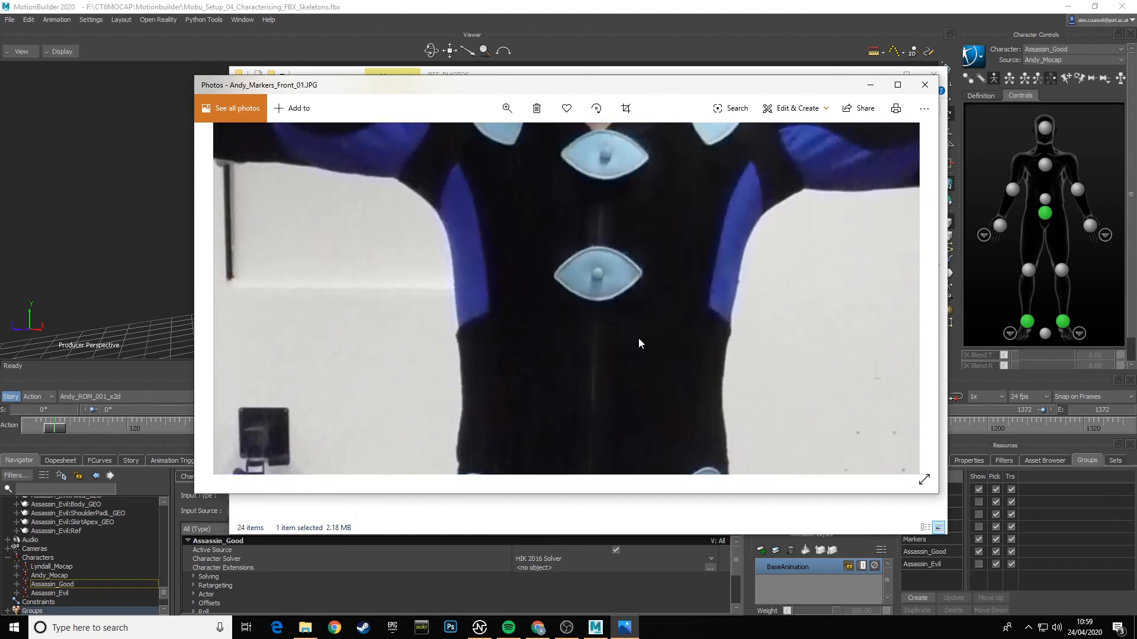
scroll(663, 375, "up", 3)
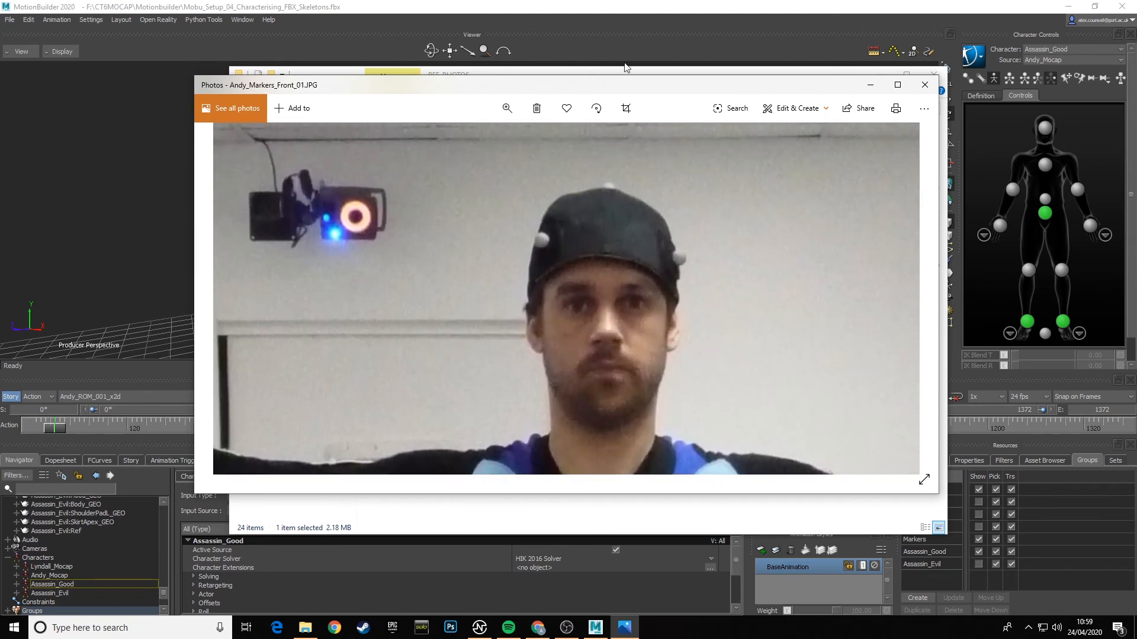
left_click(888, 74)
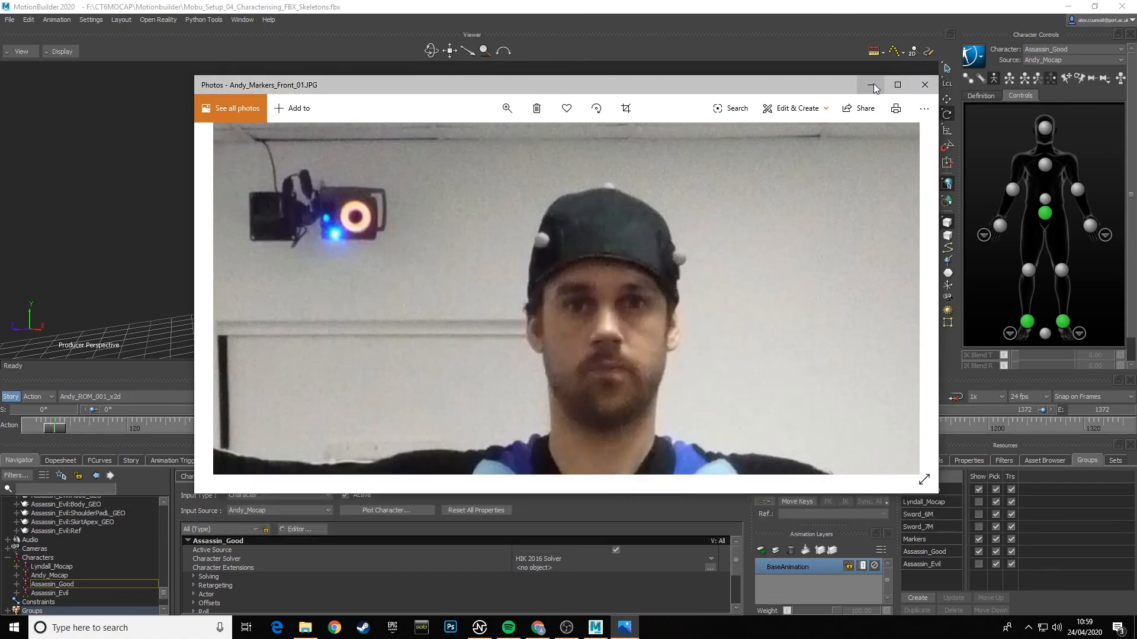
left_click(872, 85)
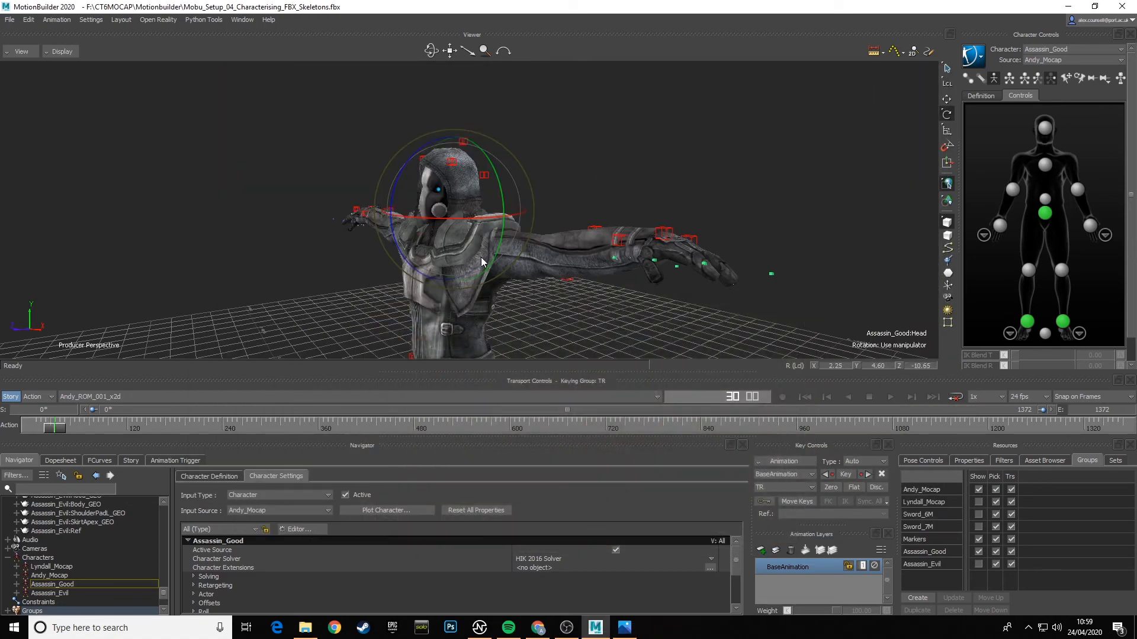
- Scrub the take back to its first frame and turn on the X-Ray display to compare the assassin with the mocap skeleton
left_click_drag(432, 267, 507, 217, "ctrl+shift")
left_click_drag(610, 260, 534, 264, "ctrl")
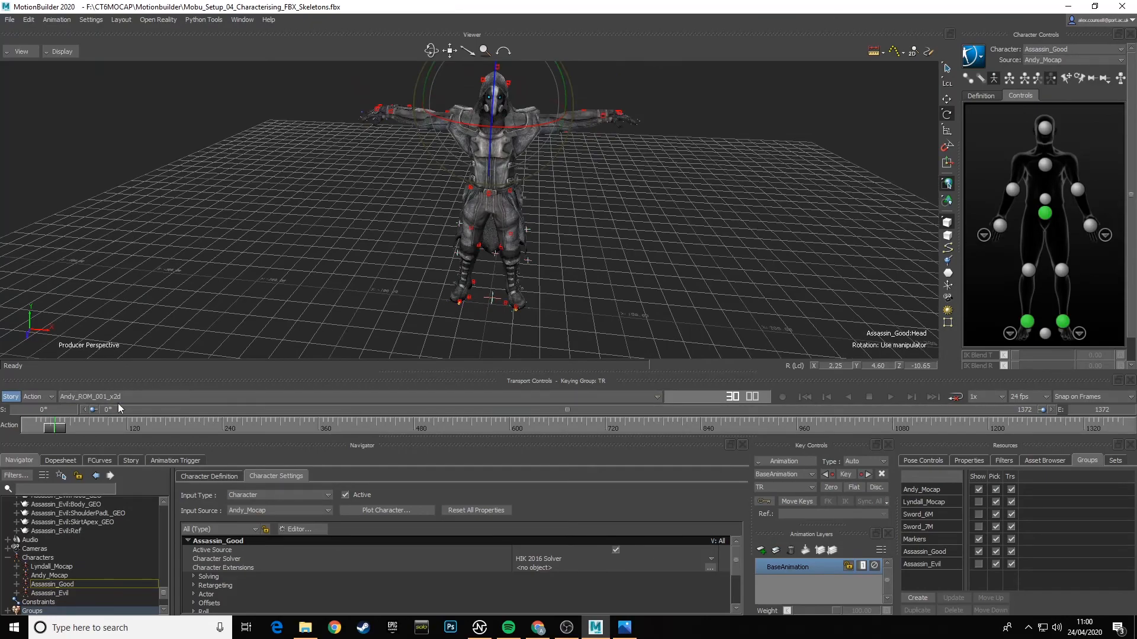
mouse_move(356, 228)
left_mouse_down("ctrl+shift")
mouse_move(415, 231)
mouse_move(363, 239)
left_mouse_up("ctrl+shift")
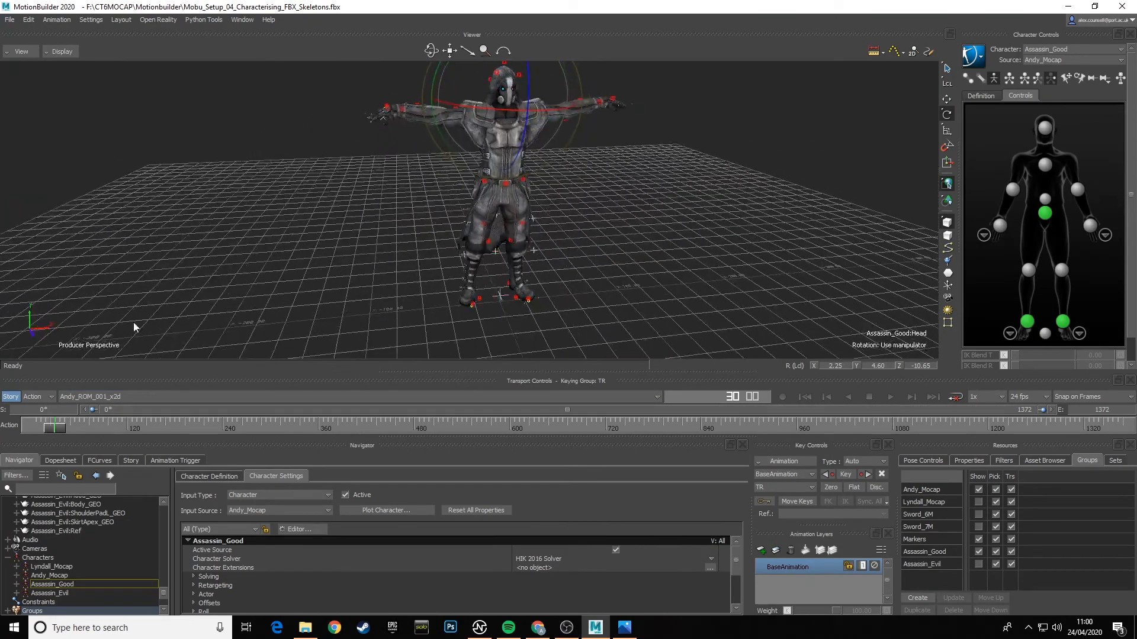
left_click_drag(61, 427, 31, 426)
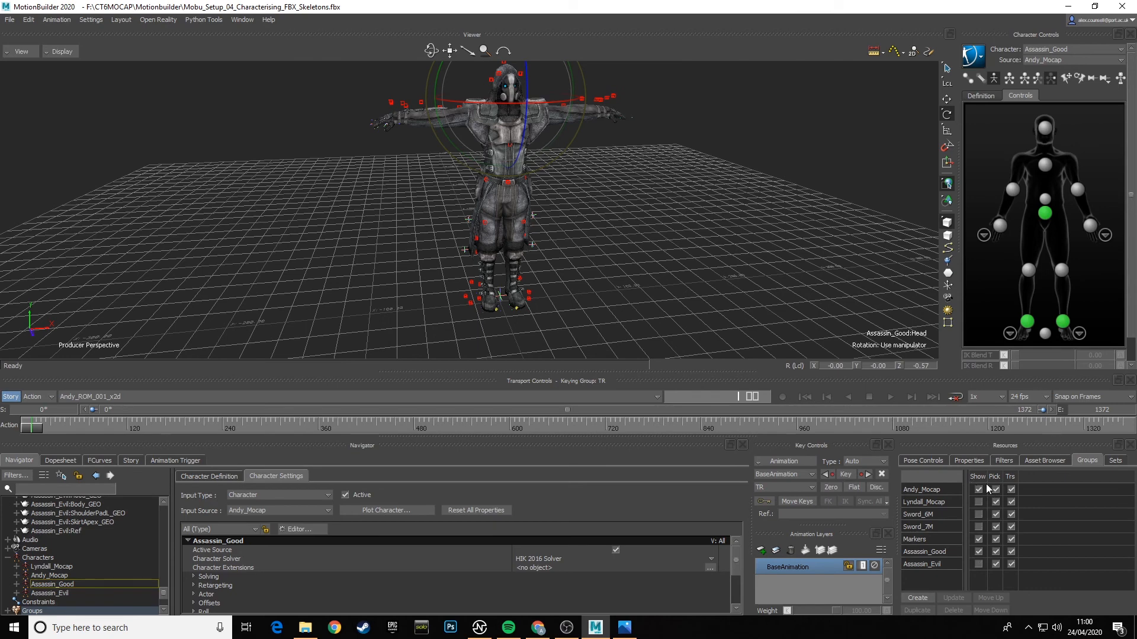
left_click(76, 52)
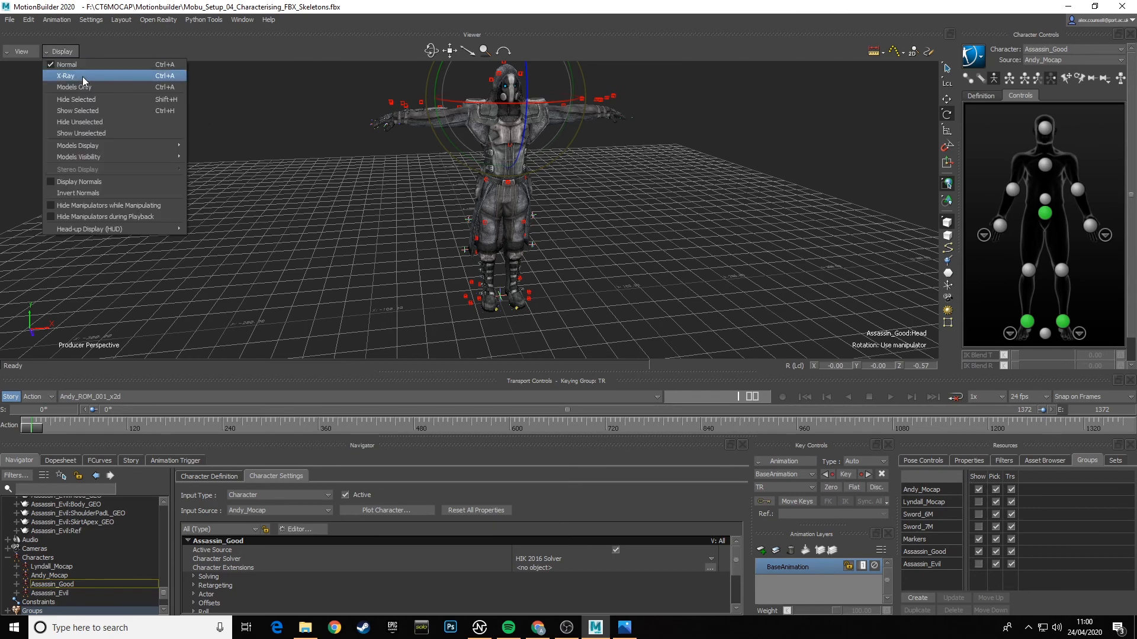
left_click(83, 76)
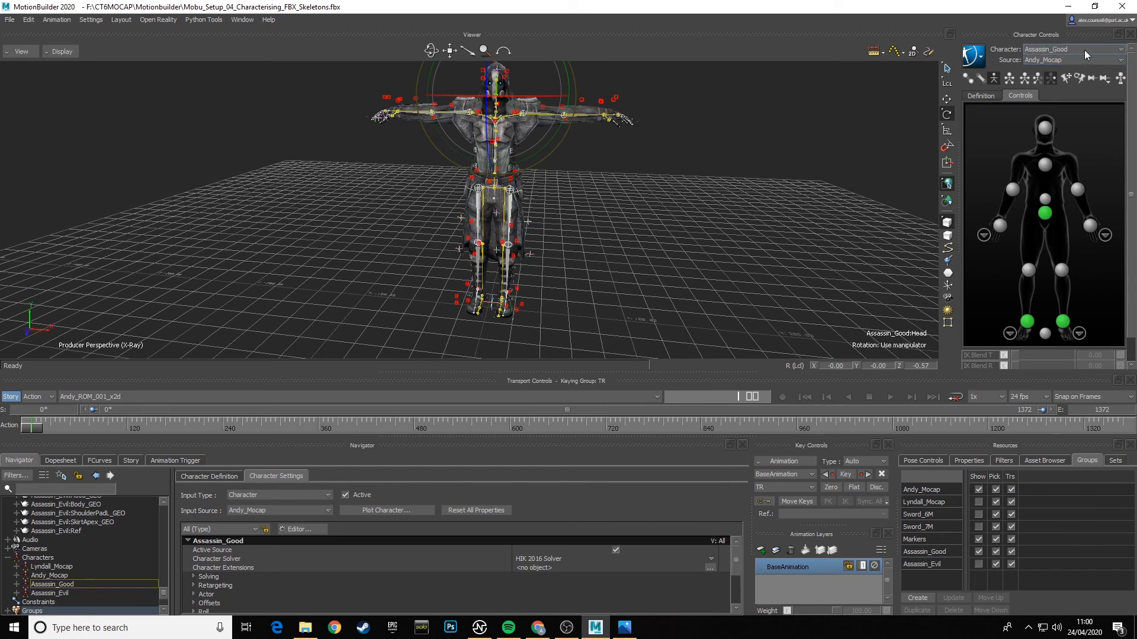
- Make Andy_Mocap the current character, unlock its definition and characterize it again as a biped
left_click(1085, 50)
left_click(1054, 78)
left_click(988, 97)
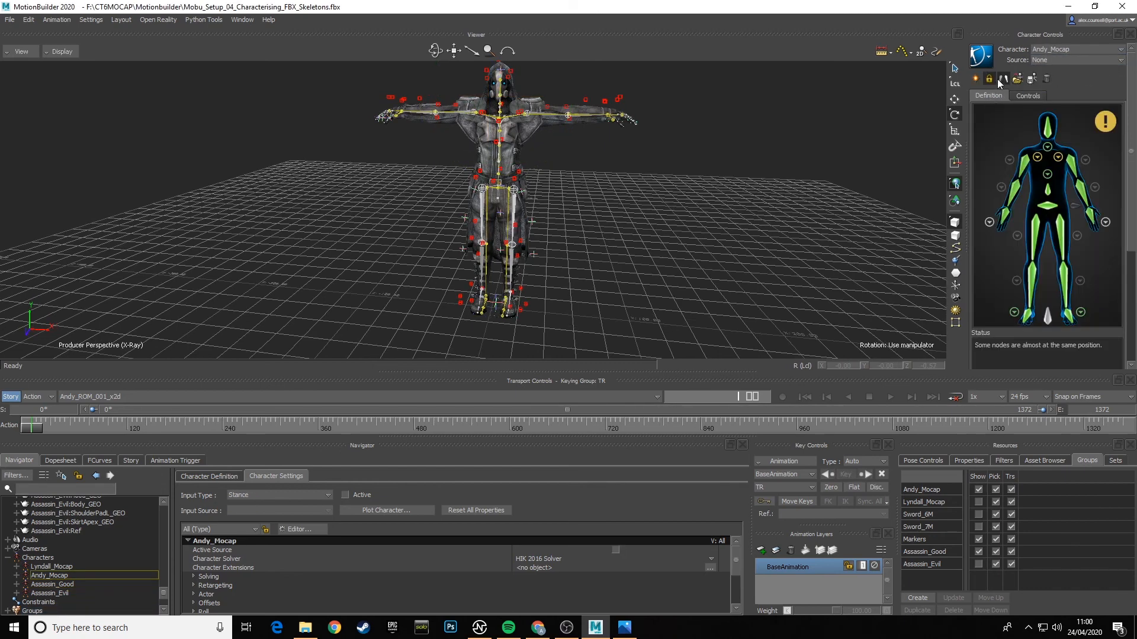
left_click(992, 81)
left_click_drag(732, 164, 804, 205, "ctrl+shift")
left_click(988, 80)
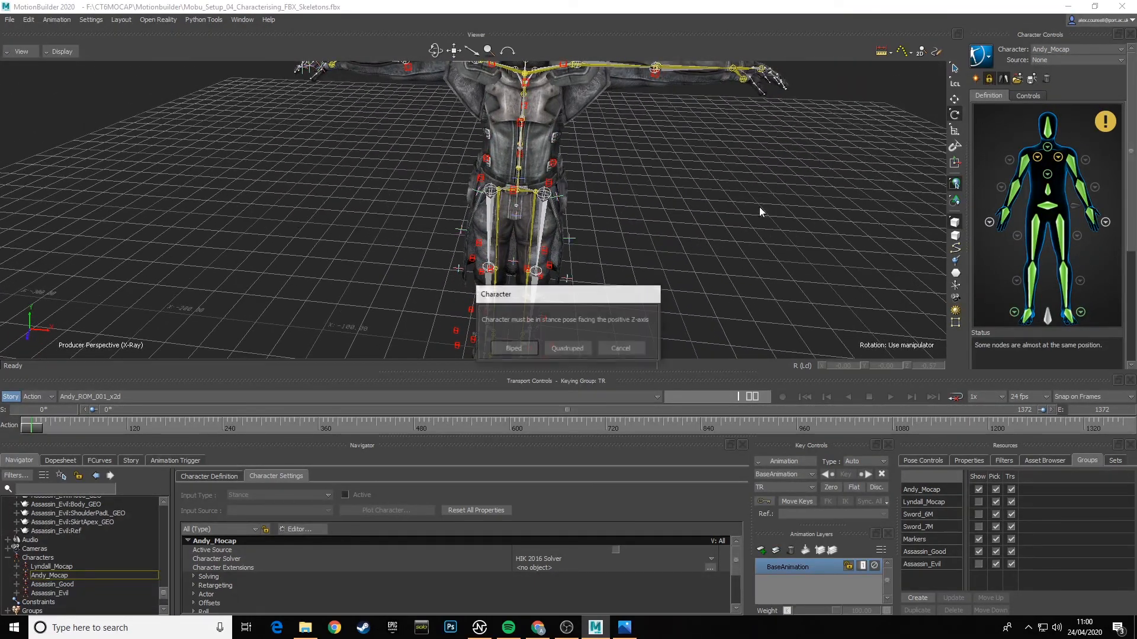
left_click(509, 345)
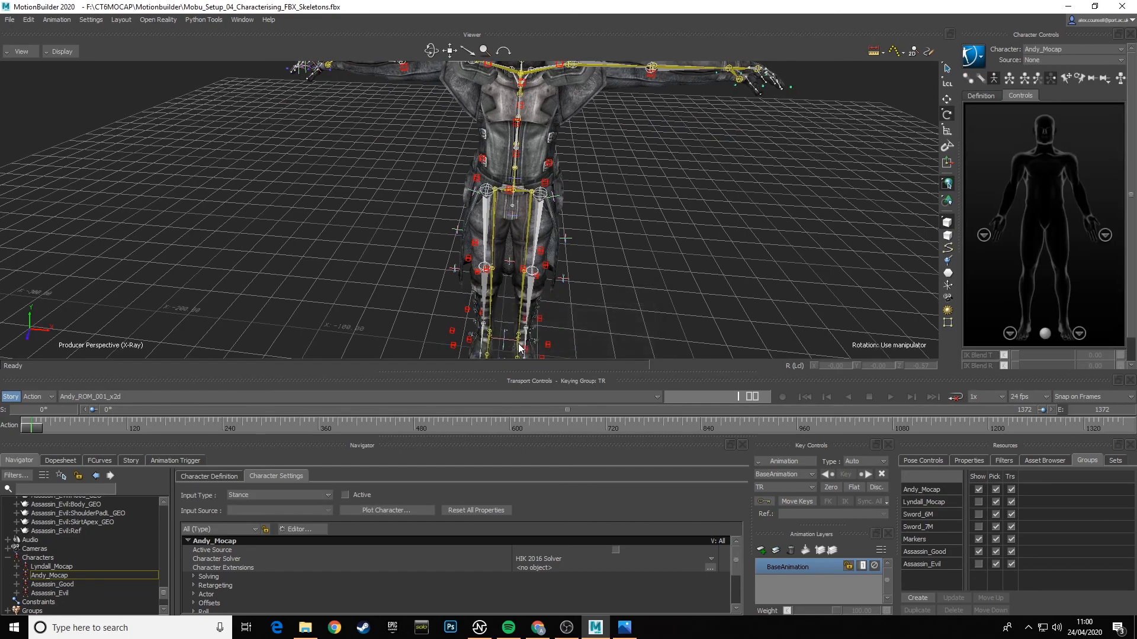
- Make Assassin_Good the current character again and check its fit to the mocap skeleton at the take's first frame
left_click(1103, 45)
left_click(1061, 84)
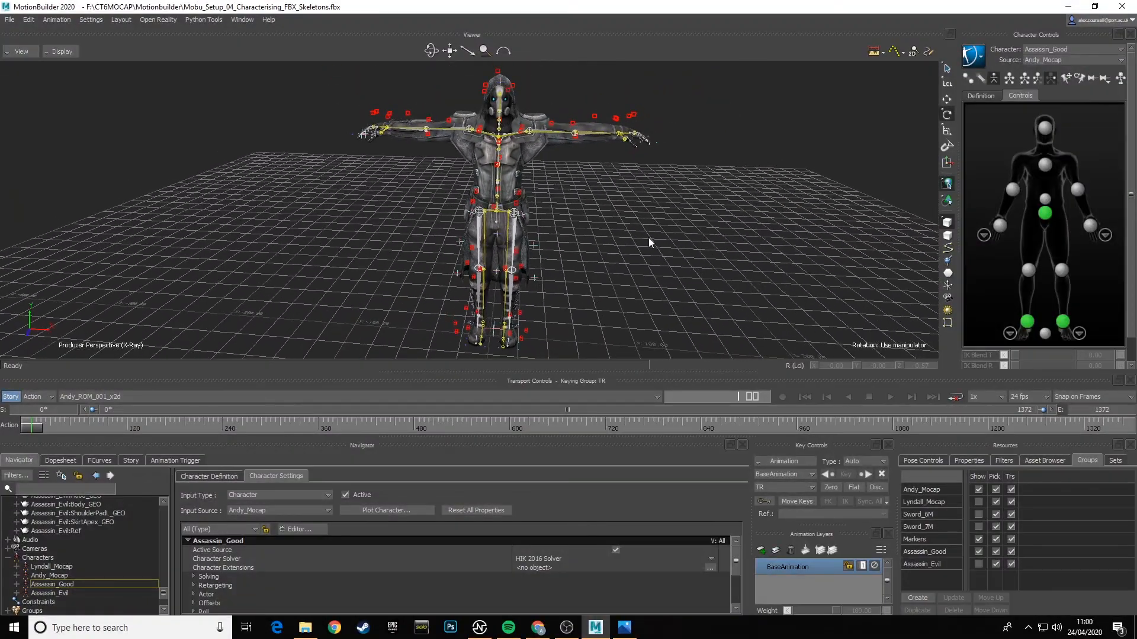
mouse_move(649, 236)
left_mouse_down("ctrl+shift")
mouse_move(640, 254)
mouse_move(634, 235)
left_mouse_up("ctrl+shift")
left_click_drag(33, 428, 9, 443)
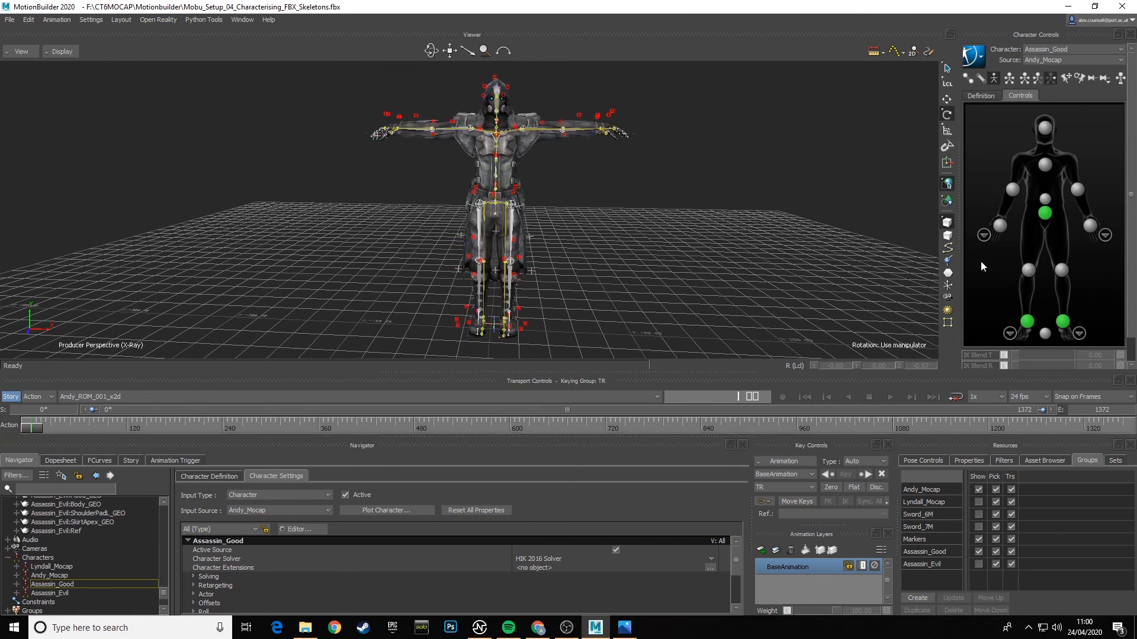